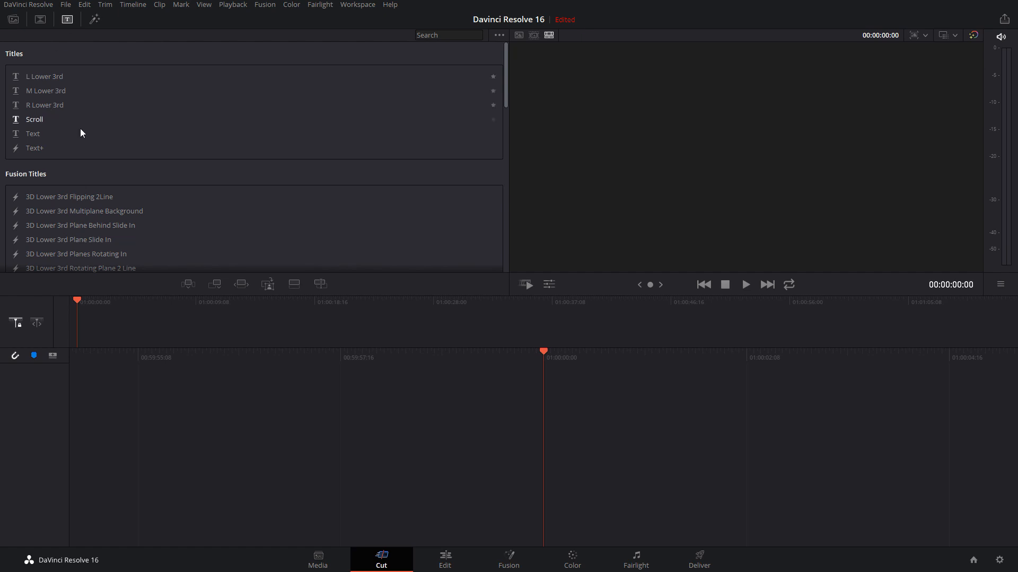
Look over the video effects, the media pool and the Media page, ending back on the Cut page
{"action": "left_click", "coordinate": [96, 20]}
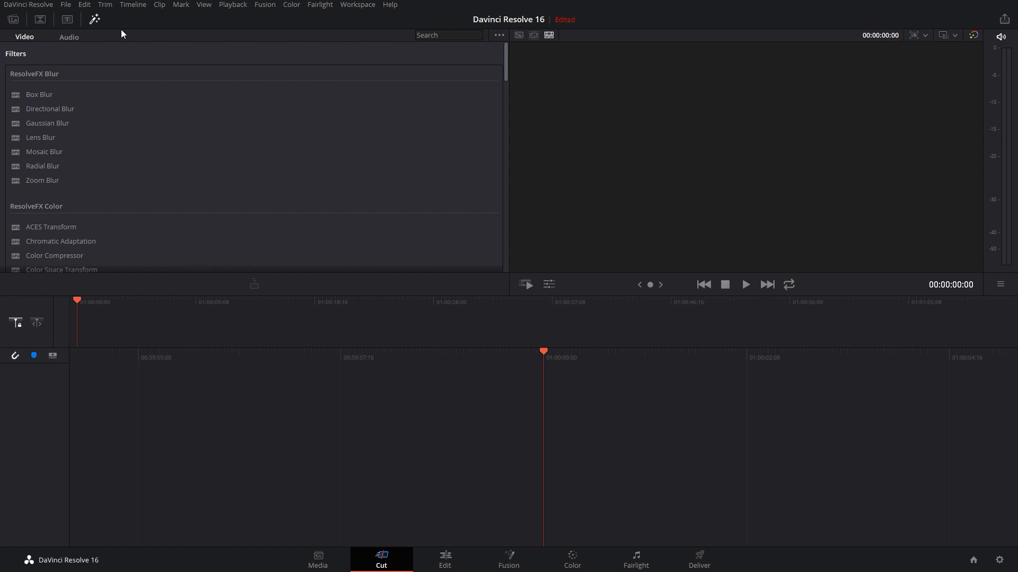
{"action": "left_click", "coordinate": [13, 19]}
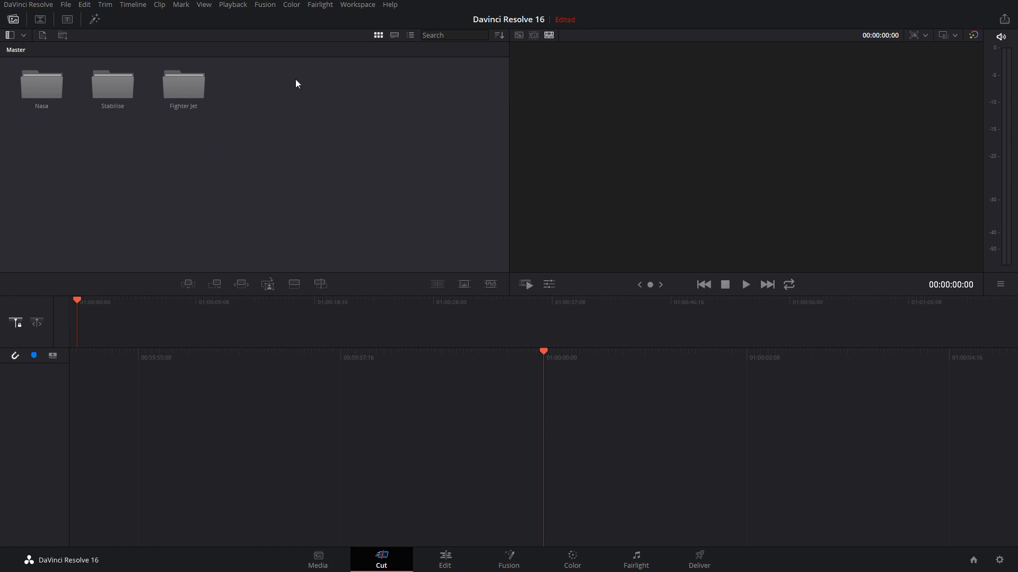
{"action": "left_click", "coordinate": [318, 563]}
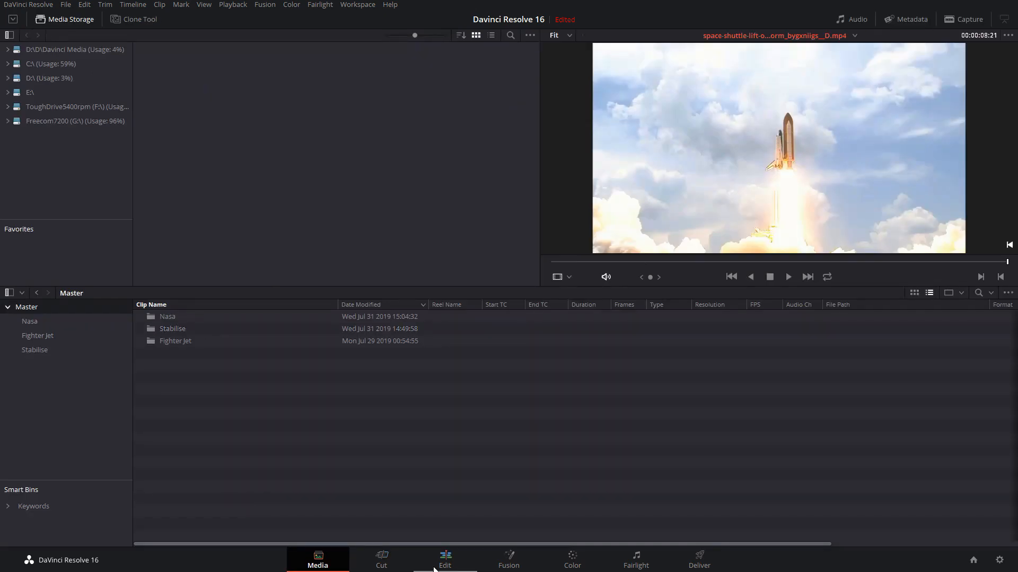
{"action": "left_click", "coordinate": [381, 561]}
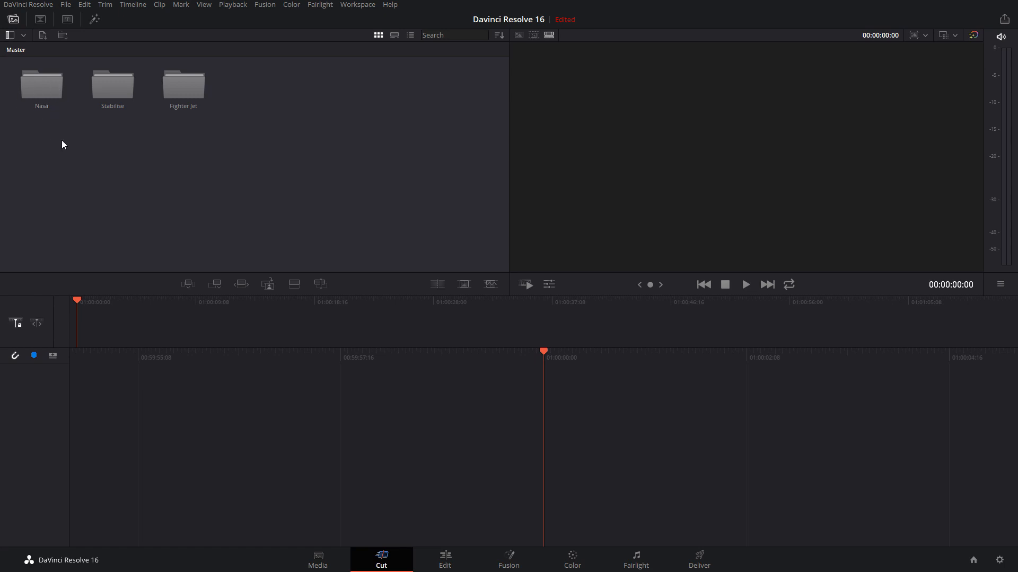
Open the Nasa bin from the bin list to show its clips
{"action": "left_click", "coordinate": [23, 35]}
{"action": "left_click", "coordinate": [23, 36]}
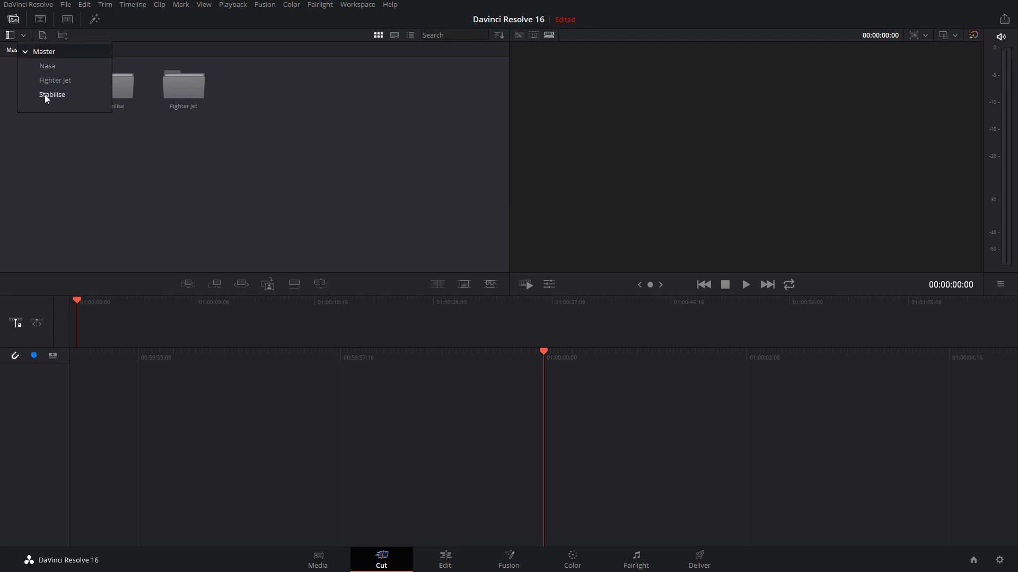
{"action": "left_click", "coordinate": [73, 68]}
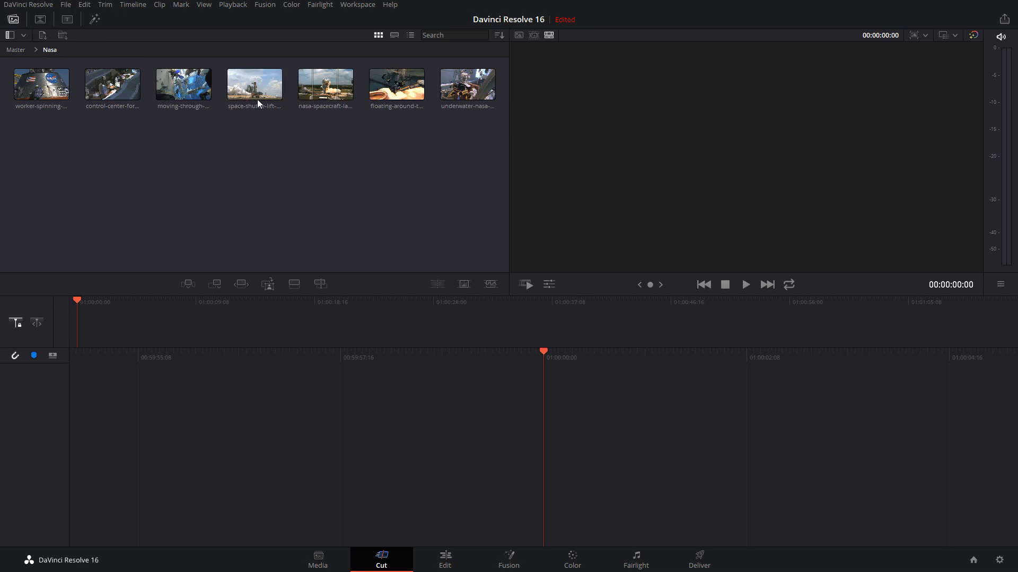
View the Nasa clips as filmstrips and as a detailed list, and restore the thumbnail view
{"action": "left_click", "coordinate": [394, 35]}
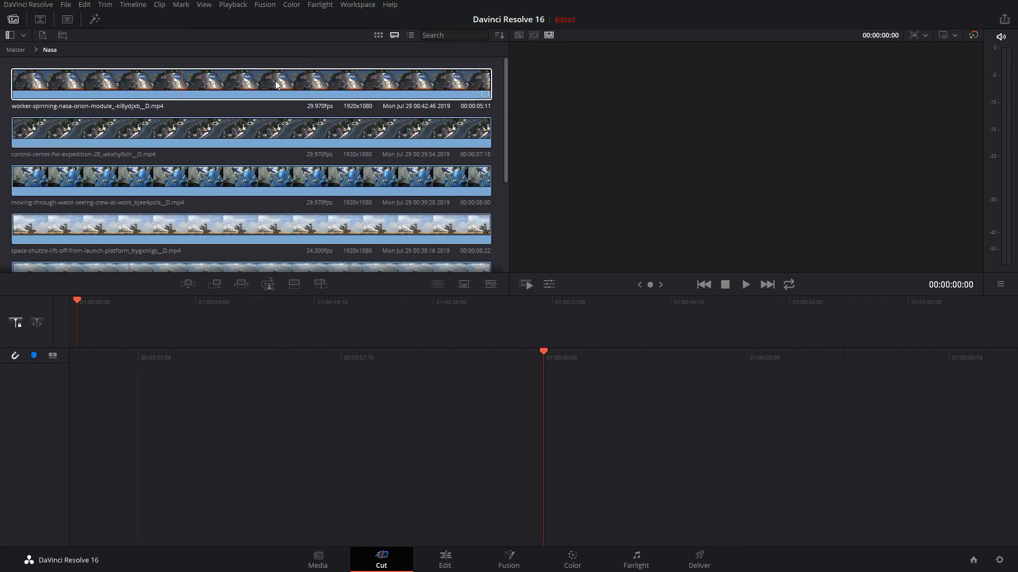
{"action": "left_click", "coordinate": [411, 35]}
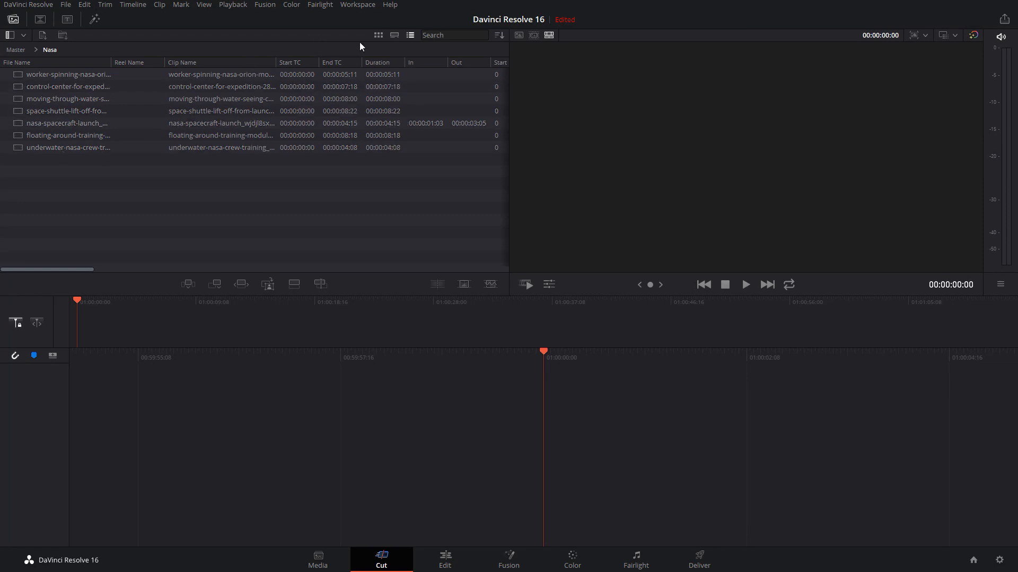
{"action": "left_click", "coordinate": [377, 35]}
Examine the Cut page's sort options for the Nasa bin without changing the clip order
{"action": "left_click", "coordinate": [499, 35]}
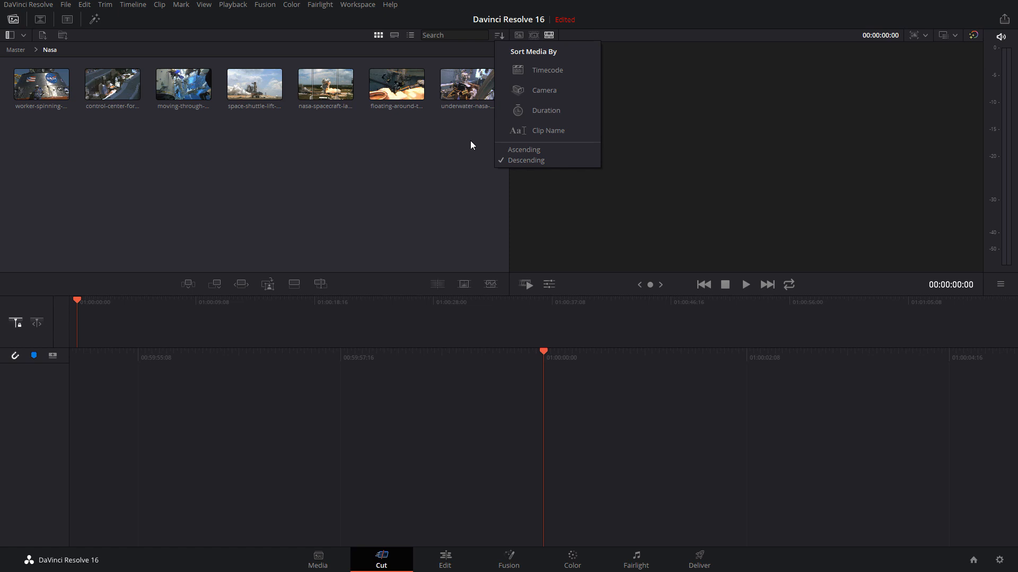
{"action": "left_click", "coordinate": [289, 164]}
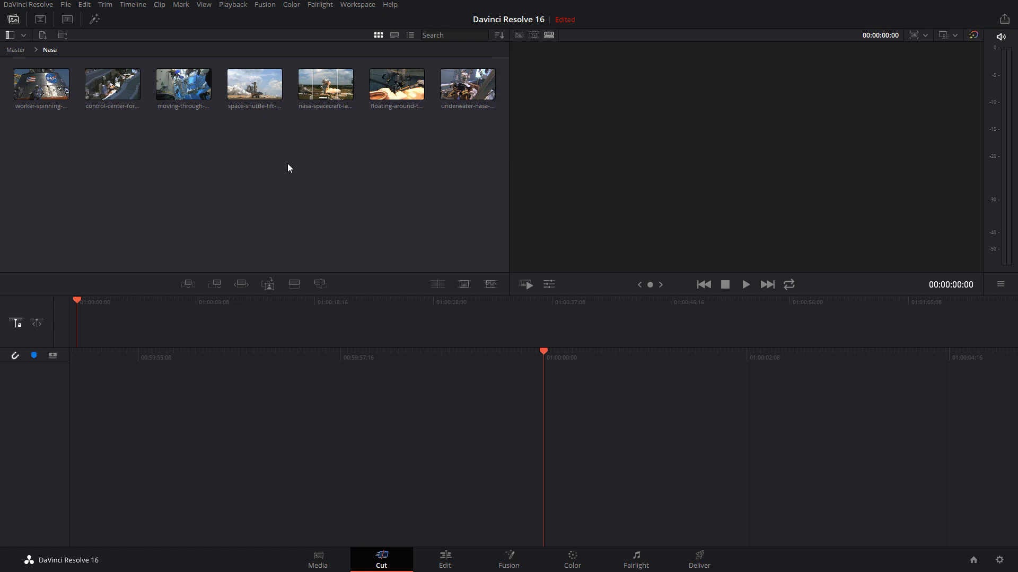
{"action": "left_click", "coordinate": [502, 35]}
{"action": "left_click", "coordinate": [352, 251]}
On the Edit page, sort the clips in the Nasa bin by Date Created
{"action": "left_click", "coordinate": [444, 563]}
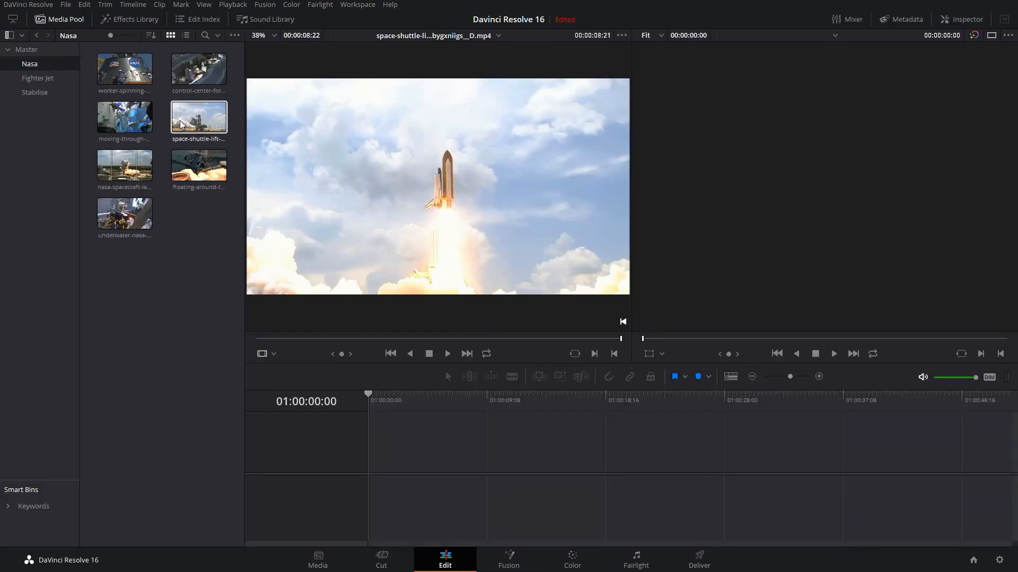
{"action": "left_click", "coordinate": [150, 34]}
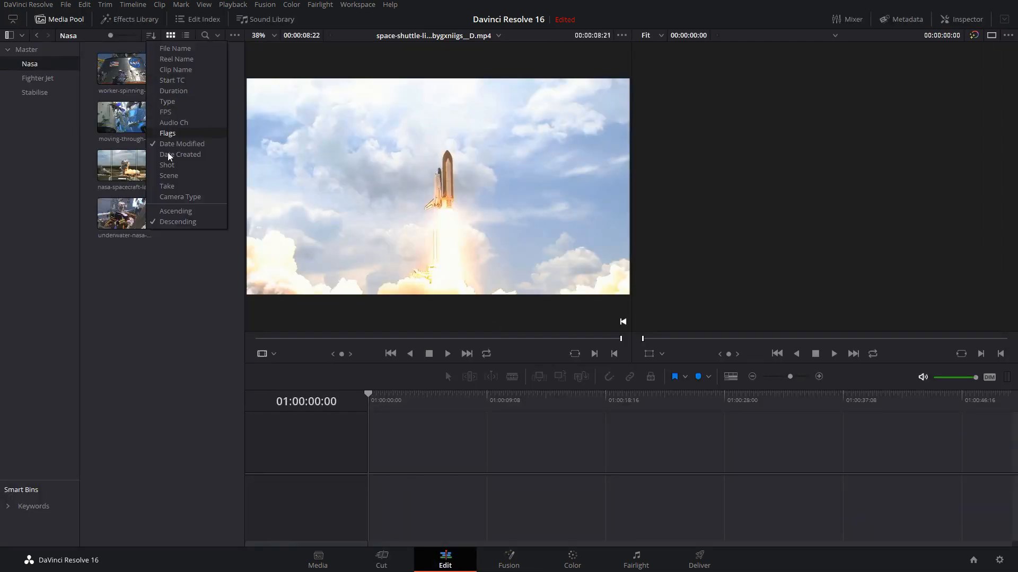
{"action": "left_click", "coordinate": [151, 35]}
{"action": "left_click", "coordinate": [151, 35]}
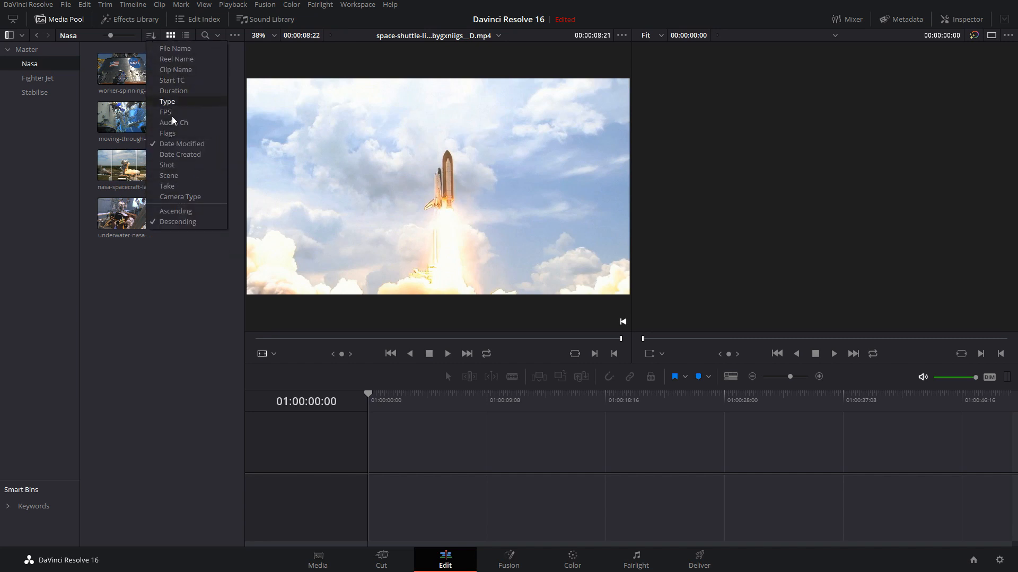
{"action": "left_click", "coordinate": [184, 156]}
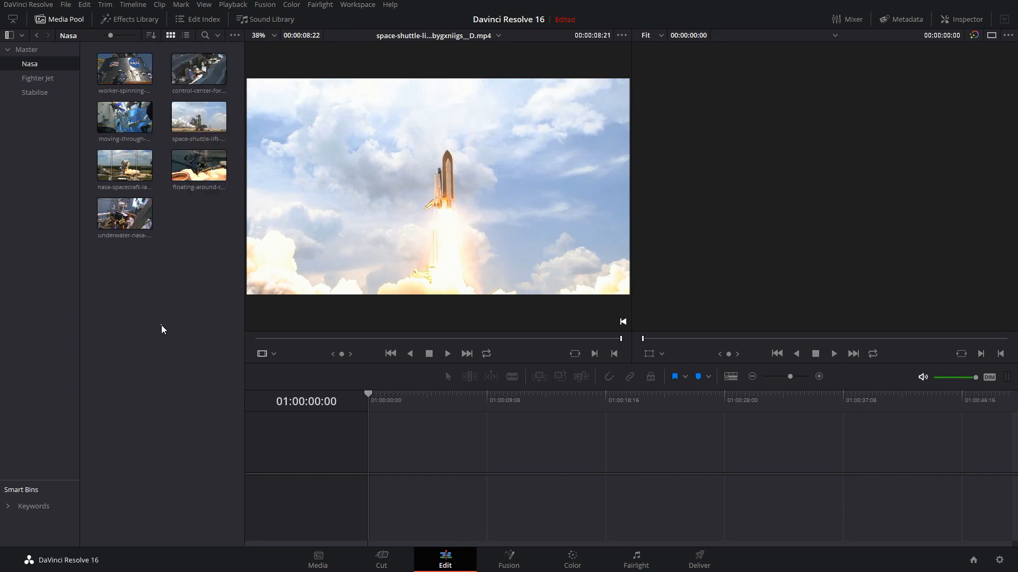
Return to the Cut page, review its sort options, and compare its single viewer with the Edit page's two viewers
{"action": "left_click", "coordinate": [380, 554]}
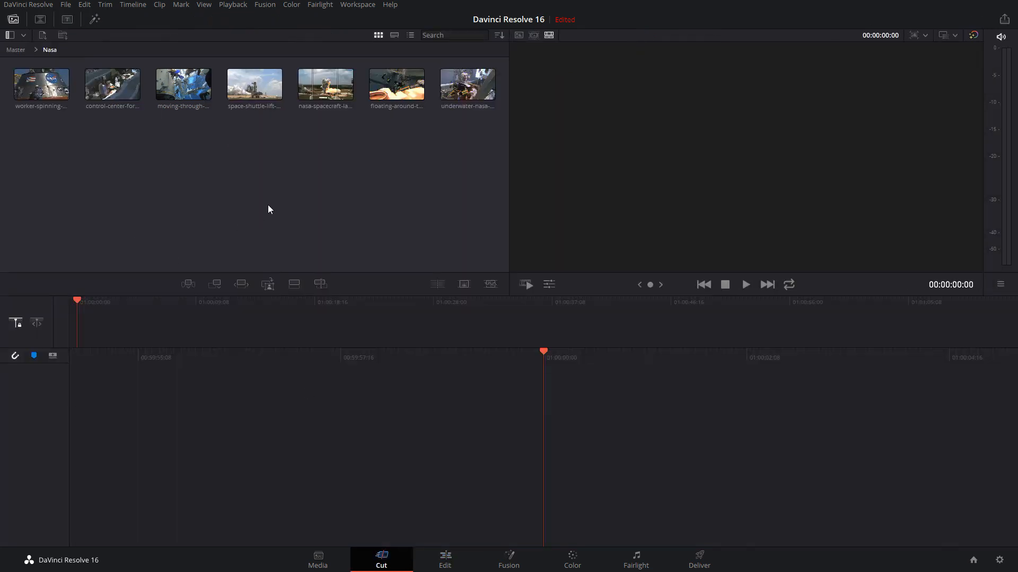
{"action": "left_click", "coordinate": [498, 37]}
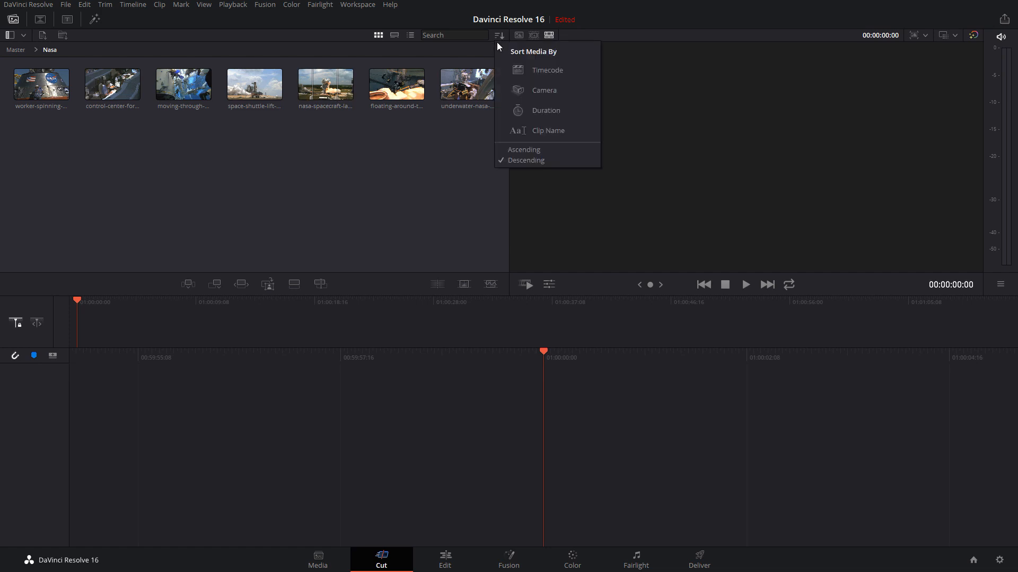
{"action": "left_click", "coordinate": [369, 159]}
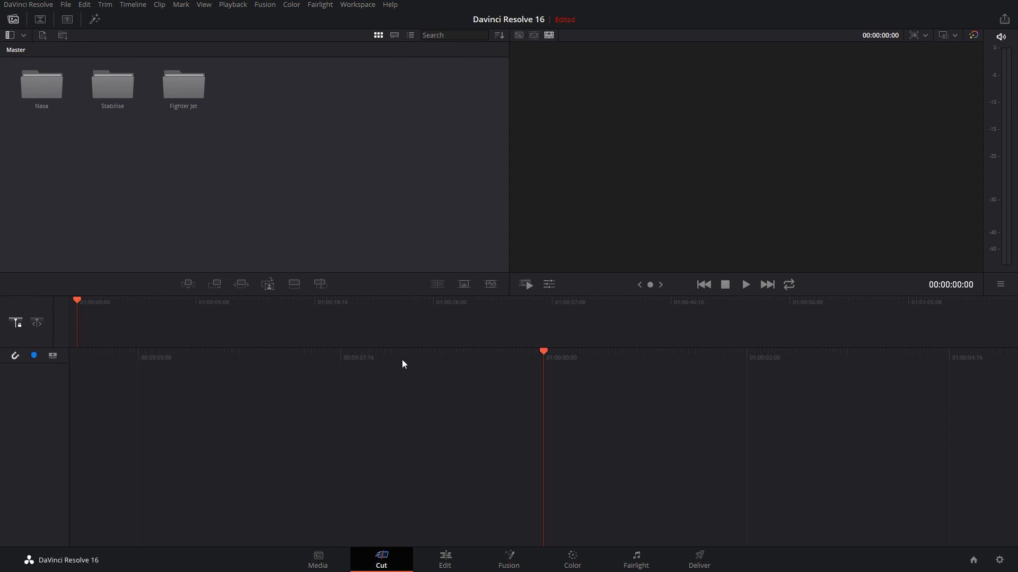
{"action": "left_click", "coordinate": [444, 560]}
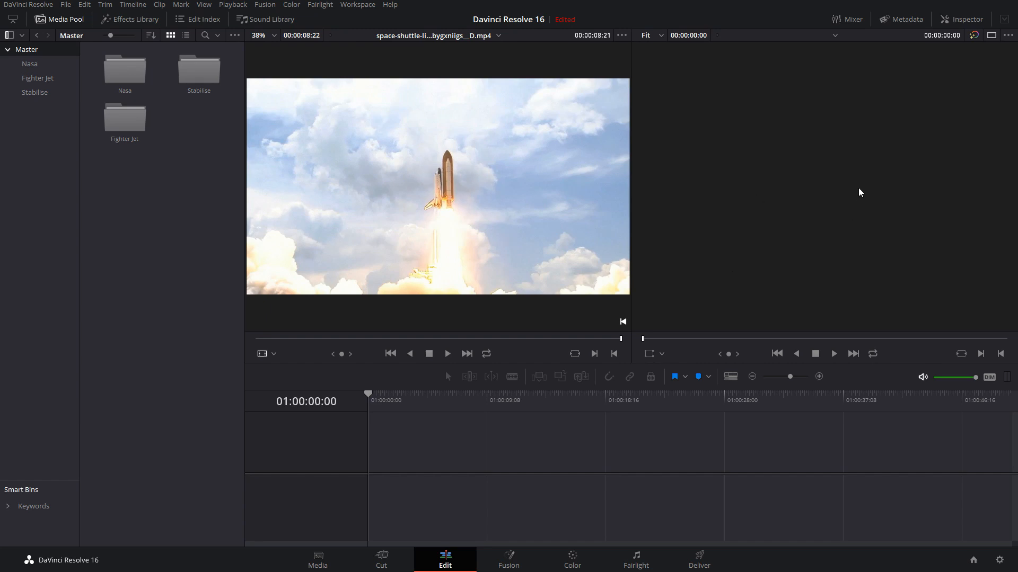
{"action": "left_click", "coordinate": [381, 559]}
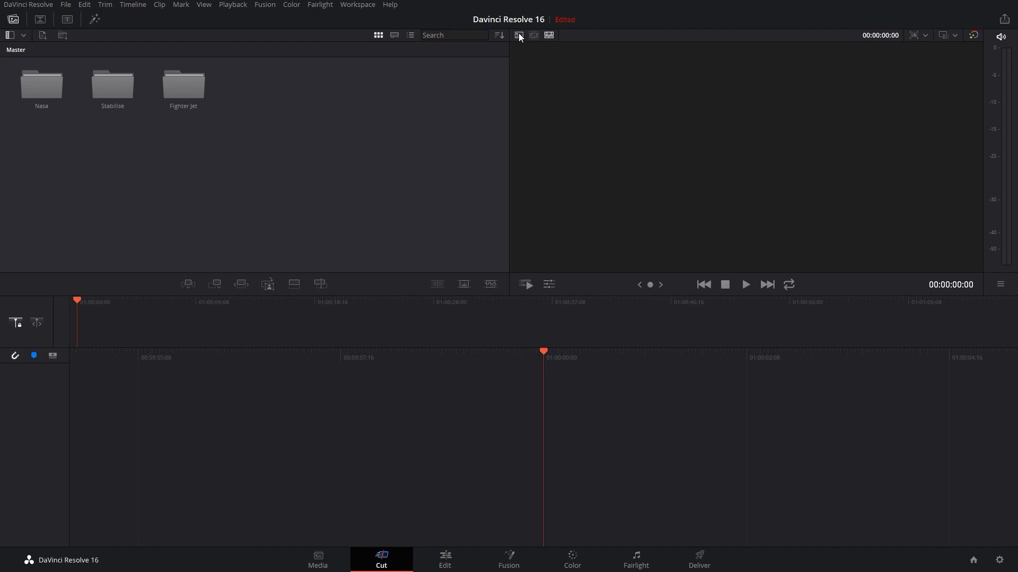
Open the Nasa bin and place the space-shuttle-lift-off clip in the empty timeline
{"action": "double_click", "coordinate": [42, 92]}
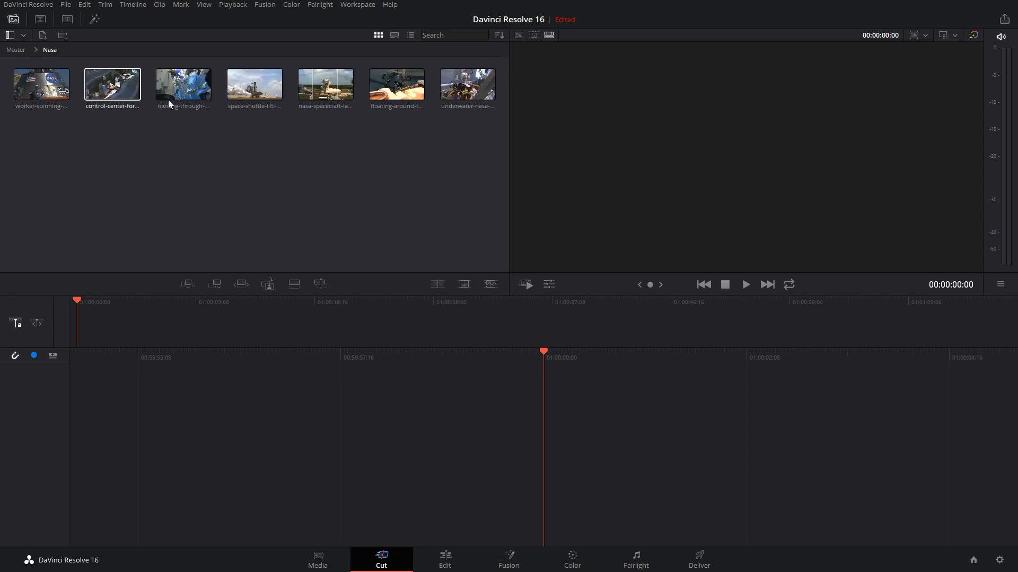
{"action": "left_click", "coordinate": [265, 87]}
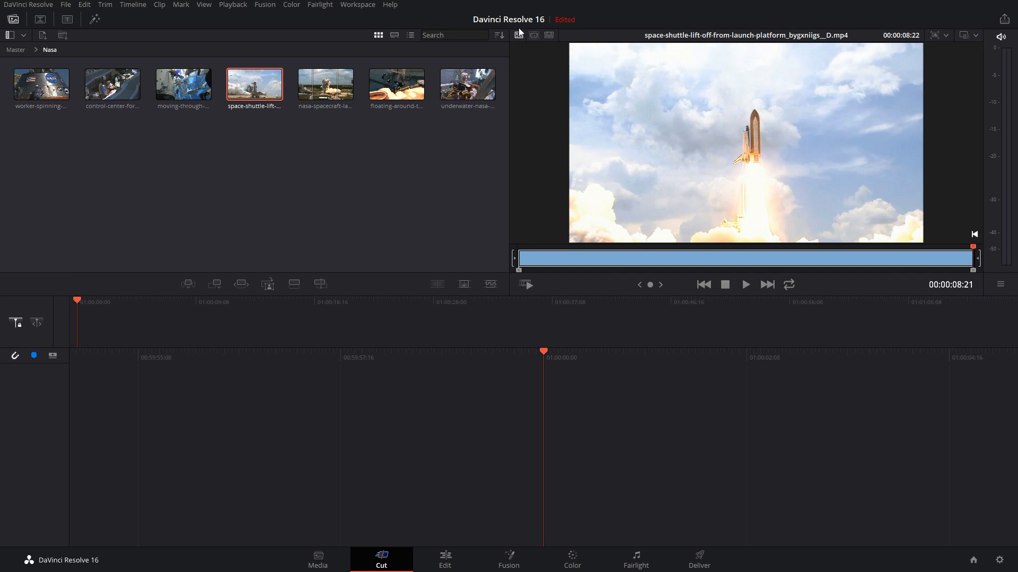
{"action": "left_click_drag", "start_coordinate": [247, 94], "coordinate": [644, 480]}
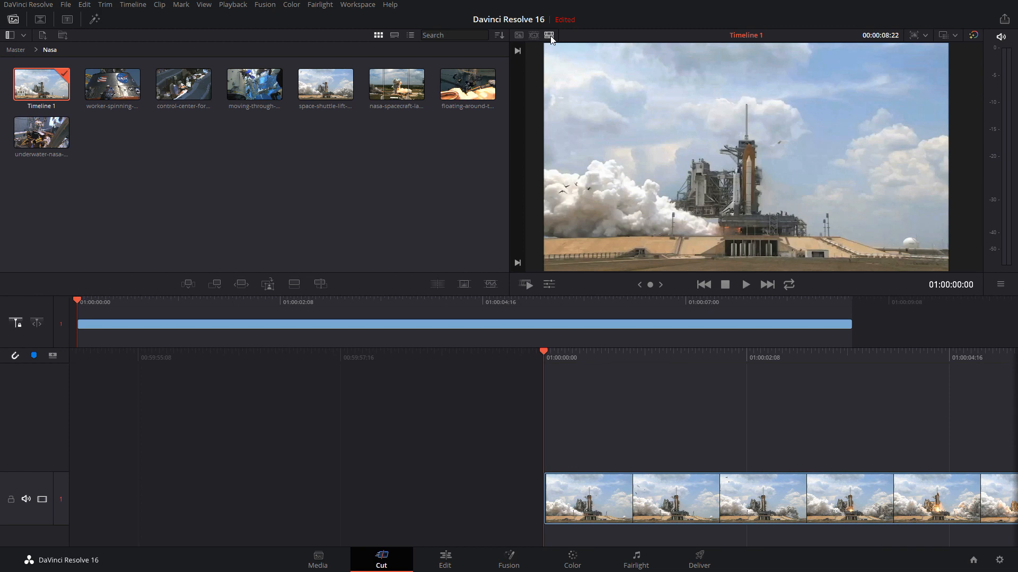
Delete the shuttle clip from the timeline and remove Timeline 1 from the Nasa bin
{"action": "left_click", "coordinate": [696, 522]}
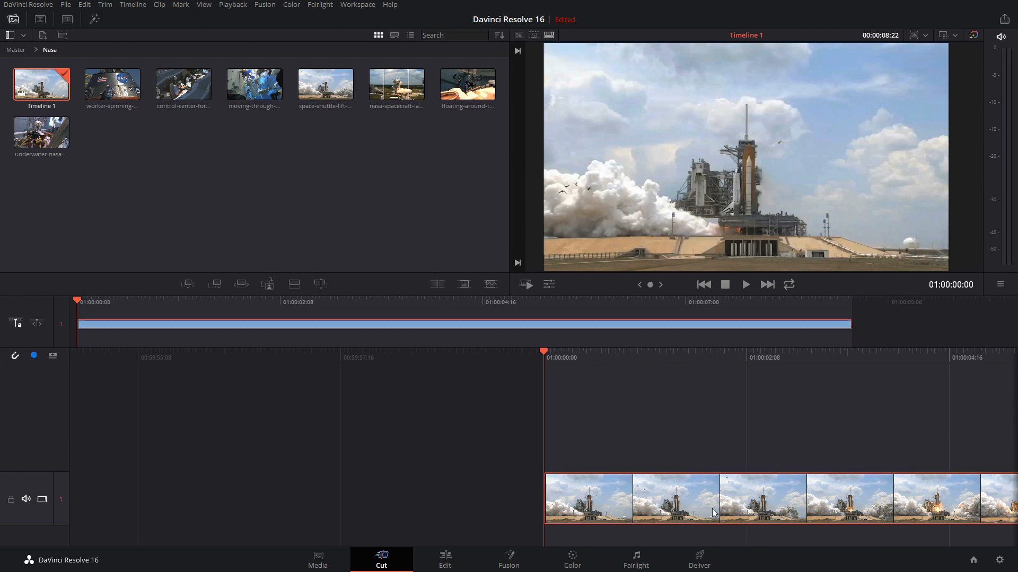
{"action": "key", "text": "Delete"}
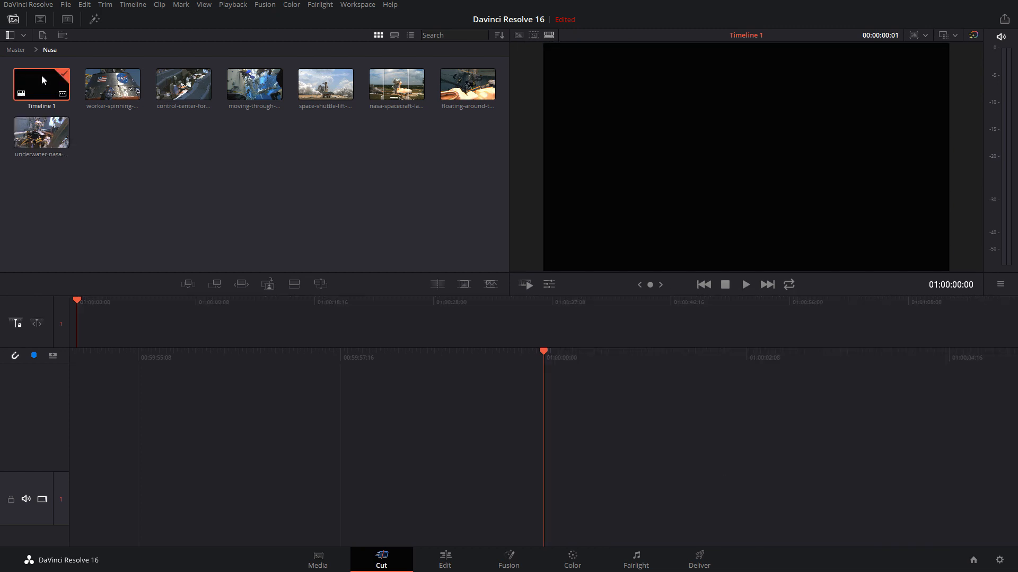
{"action": "key", "text": "Delete"}
{"action": "key", "text": "Return"}
Switch the viewer to Source Tape mode and show the clips of the Fighter Jet bin
{"action": "left_click", "coordinate": [534, 36]}
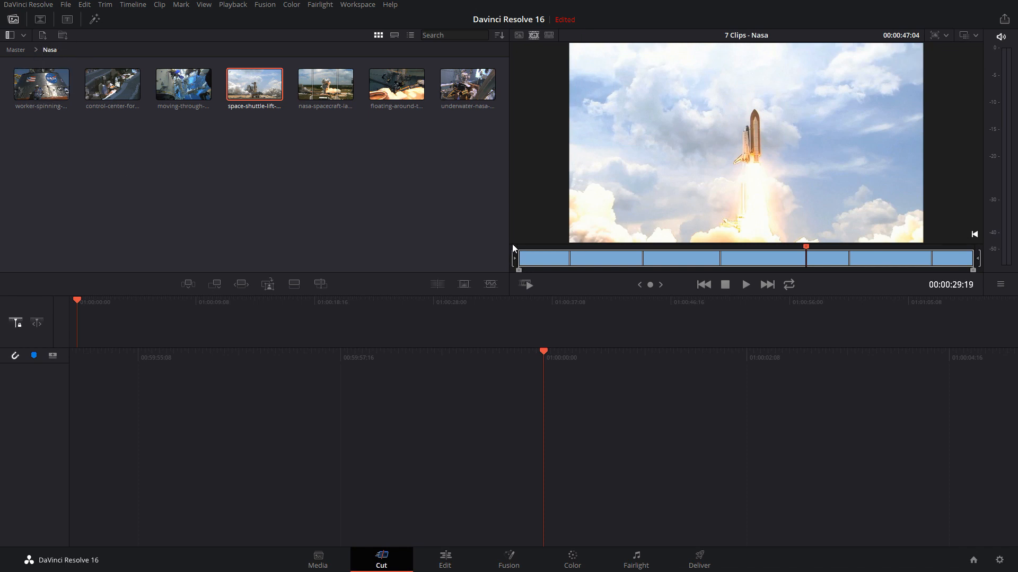
{"action": "left_click", "coordinate": [36, 49]}
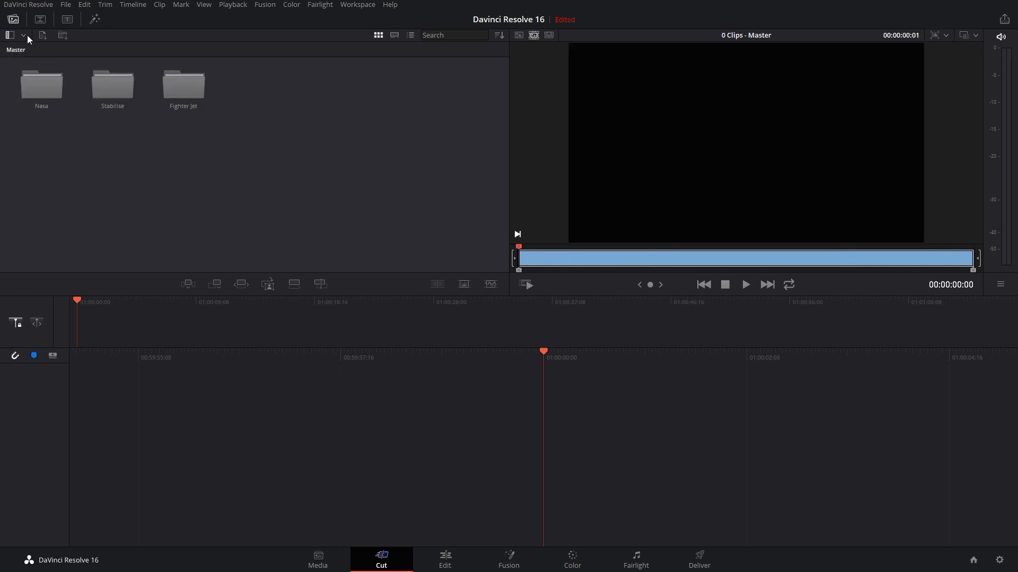
{"action": "left_click", "coordinate": [24, 35]}
{"action": "left_click", "coordinate": [51, 80]}
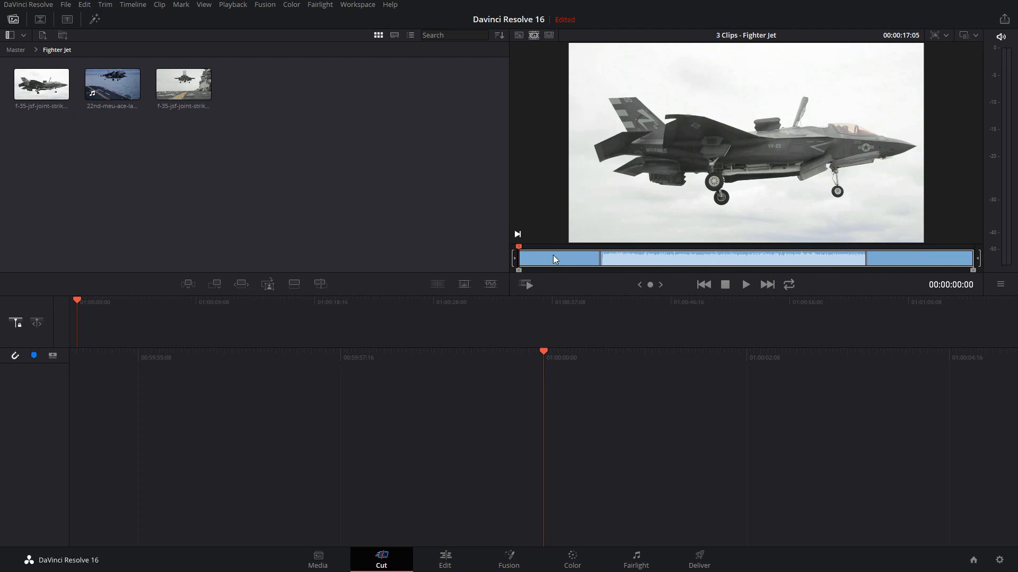
Load the Nasa bin as the source tape and jump through its control-center, moving-through-water and space-shuttle clips
{"action": "left_click", "coordinate": [23, 36]}
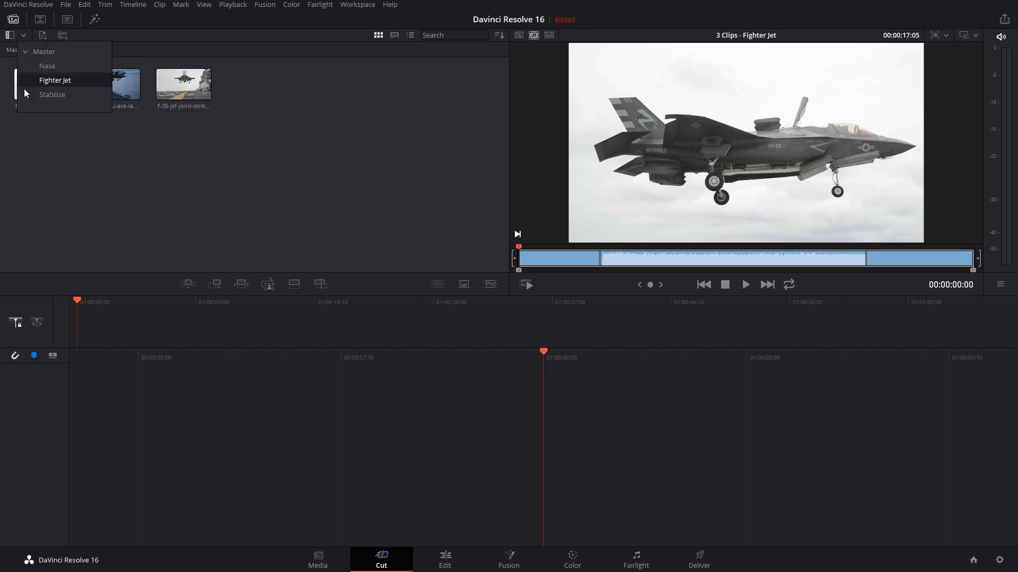
{"action": "left_click", "coordinate": [48, 65]}
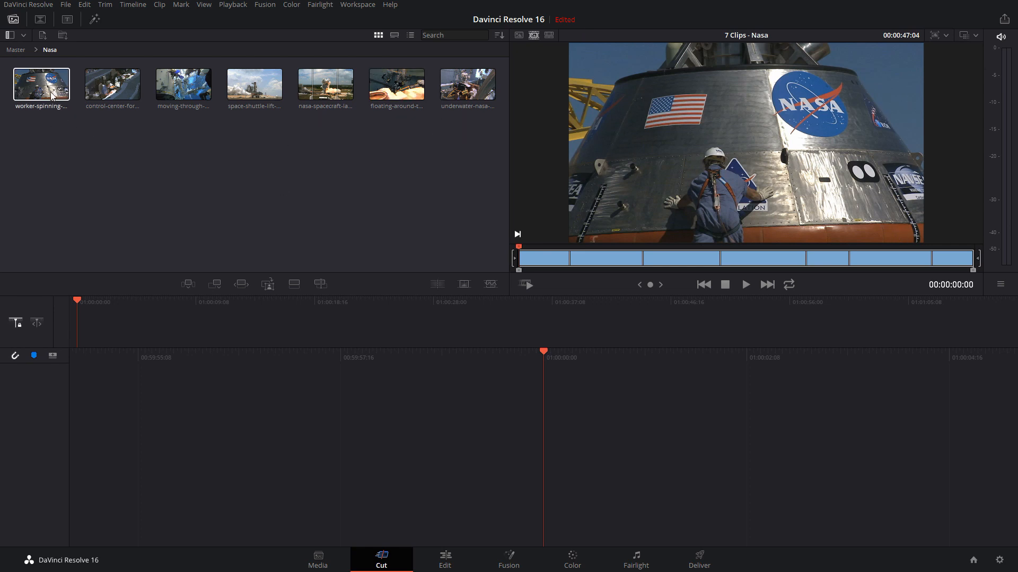
{"action": "left_click", "coordinate": [599, 261]}
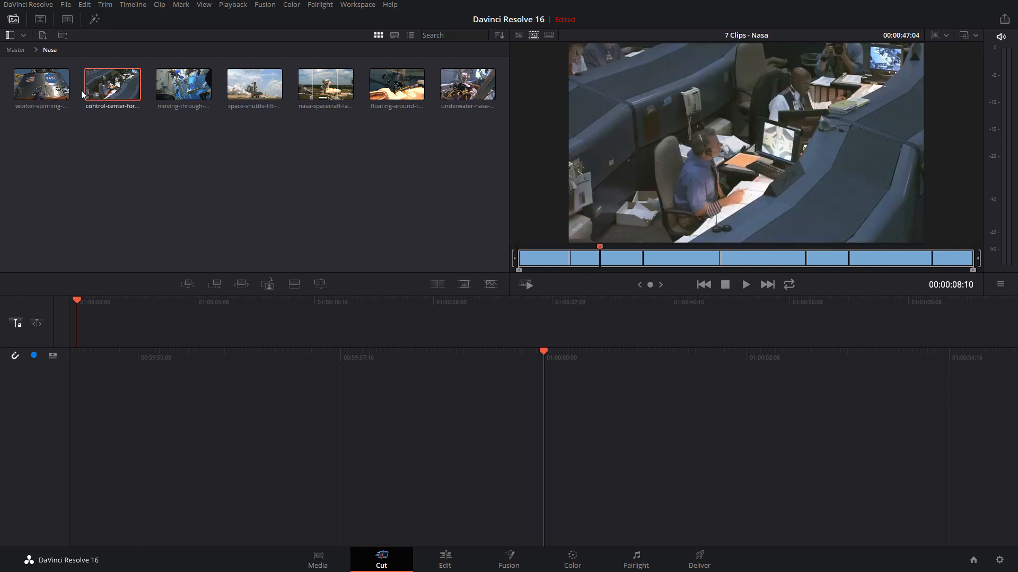
{"action": "left_click", "coordinate": [680, 260]}
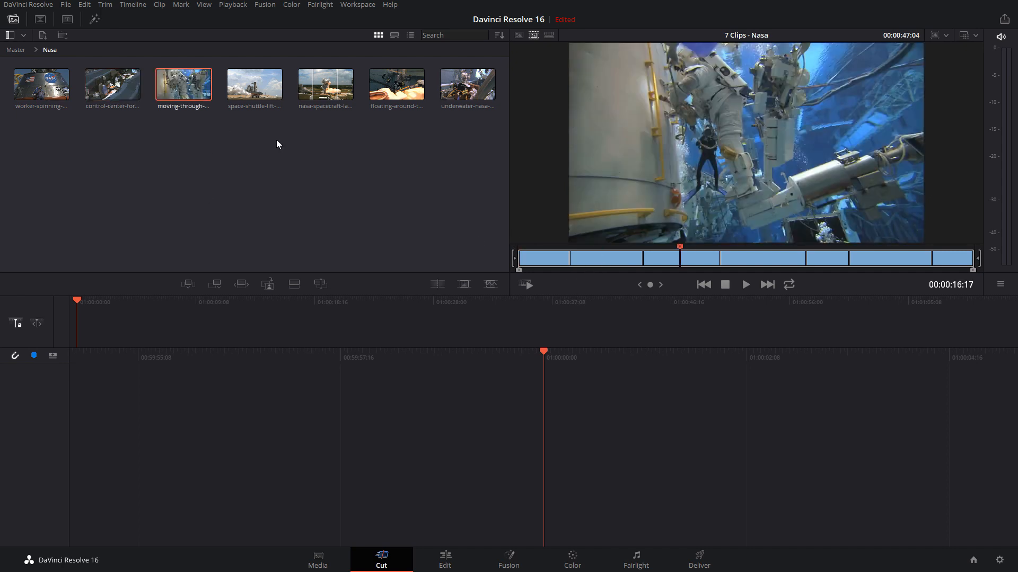
{"action": "left_click", "coordinate": [759, 259]}
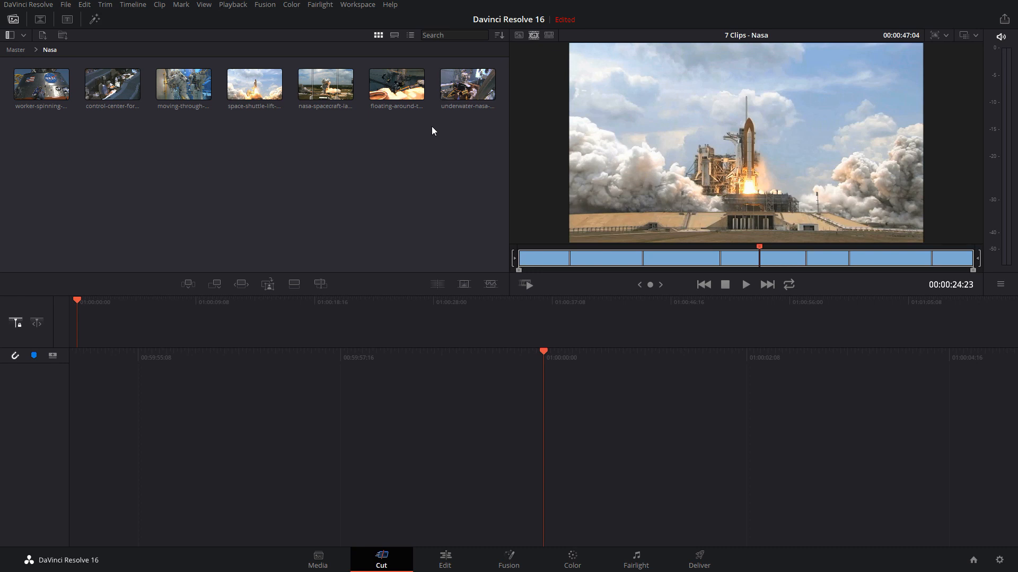
Play the Nasa source tape with Fast Review and stop it within the nasa-spacecraft-launch clip
{"action": "left_click", "coordinate": [526, 284]}
{"action": "left_click", "coordinate": [530, 288]}
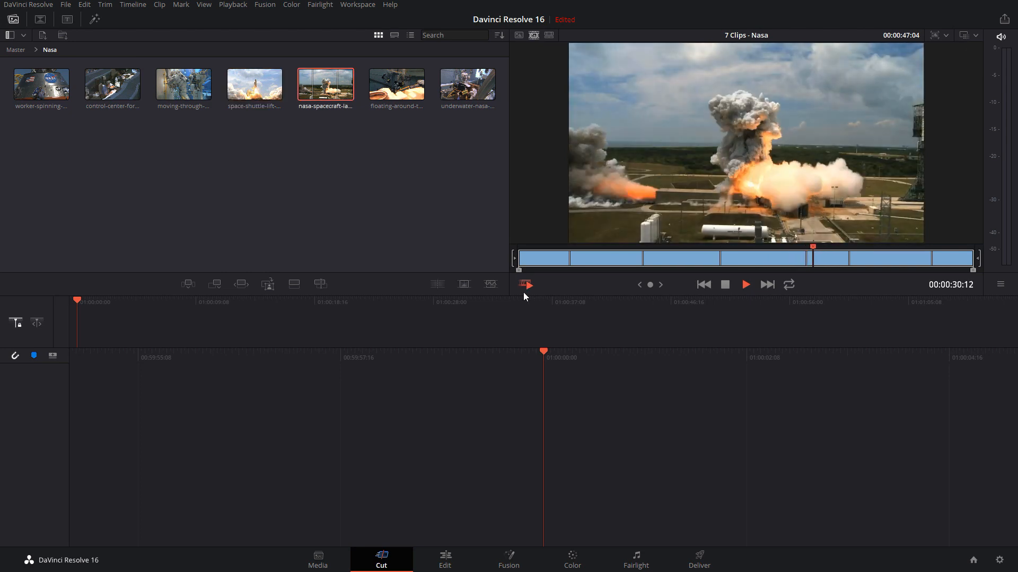
{"action": "left_click", "coordinate": [725, 285]}
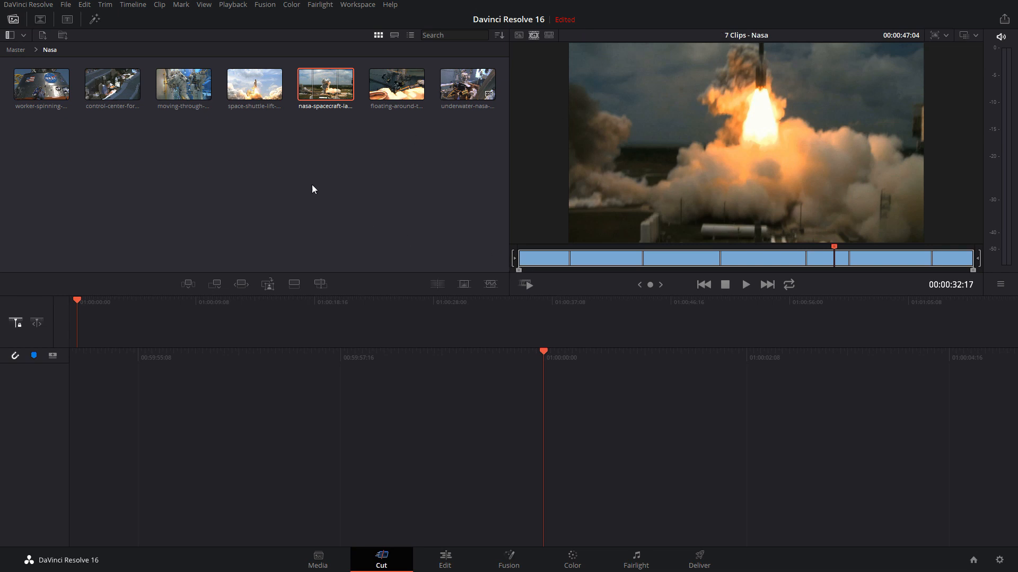
Select all seven clips in the Nasa bin and place them together on the empty timeline
{"action": "left_click", "coordinate": [255, 152]}
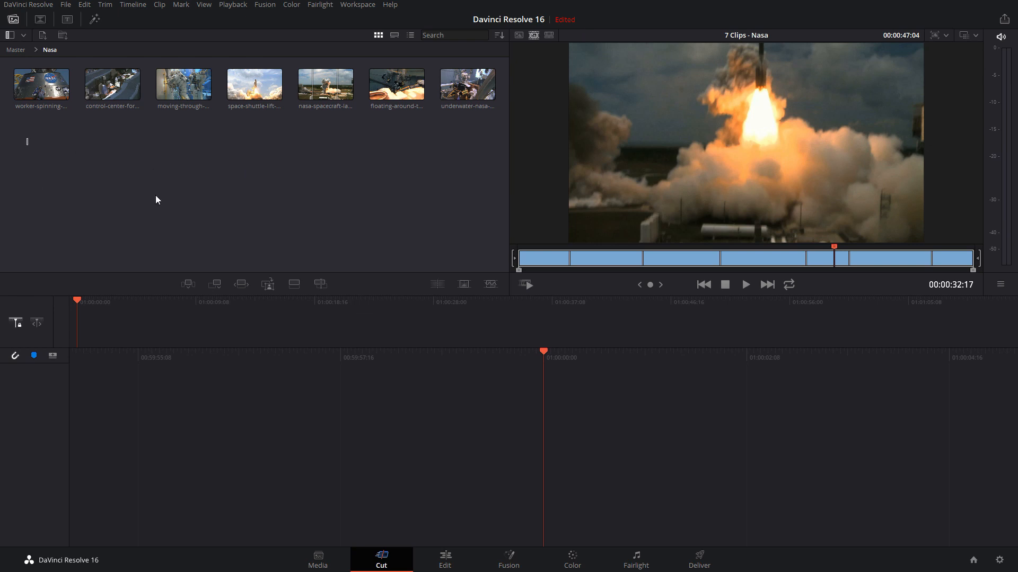
{"action": "left_click_drag", "start_coordinate": [27, 141], "coordinate": [477, 80]}
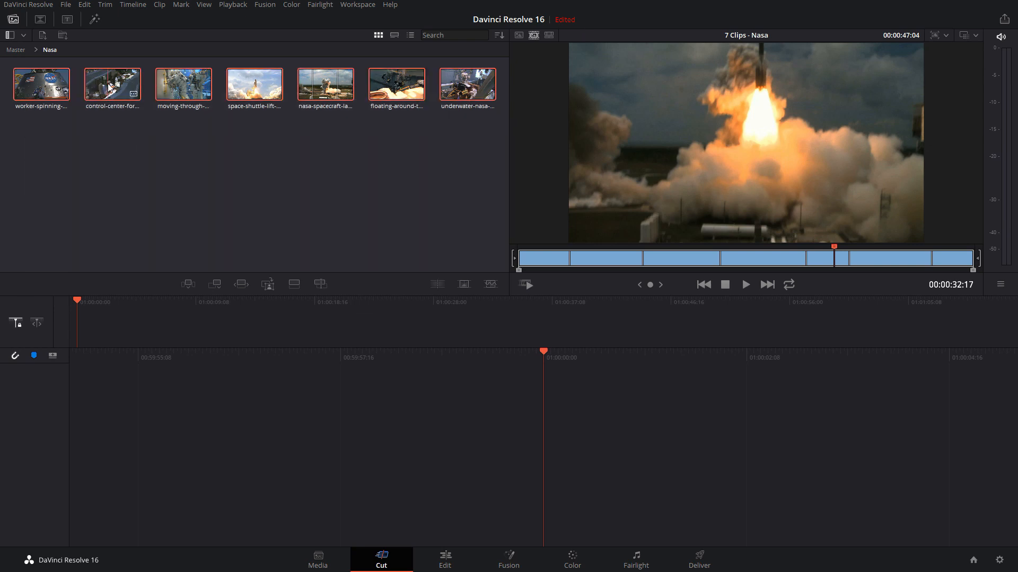
{"action": "left_click_drag", "start_coordinate": [109, 101], "coordinate": [685, 475]}
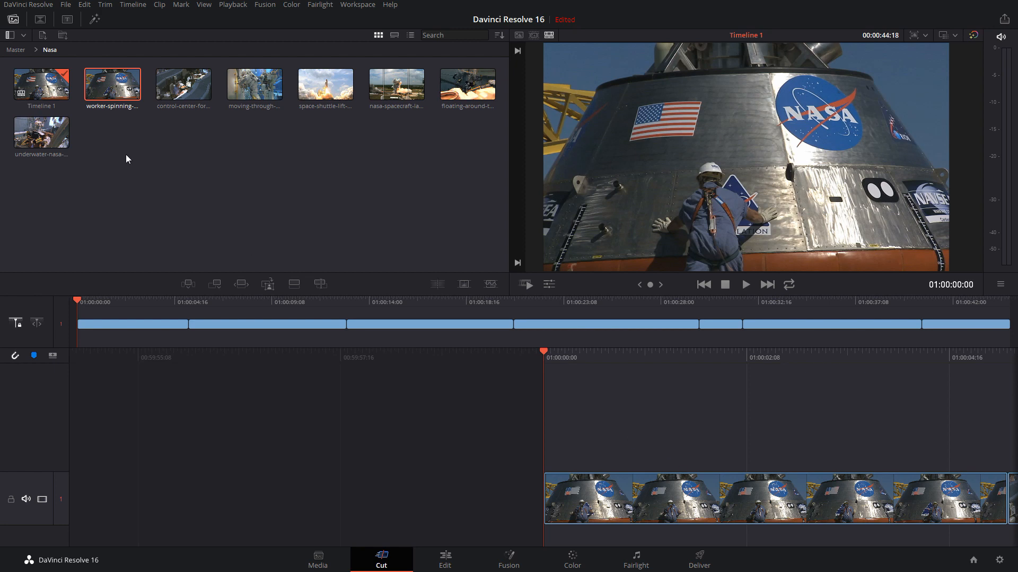
Remove Timeline 1 from the Nasa bin
{"action": "left_click", "coordinate": [65, 93]}
{"action": "key", "text": "Delete"}
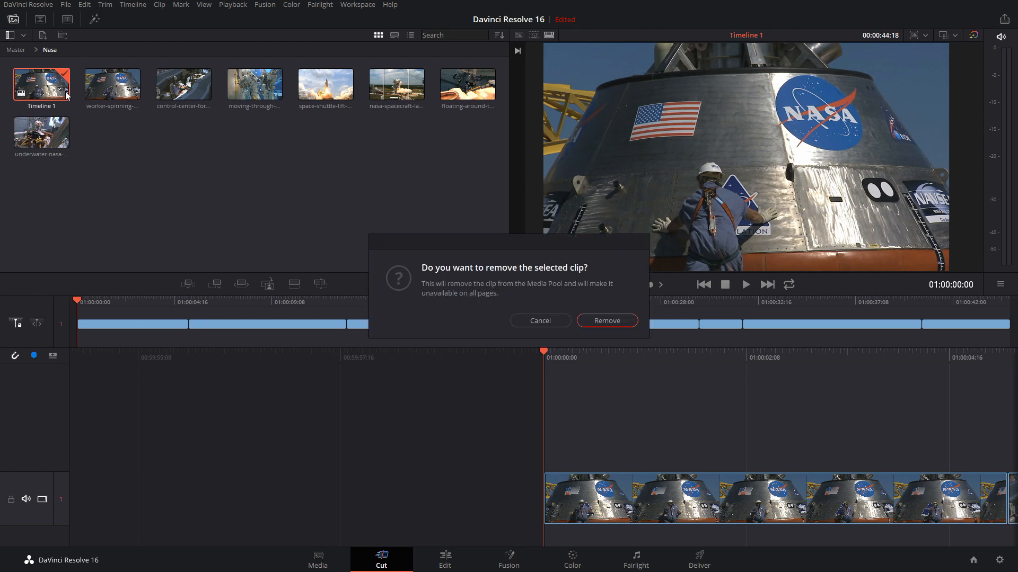
{"action": "key", "text": "Return"}
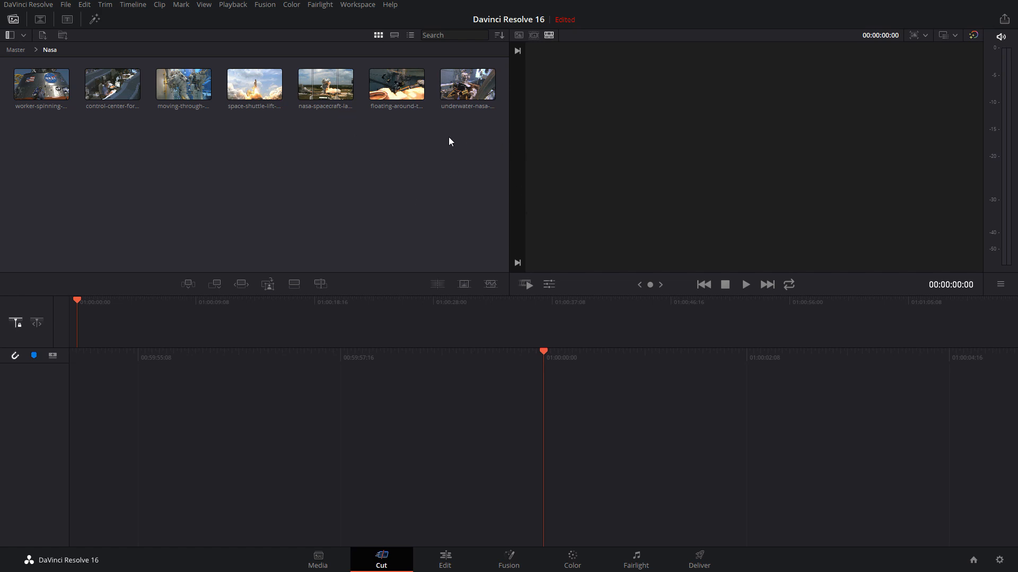
Preview the underwater-nasa and floating-around clips in the viewer and examine the Append edit function
{"action": "left_click", "coordinate": [468, 88]}
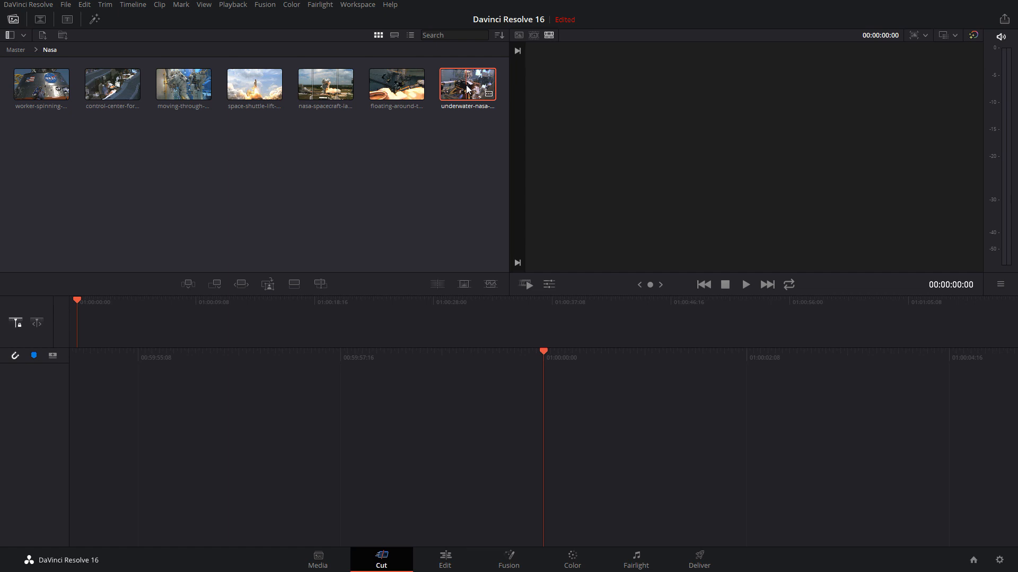
{"action": "left_click", "coordinate": [385, 85]}
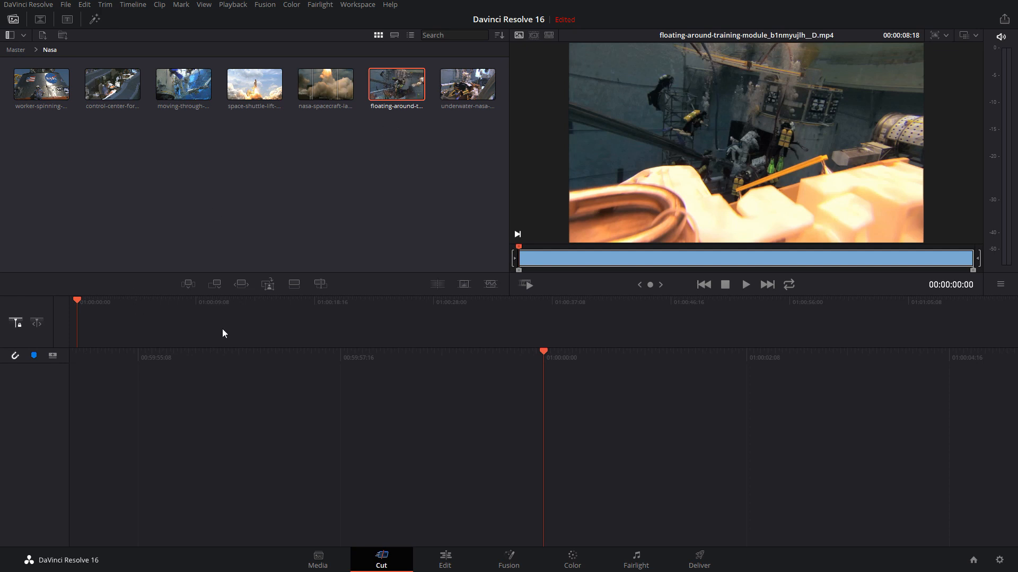
{"action": "left_click", "coordinate": [214, 285]}
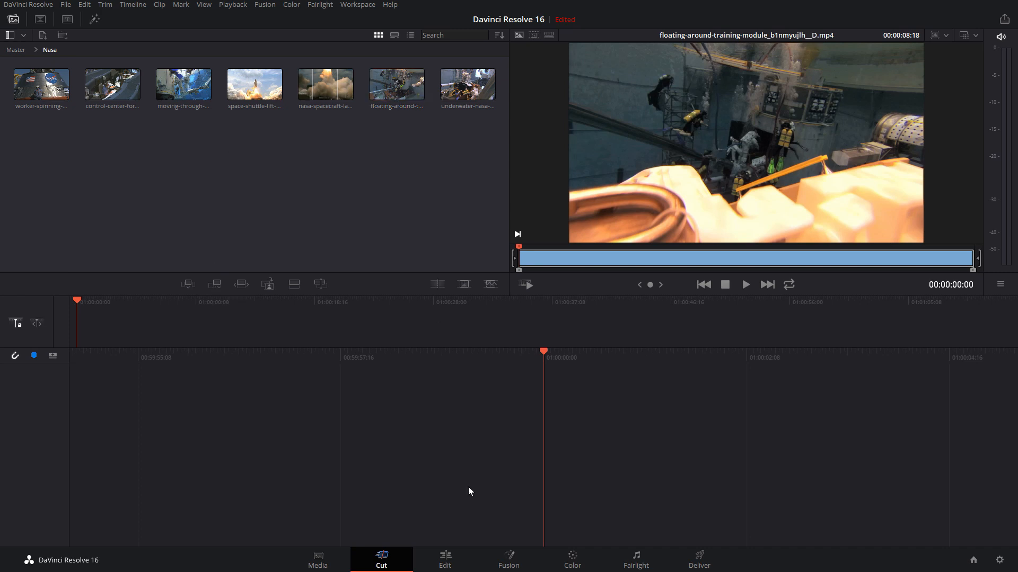
Look over the Edit page layout for comparison and return to the Cut page
{"action": "left_click", "coordinate": [445, 558]}
{"action": "left_click_drag", "start_coordinate": [275, 236], "coordinate": [440, 158]}
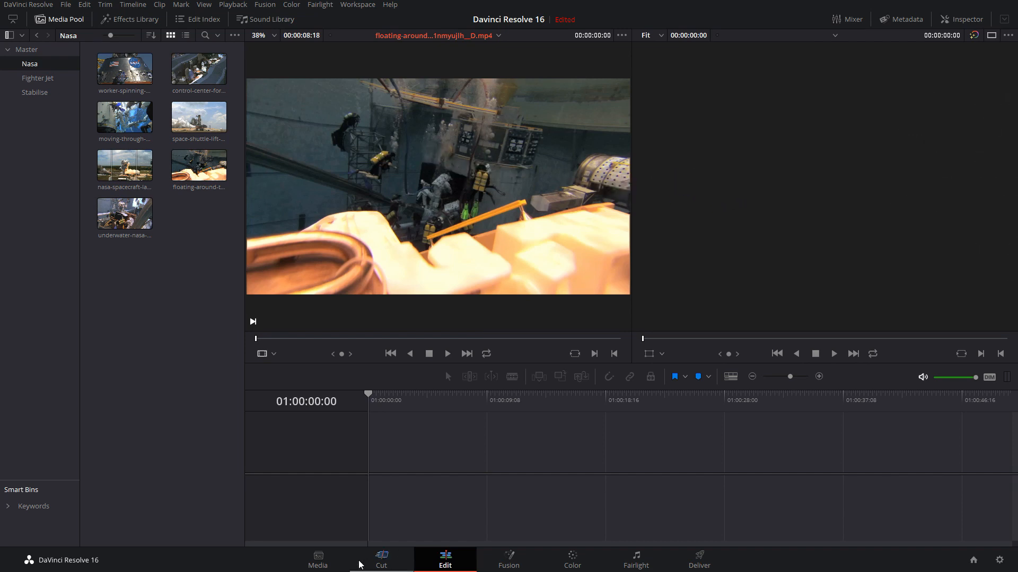
{"action": "left_click", "coordinate": [382, 558]}
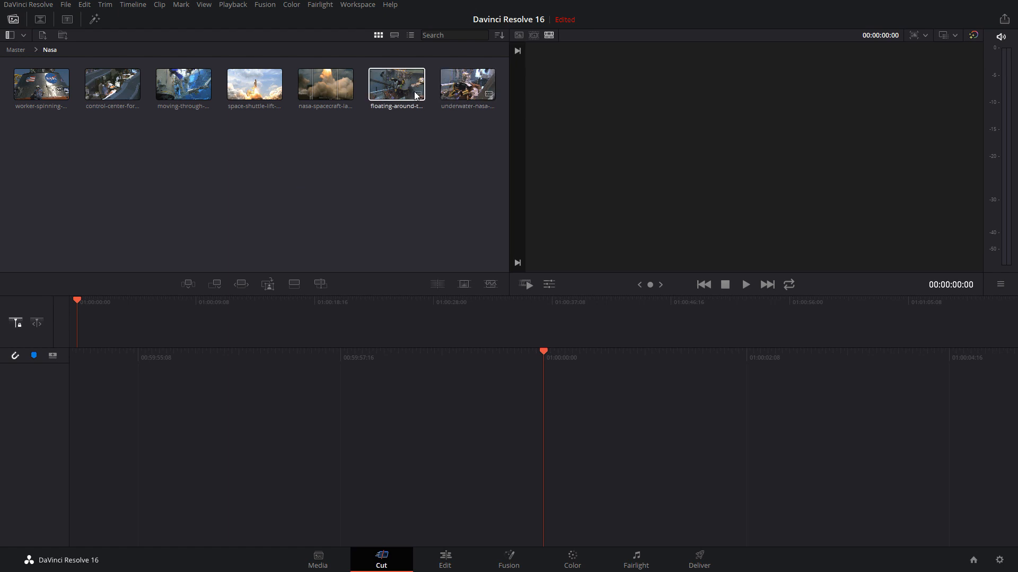
Load the floating-around clip in the viewer and mark its in point at 00:00:01:11 and out point at 00:00:08:13
{"action": "left_click", "coordinate": [394, 85]}
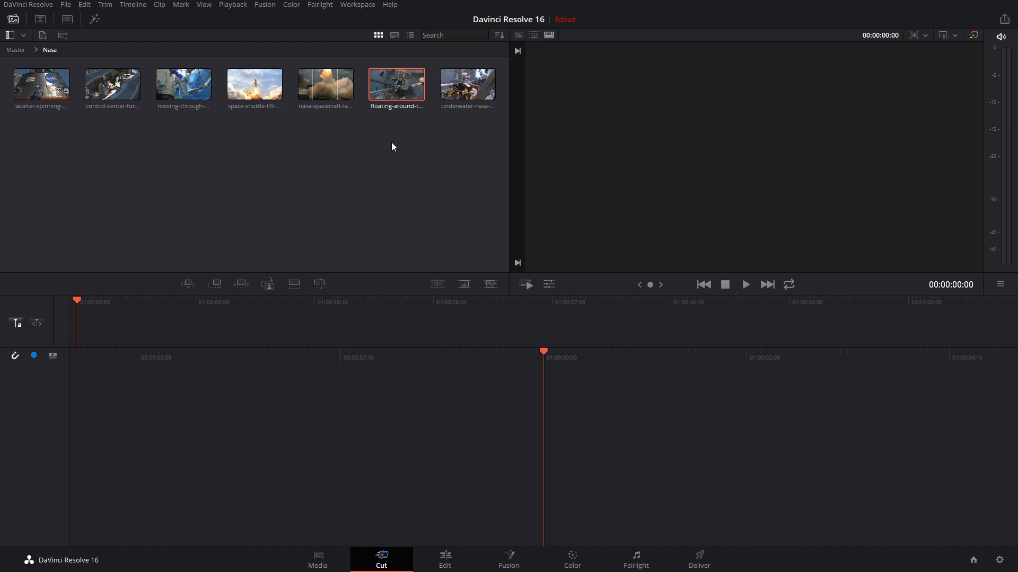
{"action": "double_click", "coordinate": [389, 83]}
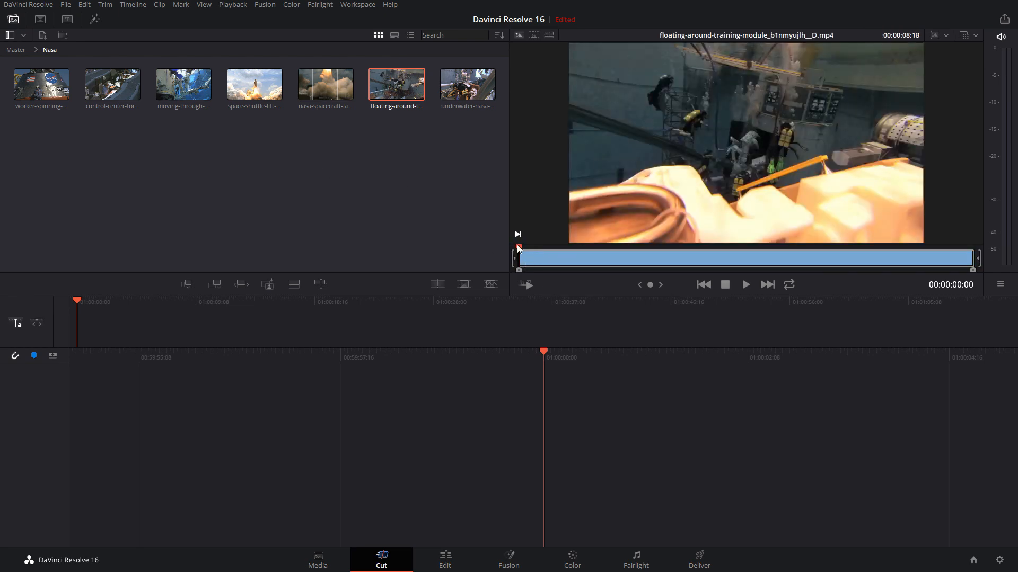
{"action": "left_click_drag", "start_coordinate": [535, 260], "coordinate": [591, 263]}
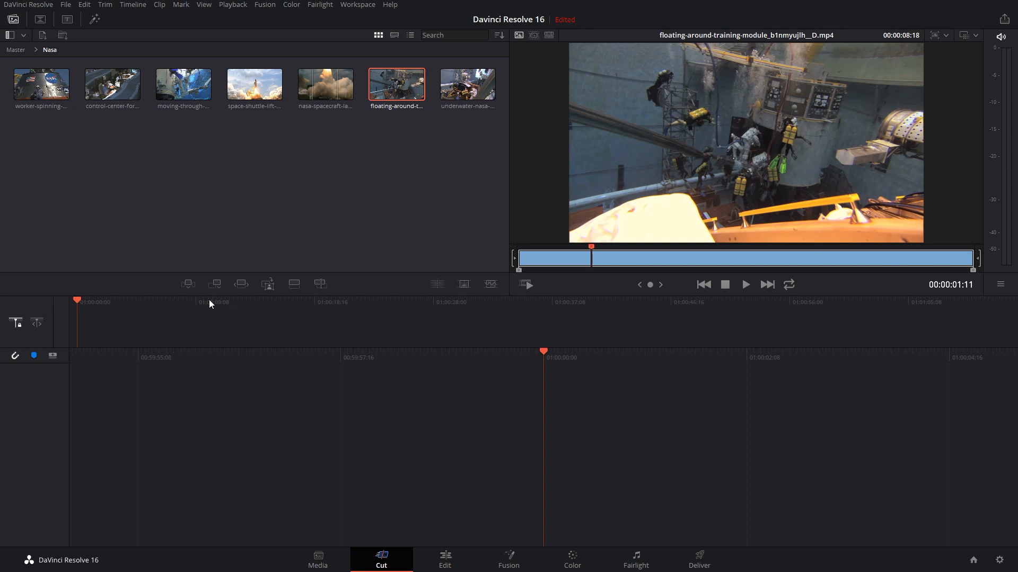
{"action": "key", "text": "i"}
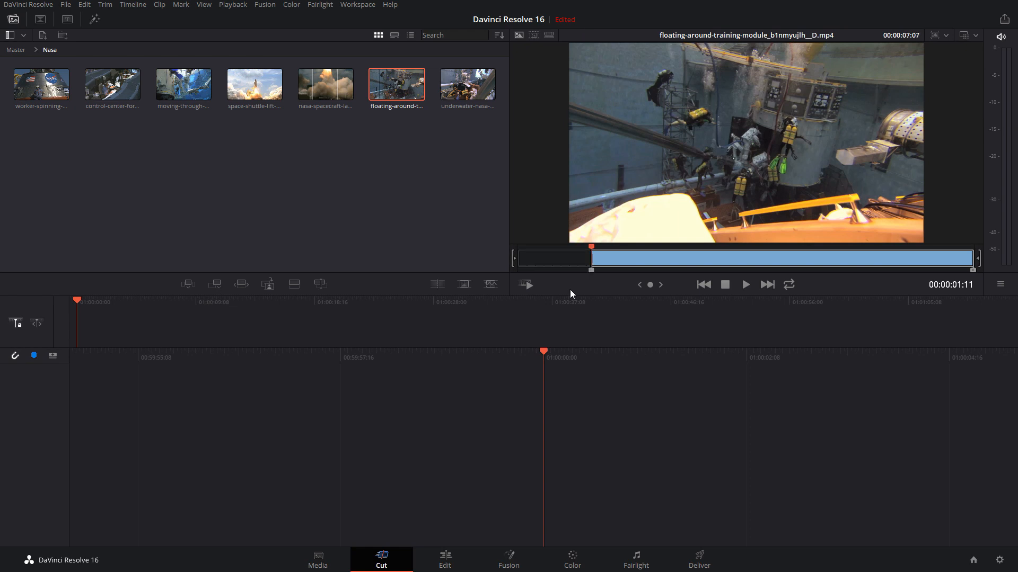
{"action": "left_click_drag", "start_coordinate": [615, 250], "coordinate": [965, 258]}
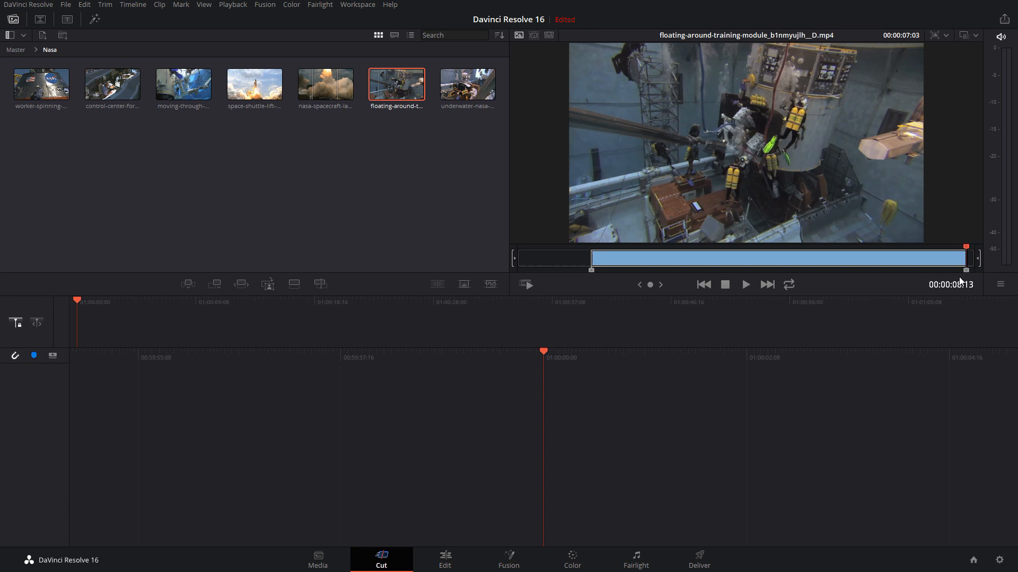
Trim the floating-around clip's out point earlier, to 00:00:08:12, to 00:00:08:09 and further back for a 00:00:06:16 duration
{"action": "left_click_drag", "start_coordinate": [966, 273], "coordinate": [964, 271]}
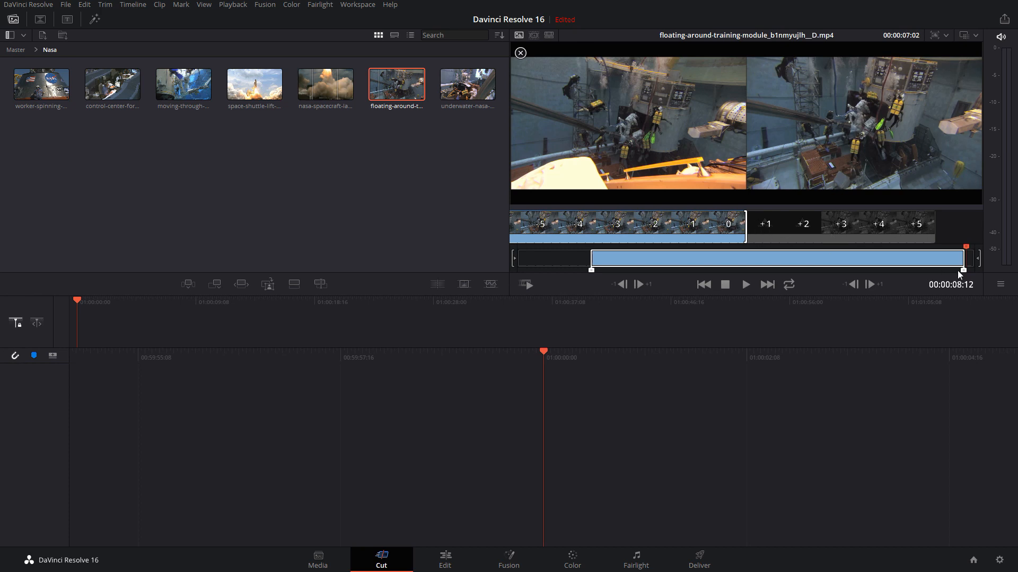
{"action": "left_click_drag", "start_coordinate": [963, 270], "coordinate": [958, 272]}
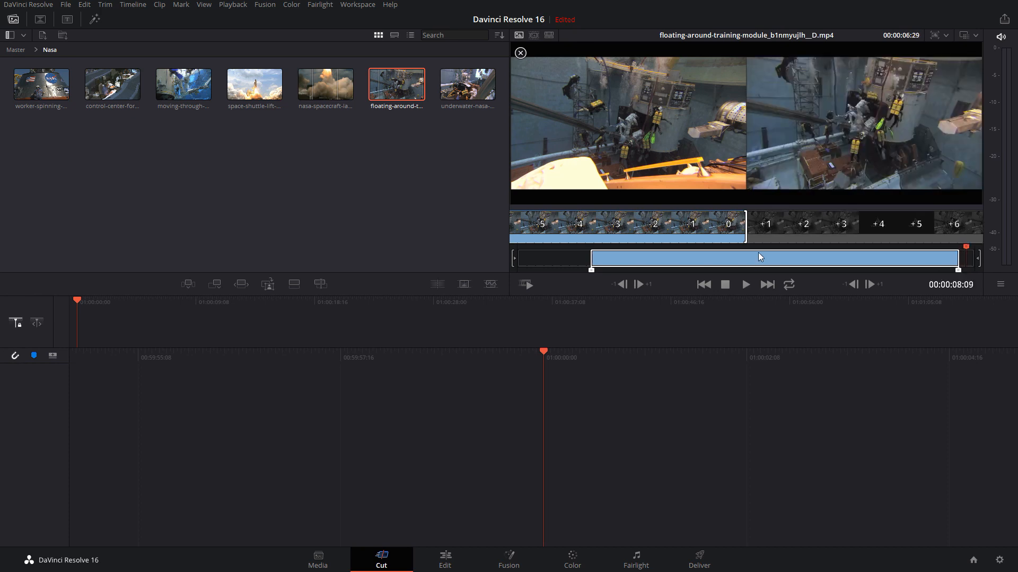
{"action": "left_click_drag", "start_coordinate": [747, 232], "coordinate": [721, 232]}
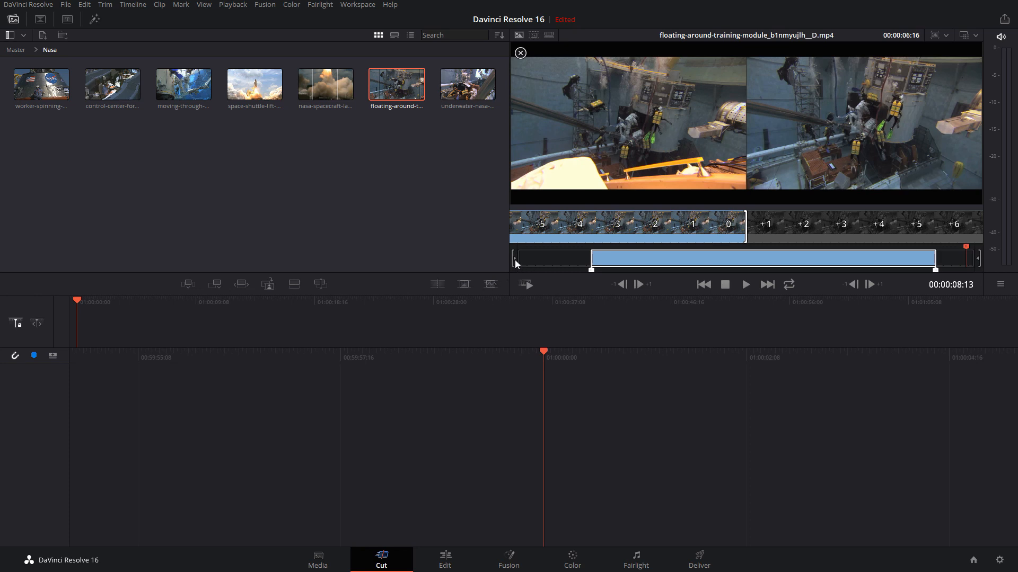
Adjust the source clip's in point forward to 00:00:02:11, back to 00:00:01:11 and finally to 00:00:00:27
{"action": "left_click_drag", "start_coordinate": [514, 259], "coordinate": [566, 259]}
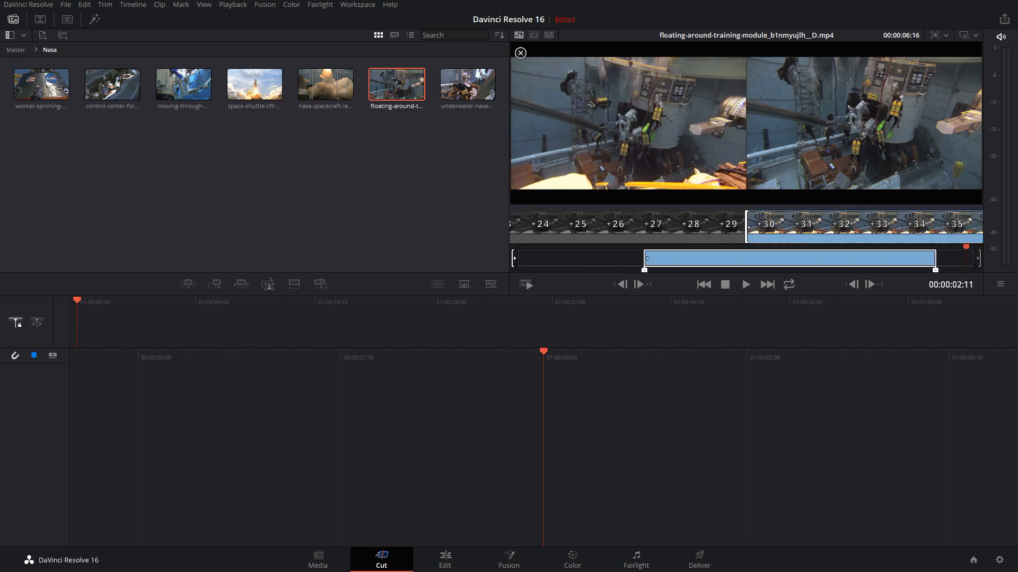
{"action": "left_click_drag", "start_coordinate": [644, 258], "coordinate": [564, 258]}
{"action": "left_click_drag", "start_coordinate": [514, 259], "coordinate": [513, 258]}
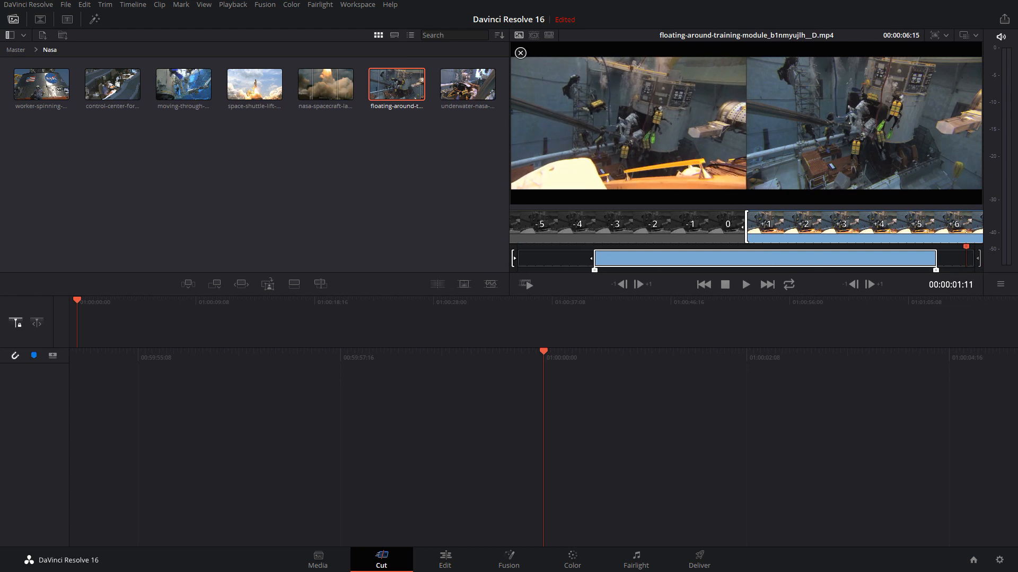
{"action": "left_click_drag", "start_coordinate": [513, 261], "coordinate": [507, 260]}
{"action": "mouse_move", "coordinate": [568, 260]}
{"action": "left_mouse_down"}
{"action": "mouse_move", "coordinate": [545, 260]}
{"action": "mouse_move", "coordinate": [579, 260]}
{"action": "mouse_move", "coordinate": [549, 259]}
{"action": "mouse_move", "coordinate": [566, 260]}
{"action": "left_mouse_up"}
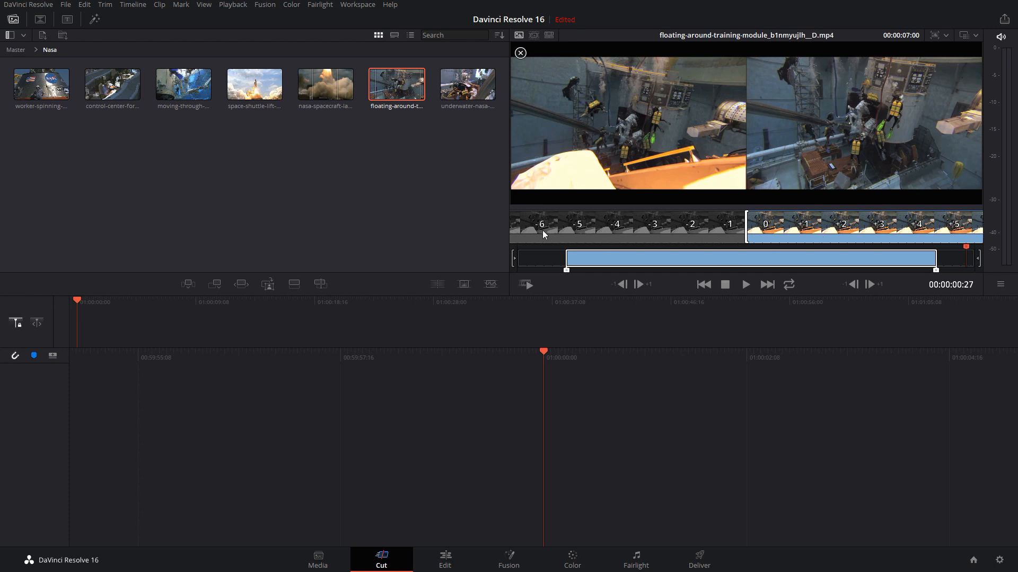
Set the source range to start at 00:00:01:09 with a 00:00:07:01 duration and append it to the timeline
{"action": "left_click", "coordinate": [938, 270]}
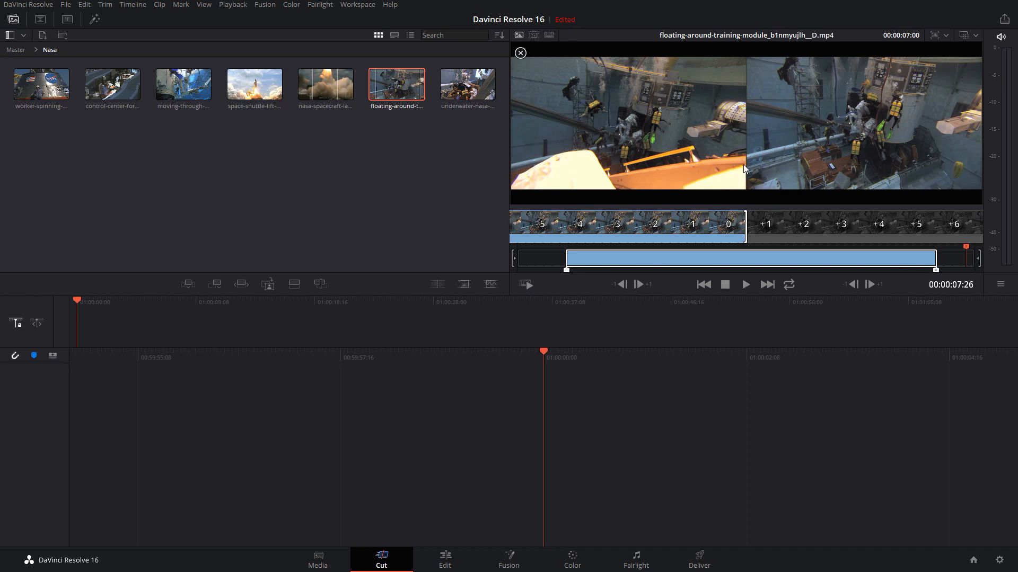
{"action": "left_click_drag", "start_coordinate": [934, 272], "coordinate": [958, 272]}
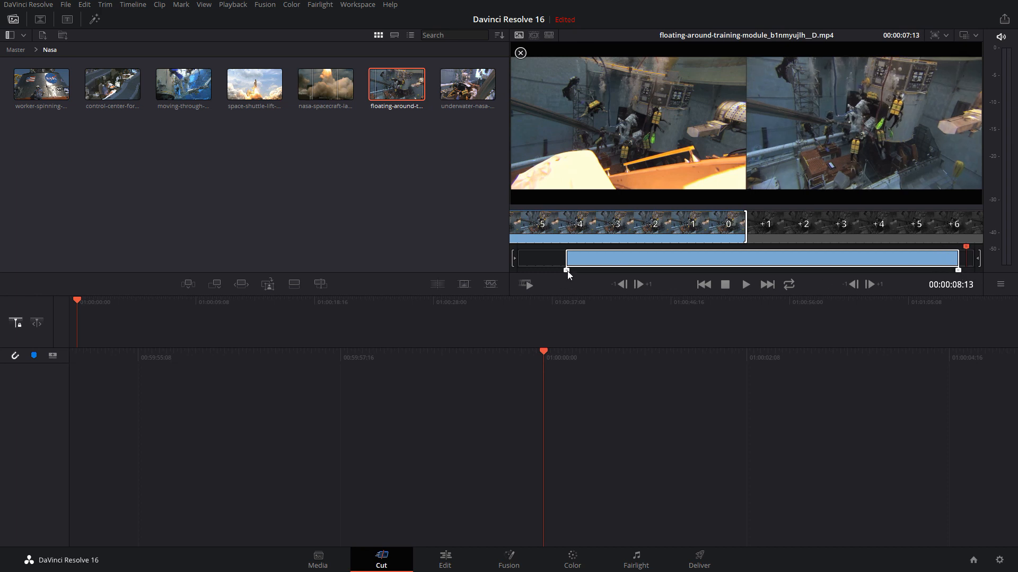
{"action": "left_click_drag", "start_coordinate": [567, 271], "coordinate": [587, 269]}
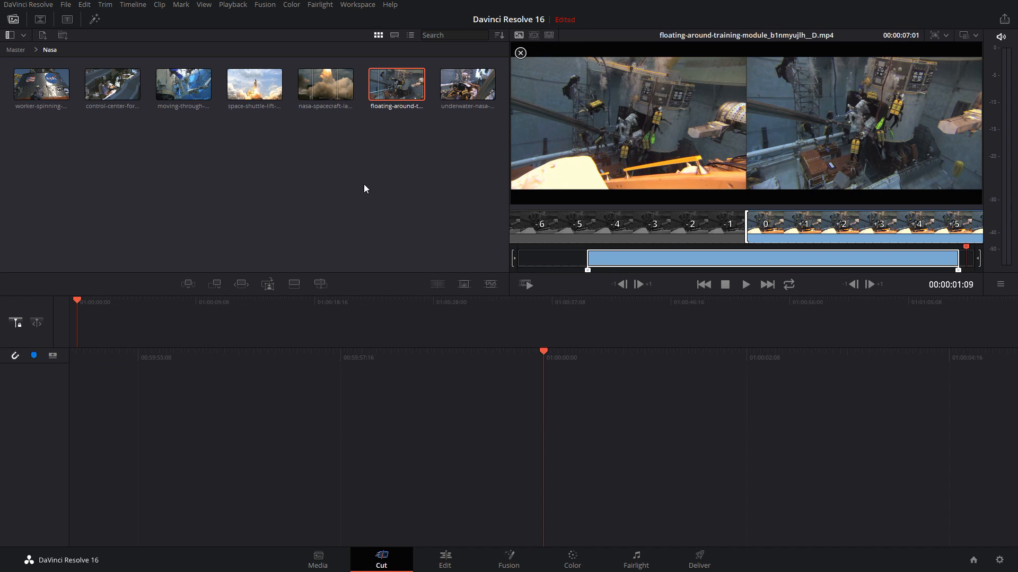
{"action": "left_click", "coordinate": [214, 285]}
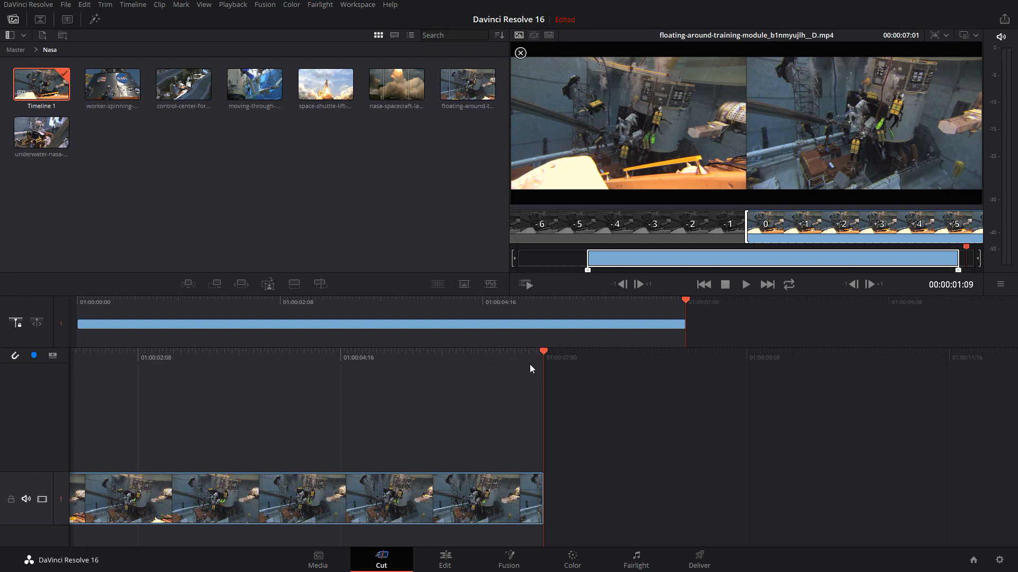
Scrub the playhead through both the overview and the detailed timeline, stopping at 01:00:03:02
{"action": "mouse_move", "coordinate": [687, 301]}
{"action": "left_mouse_down"}
{"action": "mouse_move", "coordinate": [132, 298]}
{"action": "mouse_move", "coordinate": [676, 301]}
{"action": "left_mouse_up"}
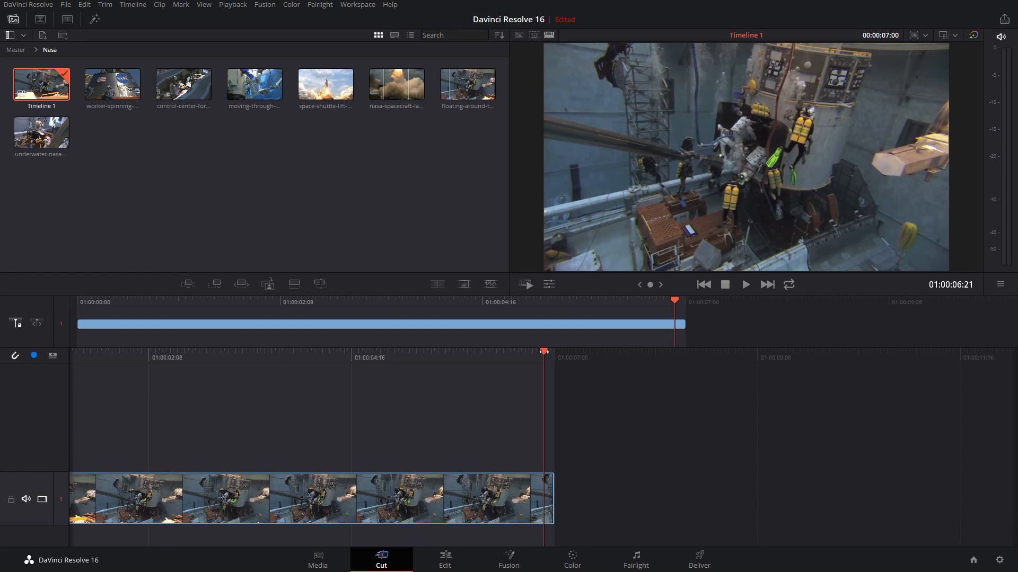
{"action": "left_click_drag", "start_coordinate": [545, 351], "coordinate": [514, 352]}
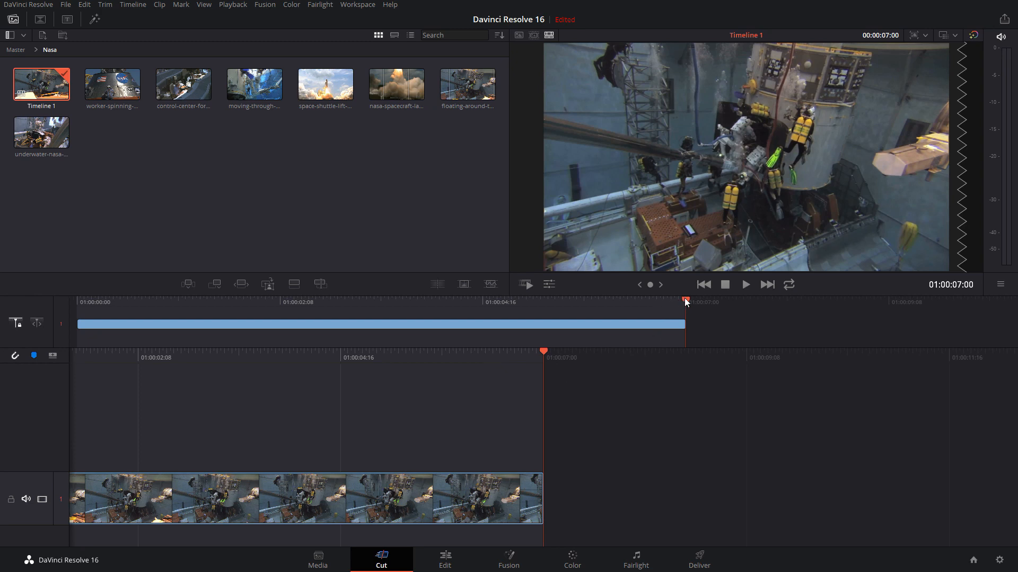
{"action": "left_click_drag", "start_coordinate": [683, 300], "coordinate": [746, 305]}
{"action": "left_click_drag", "start_coordinate": [433, 355], "coordinate": [721, 344]}
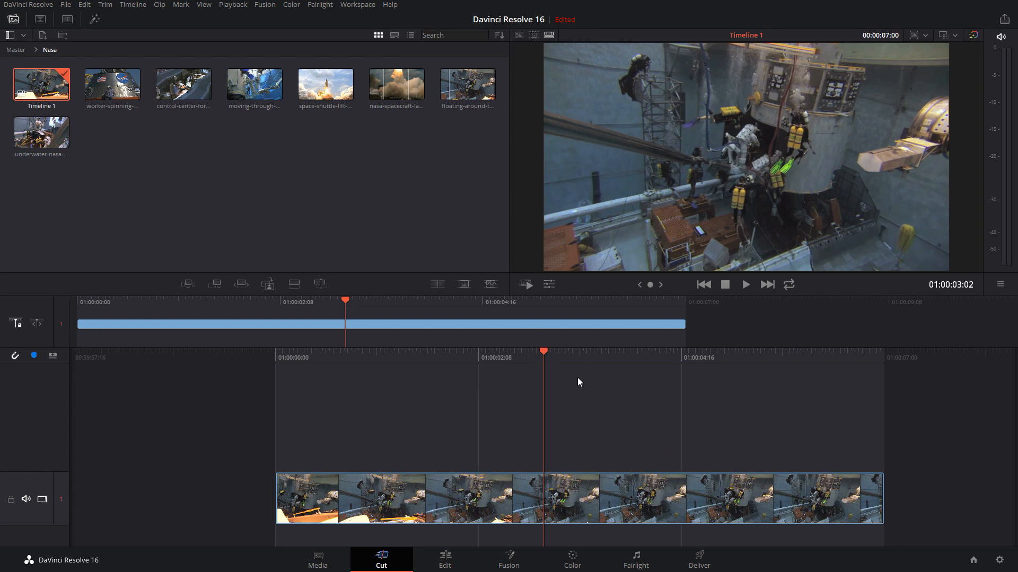
Compare the locked and free playhead modes by scrubbing both timelines, ending at 01:00:05:05 with the playhead locked
{"action": "left_click", "coordinate": [17, 325]}
{"action": "left_click", "coordinate": [36, 323]}
{"action": "left_click_drag", "start_coordinate": [352, 300], "coordinate": [473, 354]}
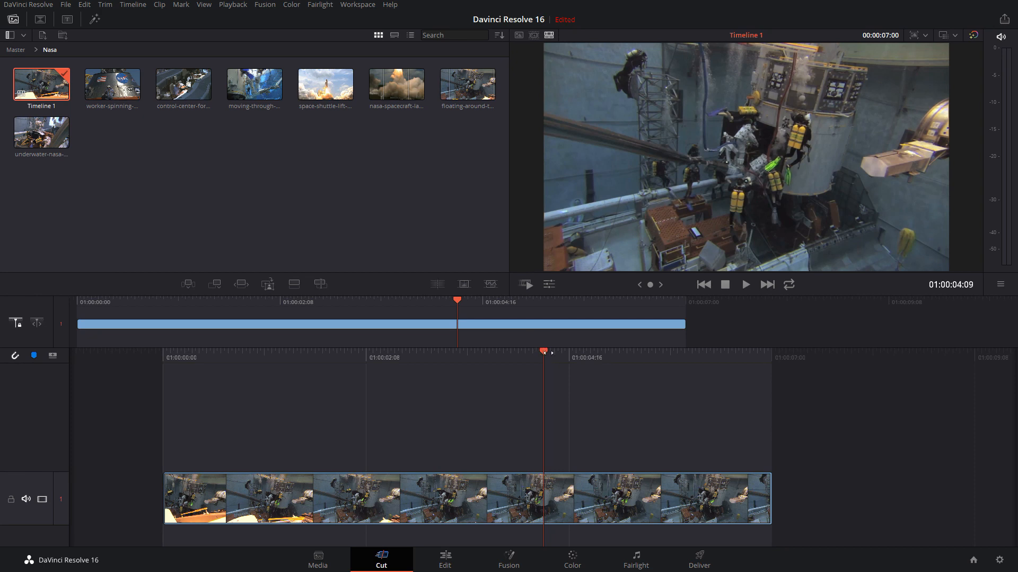
{"action": "left_click_drag", "start_coordinate": [518, 347], "coordinate": [421, 355]}
{"action": "left_click_drag", "start_coordinate": [659, 349], "coordinate": [472, 379]}
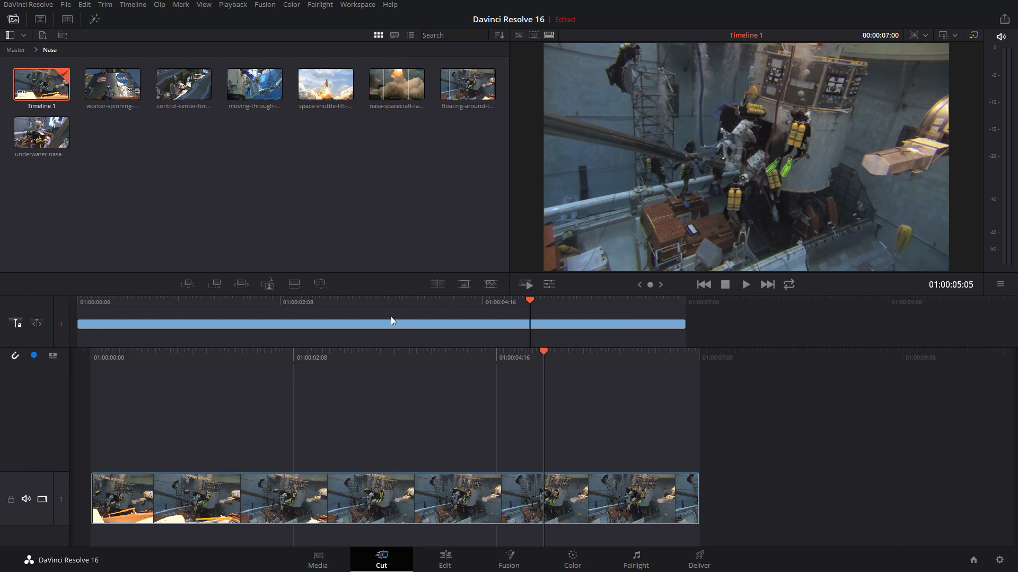
Scrub the Color page's timeline to 01:00:06:09 to compare playhead behaviour and return to the Cut page
{"action": "left_click", "coordinate": [577, 561]}
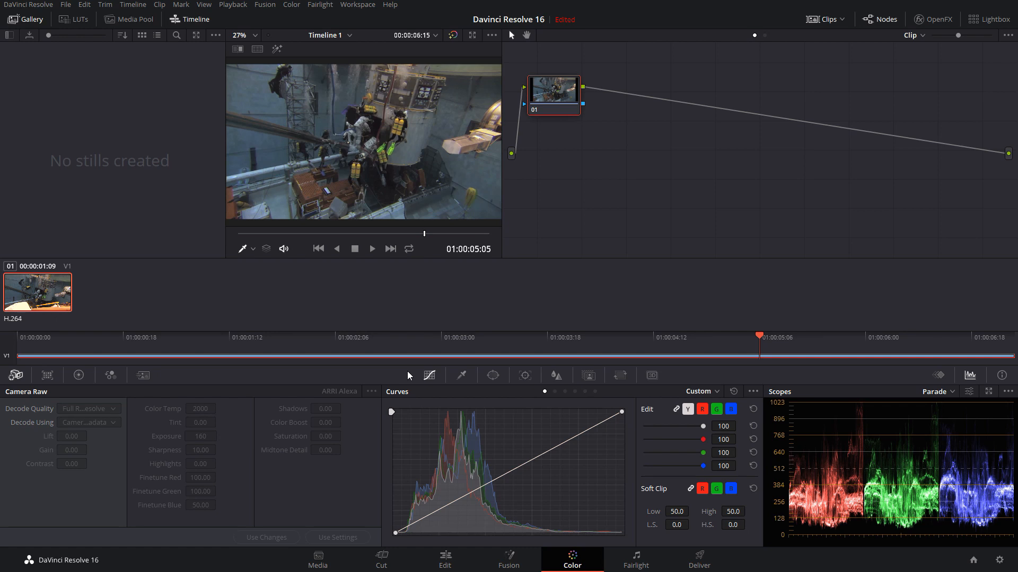
{"action": "left_click", "coordinate": [255, 337]}
{"action": "left_click_drag", "start_coordinate": [257, 339], "coordinate": [931, 329]}
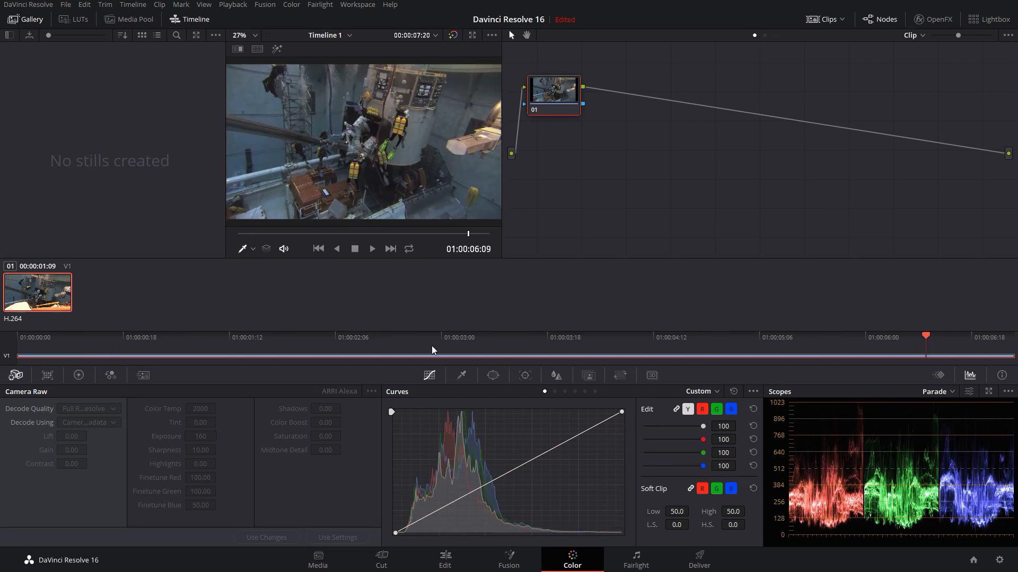
{"action": "left_click", "coordinate": [381, 561]}
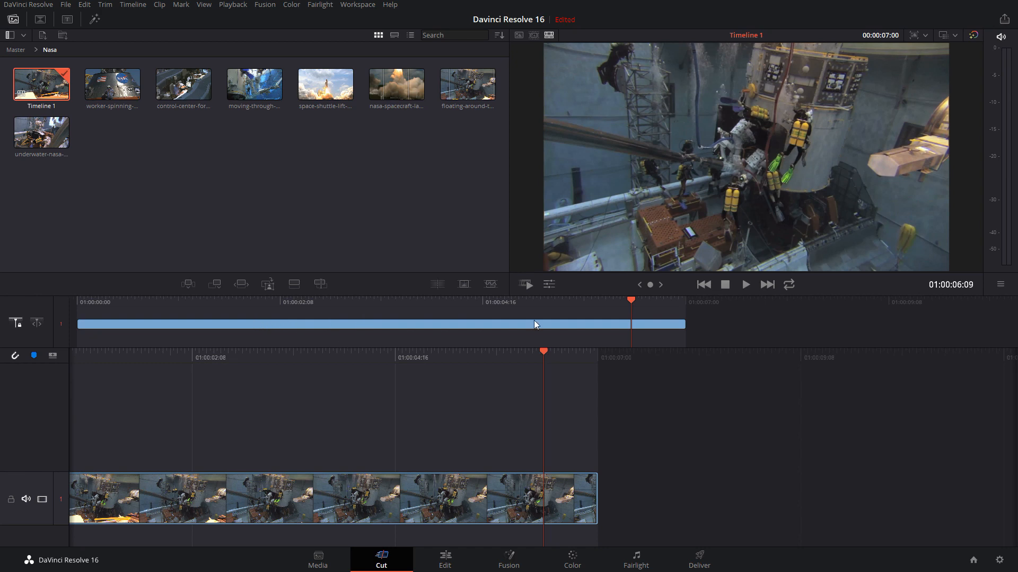
Extend the end of the clip in the overview timeline to a 00:00:07:04 duration and select the clip
{"action": "left_click_drag", "start_coordinate": [686, 324], "coordinate": [701, 339]}
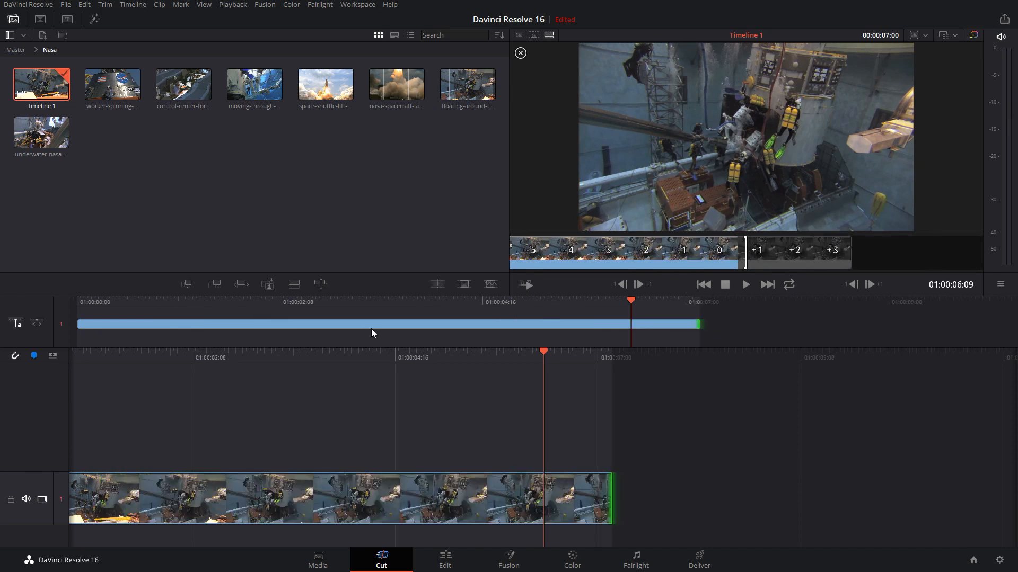
{"action": "left_click", "coordinate": [371, 325]}
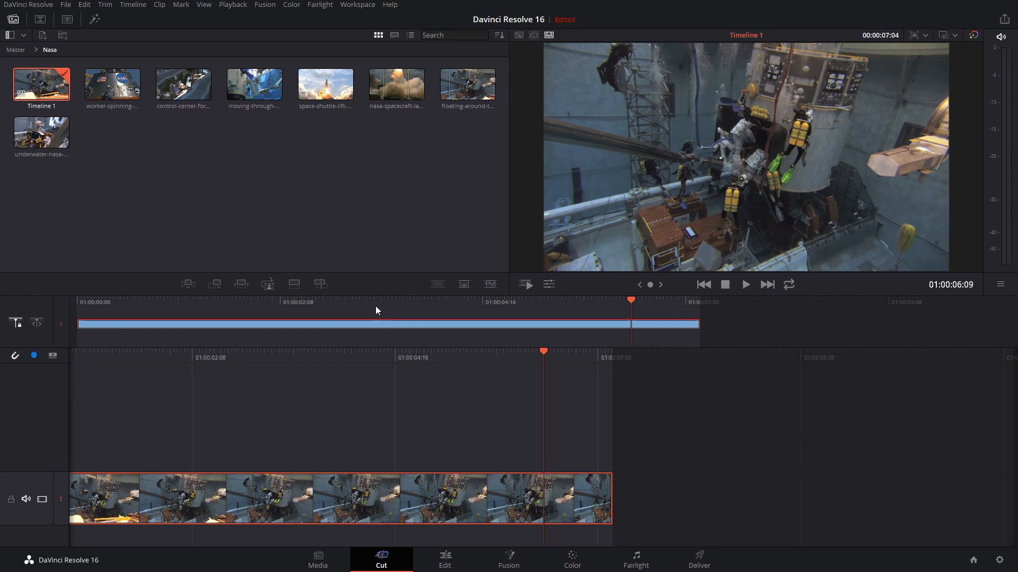
Scrub the overview timeline, select the clip's start edge, and park the playhead at 01:00:06:10
{"action": "left_click", "coordinate": [377, 302]}
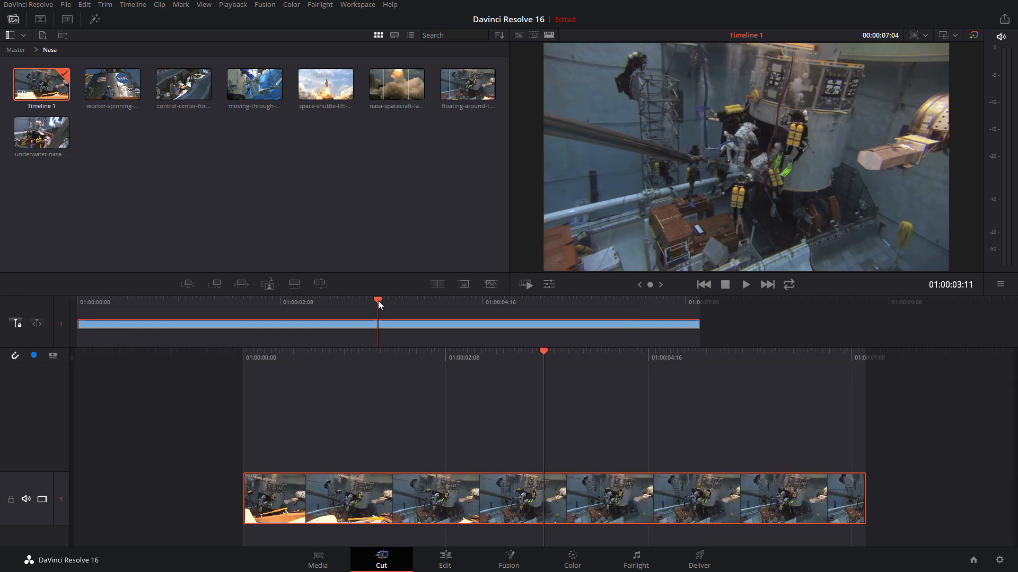
{"action": "left_click", "coordinate": [342, 302]}
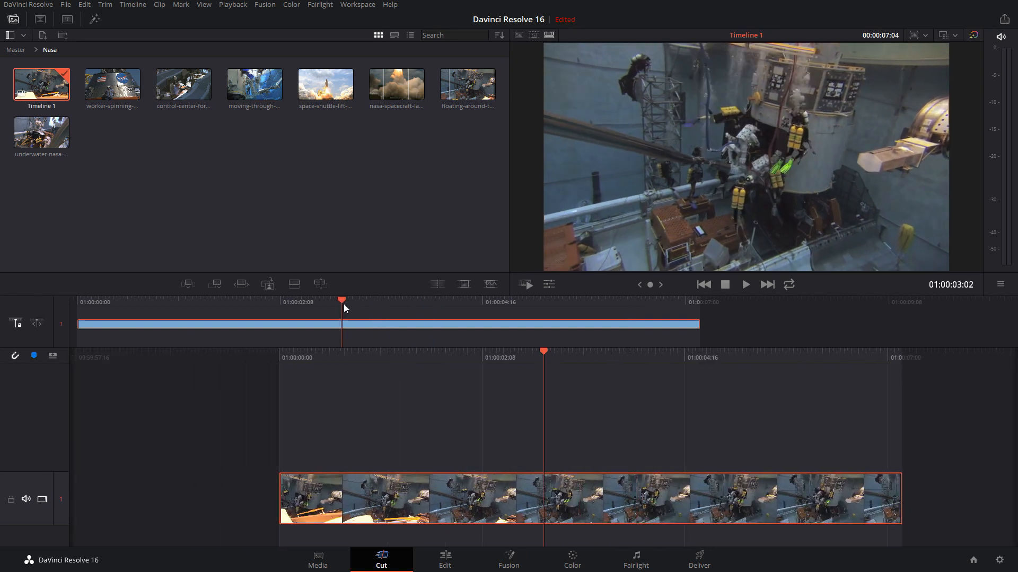
{"action": "left_click", "coordinate": [79, 322]}
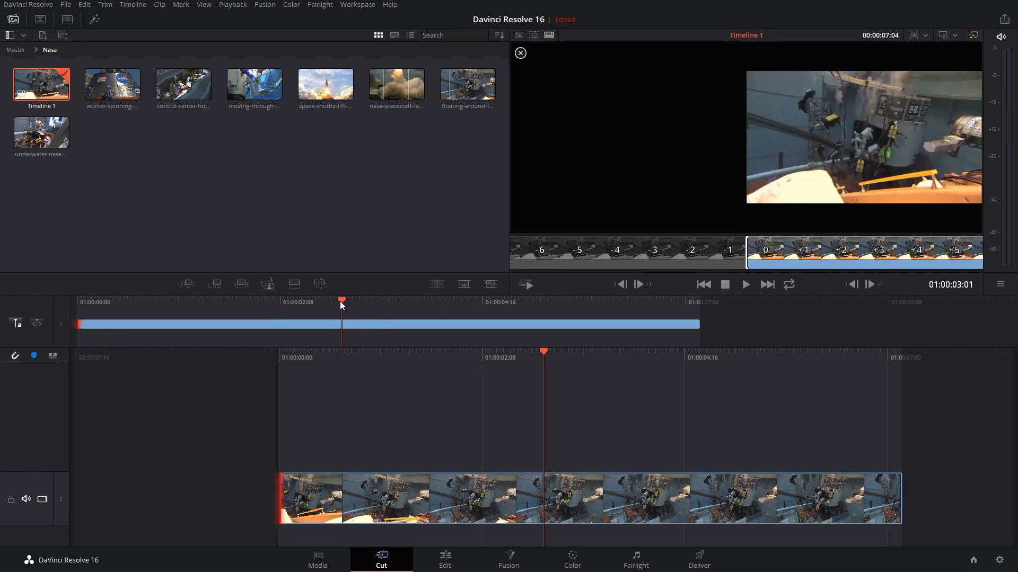
{"action": "left_click_drag", "start_coordinate": [342, 301], "coordinate": [635, 305]}
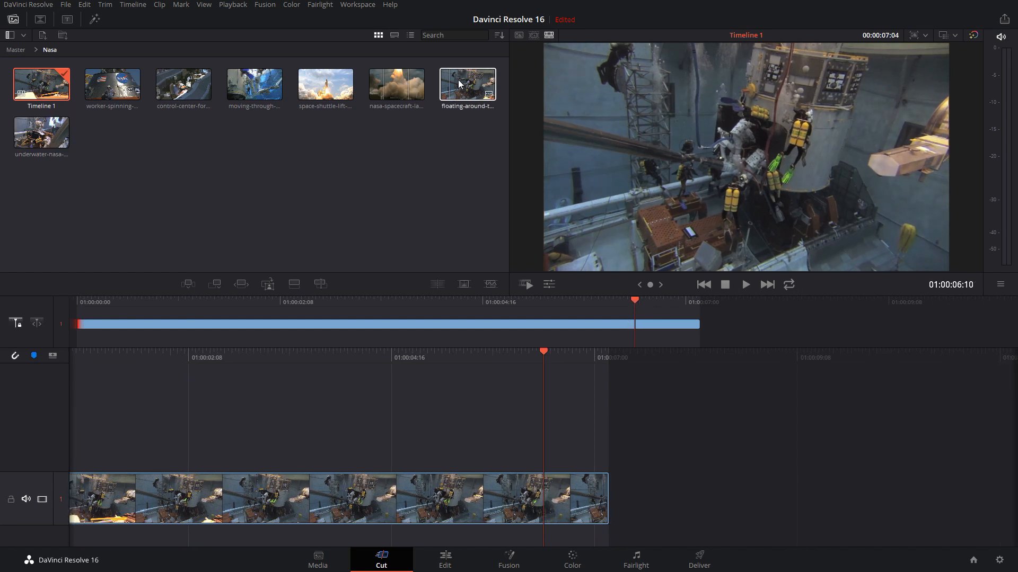
Load the underwater-nasa-crew-training source clip and mark its In point at 00:00:00:03 and Out point at 00:00:04:04
{"action": "left_click", "coordinate": [33, 133]}
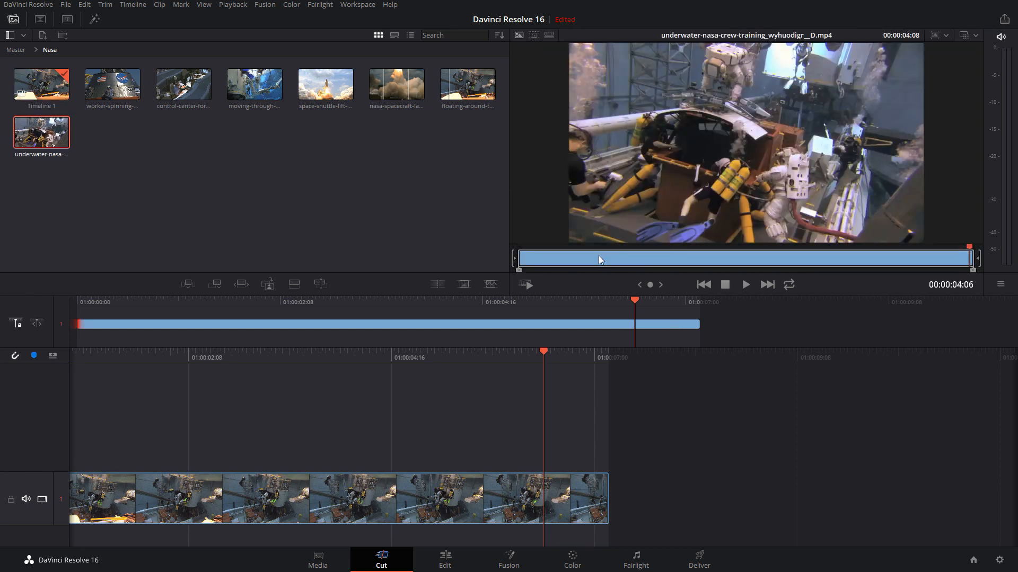
{"action": "left_click_drag", "start_coordinate": [599, 255], "coordinate": [531, 249]}
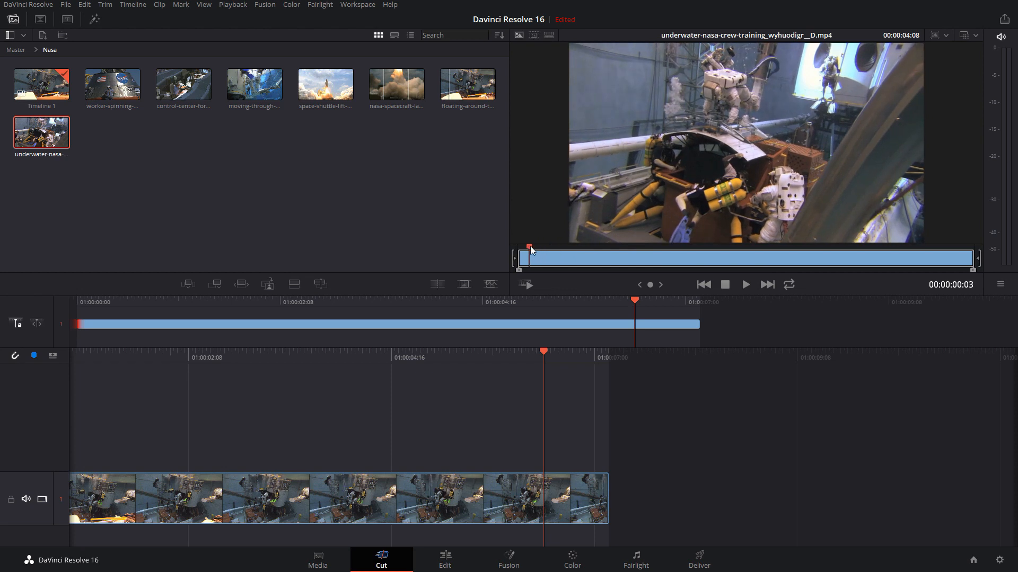
{"action": "key", "text": "i"}
{"action": "left_click_drag", "start_coordinate": [946, 260], "coordinate": [962, 260]}
{"action": "key", "text": "o"}
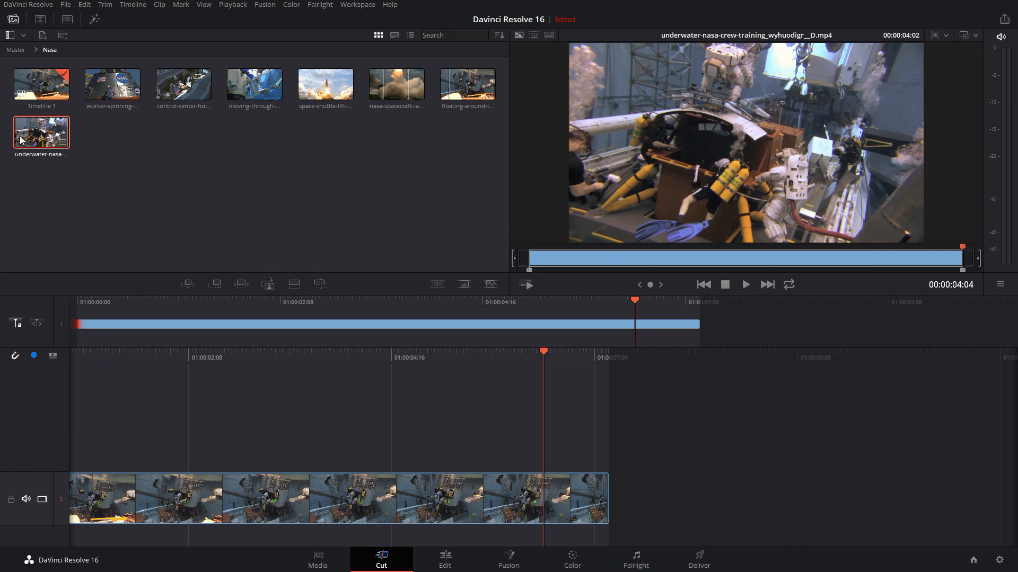
{"action": "left_click_drag", "start_coordinate": [20, 139], "coordinate": [47, 140]}
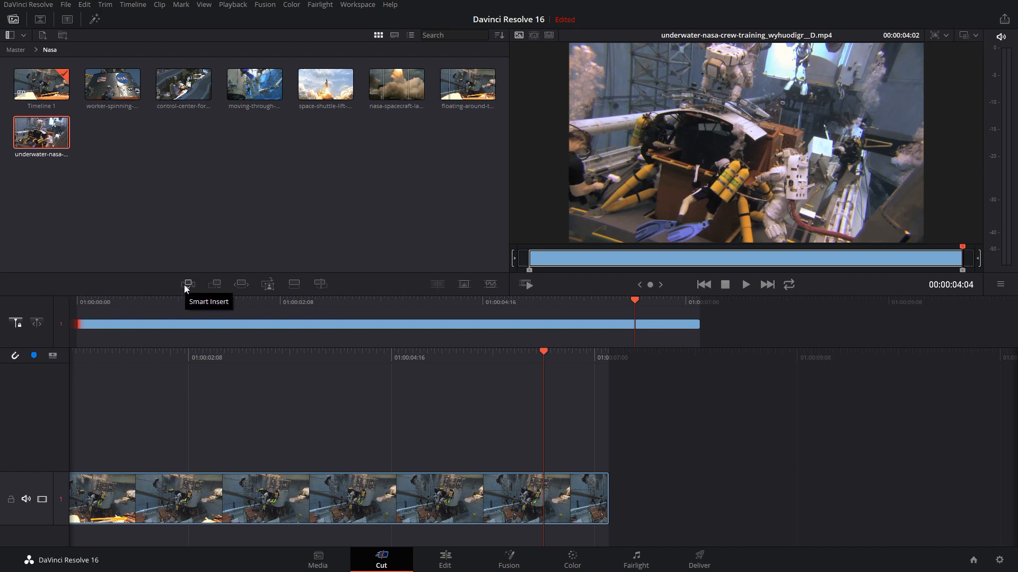
On the Edit page, try inserting the marked underwater-nasa clip at the 01:00:06:10 playhead, and undo the insert
{"action": "left_click", "coordinate": [448, 559]}
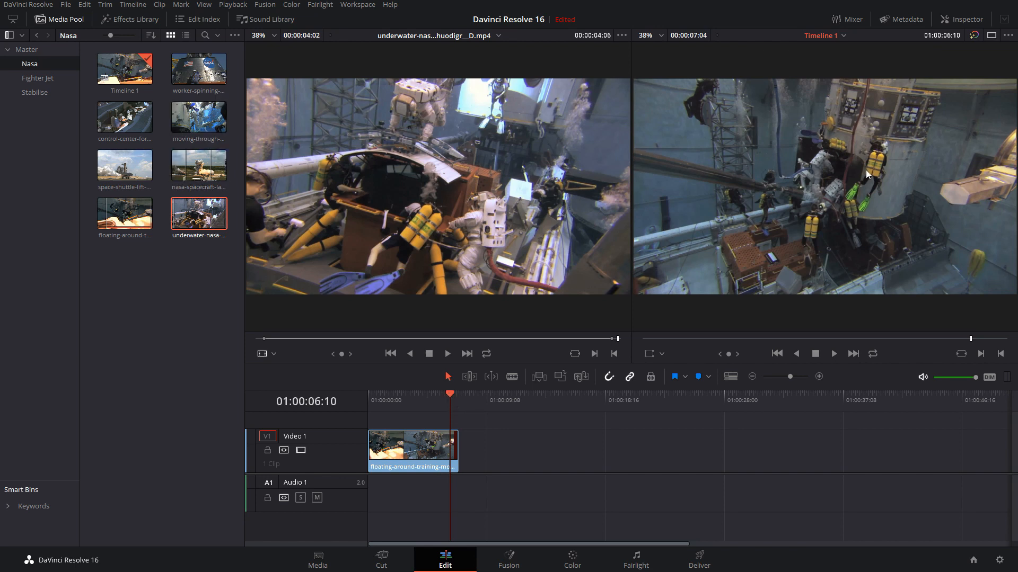
{"action": "left_click", "coordinate": [201, 213]}
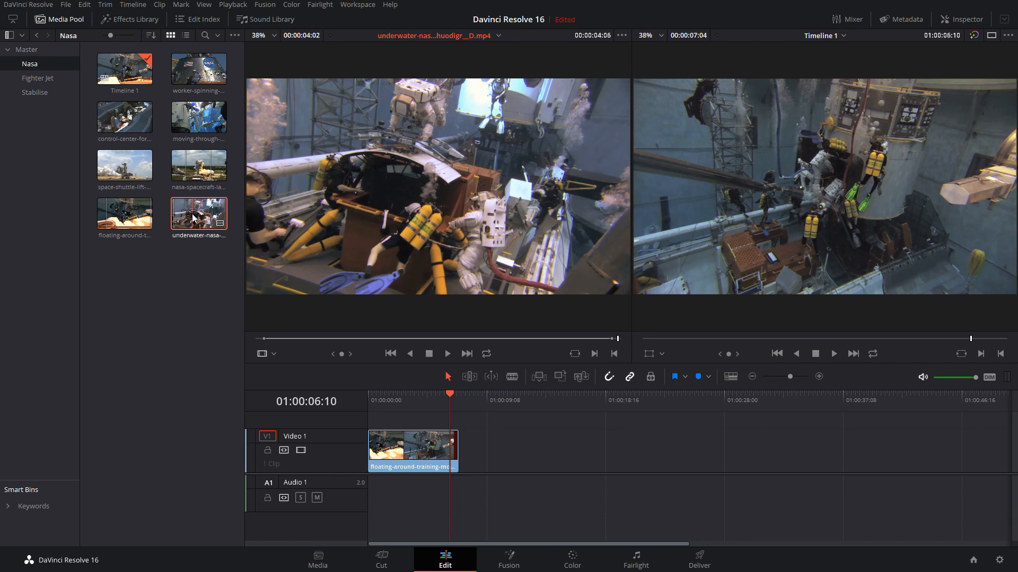
{"action": "left_click_drag", "start_coordinate": [193, 218], "coordinate": [1000, 100]}
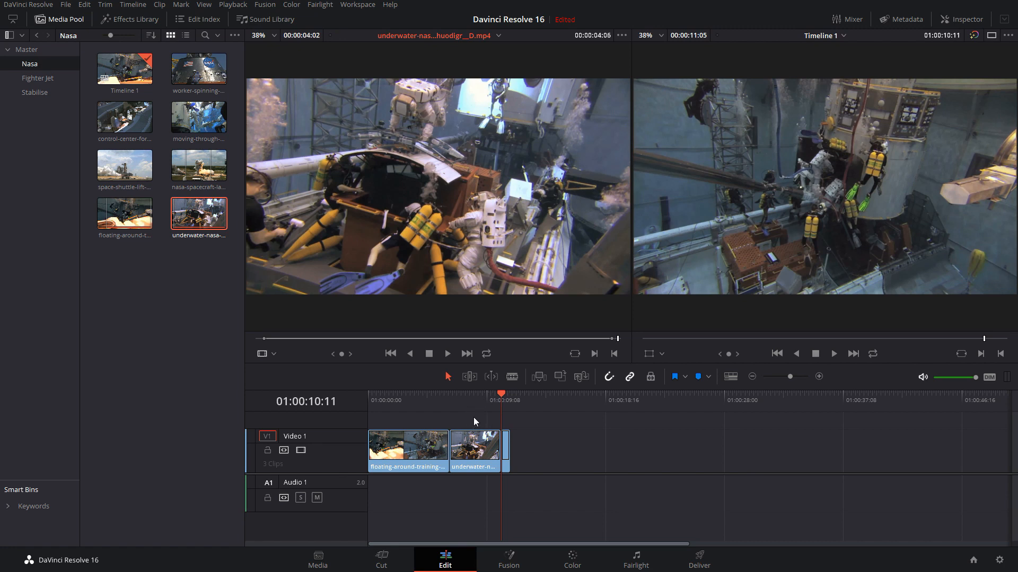
{"action": "mouse_move", "coordinate": [502, 397]}
{"action": "left_mouse_down"}
{"action": "mouse_move", "coordinate": [515, 395]}
{"action": "mouse_move", "coordinate": [509, 390]}
{"action": "left_mouse_up"}
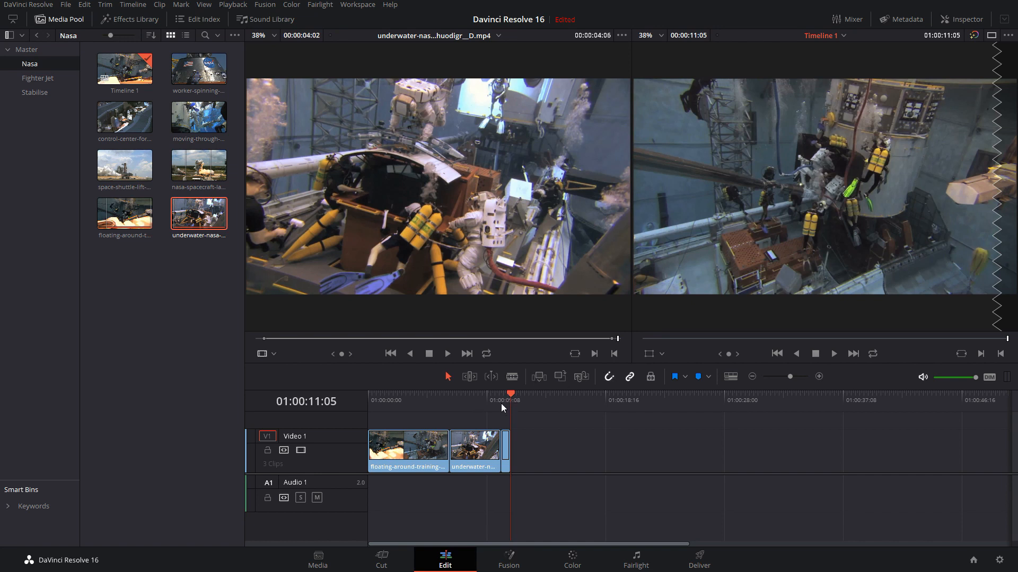
{"action": "key", "text": "ctrl+z"}
{"action": "key", "text": "ctrl+z"}
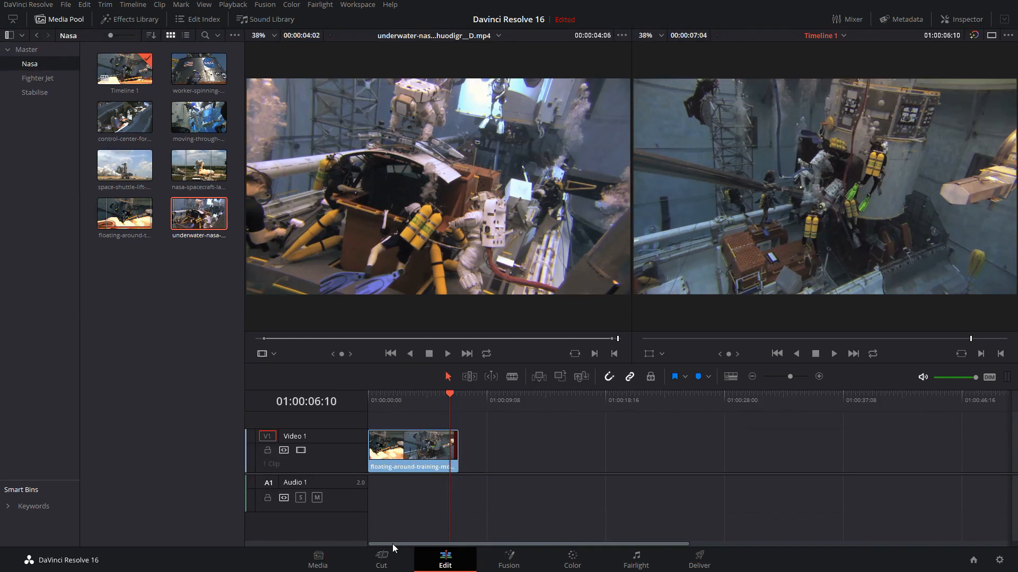
Return to the Cut page and Smart Insert the marked underwater-nasa clip at the edit point nearest the playhead
{"action": "left_click", "coordinate": [382, 556]}
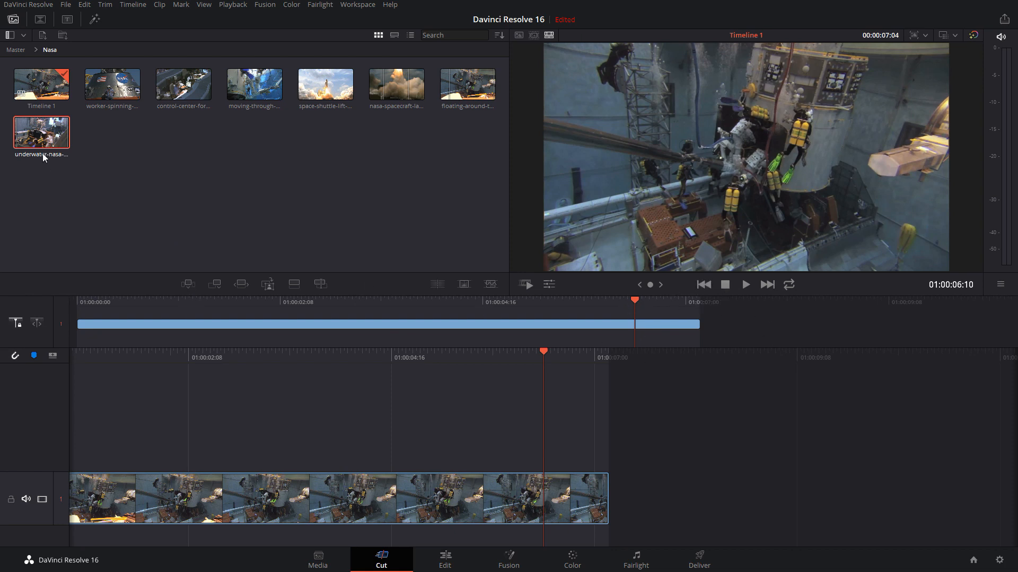
{"action": "left_click", "coordinate": [188, 285]}
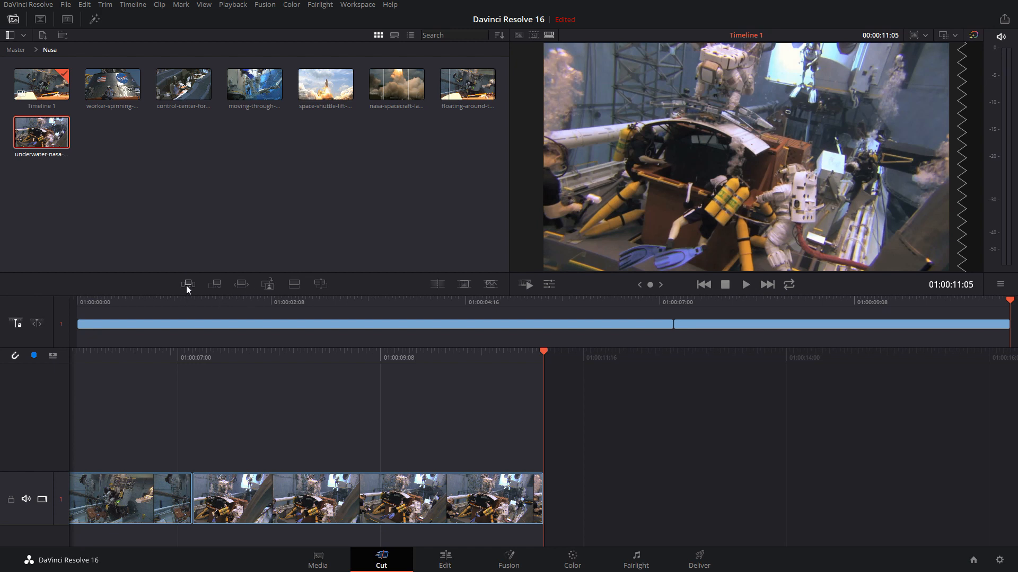
Try a Ripple Overwrite of the second timeline clip with the full moving-through-water clip, playhead at 01:00:08:23, and undo it
{"action": "left_click", "coordinate": [254, 85]}
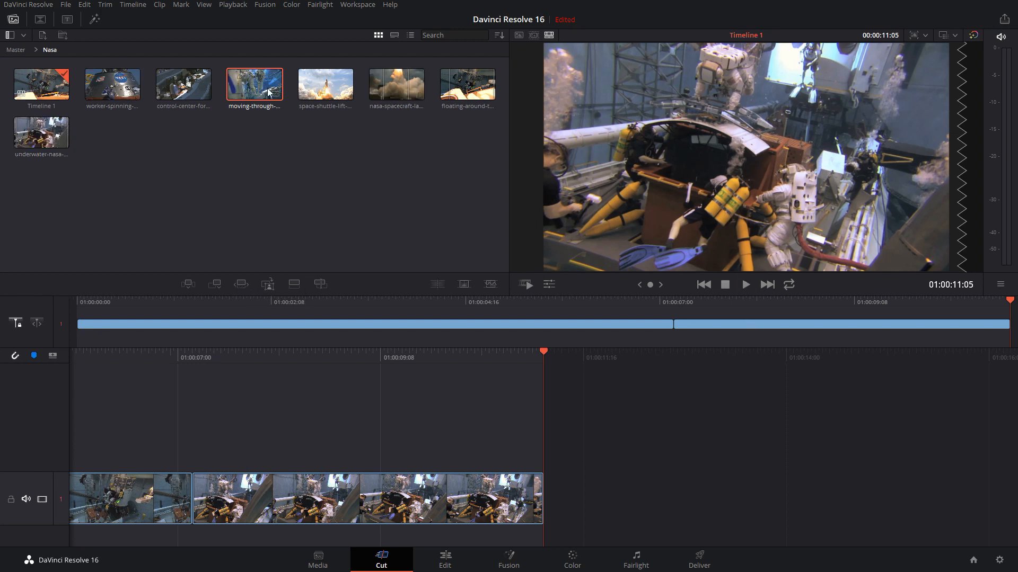
{"action": "double_click", "coordinate": [243, 89]}
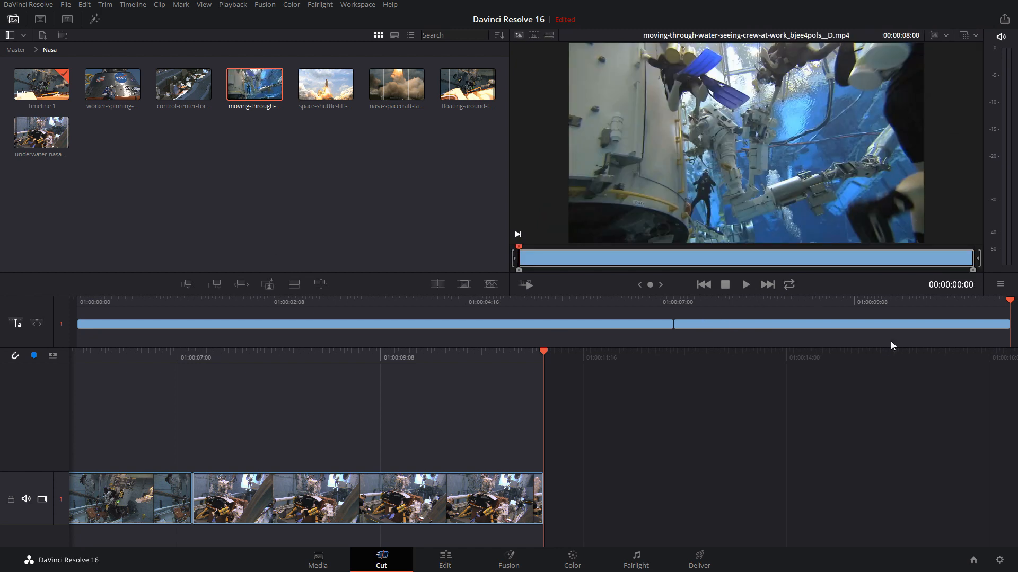
{"action": "left_click", "coordinate": [809, 301]}
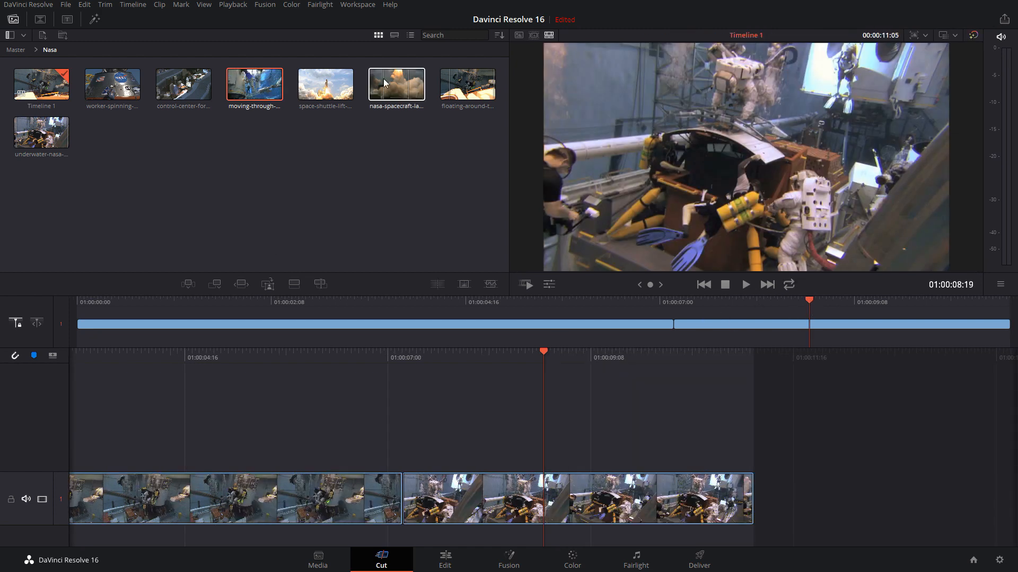
{"action": "double_click", "coordinate": [253, 88]}
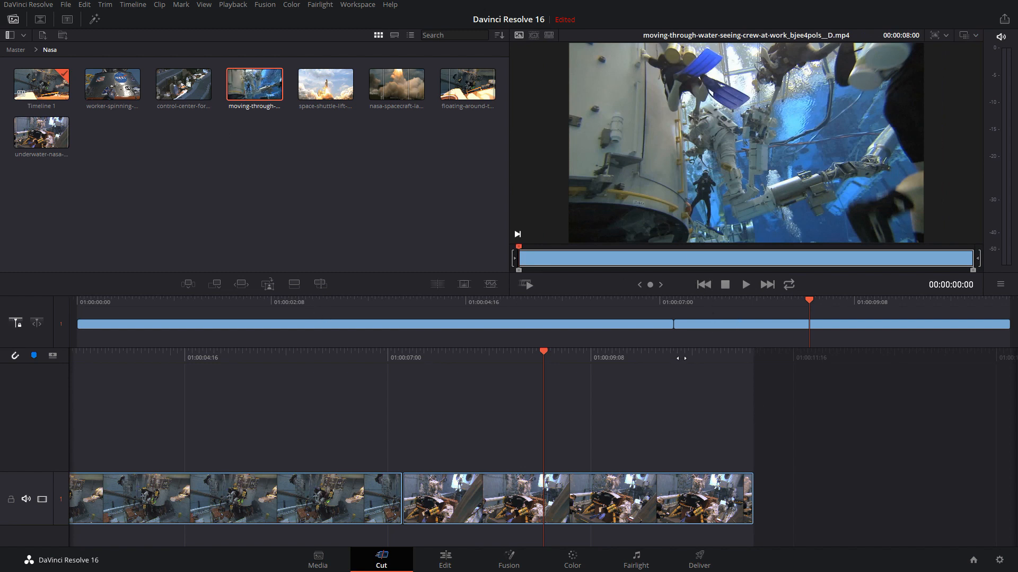
{"action": "left_click", "coordinate": [799, 300]}
{"action": "left_click", "coordinate": [819, 327]}
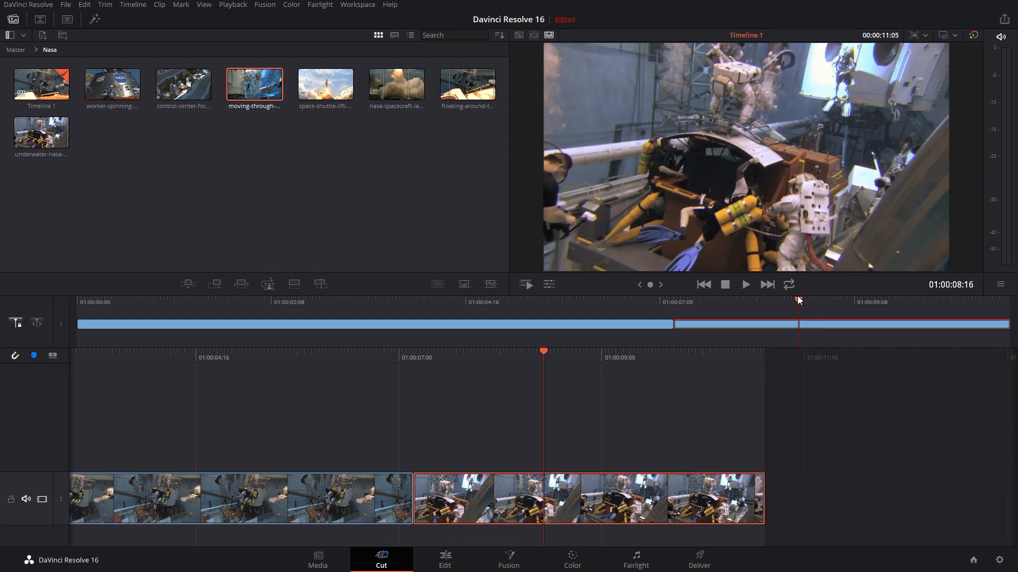
{"action": "left_click_drag", "start_coordinate": [803, 300], "coordinate": [826, 310]}
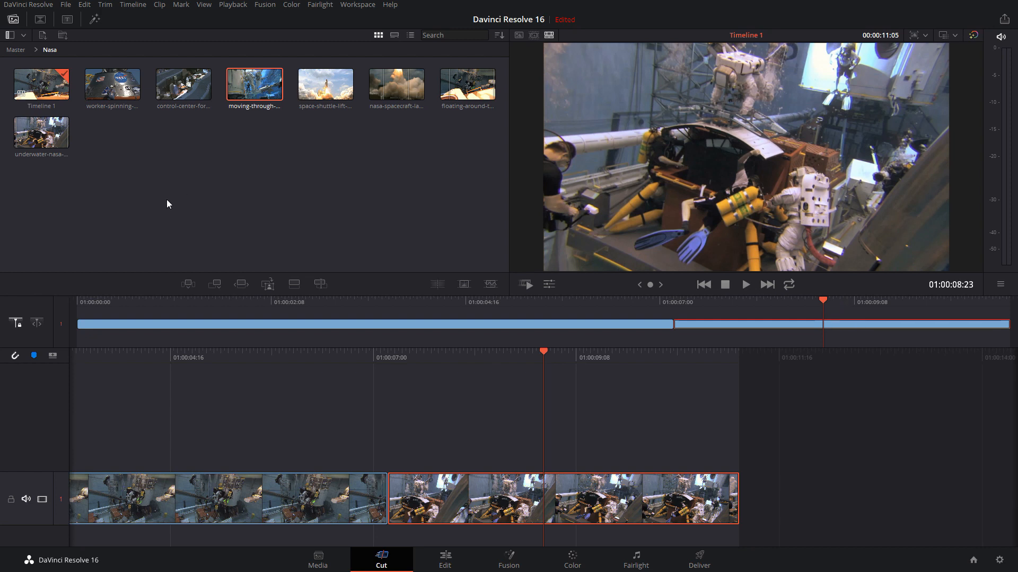
{"action": "left_click", "coordinate": [240, 285]}
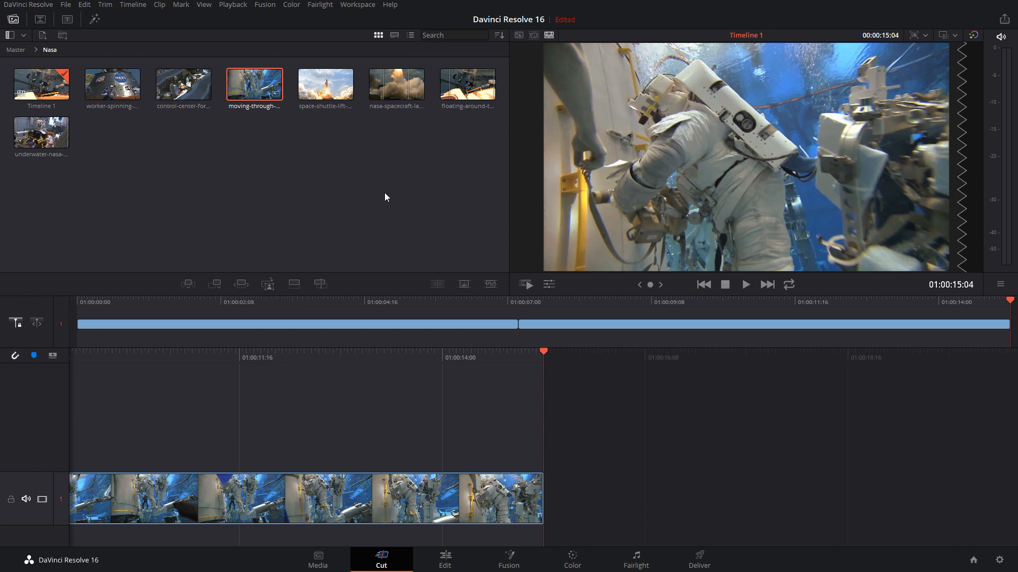
{"action": "key", "text": "ctrl+z"}
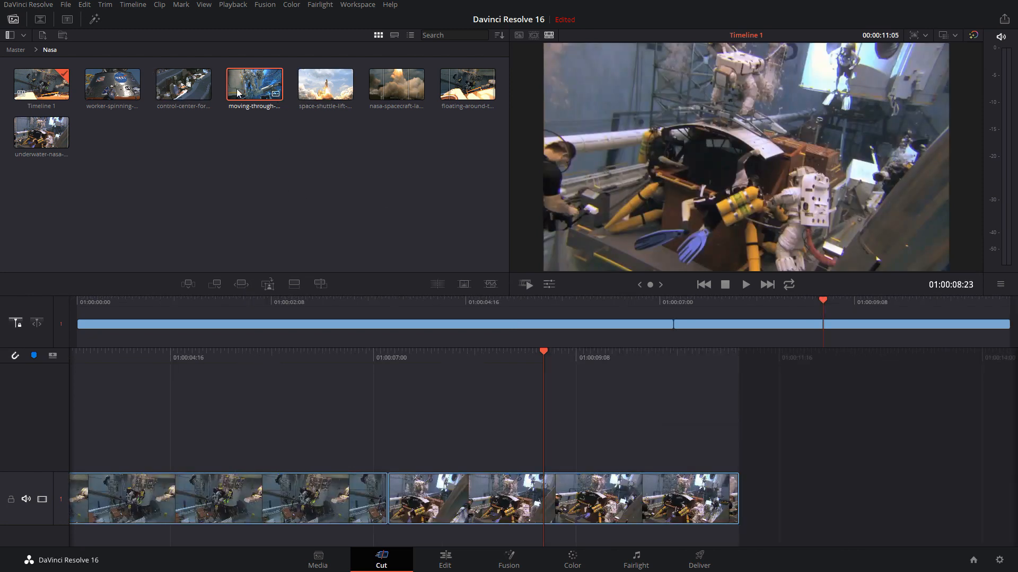
Load the moving-through-water source clip and mark its In point at 00:00:00:06 and Out point at 00:00:07:26
{"action": "left_click", "coordinate": [254, 78]}
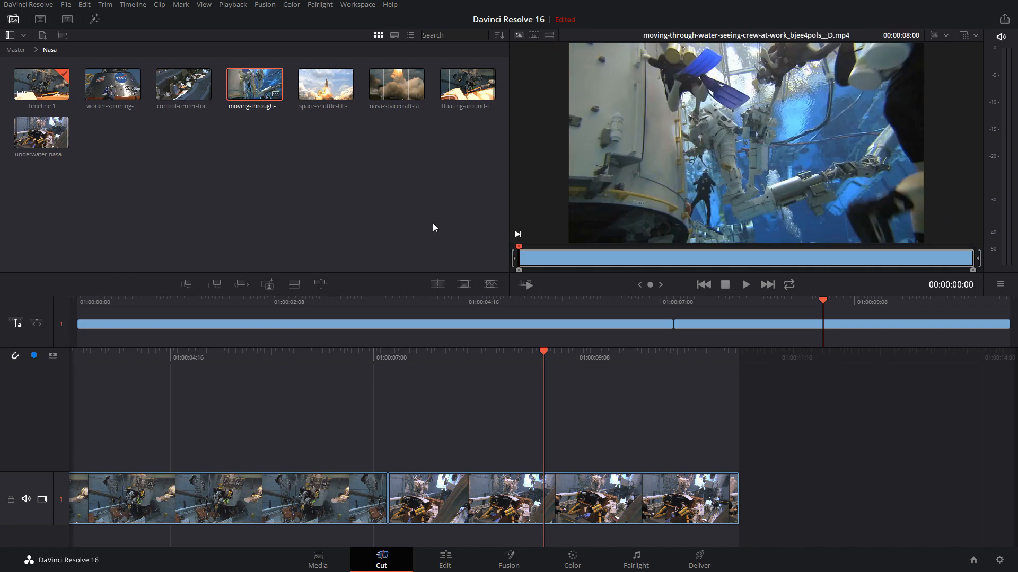
{"action": "left_click_drag", "start_coordinate": [530, 257], "coordinate": [533, 255]}
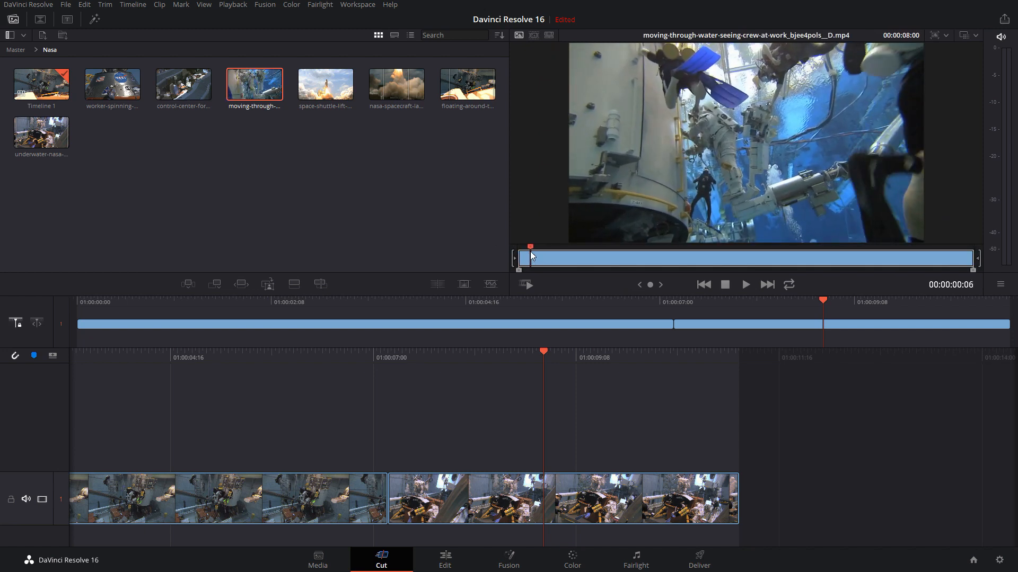
{"action": "key", "text": "i"}
{"action": "left_click", "coordinate": [933, 252]}
{"action": "left_click_drag", "start_coordinate": [934, 251], "coordinate": [967, 253]}
{"action": "key", "text": "o"}
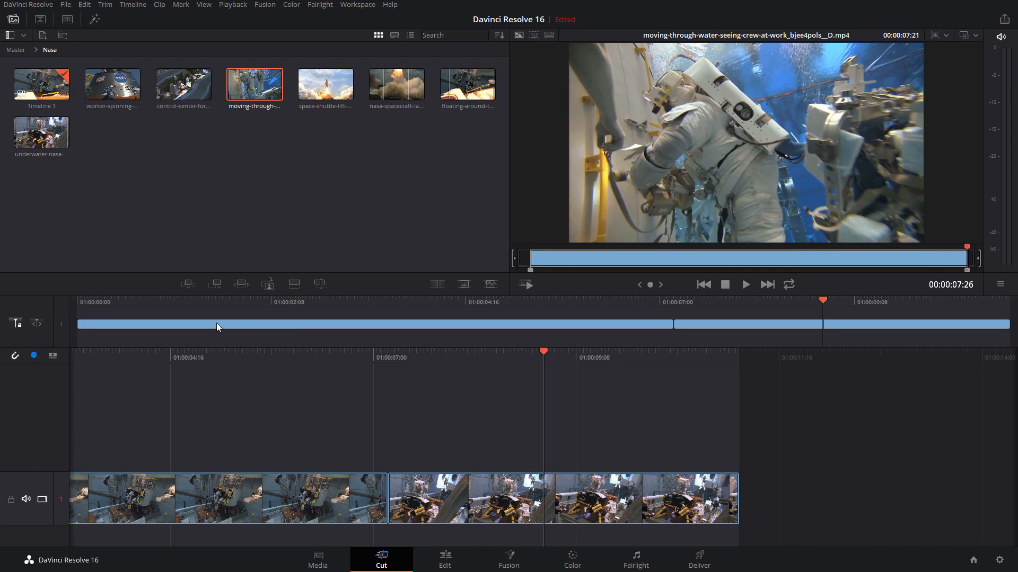
Ripple Overwrite the second timeline clip with the marked moving-through-water clip, and delete that replacement from the timeline
{"action": "left_click", "coordinate": [241, 284]}
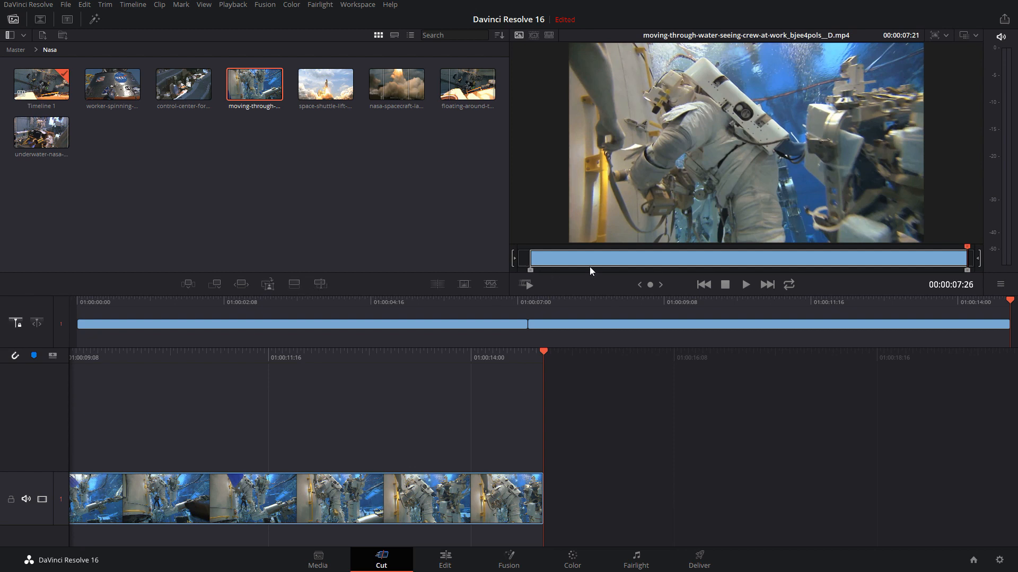
{"action": "left_click", "coordinate": [689, 324]}
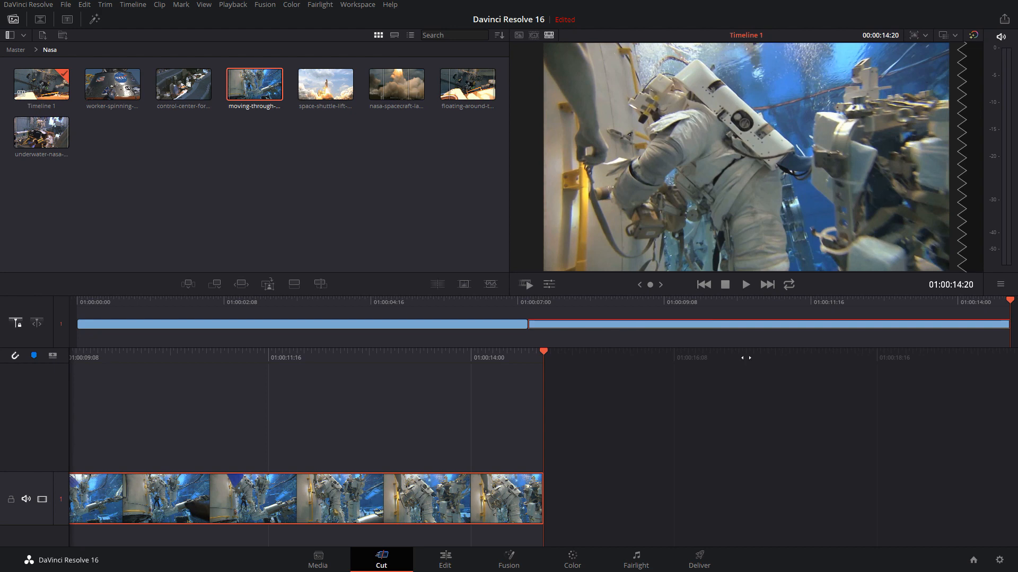
{"action": "key", "text": "Delete"}
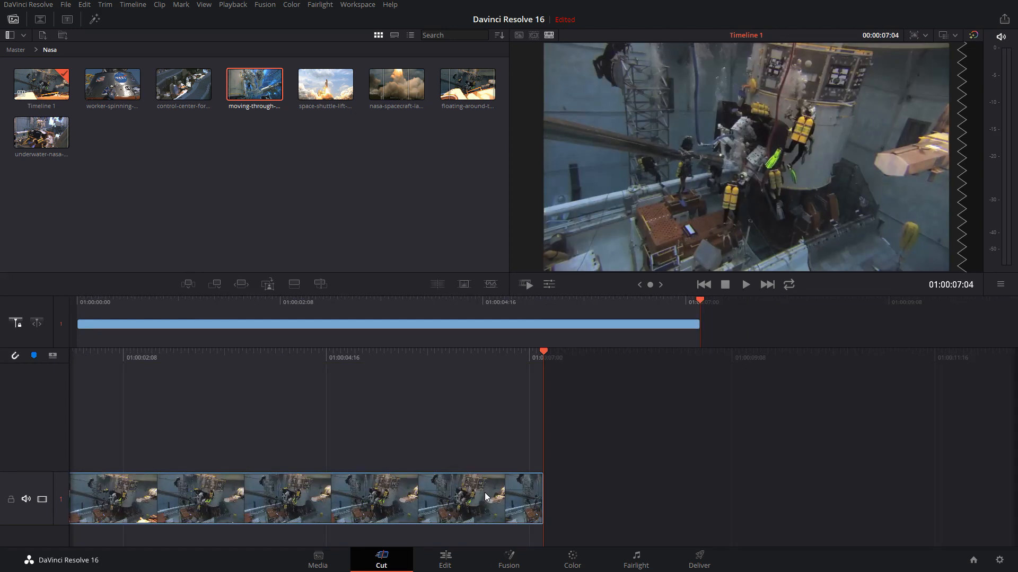
Set the moving-through-water source playhead to 00:00:00:07 and add the clip after the first timeline clip as a Close Up
{"action": "left_click", "coordinate": [251, 96]}
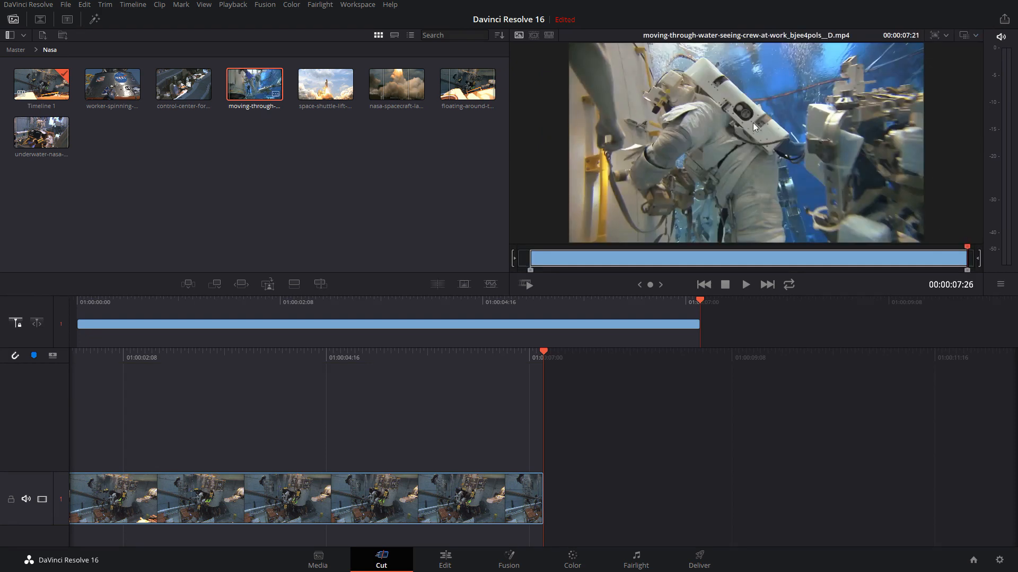
{"action": "left_click", "coordinate": [528, 259]}
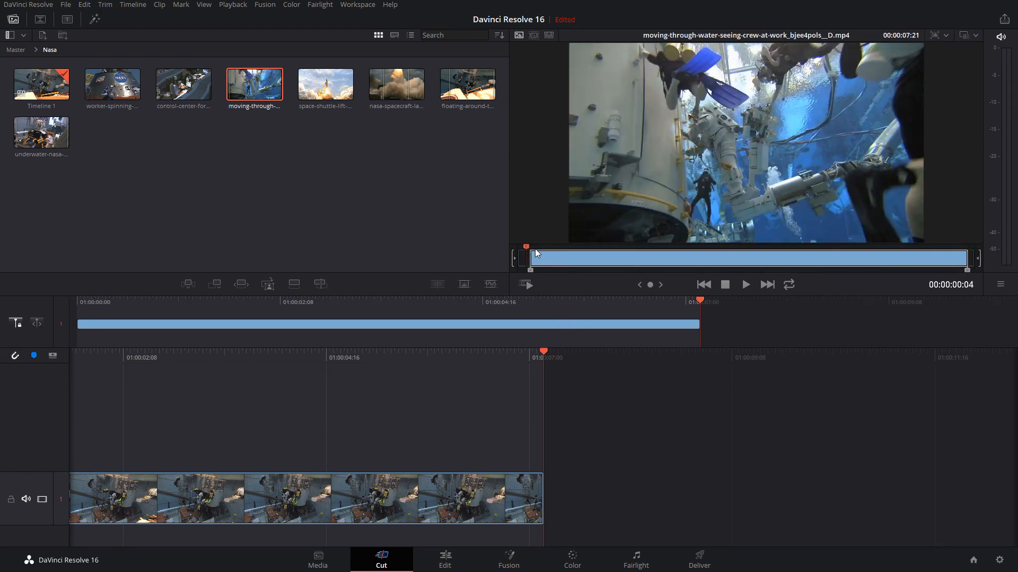
{"action": "left_click_drag", "start_coordinate": [527, 245], "coordinate": [532, 244]}
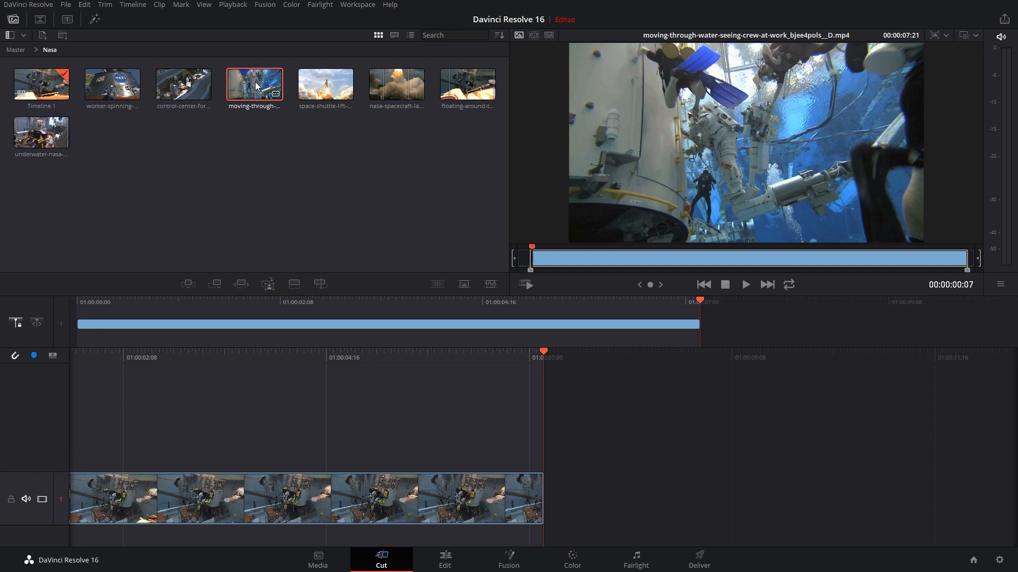
{"action": "left_click", "coordinate": [270, 286]}
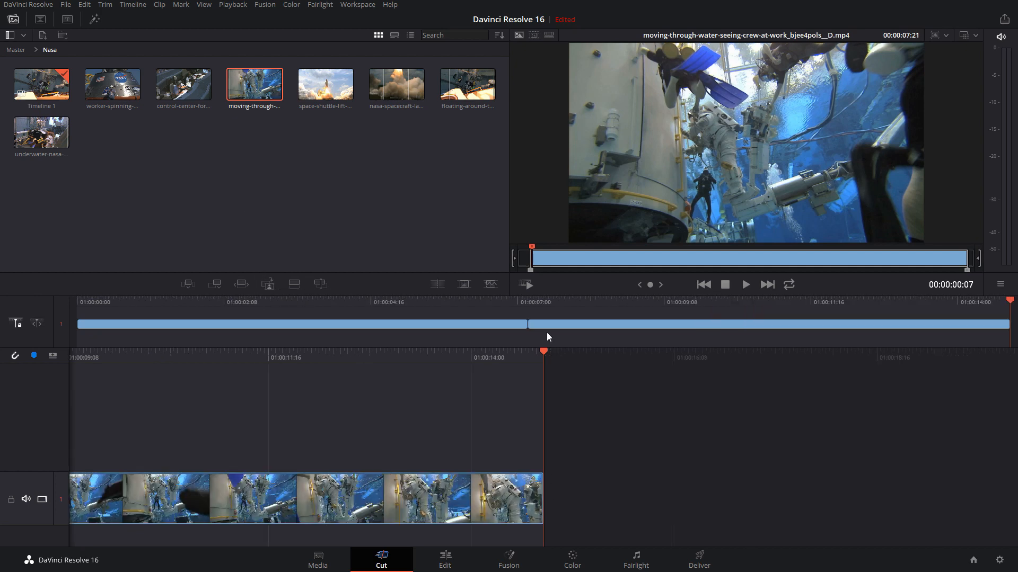
Place the space-shuttle-lift clip on top of the second timeline clip, starting at 01:00:07:04
{"action": "left_click_drag", "start_coordinate": [570, 301], "coordinate": [529, 303]}
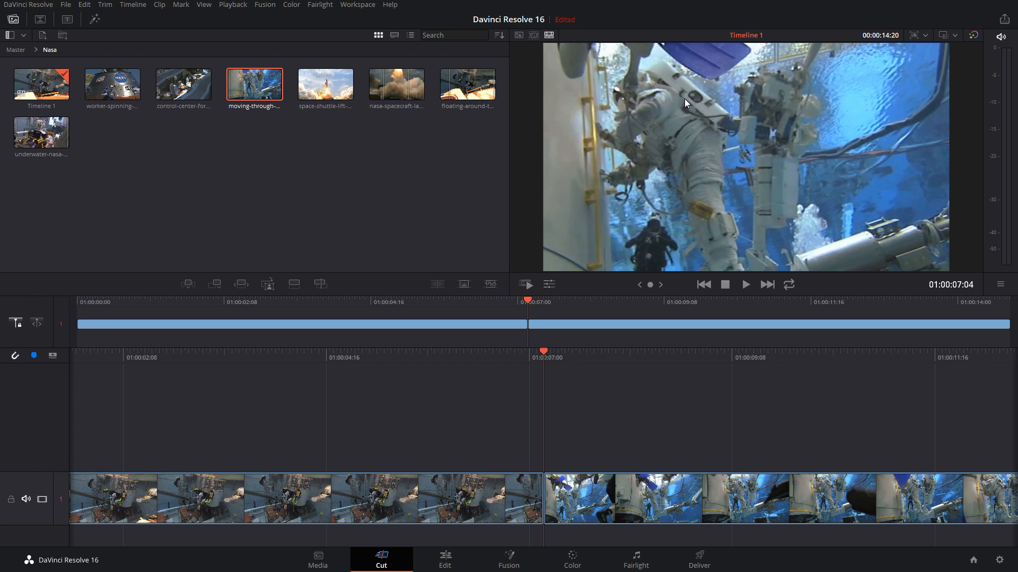
{"action": "left_click", "coordinate": [329, 181]}
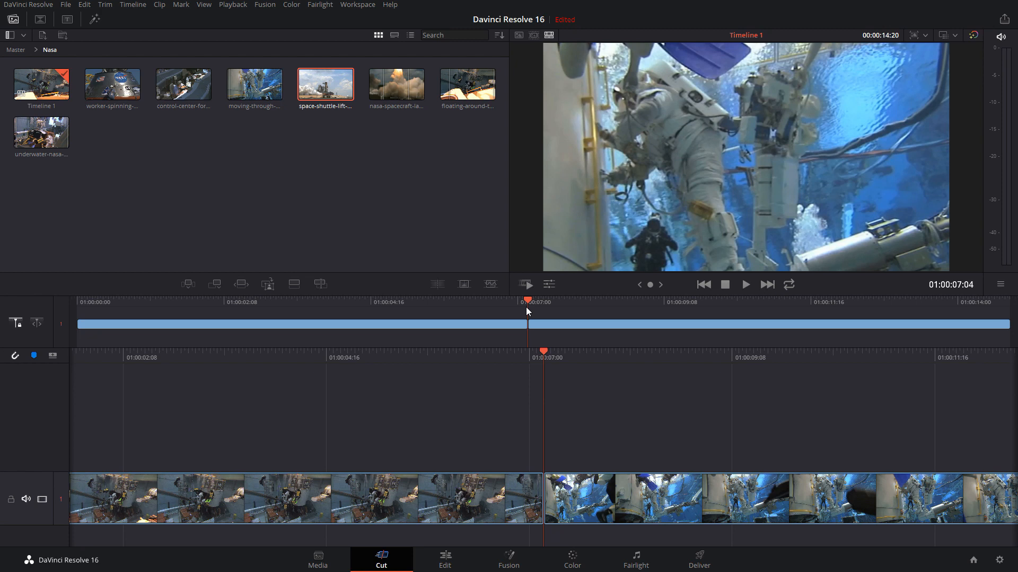
{"action": "mouse_move", "coordinate": [526, 302]}
{"action": "left_mouse_down"}
{"action": "mouse_move", "coordinate": [448, 295]}
{"action": "mouse_move", "coordinate": [530, 297]}
{"action": "left_mouse_up"}
{"action": "left_click", "coordinate": [296, 285]}
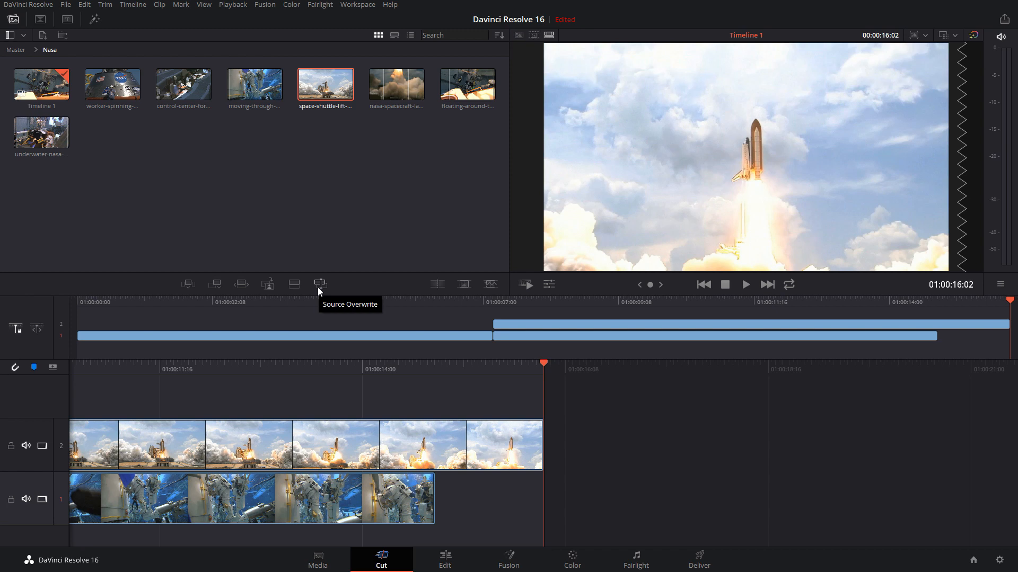
Delete Timeline 1 from the Nasa bin, removing it from the media pool
{"action": "left_click", "coordinate": [15, 50]}
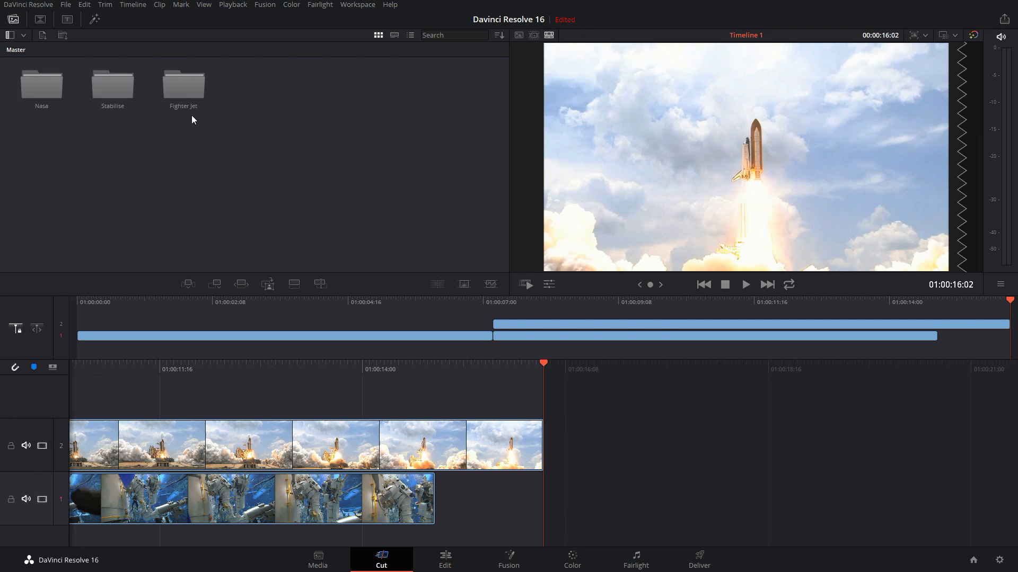
{"action": "double_click", "coordinate": [186, 92]}
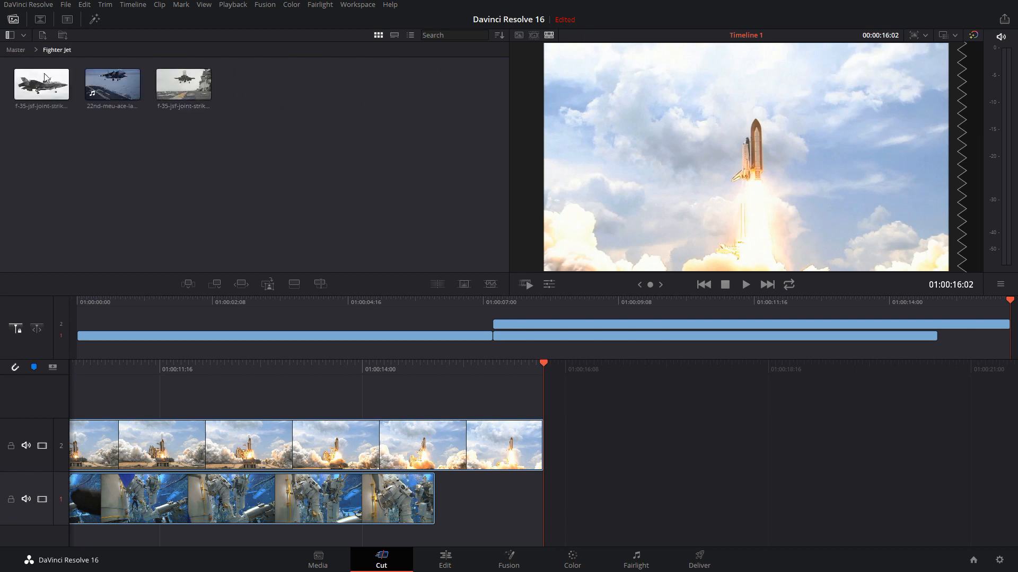
{"action": "left_click", "coordinate": [15, 49]}
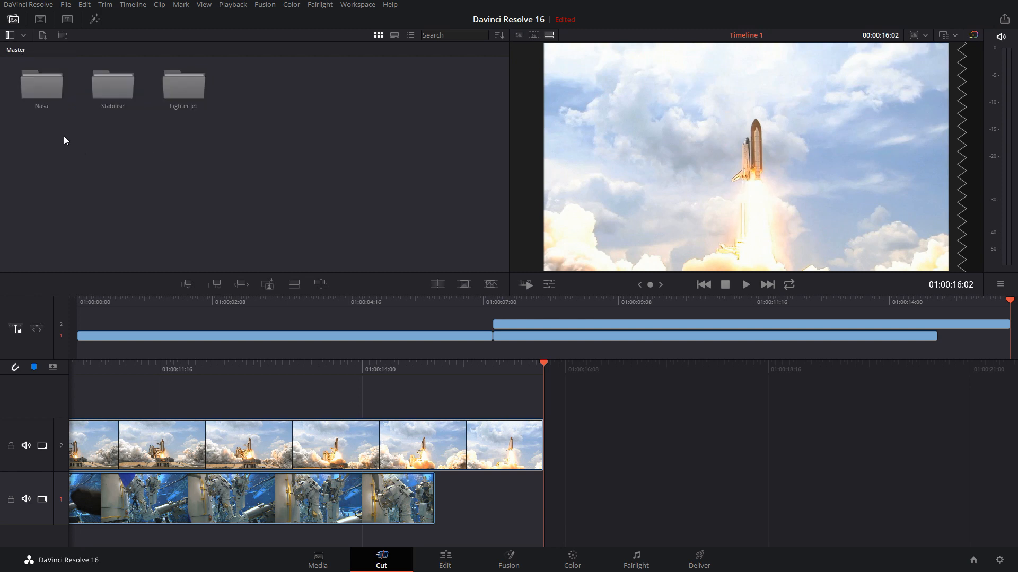
{"action": "double_click", "coordinate": [44, 93]}
{"action": "key", "text": "Delete"}
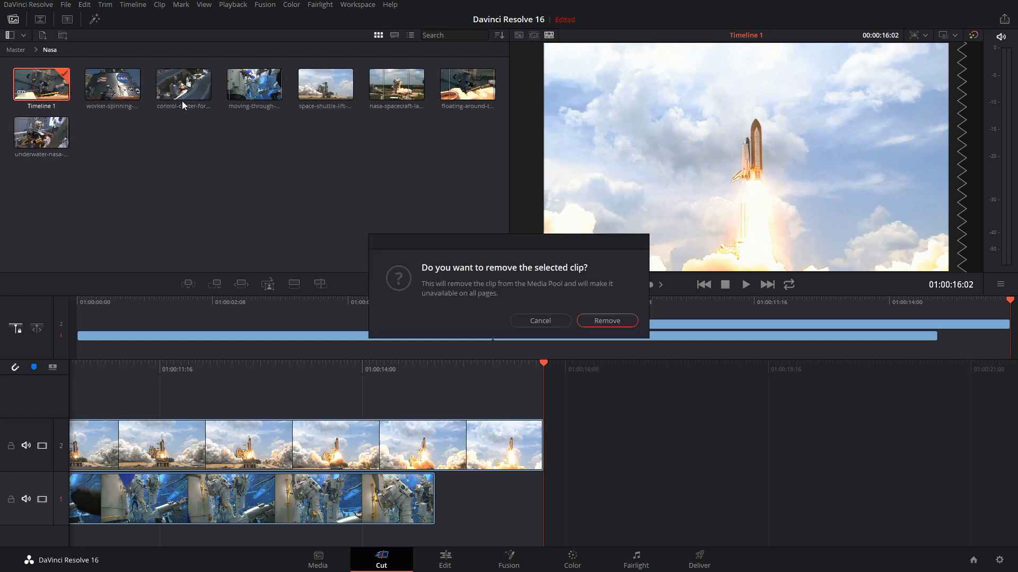
{"action": "key", "text": "Return"}
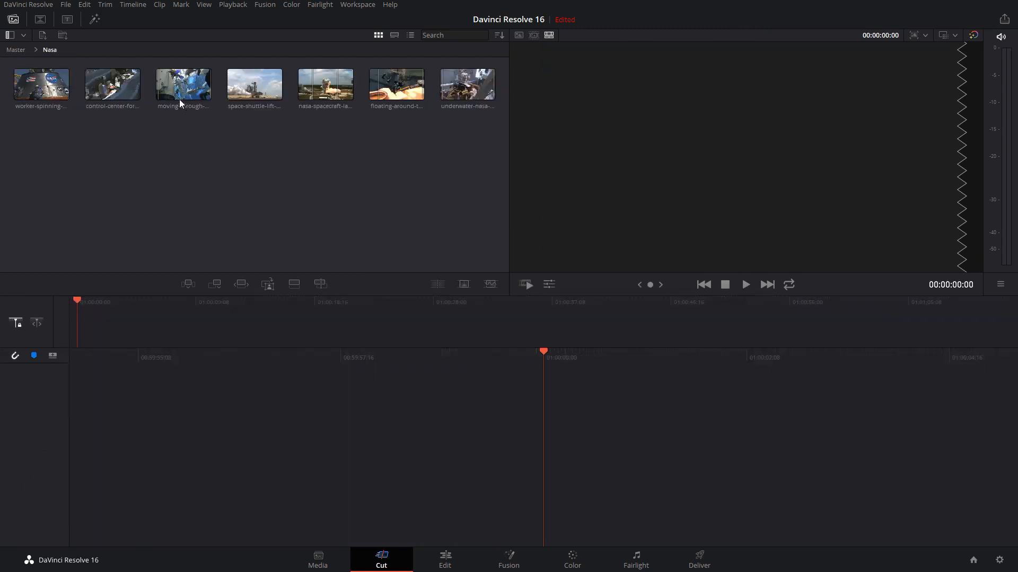
Open the Fighter Jet bin and select its three aircraft clips
{"action": "left_click", "coordinate": [15, 50]}
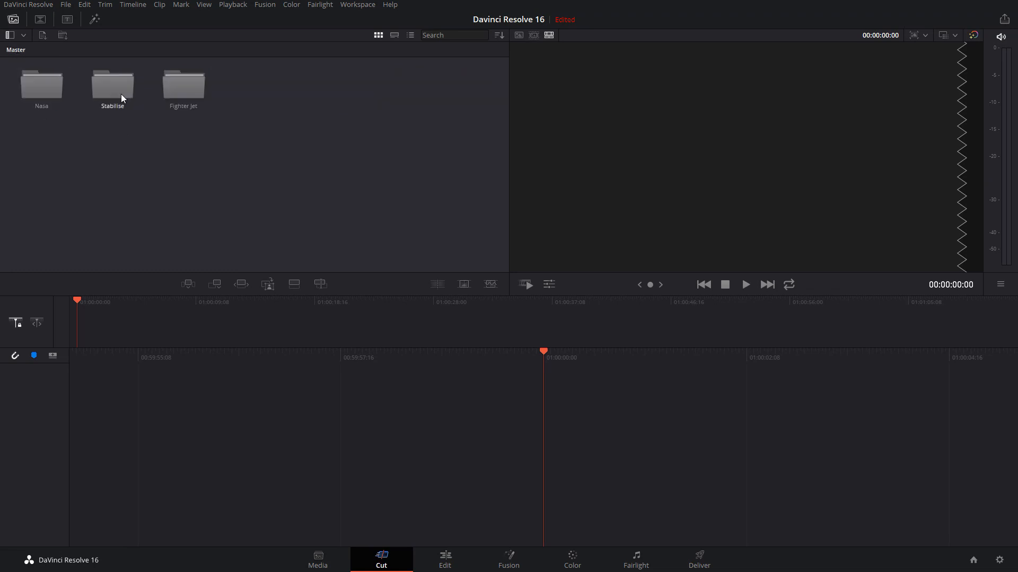
{"action": "double_click", "coordinate": [181, 88]}
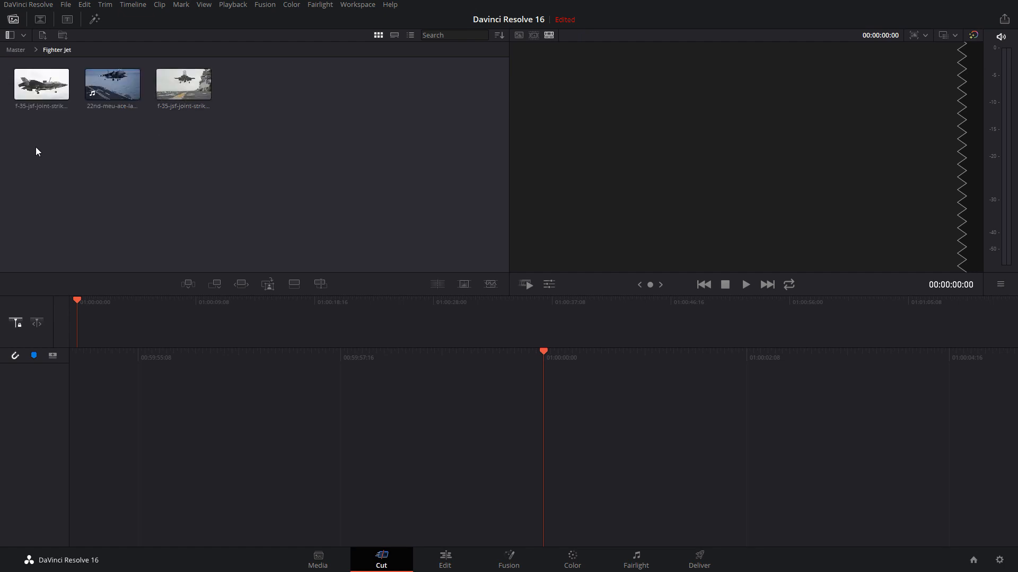
{"action": "left_click_drag", "start_coordinate": [37, 150], "coordinate": [312, 88]}
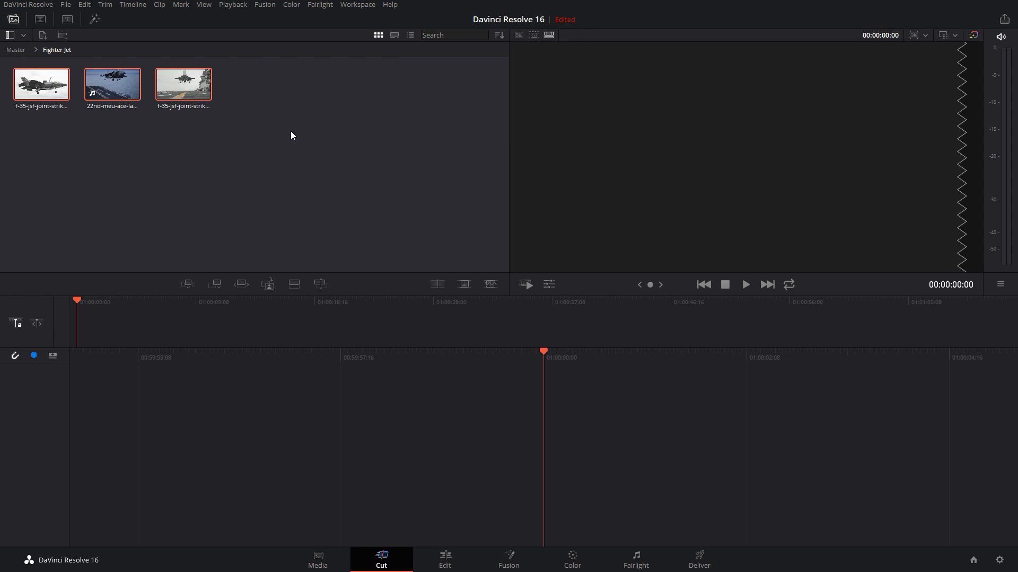
Scrub through each of the three Fighter Jet clips in the source viewer and compare their landing shots
{"action": "left_click", "coordinate": [59, 90]}
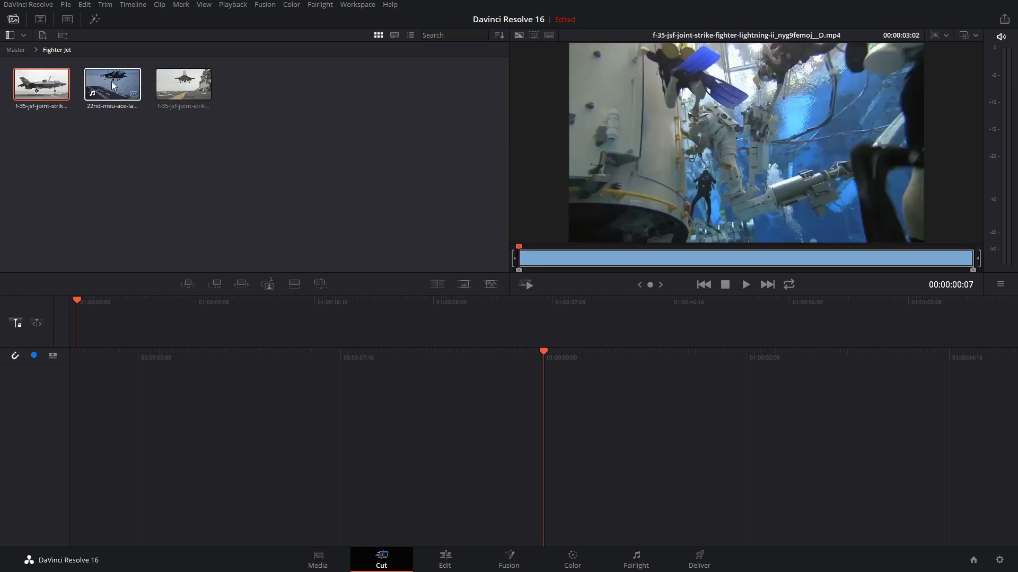
{"action": "left_click", "coordinate": [119, 87]}
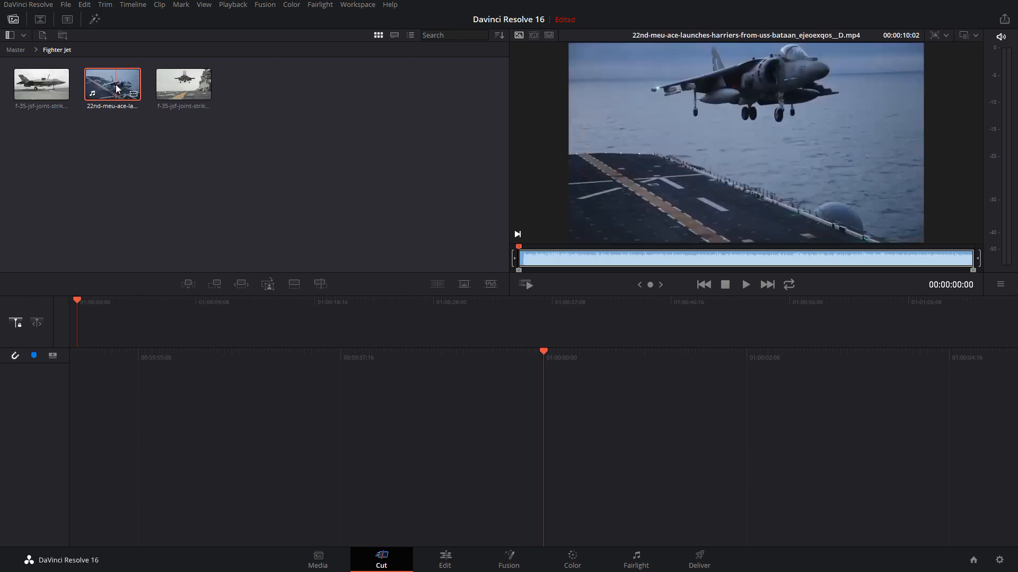
{"action": "left_click_drag", "start_coordinate": [527, 264], "coordinate": [913, 264]}
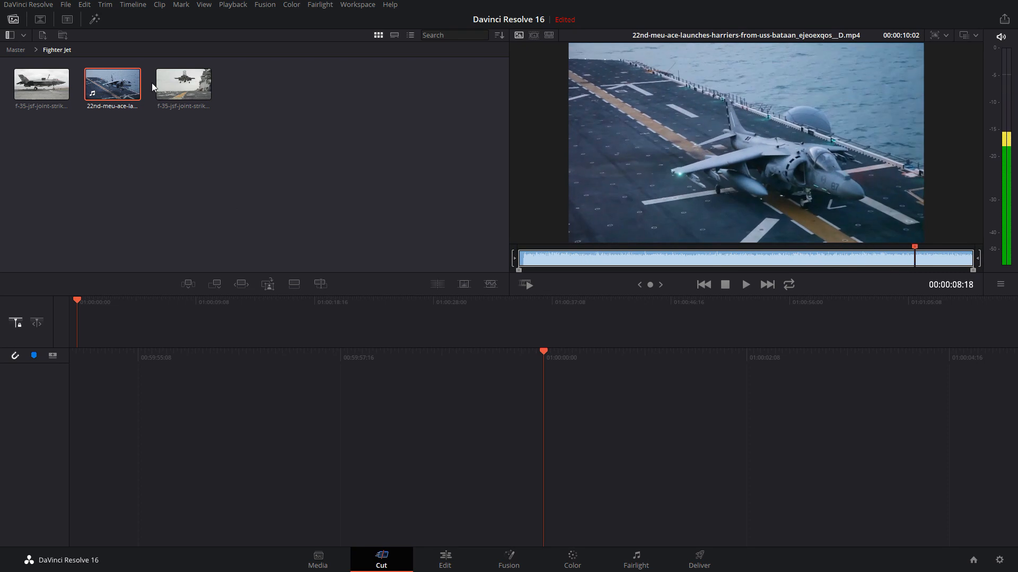
{"action": "left_click", "coordinate": [173, 86]}
{"action": "left_click_drag", "start_coordinate": [530, 260], "coordinate": [865, 274]}
{"action": "left_click", "coordinate": [41, 85]}
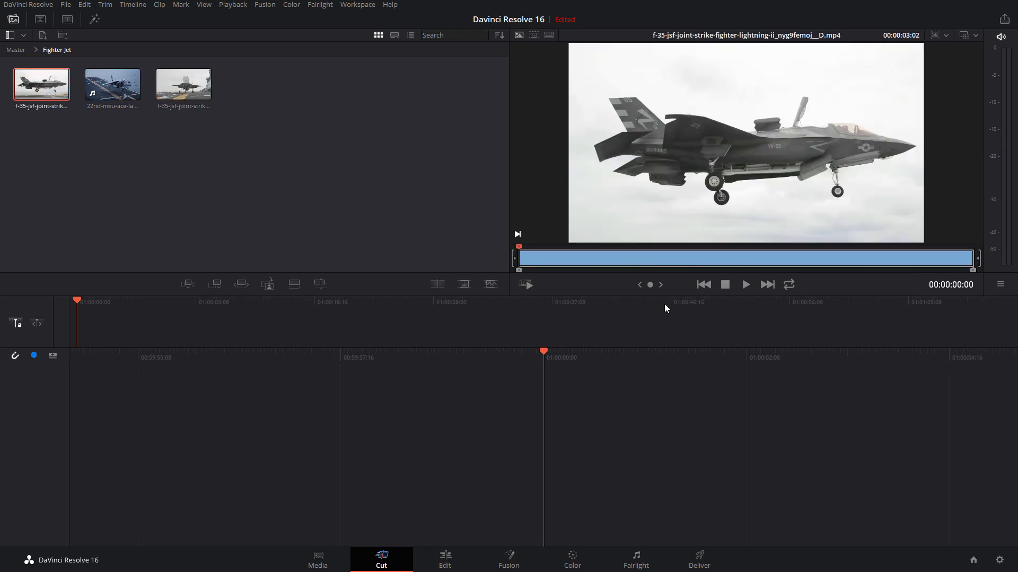
{"action": "left_click_drag", "start_coordinate": [527, 266], "coordinate": [880, 272]}
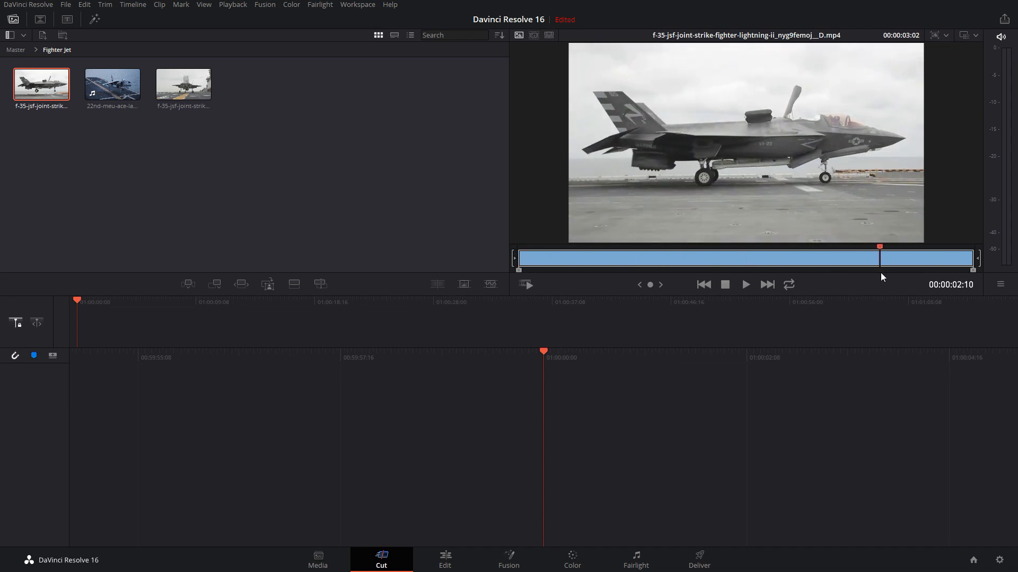
{"action": "left_click", "coordinate": [109, 83]}
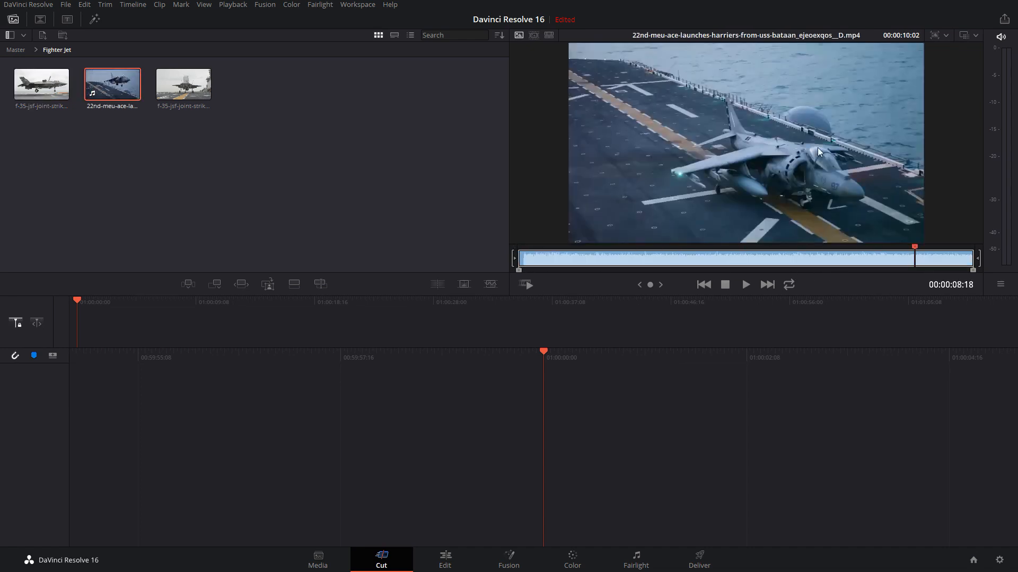
{"action": "left_click", "coordinate": [42, 84]}
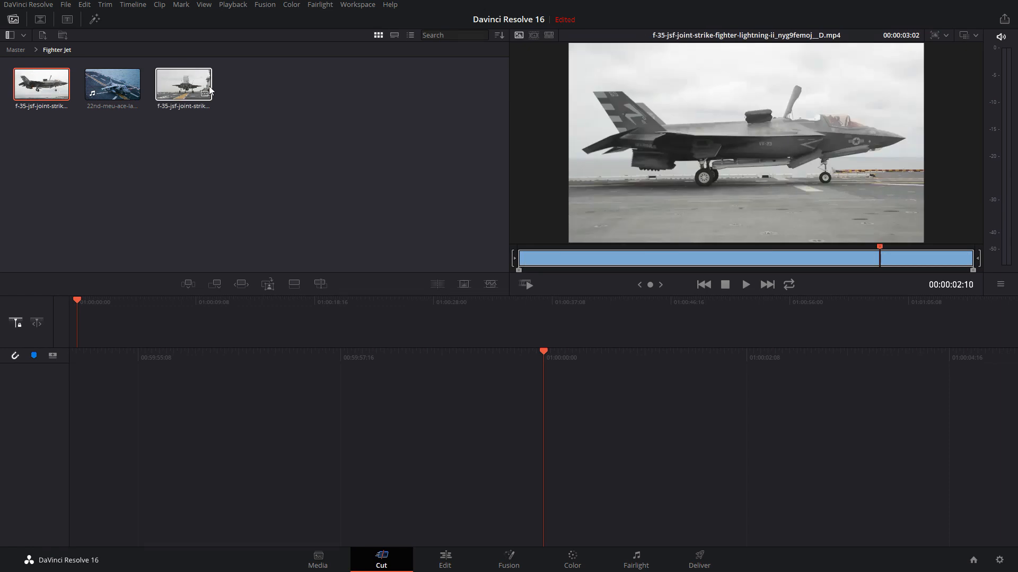
{"action": "left_click", "coordinate": [190, 89]}
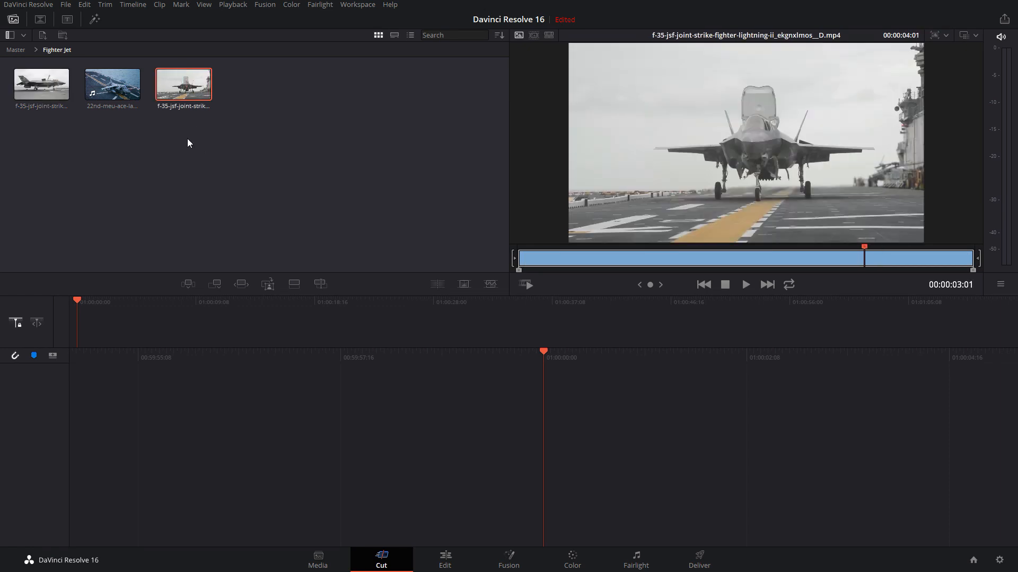
{"action": "left_click", "coordinate": [43, 81]}
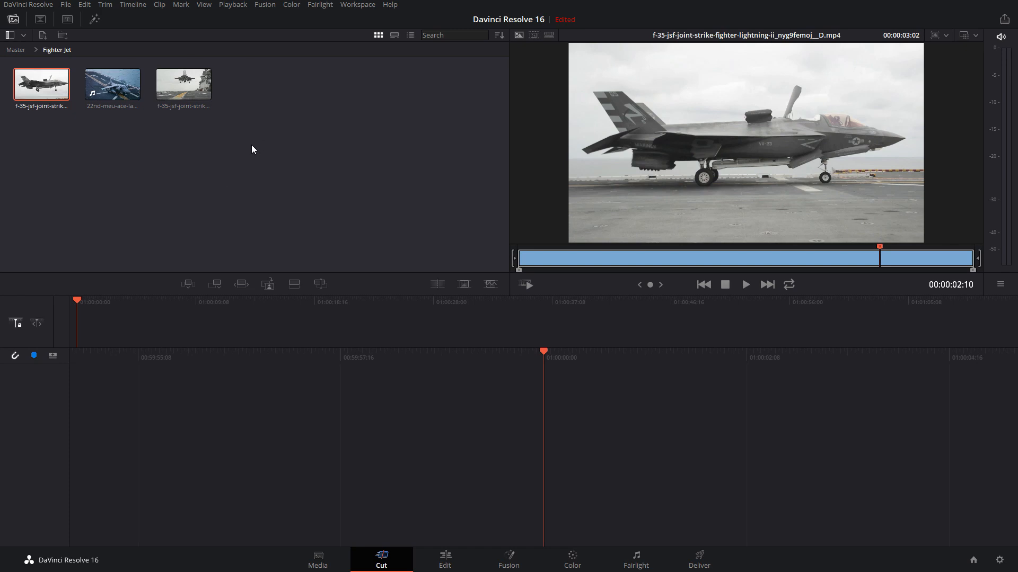
Create a new timeline from the side-view F-35 clip by adding the full clip to the empty timeline
{"action": "left_click_drag", "start_coordinate": [25, 120], "coordinate": [276, 77]}
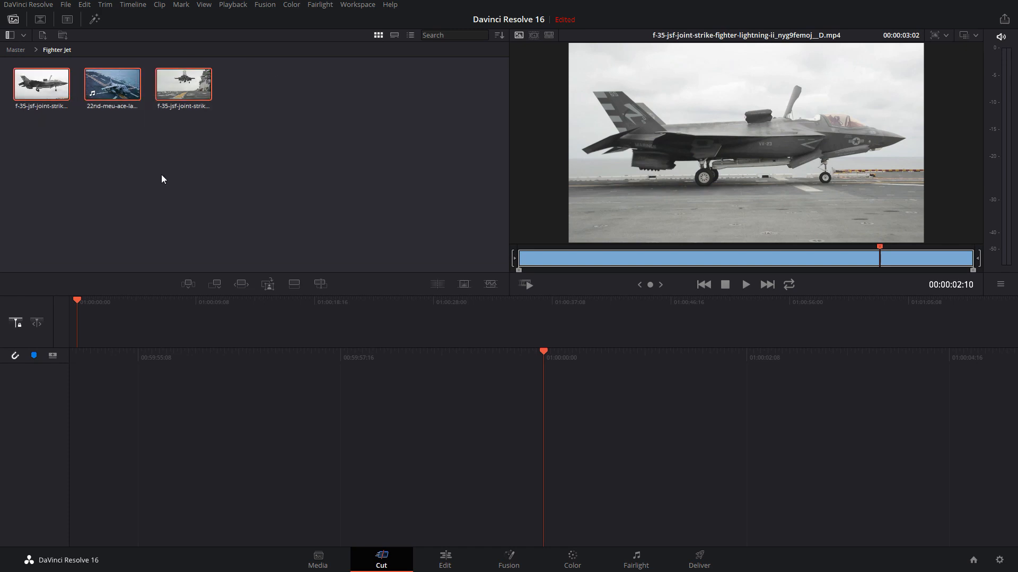
{"action": "left_click", "coordinate": [161, 174]}
{"action": "left_click", "coordinate": [40, 87]}
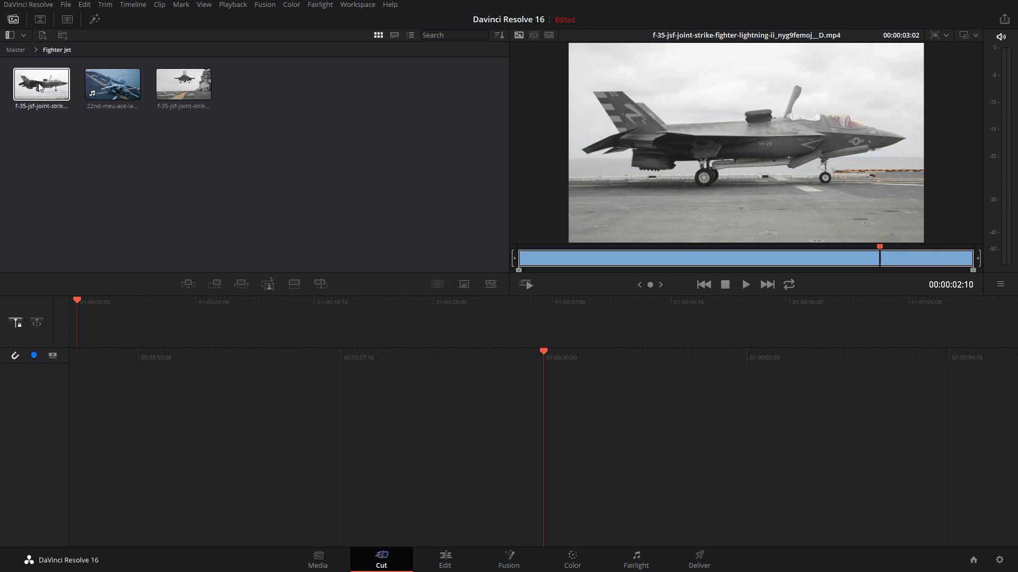
{"action": "left_click_drag", "start_coordinate": [40, 86], "coordinate": [610, 463]}
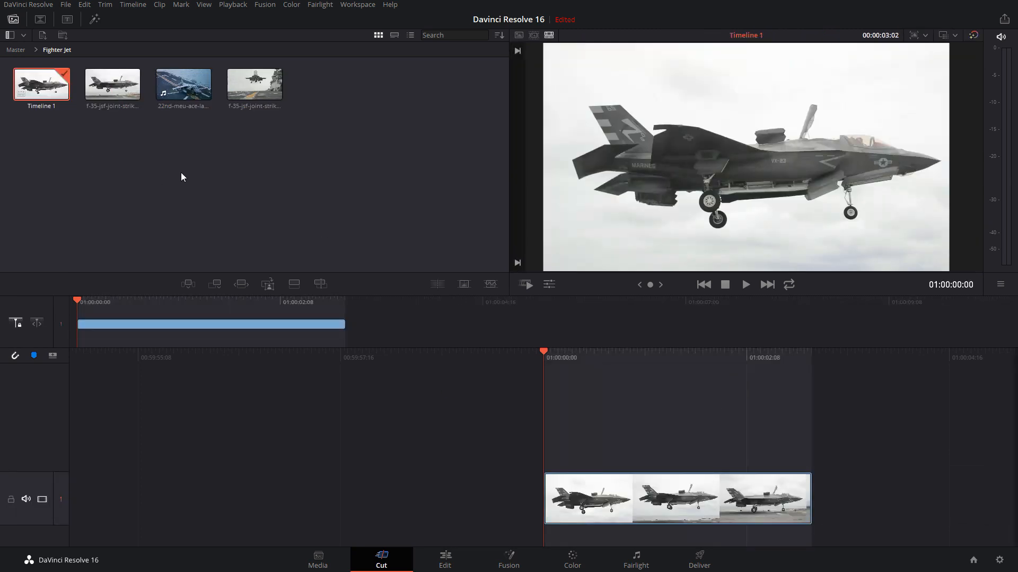
Source Overwrite the 22nd-meu-ace-launches-harriers clip above the F-35 clip, and scrub back toward the timeline start with the free playhead
{"action": "left_click", "coordinate": [180, 85]}
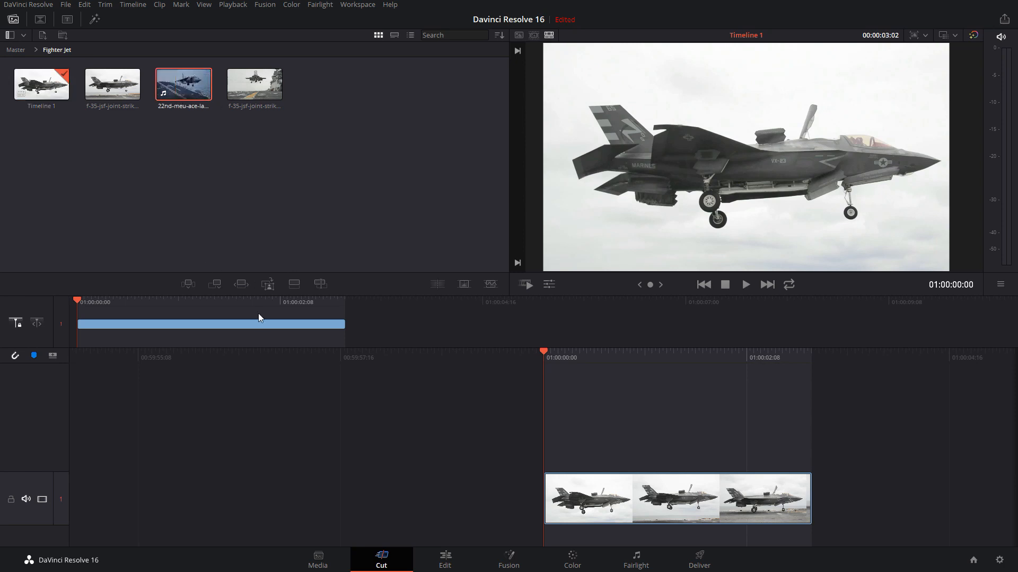
{"action": "left_click", "coordinate": [321, 284]}
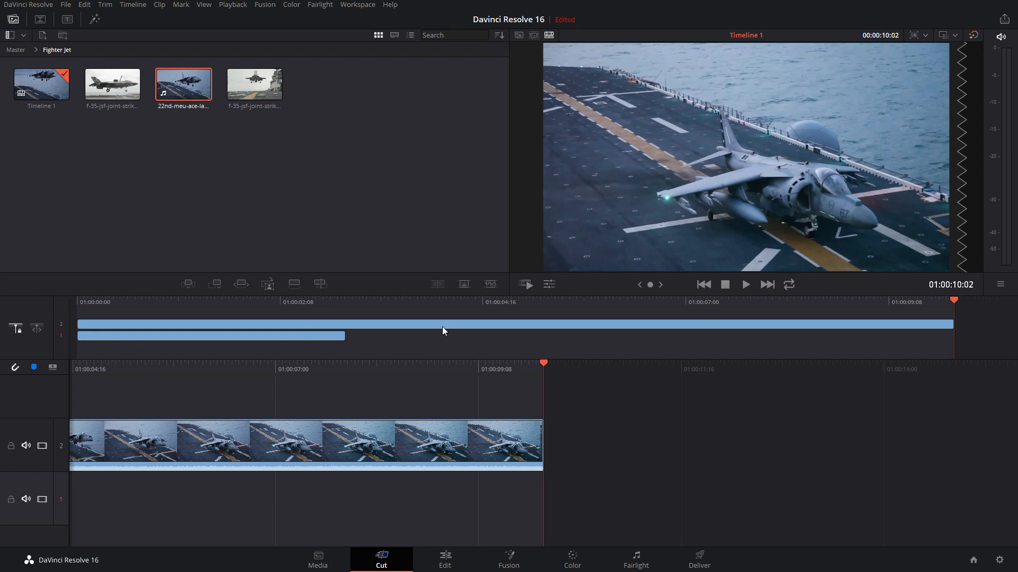
{"action": "left_click", "coordinate": [37, 329]}
{"action": "left_click_drag", "start_coordinate": [544, 367], "coordinate": [5, 364]}
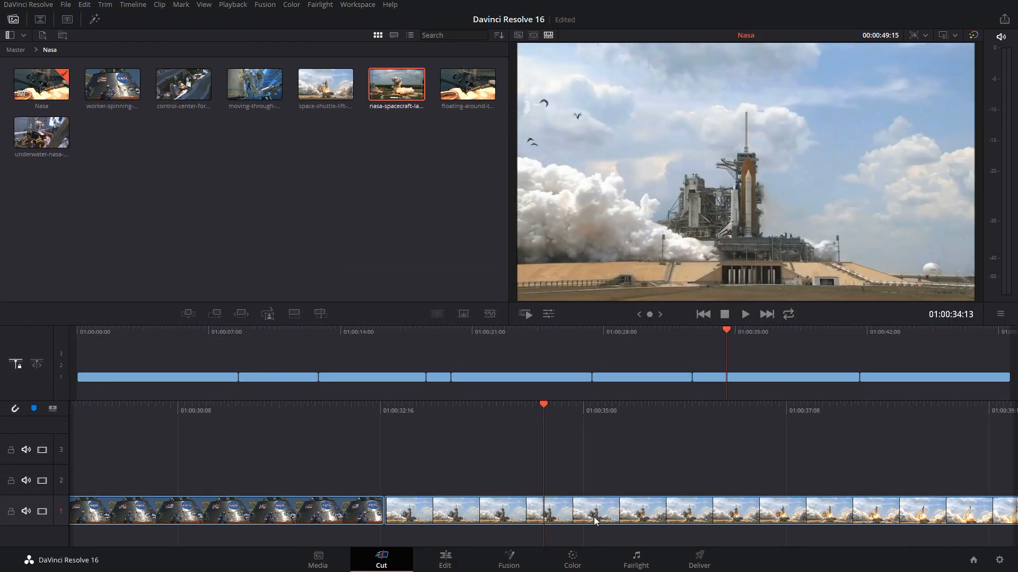
Load the nasa-spacecraft-launch clip from the Nasa bin and replace the space shuttle clip at 01:00:34:13 with it on track 1
{"action": "mouse_move", "coordinate": [392, 83]}
{"action": "left_mouse_down"}
{"action": "mouse_move", "coordinate": [531, 446]}
{"action": "mouse_move", "coordinate": [545, 510]}
{"action": "mouse_move", "coordinate": [425, 27]}
{"action": "mouse_move", "coordinate": [400, 84]}
{"action": "left_mouse_up"}
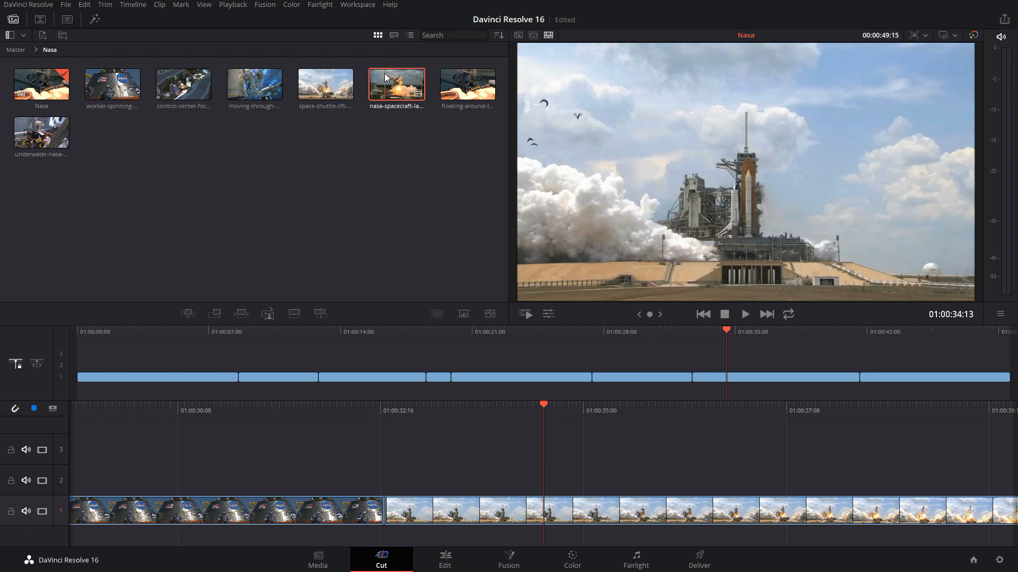
{"action": "left_click_drag", "start_coordinate": [396, 84], "coordinate": [665, 163]}
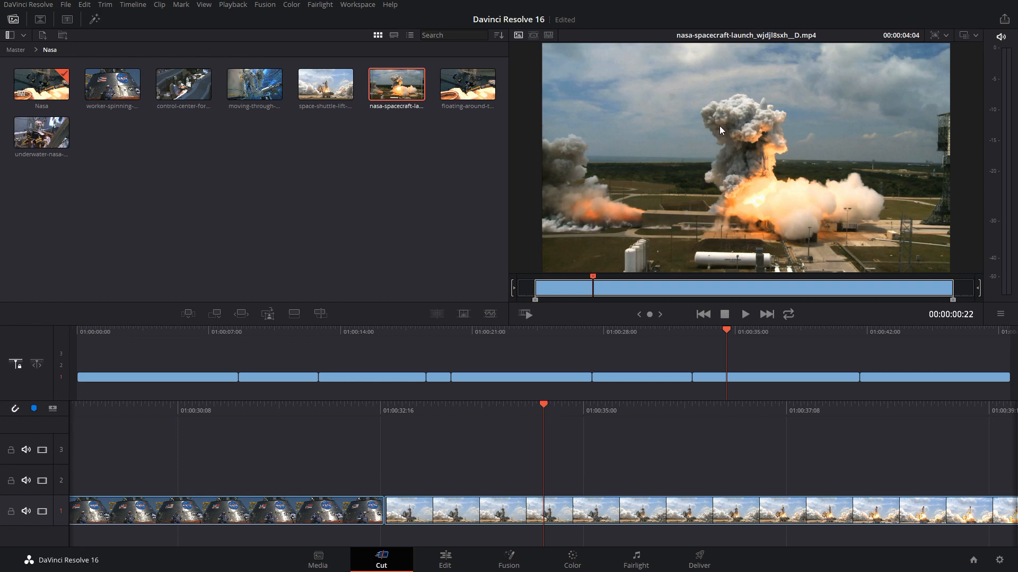
{"action": "left_click_drag", "start_coordinate": [720, 127], "coordinate": [539, 509]}
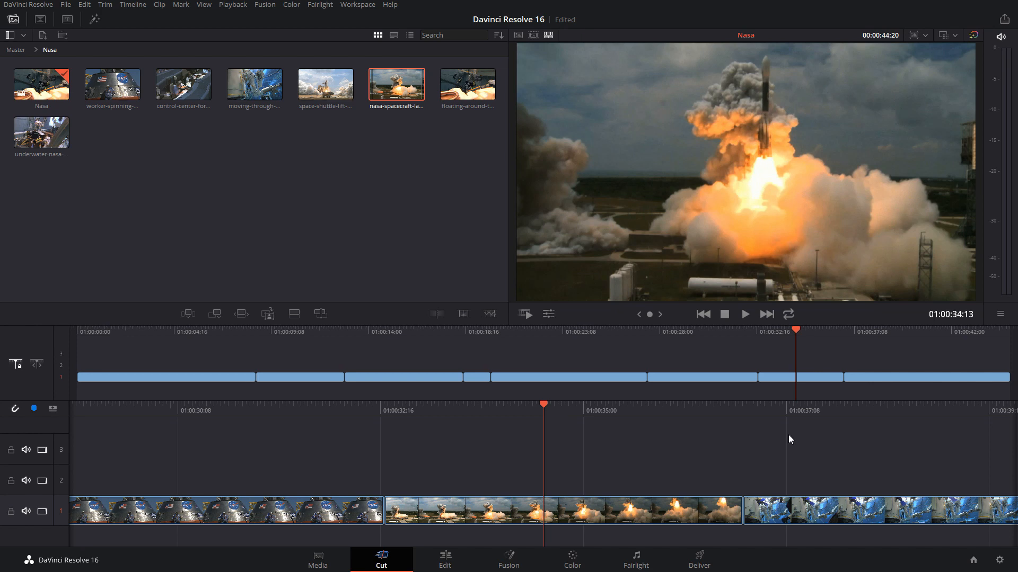
{"action": "mouse_move", "coordinate": [756, 411]}
{"action": "left_mouse_down"}
{"action": "mouse_move", "coordinate": [784, 412]}
{"action": "mouse_move", "coordinate": [746, 412]}
{"action": "left_mouse_up"}
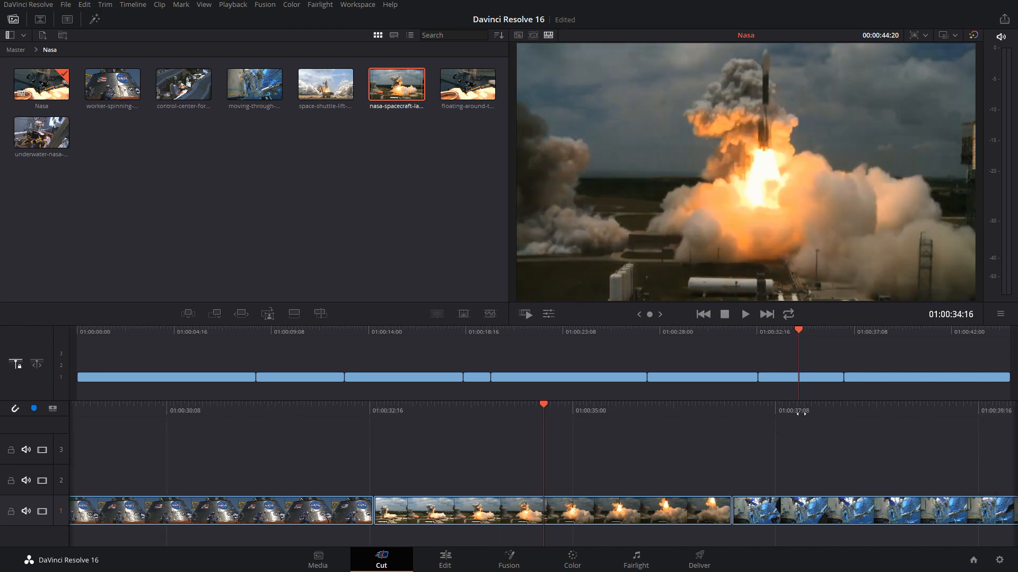
Switch to the free playhead, move it to the replaced clip's end at 01:00:36:21, and undo the replacement
{"action": "left_click", "coordinate": [37, 365]}
{"action": "left_click_drag", "start_coordinate": [780, 404], "coordinate": [737, 408]}
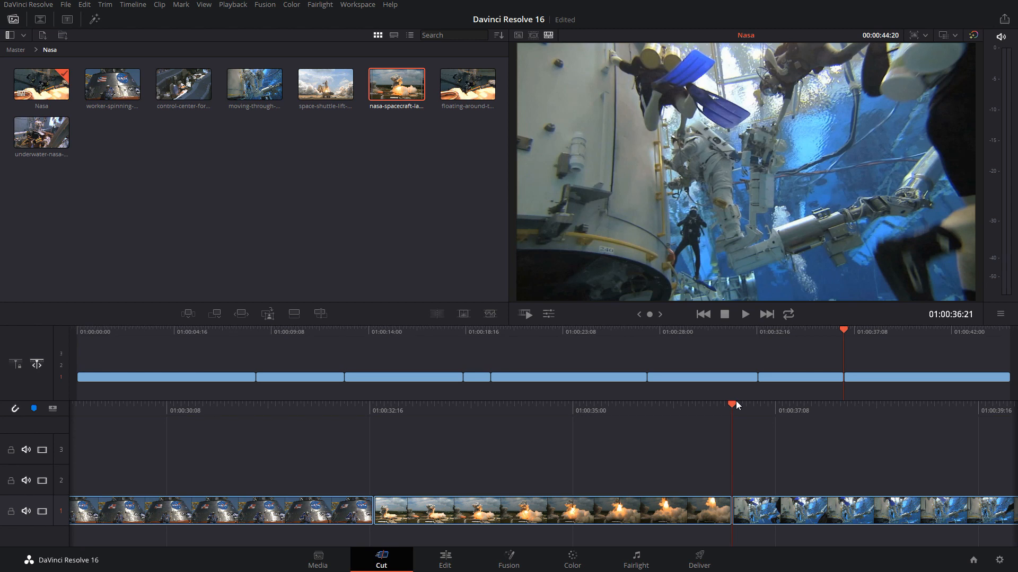
{"action": "left_click", "coordinate": [494, 511]}
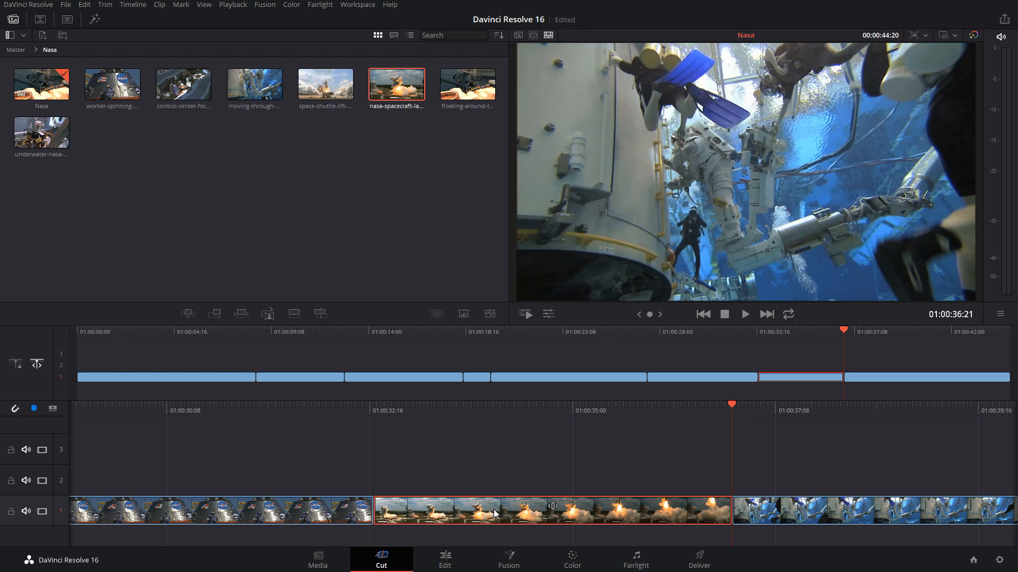
{"action": "key", "text": "ctrl+z"}
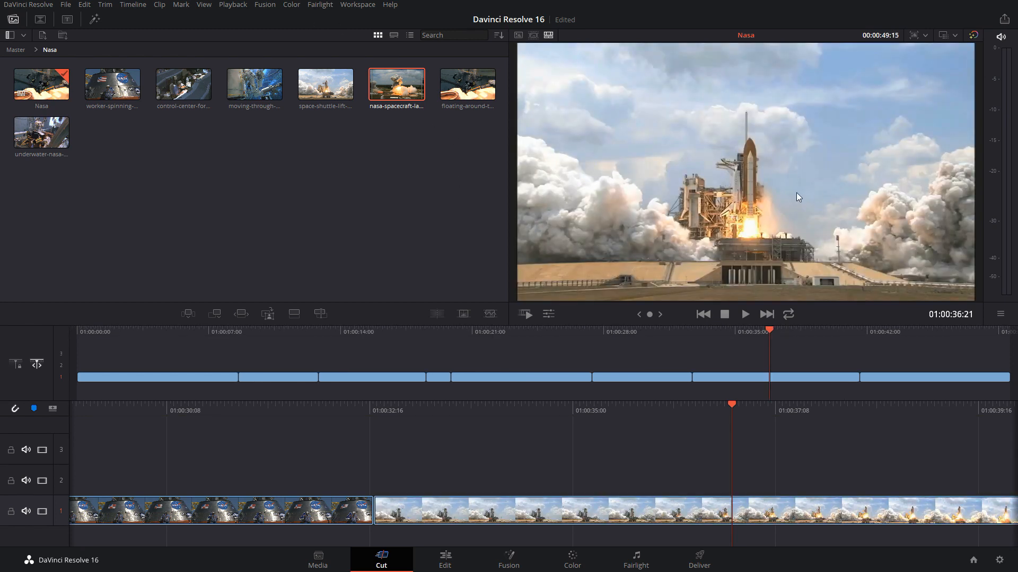
Load the marked nasa-spacecraft-launch clip and overwrite part of the space shuttle clip on track 1 with it
{"action": "left_click", "coordinate": [403, 90]}
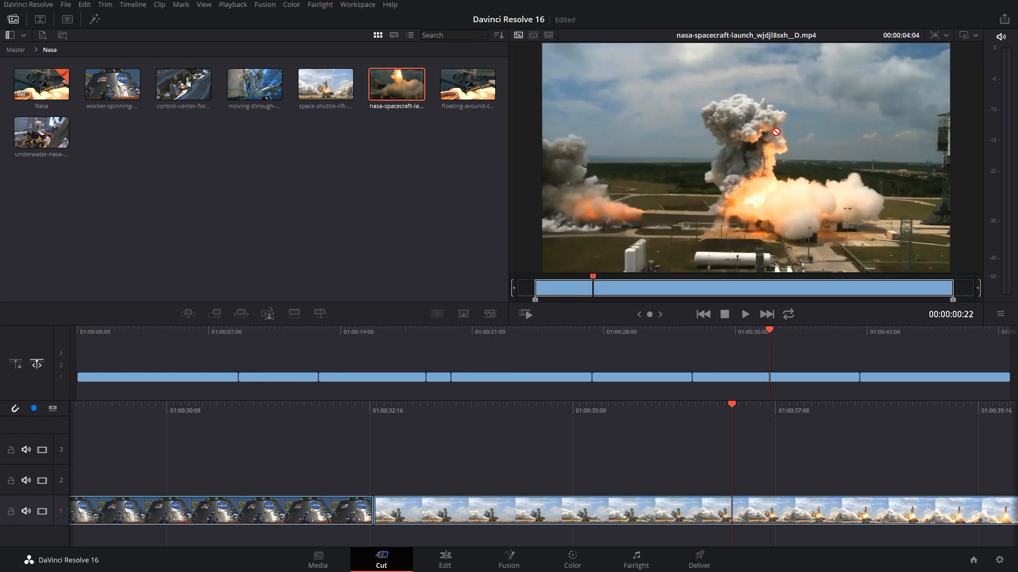
{"action": "left_click_drag", "start_coordinate": [775, 131], "coordinate": [590, 515]}
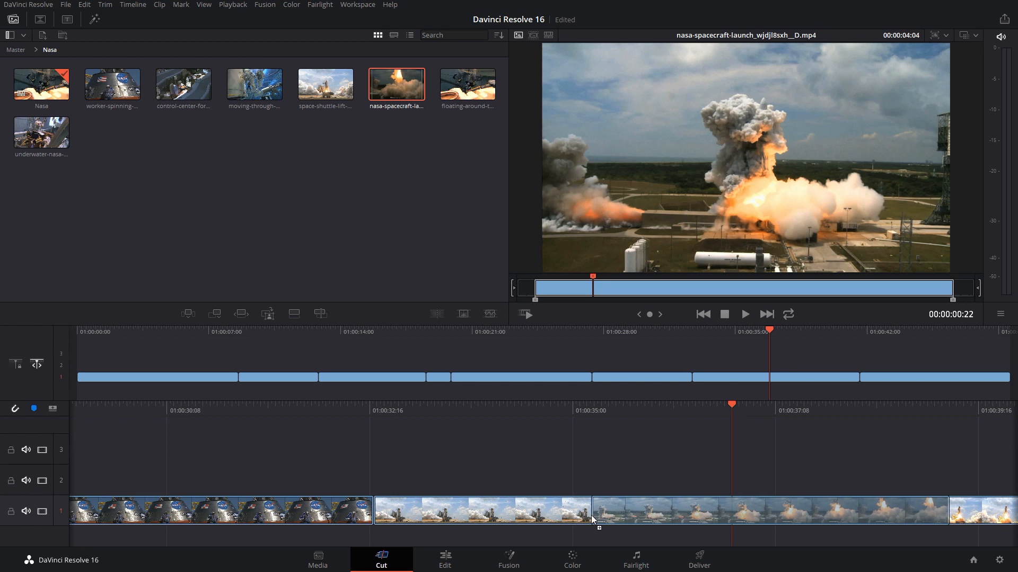
{"action": "left_click_drag", "start_coordinate": [590, 514], "coordinate": [591, 511]}
{"action": "left_click_drag", "start_coordinate": [592, 514], "coordinate": [502, 511]}
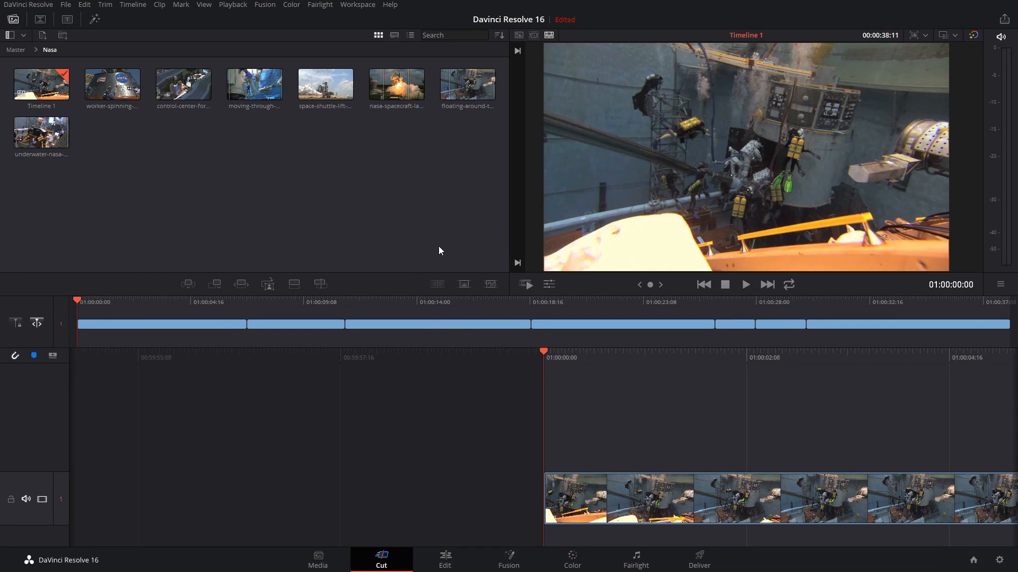
Compare the video transitions library with the Nasa bin in the media pool, ending on the transitions
{"action": "left_click", "coordinate": [38, 21]}
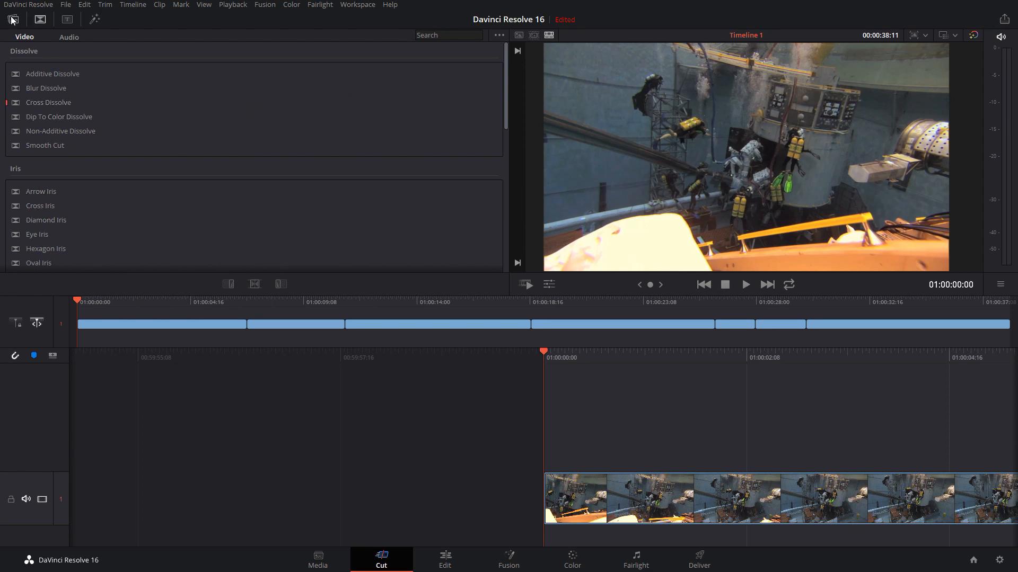
{"action": "left_click", "coordinate": [12, 21]}
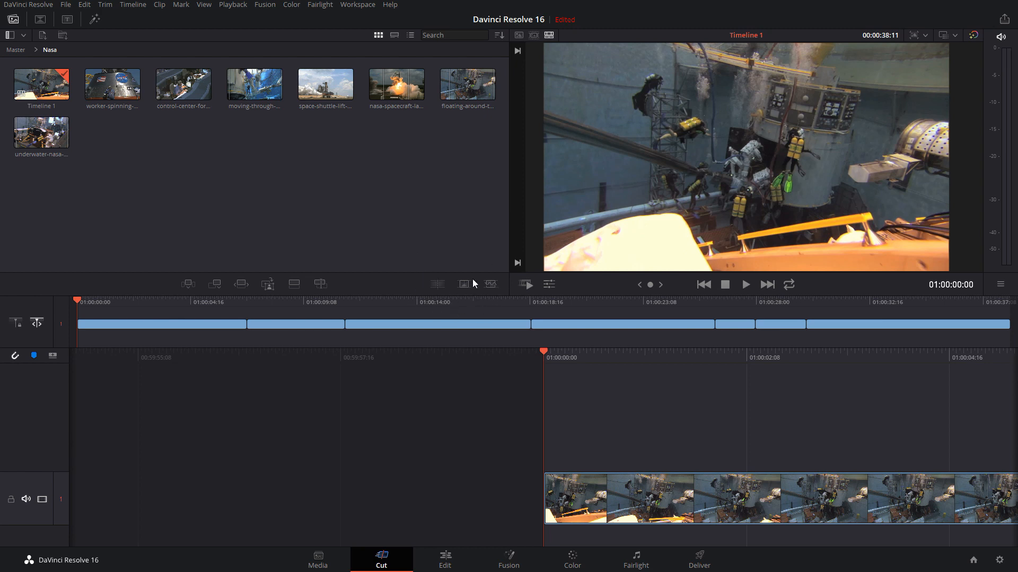
{"action": "left_click", "coordinate": [40, 20]}
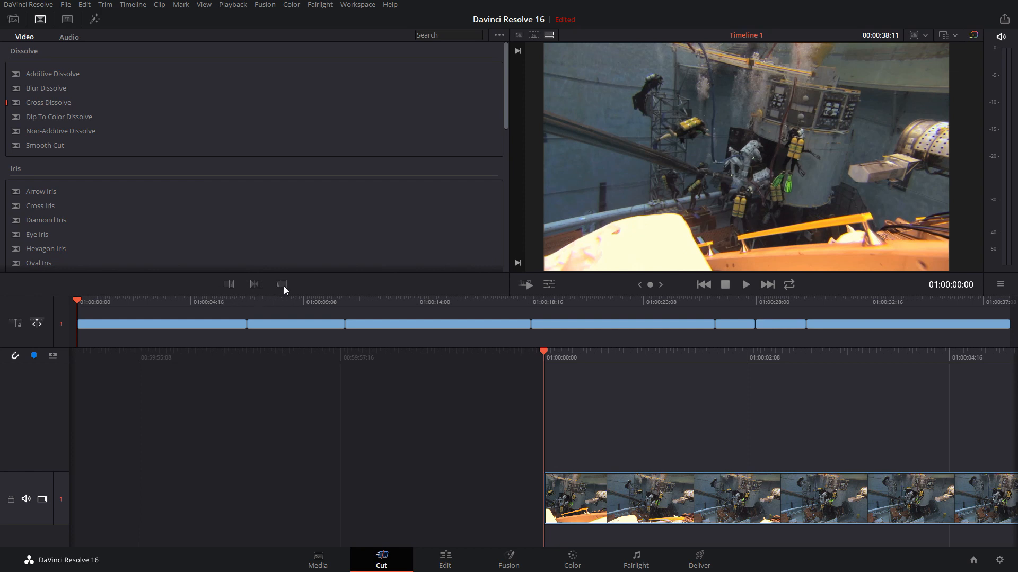
Apply Cross Dissolve to the edit point between the capsule and space shuttle clips at 01:00:30:01, and undo it
{"action": "left_click", "coordinate": [805, 303]}
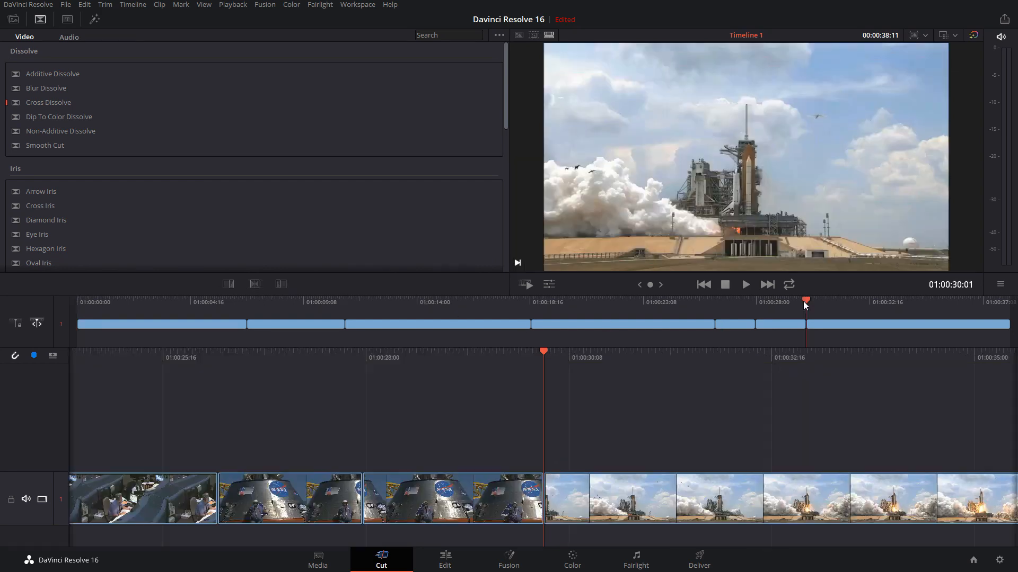
{"action": "left_click", "coordinate": [254, 284]}
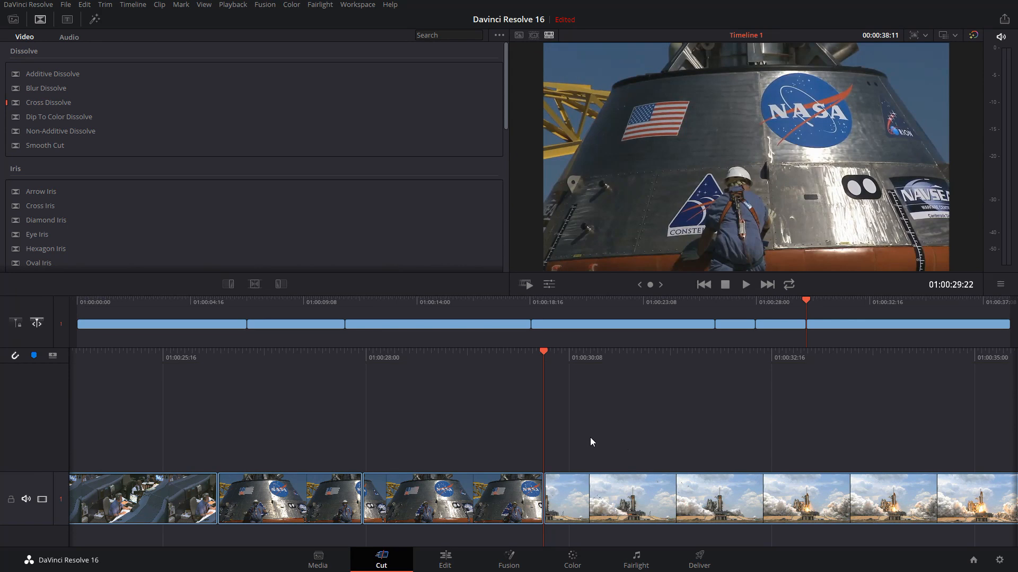
{"action": "left_click", "coordinate": [255, 285]}
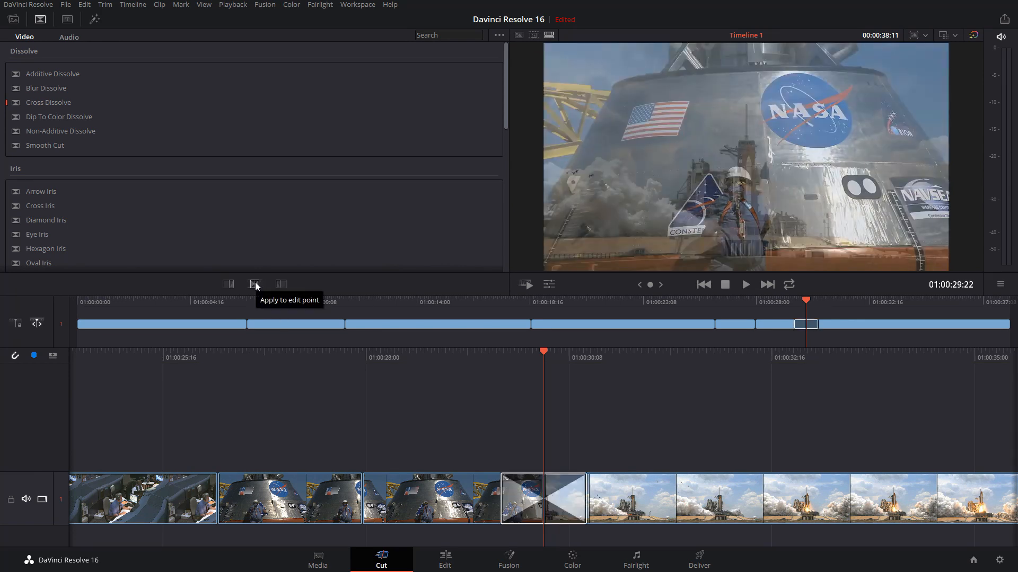
{"action": "key", "text": "ctrl+z"}
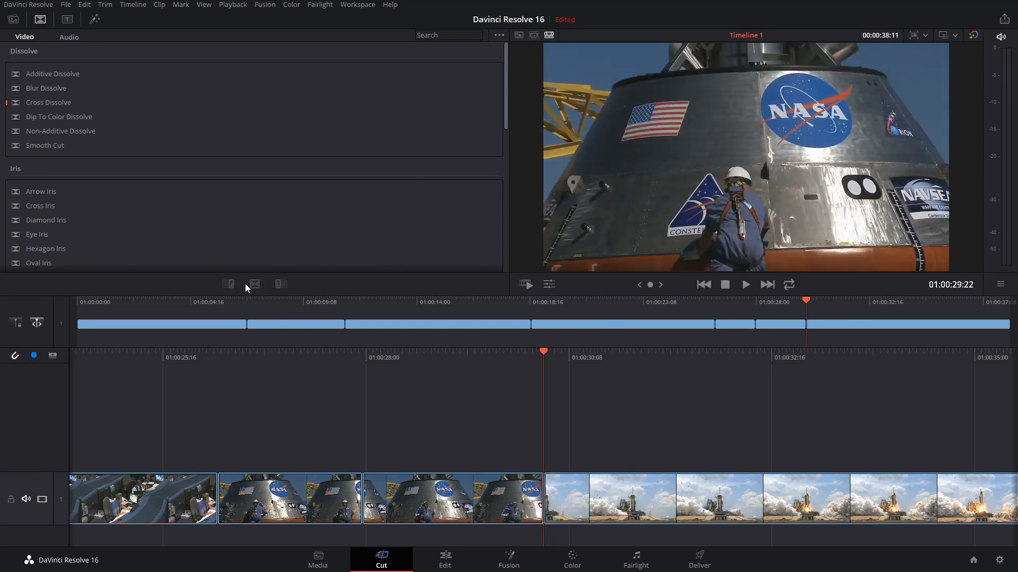
Apply Cross Dissolve to the end of the space shuttle clip, and try it on the clip's start
{"action": "left_click", "coordinate": [229, 285]}
{"action": "mouse_move", "coordinate": [548, 353]}
{"action": "left_mouse_down"}
{"action": "mouse_move", "coordinate": [558, 351]}
{"action": "mouse_move", "coordinate": [544, 351]}
{"action": "left_mouse_up"}
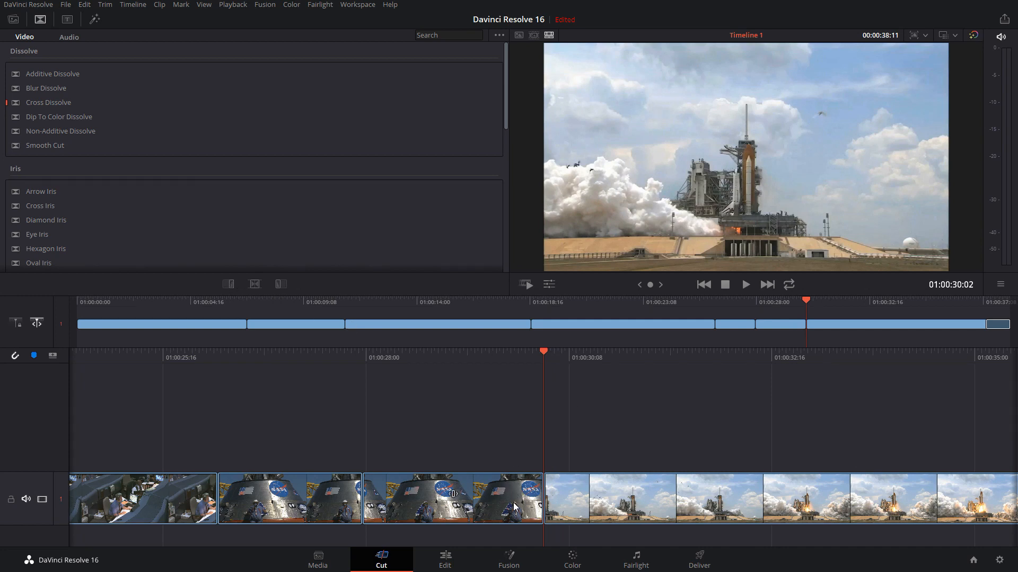
{"action": "left_click", "coordinate": [281, 284]}
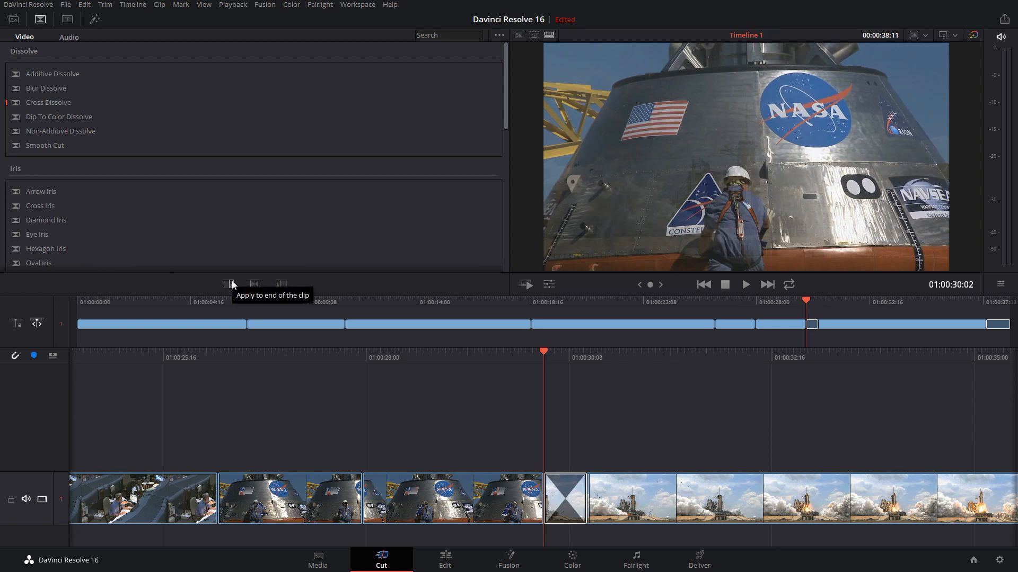
{"action": "left_click", "coordinate": [232, 283]}
Move the space shuttle clip up to track 2, and trim the end of the capsule clip back to the playhead at 01:00:29:20
{"action": "left_click", "coordinate": [490, 508]}
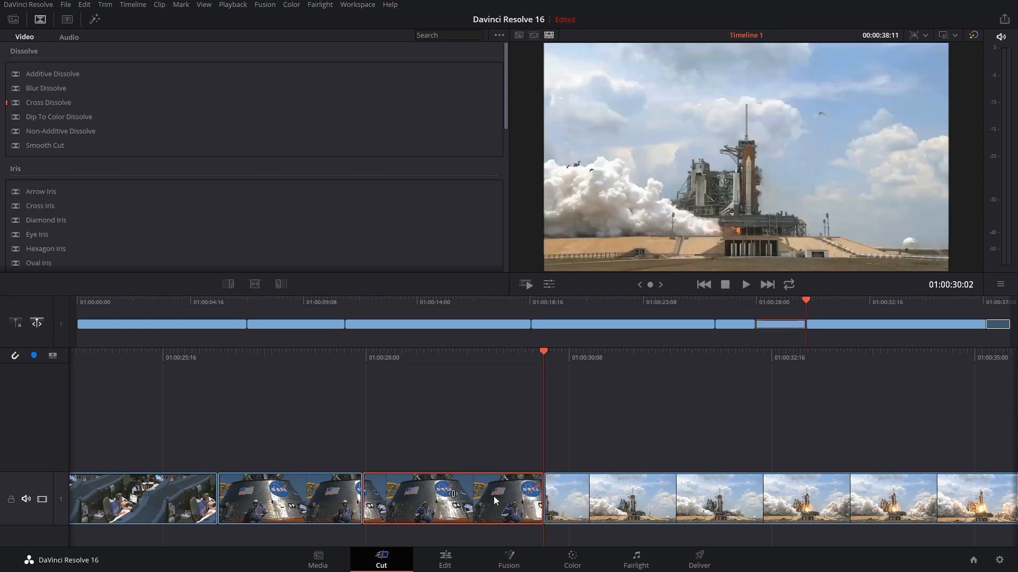
{"action": "left_click", "coordinate": [542, 493]}
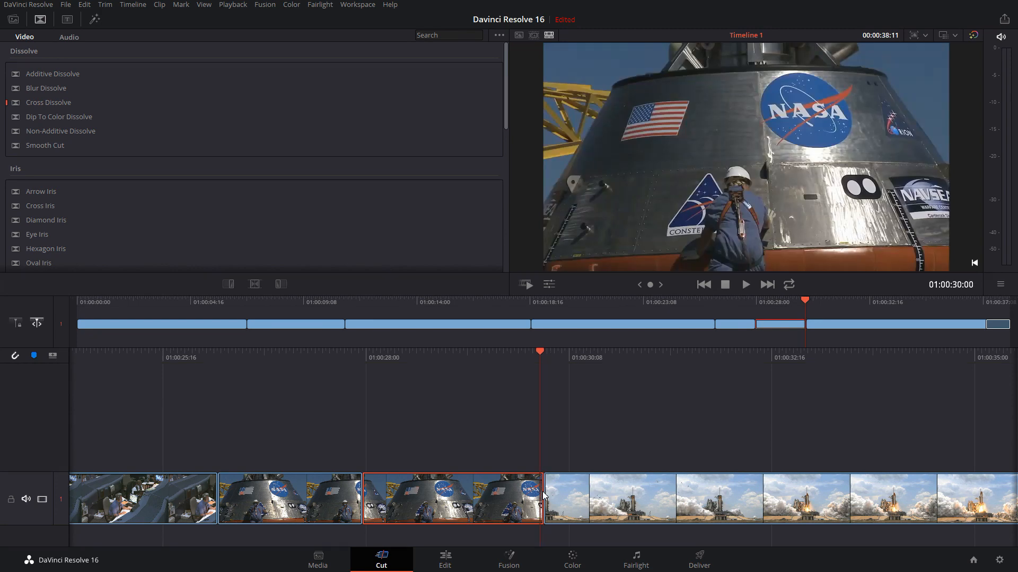
{"action": "left_click", "coordinate": [545, 495]}
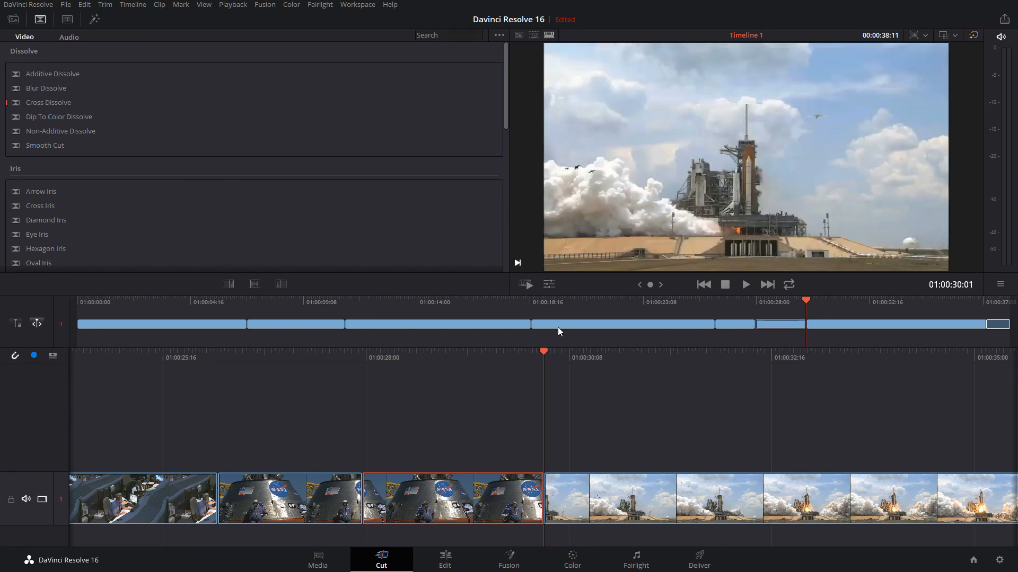
{"action": "left_click_drag", "start_coordinate": [543, 352], "coordinate": [525, 353]}
{"action": "left_click", "coordinate": [545, 495]}
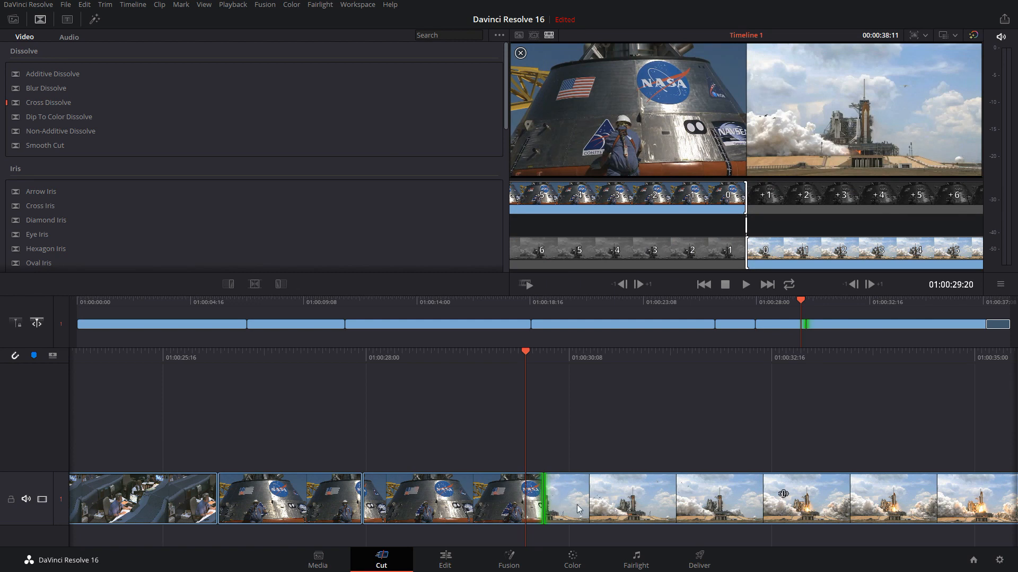
{"action": "left_click", "coordinate": [569, 491]}
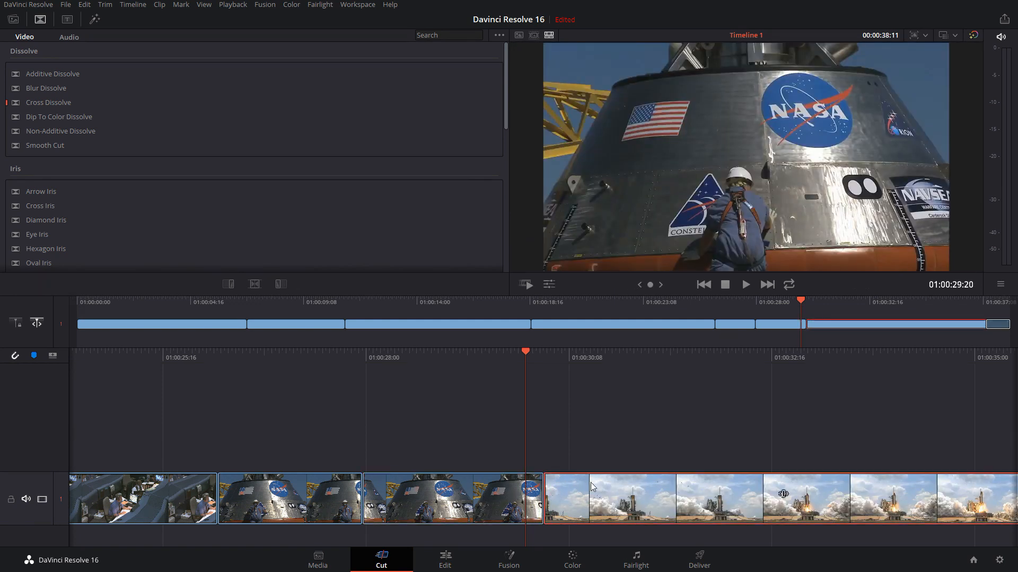
{"action": "left_click_drag", "start_coordinate": [590, 482], "coordinate": [583, 428]}
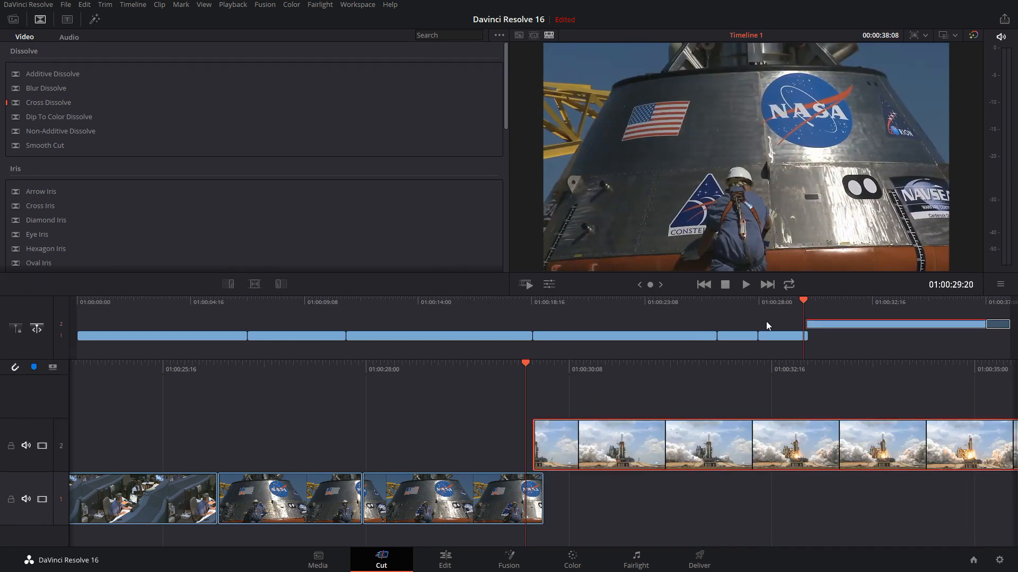
{"action": "left_click", "coordinate": [541, 503]}
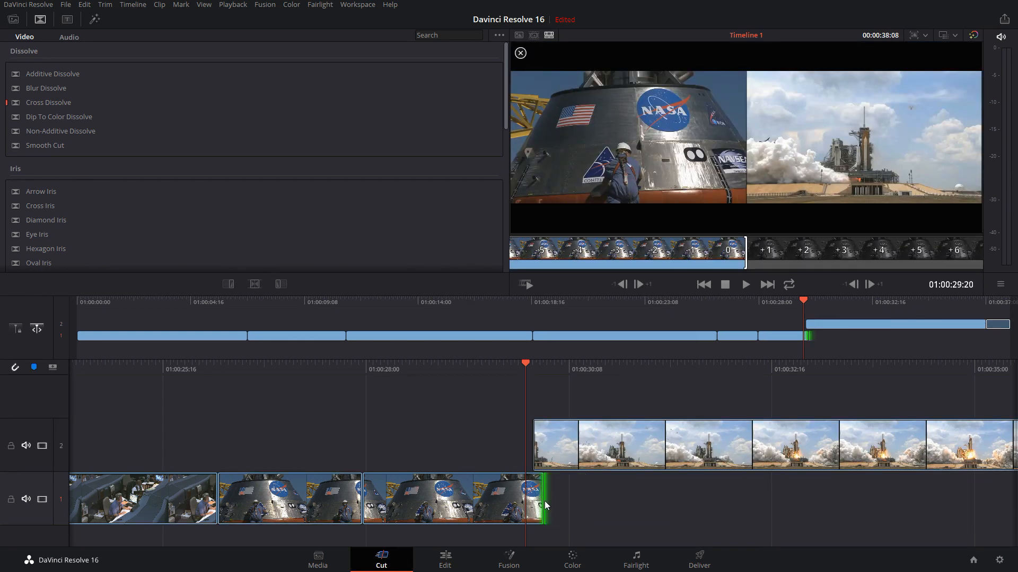
{"action": "mouse_move", "coordinate": [546, 505]}
{"action": "left_mouse_down"}
{"action": "mouse_move", "coordinate": [682, 495]}
{"action": "mouse_move", "coordinate": [527, 499]}
{"action": "left_mouse_up"}
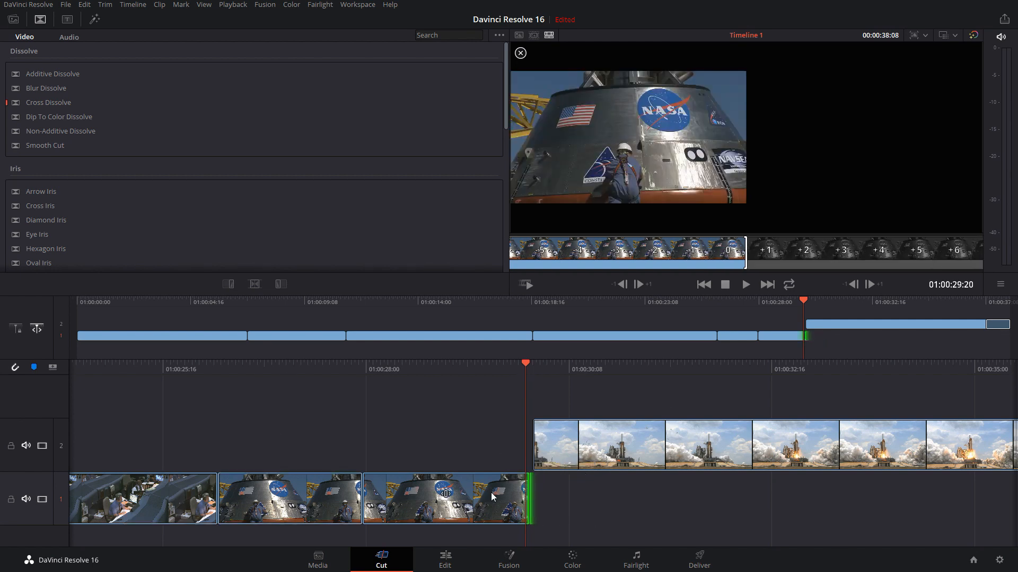
Apply Cross Dissolve to the end of the trimmed capsule clip on track 1, and delete that transition
{"action": "left_click", "coordinate": [492, 497]}
{"action": "left_click", "coordinate": [228, 284]}
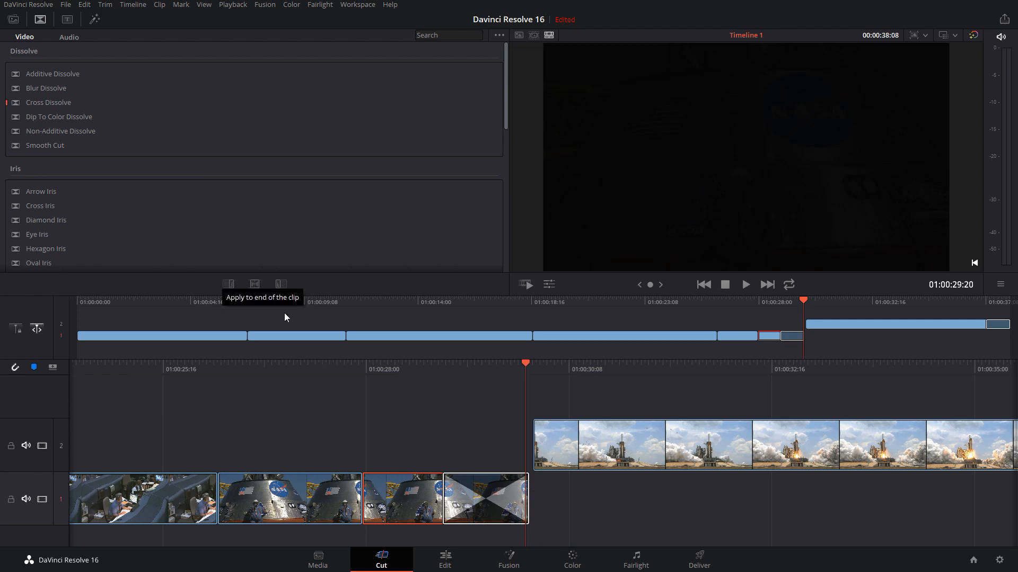
{"action": "left_click", "coordinate": [490, 512]}
{"action": "key", "text": "Delete"}
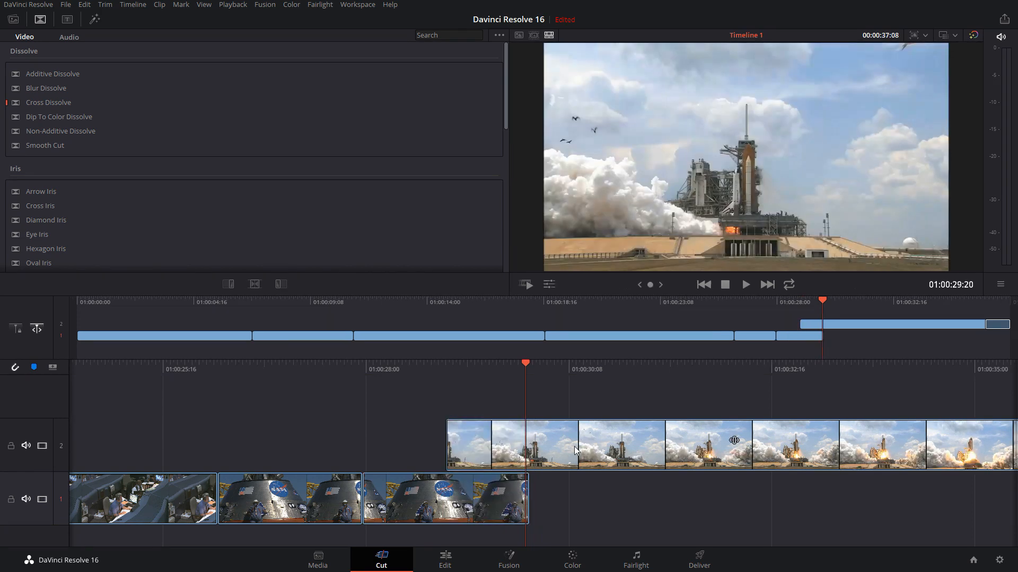
Move the space shuttle clip back to track 1 against the capsule clip, and apply Cross Dissolve to their edit point at 01:00:29:21
{"action": "left_click_drag", "start_coordinate": [703, 446], "coordinate": [746, 479]}
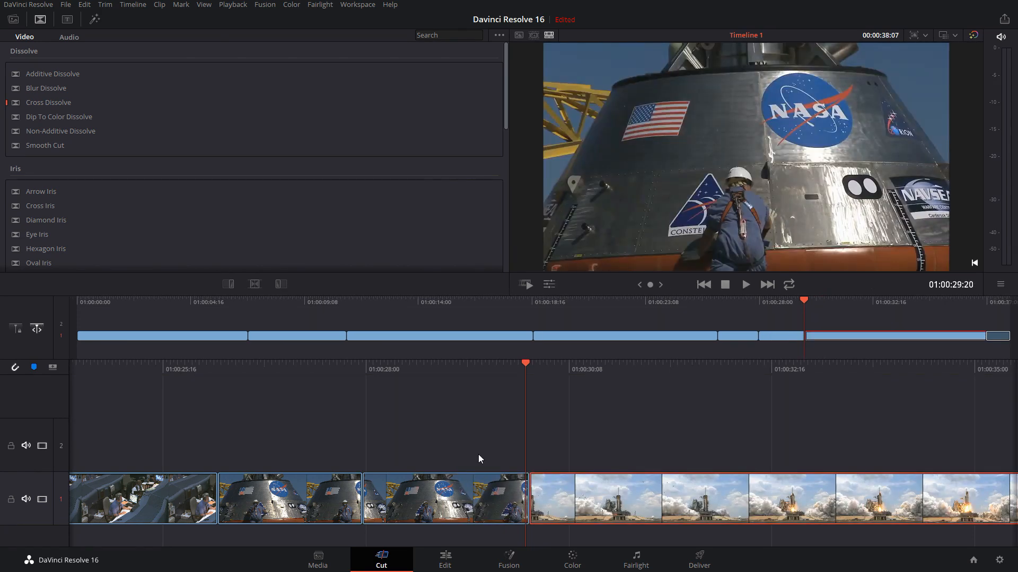
{"action": "left_click", "coordinate": [533, 365]}
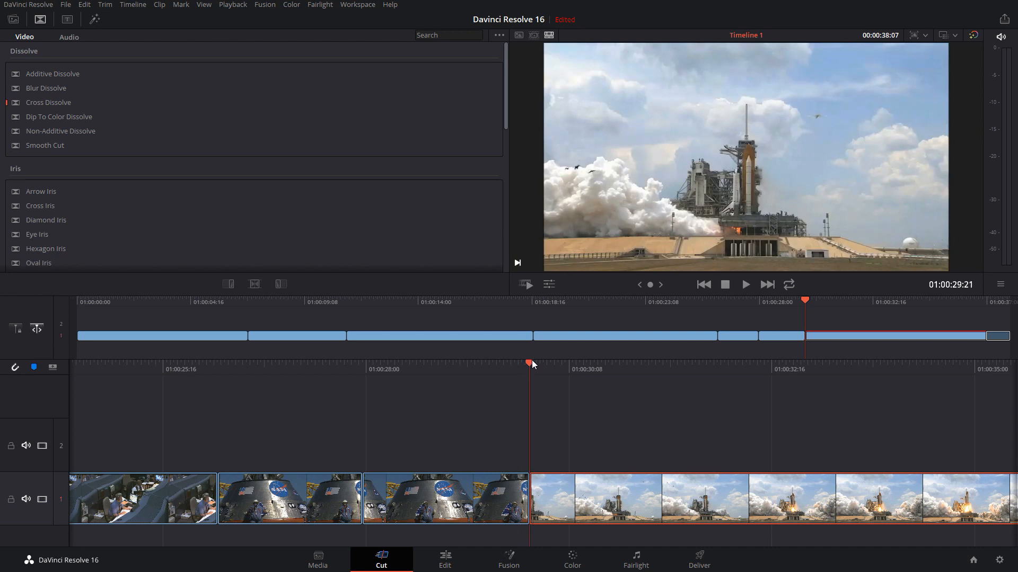
{"action": "left_click", "coordinate": [255, 284]}
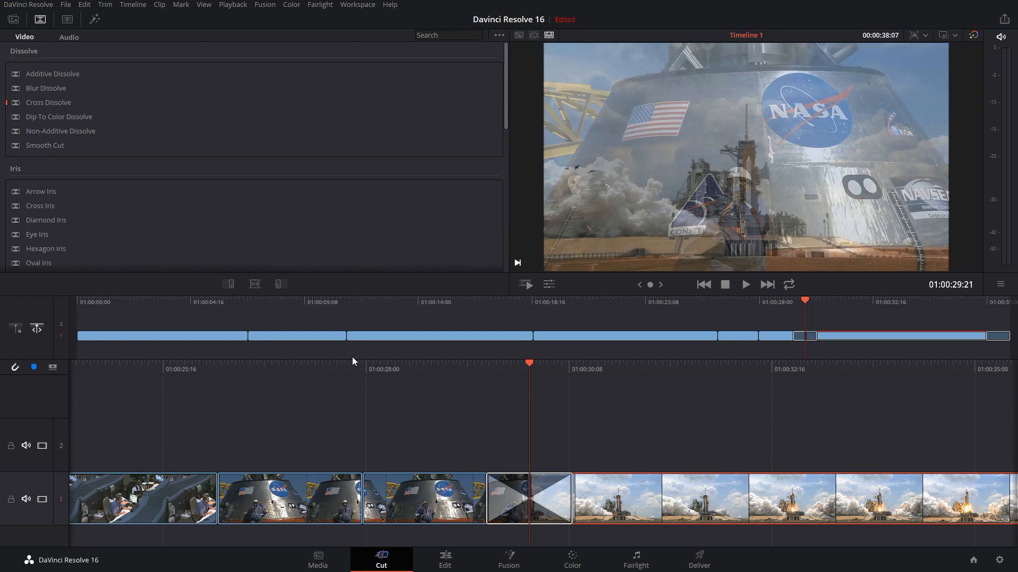
Return to the media pool and delete the Cross Dissolve between the capsule and space shuttle clips
{"action": "left_click", "coordinate": [13, 19]}
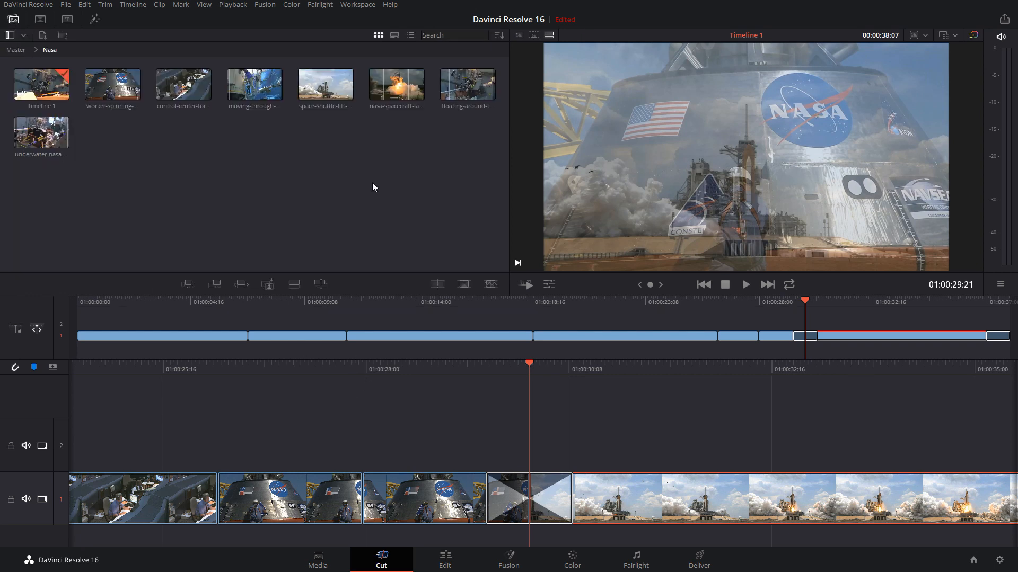
{"action": "left_click", "coordinate": [550, 491]}
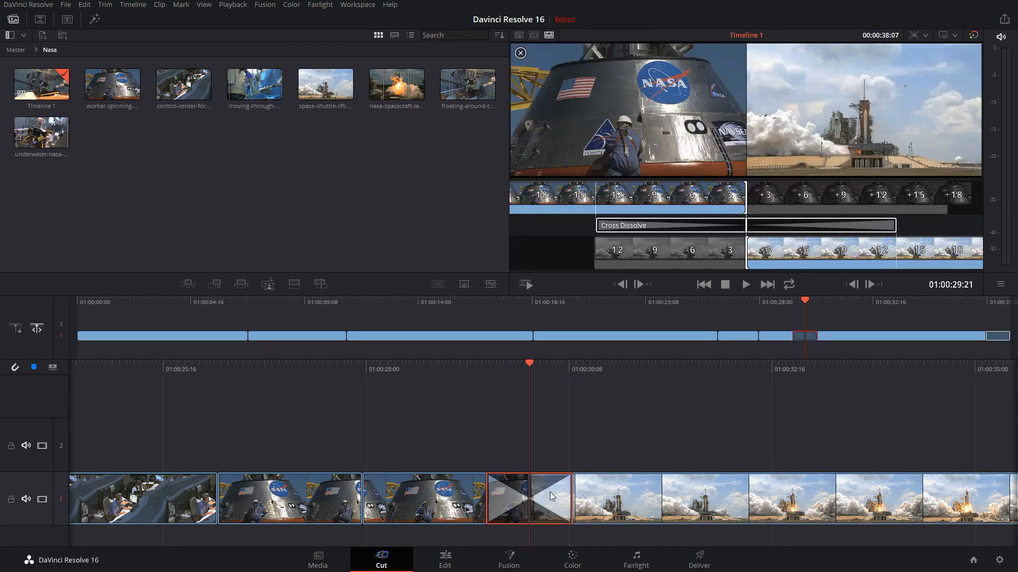
{"action": "key", "text": "Delete"}
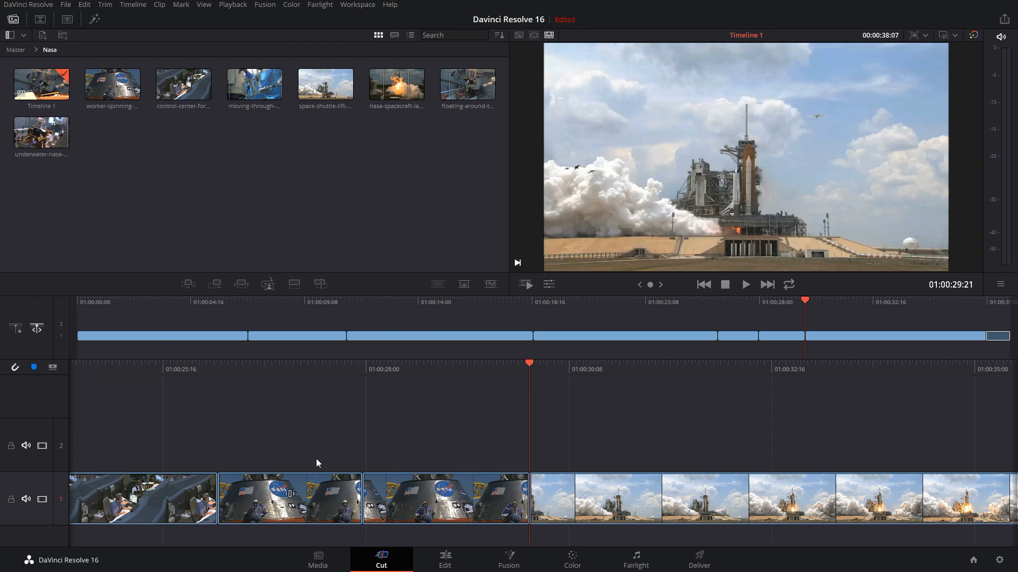
{"action": "left_click", "coordinate": [549, 286]}
{"action": "left_click", "coordinate": [550, 286]}
{"action": "left_click", "coordinate": [550, 287]}
{"action": "left_click", "coordinate": [549, 285]}
Examine Timeline 1's Format, Monitor and Output settings with custom settings enabled, and close the timeline settings without saving
{"action": "right_click", "coordinate": [40, 80]}
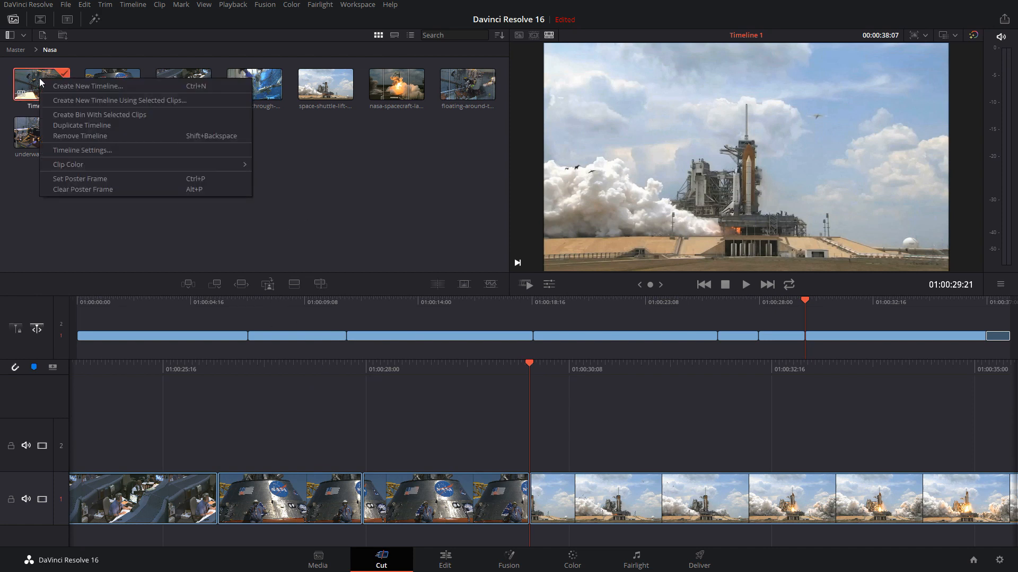
{"action": "left_click", "coordinate": [112, 149]}
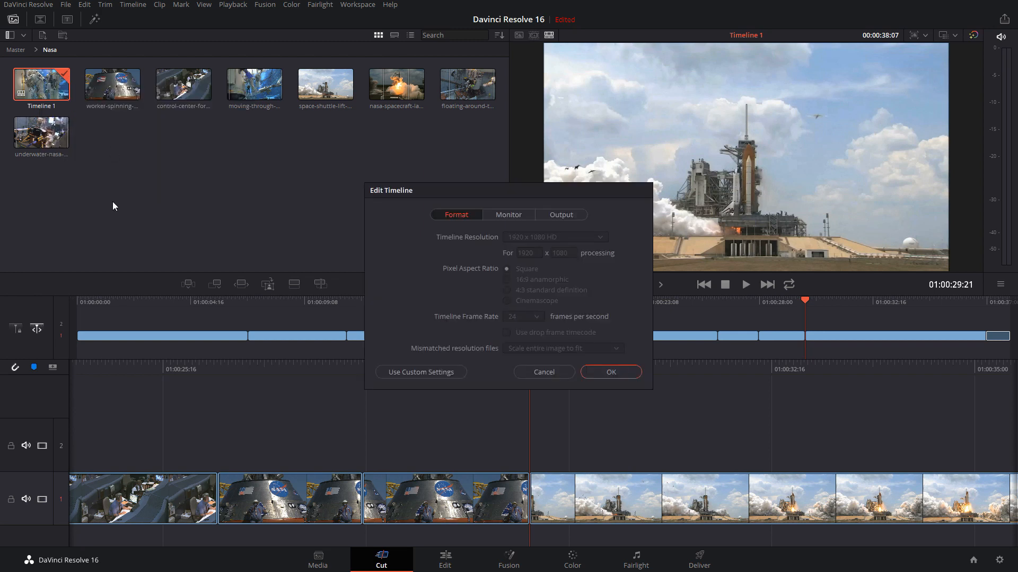
{"action": "left_click_drag", "start_coordinate": [476, 182], "coordinate": [436, 179]}
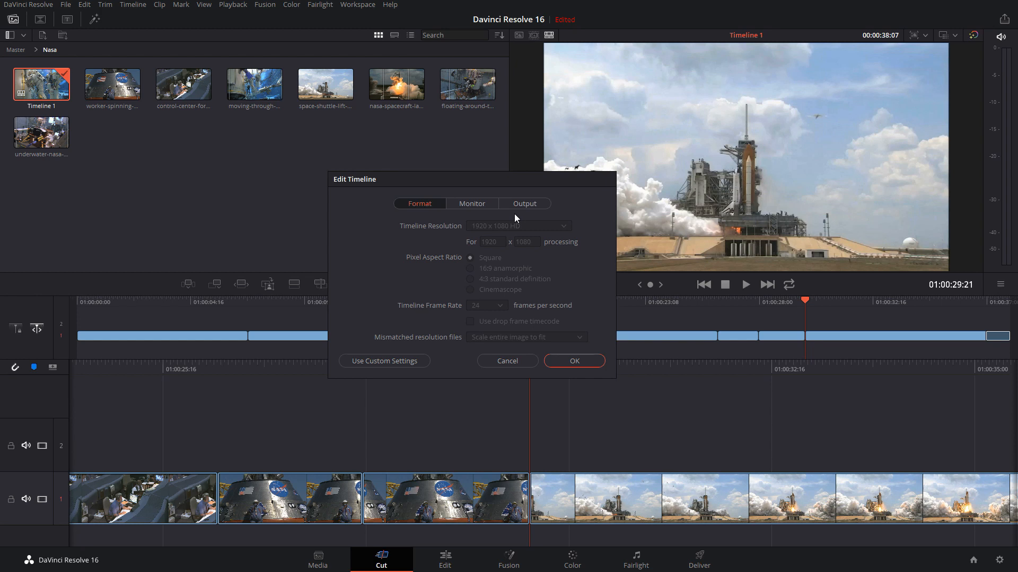
{"action": "left_click", "coordinate": [379, 362]}
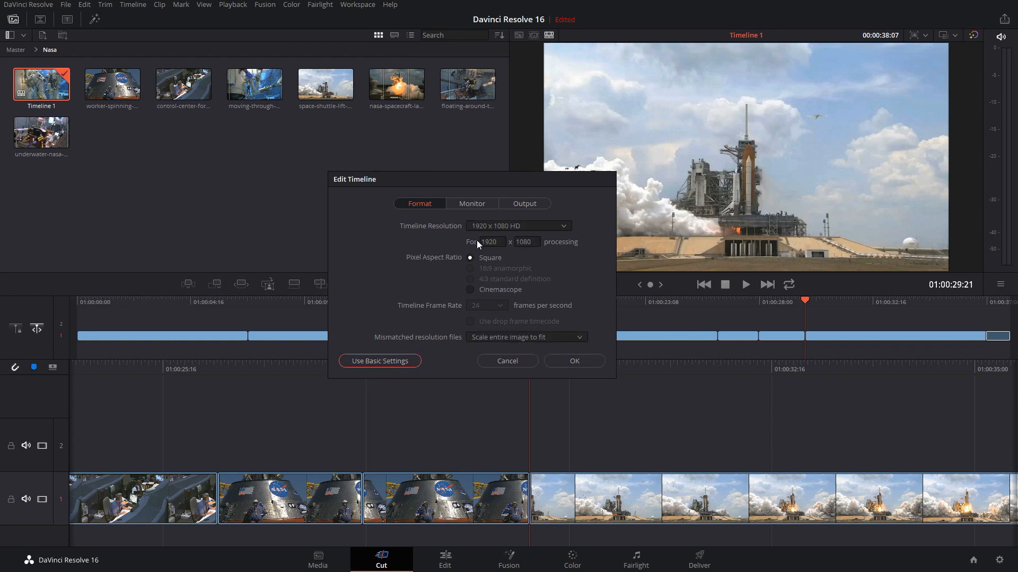
{"action": "left_click", "coordinate": [466, 206]}
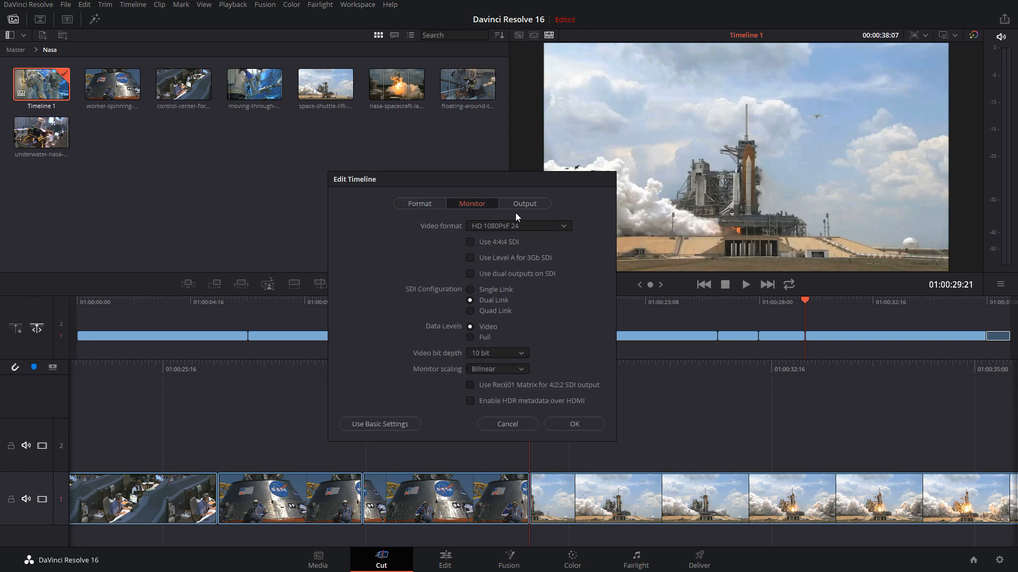
{"action": "left_click", "coordinate": [530, 202]}
{"action": "left_click", "coordinate": [409, 205]}
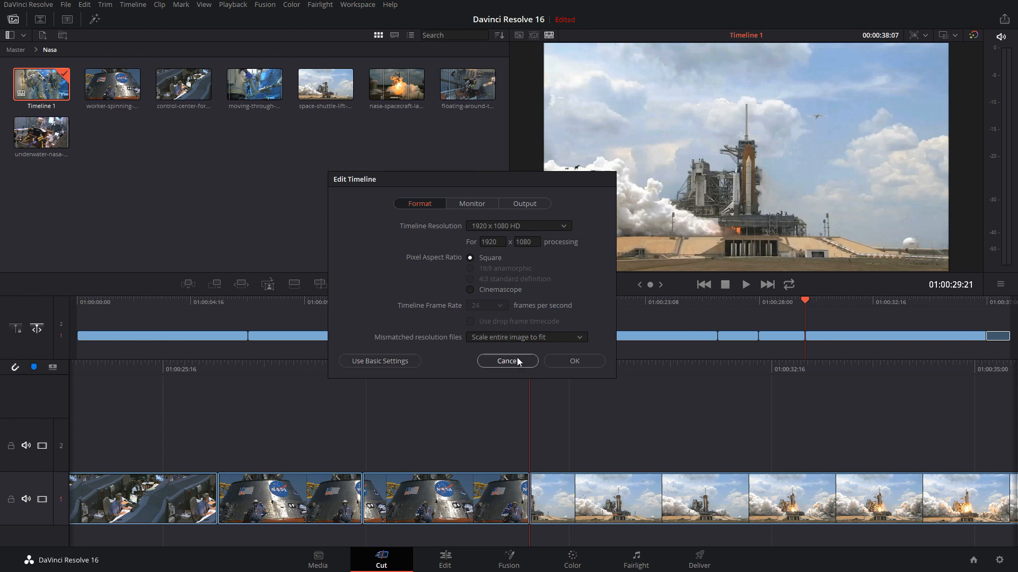
{"action": "left_click", "coordinate": [500, 362]}
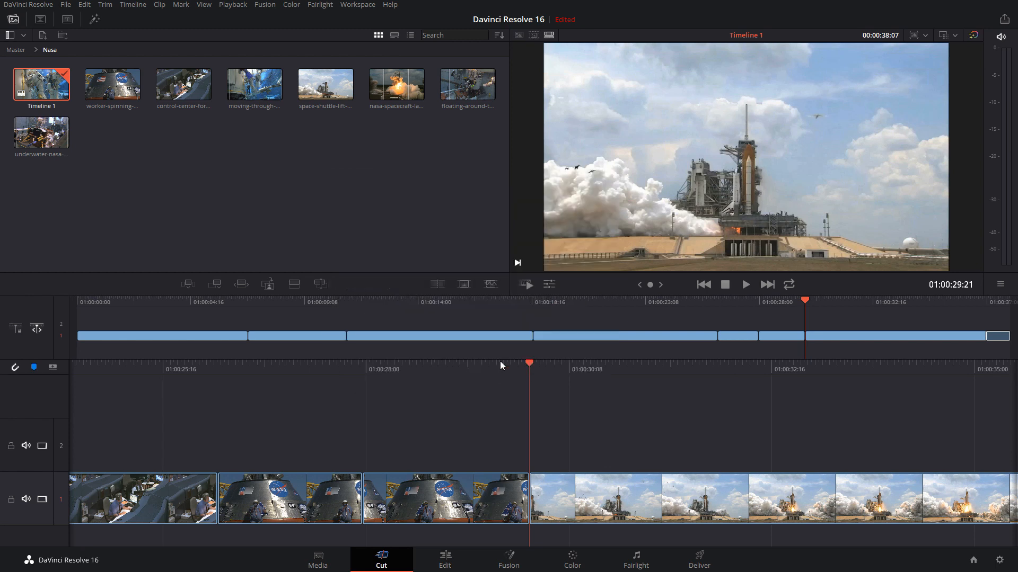
Start a new timeline in the Nasa bin, inspect its custom Format, Monitor and Output settings, and cancel it
{"action": "right_click", "coordinate": [224, 148]}
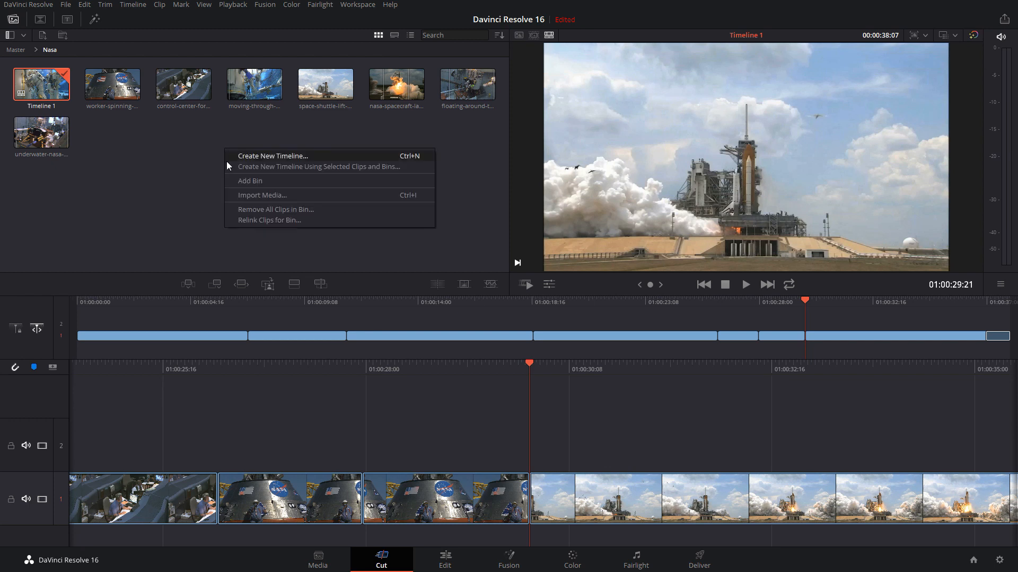
{"action": "left_click", "coordinate": [253, 157]}
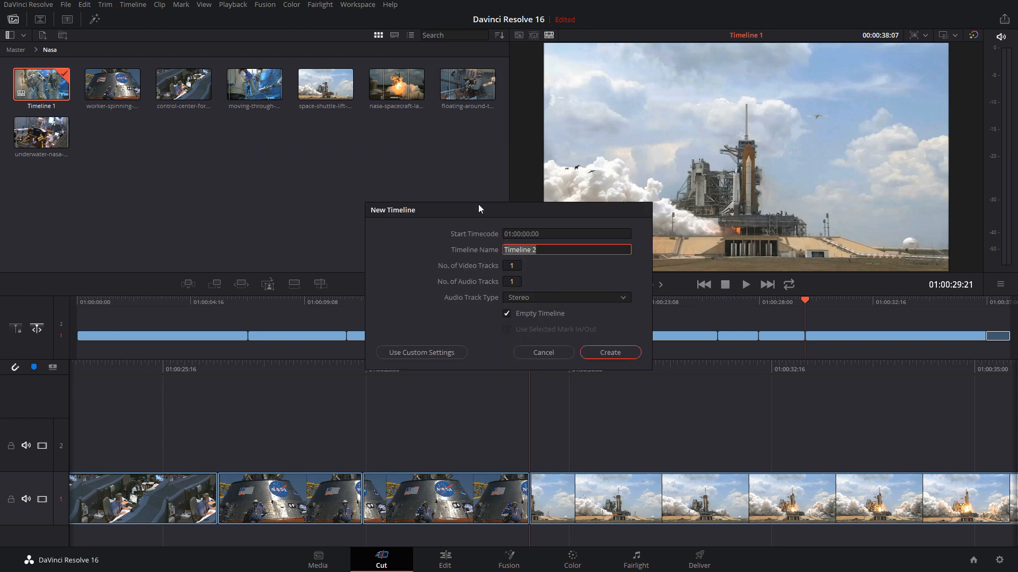
{"action": "left_click_drag", "start_coordinate": [478, 204], "coordinate": [352, 167]}
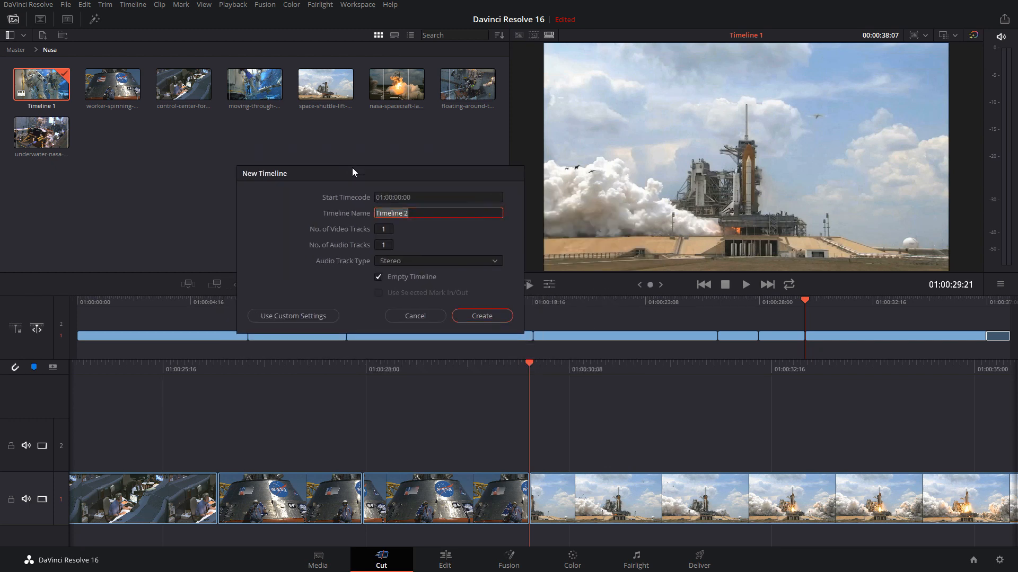
{"action": "left_click", "coordinate": [282, 314]}
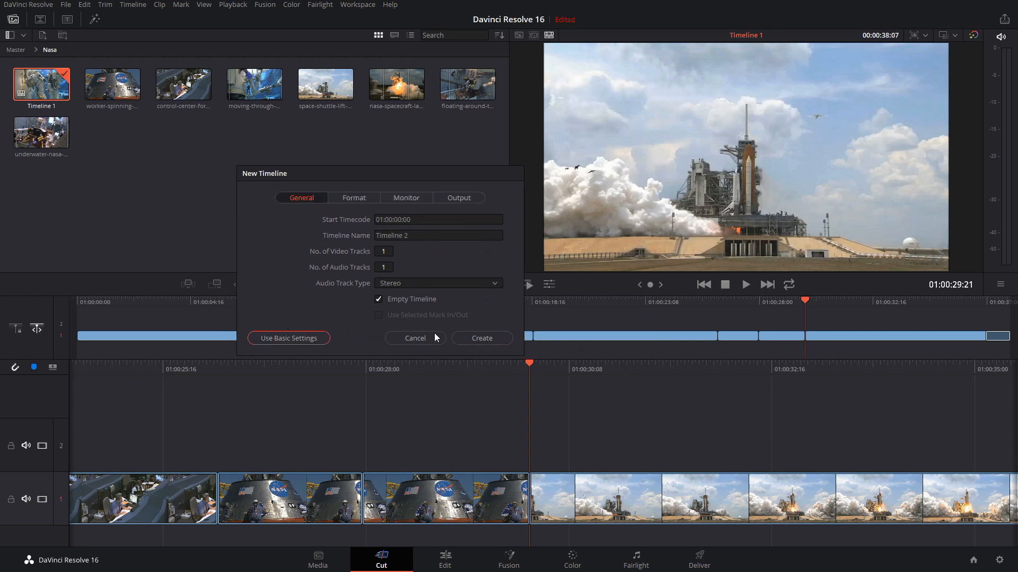
{"action": "left_click", "coordinate": [349, 198]}
{"action": "left_click", "coordinate": [402, 197]}
{"action": "left_click", "coordinate": [459, 198]}
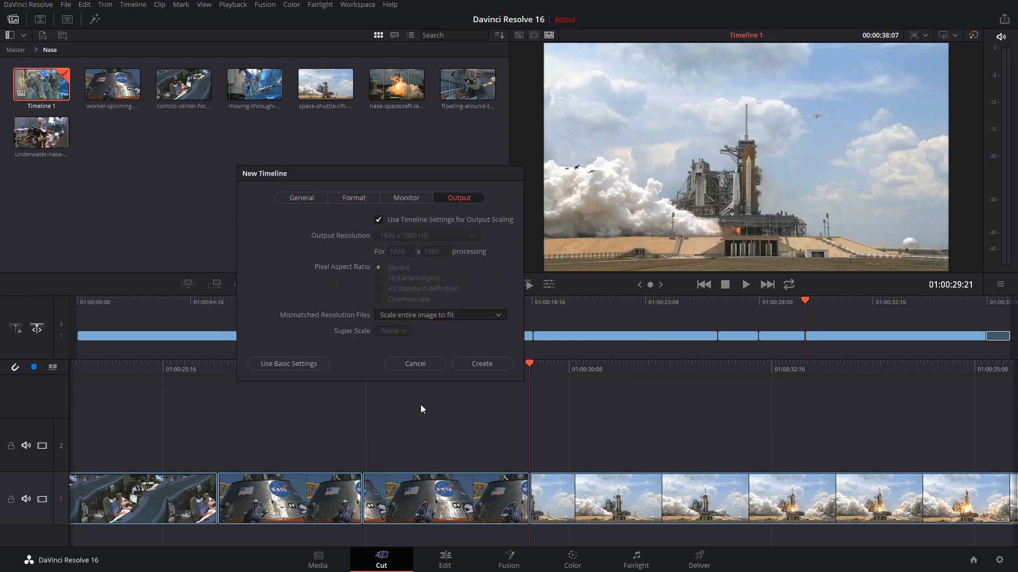
{"action": "left_click", "coordinate": [403, 365]}
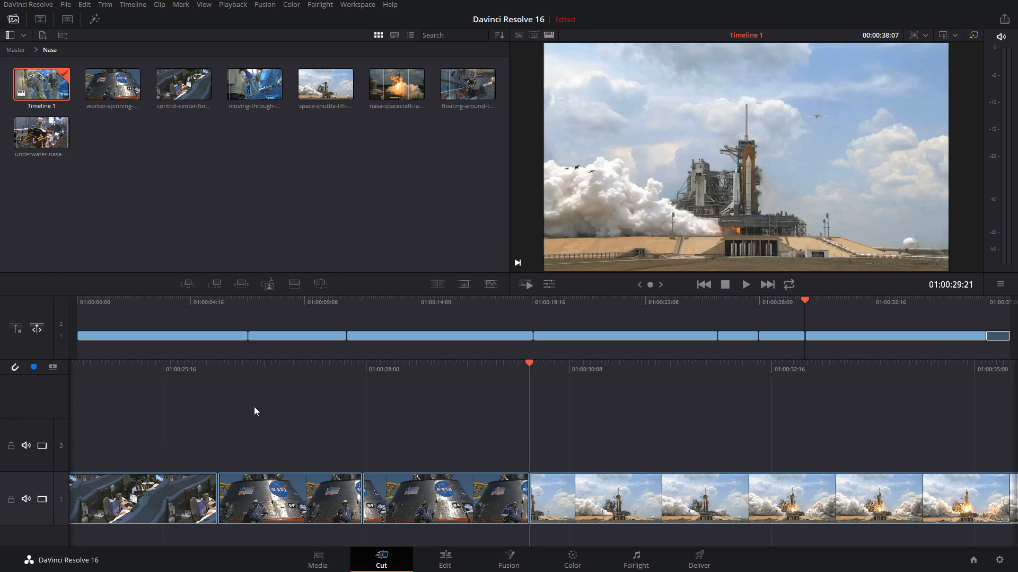
Delete the Cross Dissolve at the end of the space shuttle clip on track 1
{"action": "left_click_drag", "start_coordinate": [165, 300], "coordinate": [137, 302]}
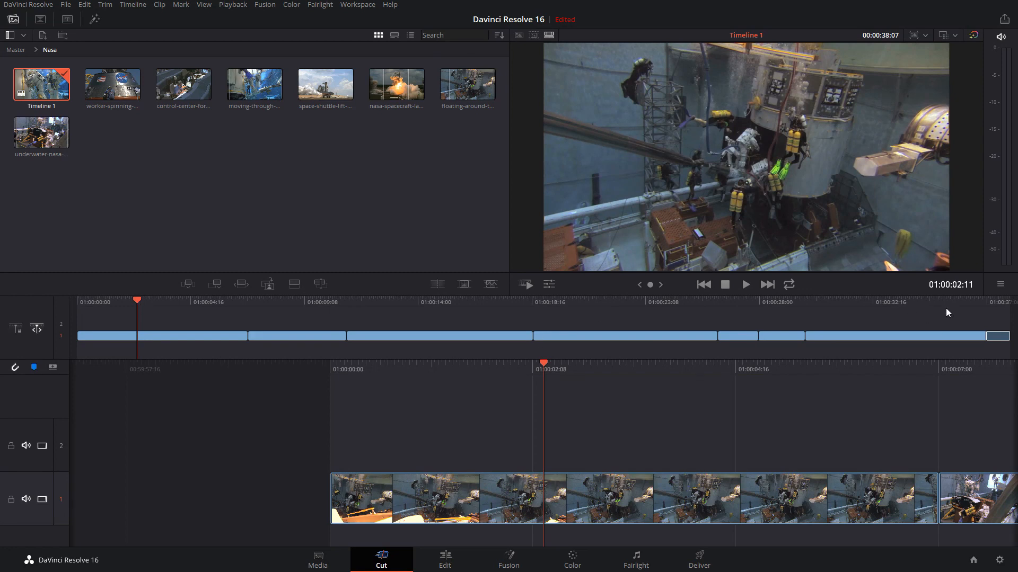
{"action": "left_click", "coordinate": [933, 301]}
{"action": "left_click", "coordinate": [777, 494]}
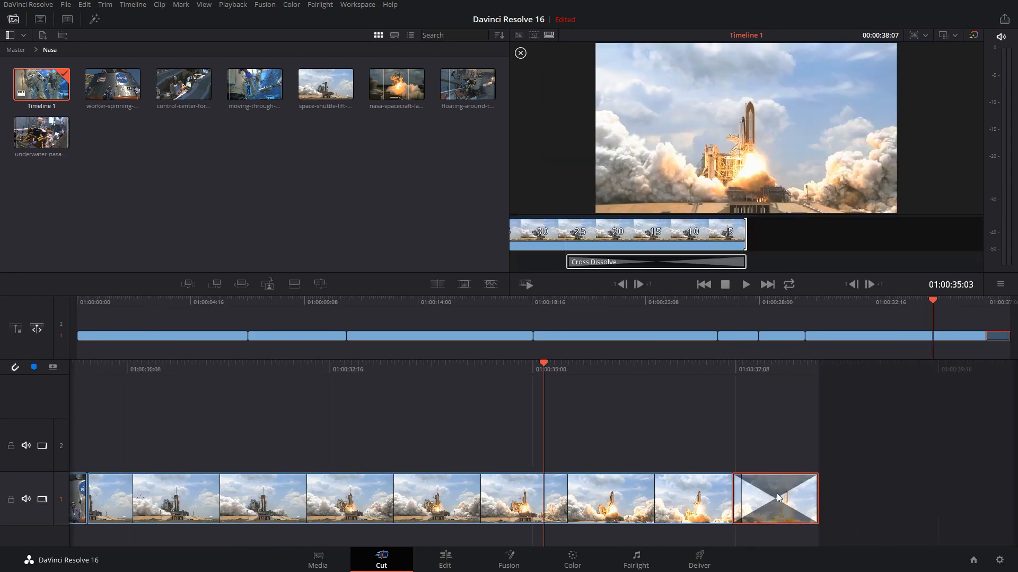
{"action": "key", "text": "Delete"}
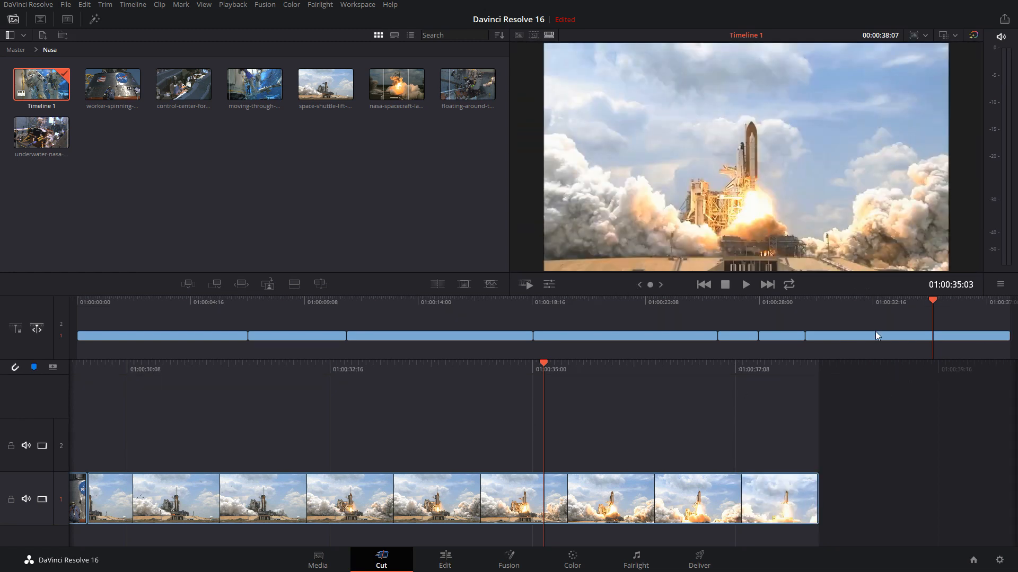
Park the playhead near the start of the space shuttle clip, and set the project resolution to Portrait 1080 x 1920
{"action": "left_click_drag", "start_coordinate": [880, 303], "coordinate": [1010, 303]}
{"action": "left_click_drag", "start_coordinate": [881, 304], "coordinate": [909, 291]}
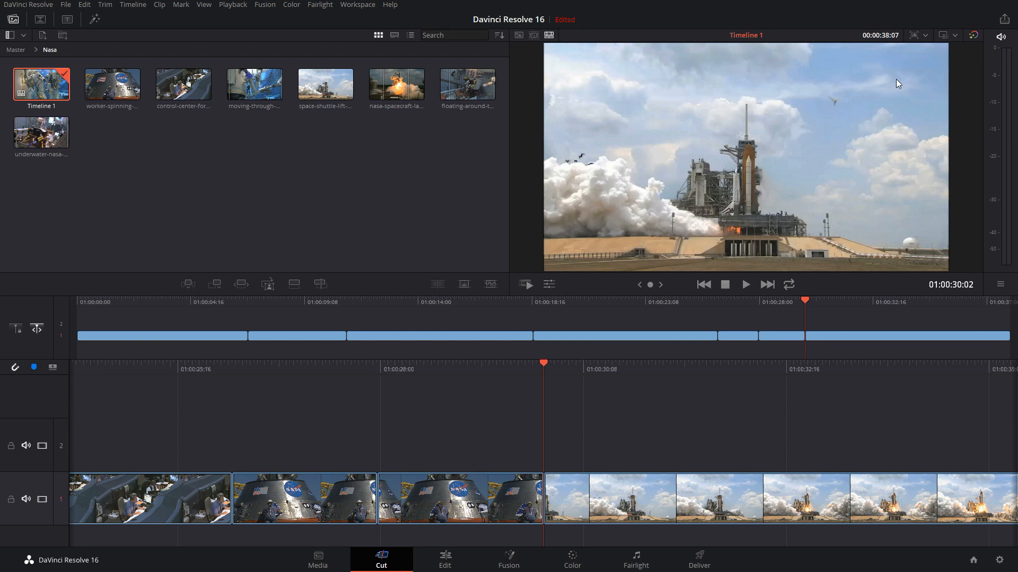
{"action": "left_click", "coordinate": [925, 36]}
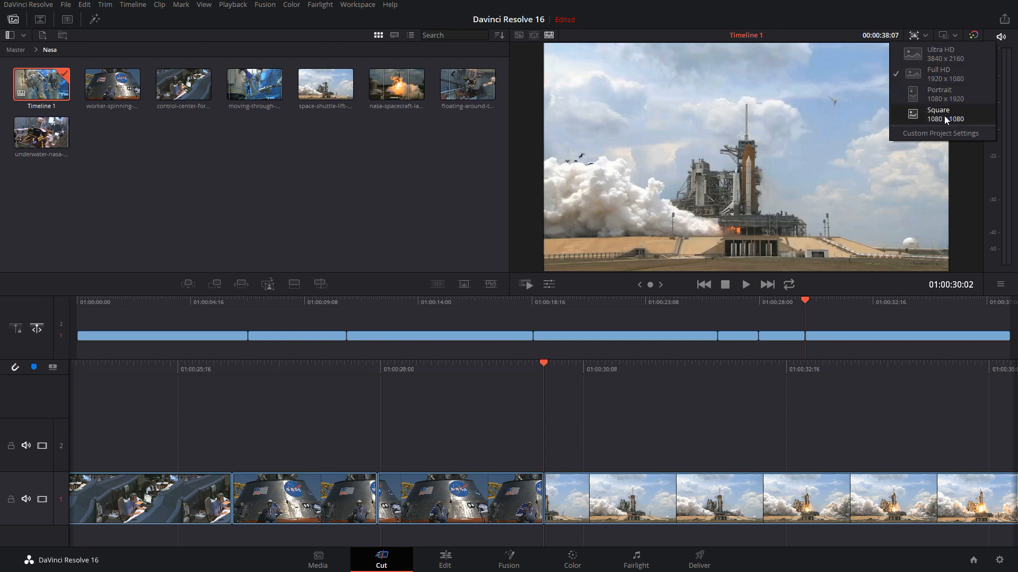
{"action": "left_click", "coordinate": [944, 93]}
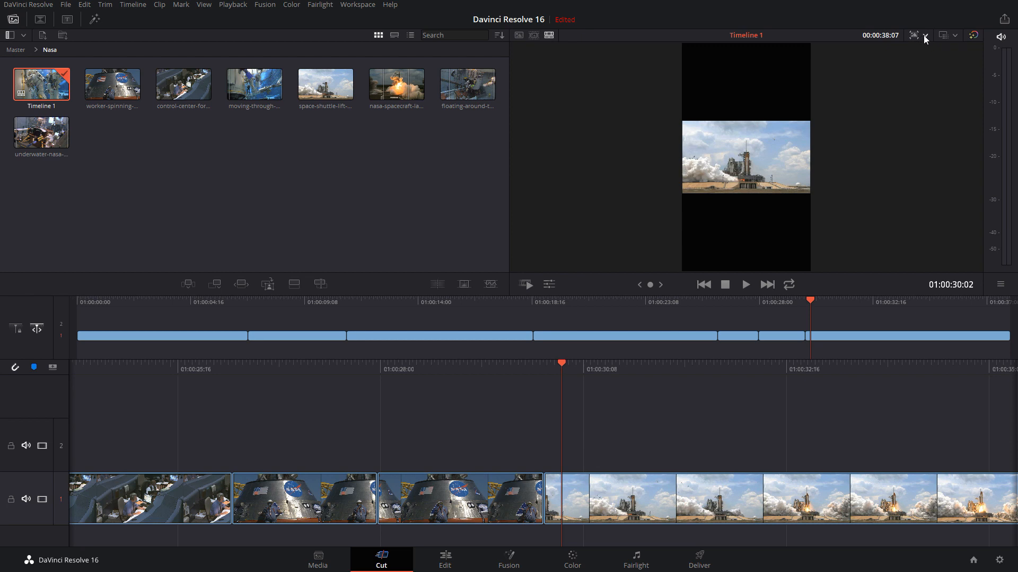
{"action": "left_click", "coordinate": [924, 35]}
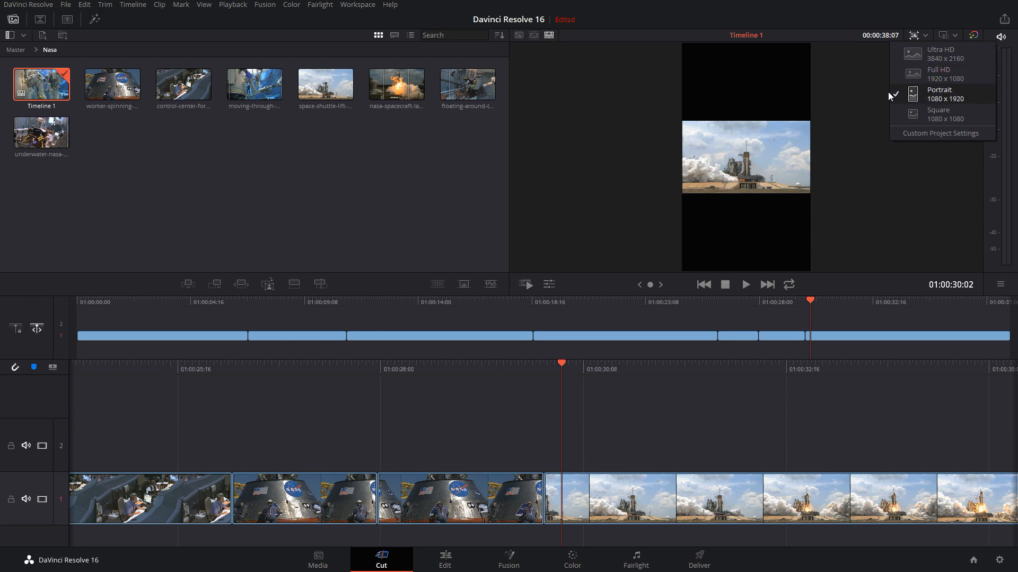
{"action": "left_click", "coordinate": [845, 91]}
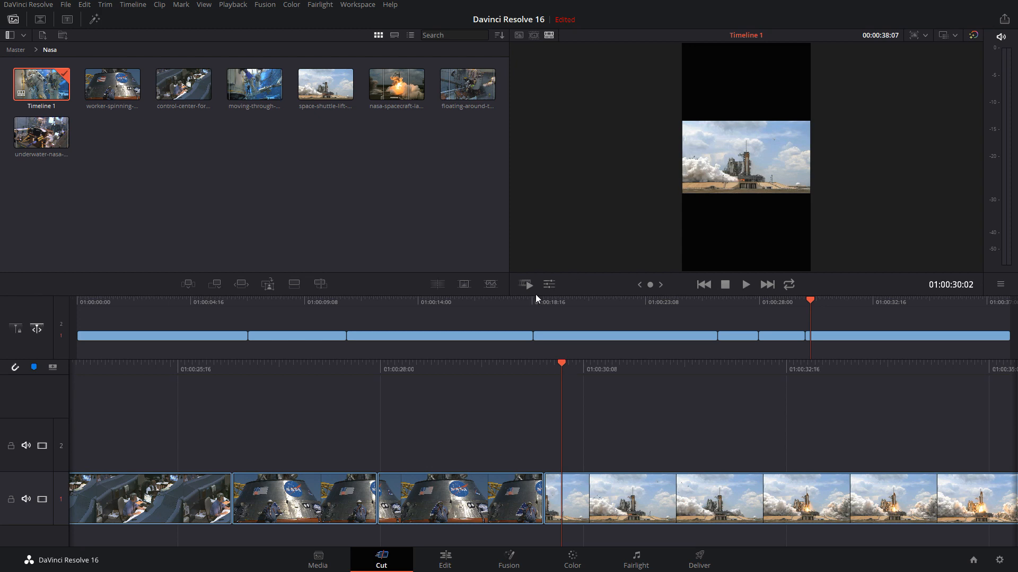
Use the Transform tool to scale the space shuttle clip to about 3.197 and offset it to about 142.8, 33.4, filling the portrait frame
{"action": "left_click", "coordinate": [549, 285]}
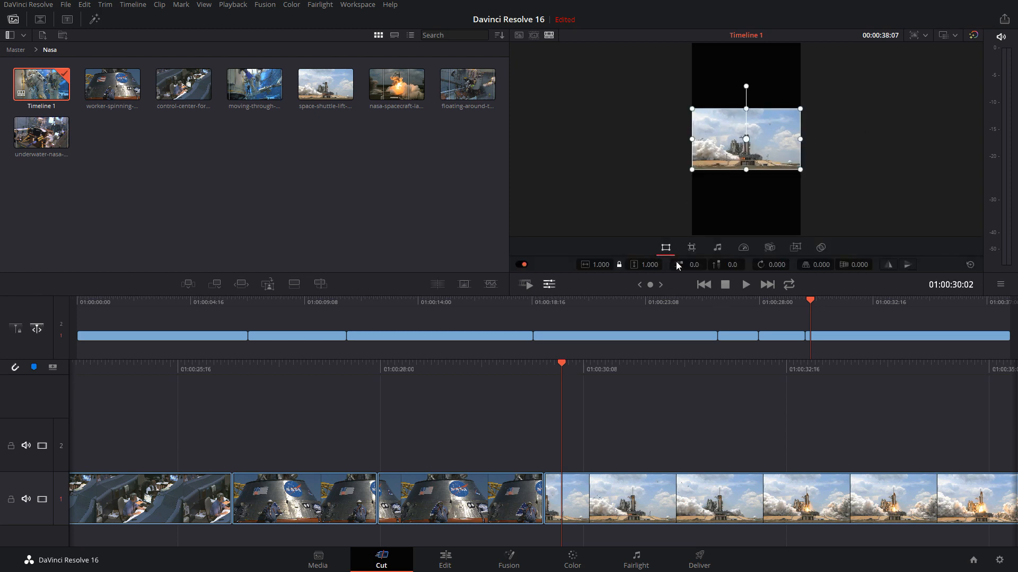
{"action": "left_click", "coordinate": [522, 266]}
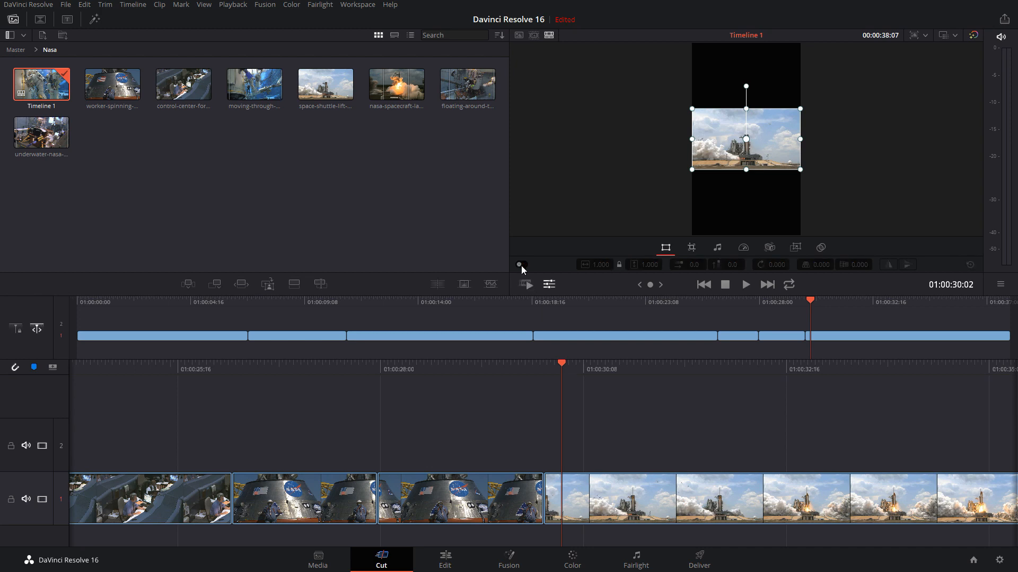
{"action": "left_click", "coordinate": [522, 265]}
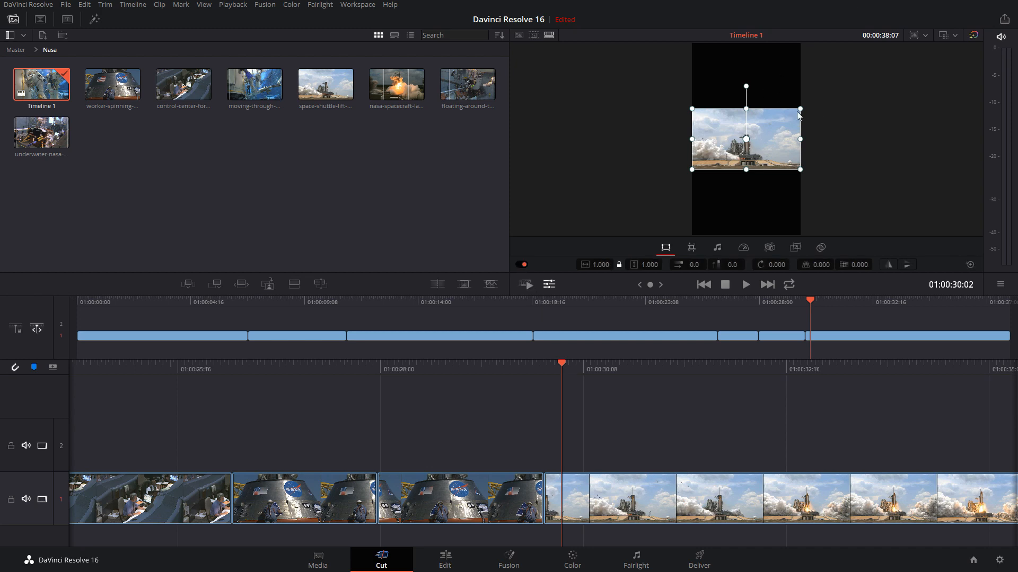
{"action": "left_click_drag", "start_coordinate": [799, 110], "coordinate": [919, 34]}
{"action": "left_click_drag", "start_coordinate": [838, 124], "coordinate": [853, 123]}
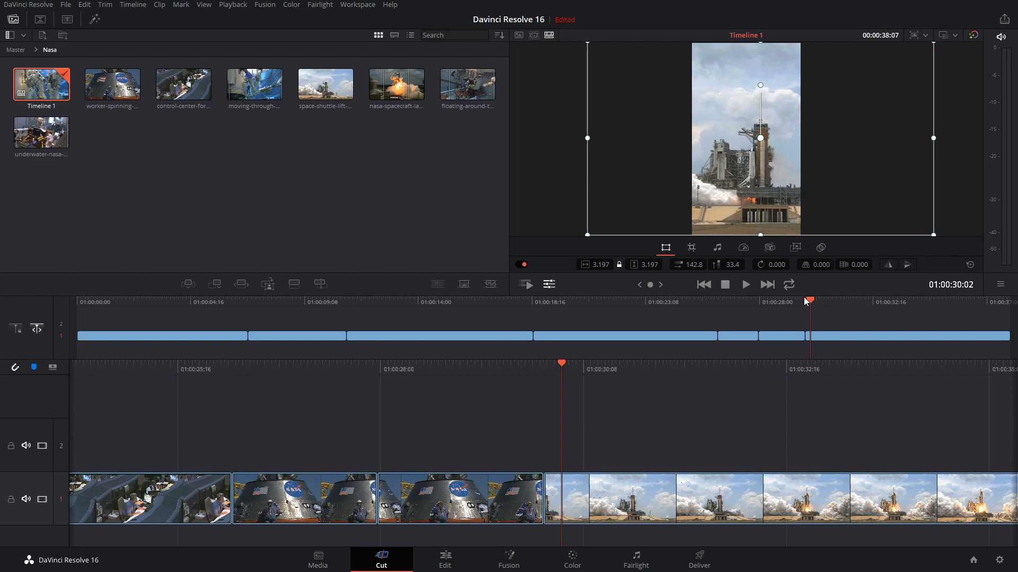
Play back the reframed space shuttle clip from its start at 01:00:29:21 to review the portrait framing
{"action": "left_click_drag", "start_coordinate": [809, 300], "coordinate": [804, 300]}
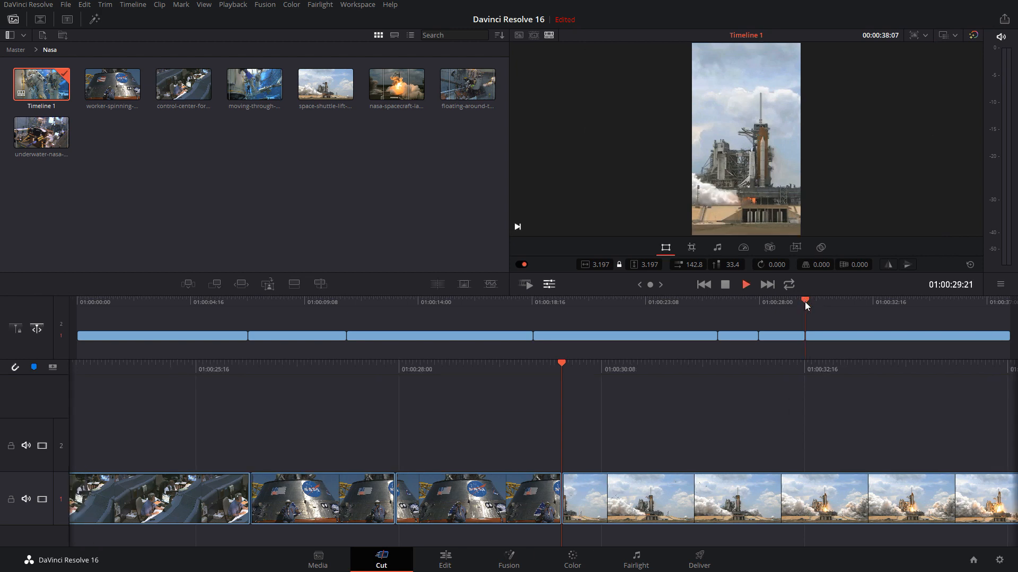
{"action": "key", "text": "space"}
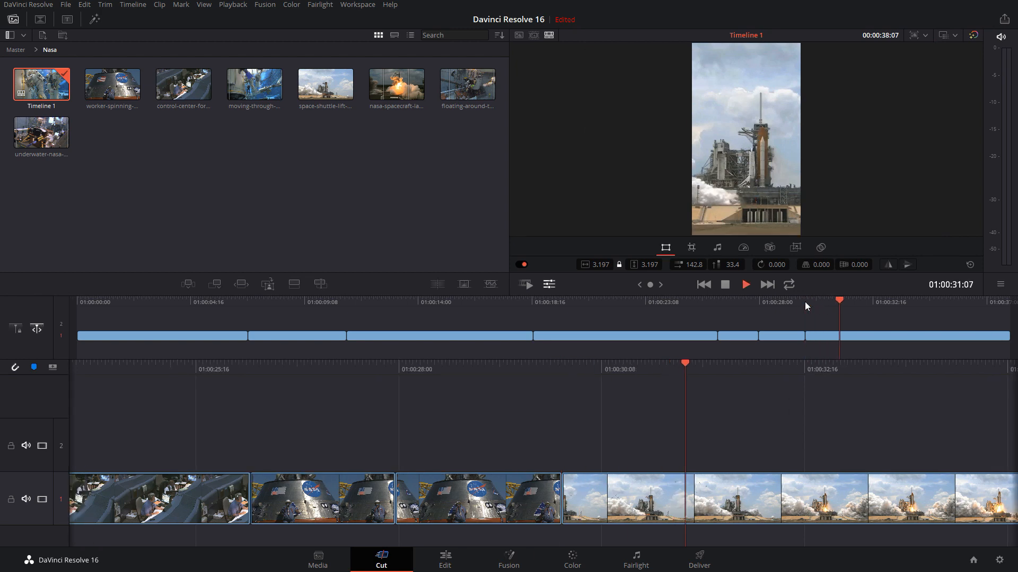
{"action": "key", "text": "space"}
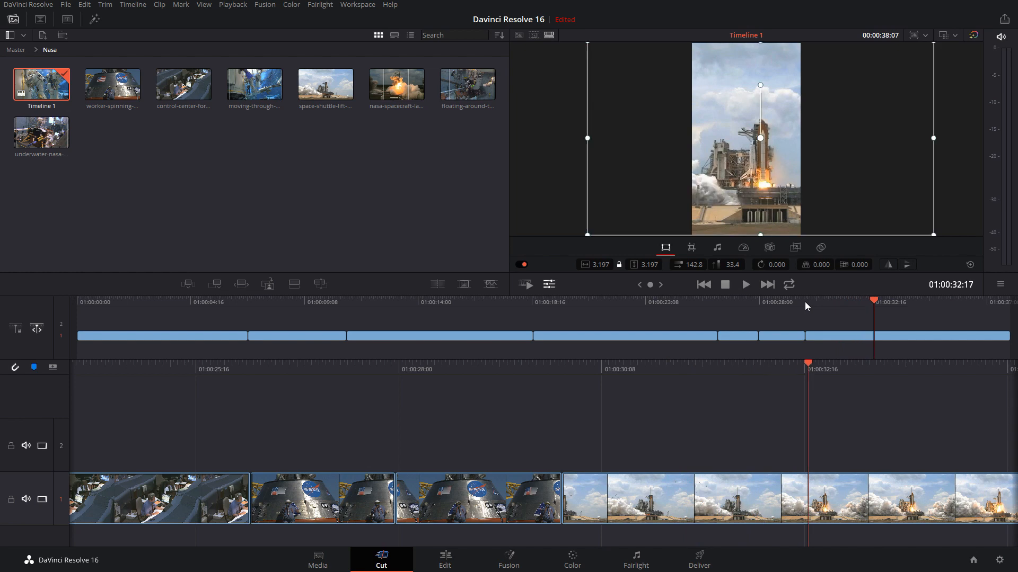
{"action": "key", "text": "space"}
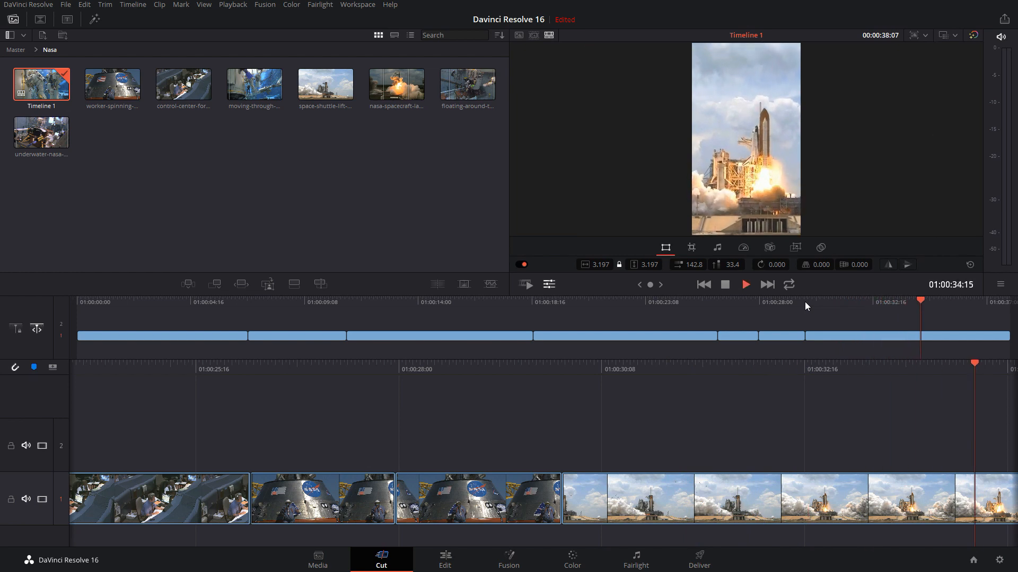
{"action": "key", "text": "space"}
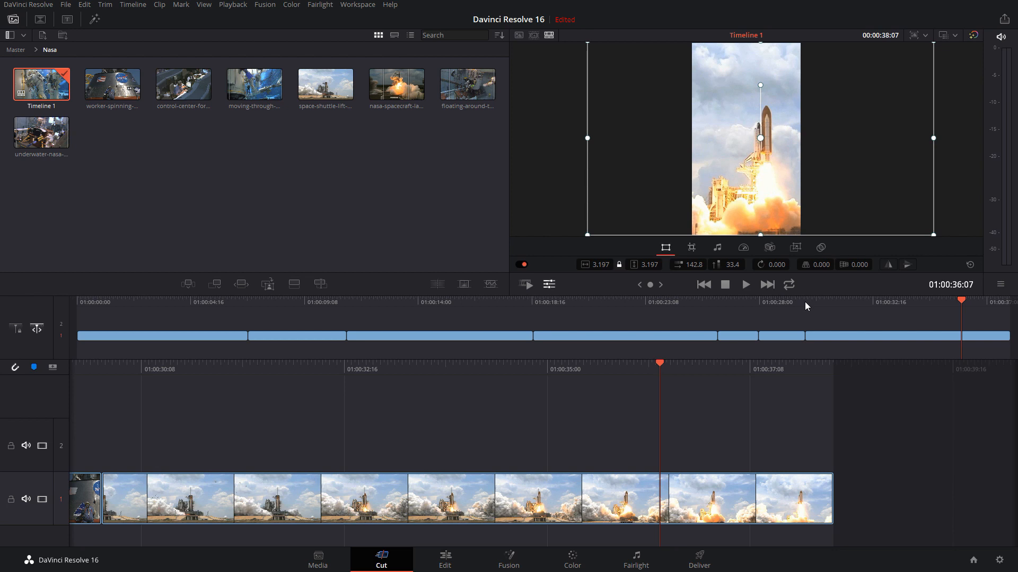
Switch the playback proxy mode to Half Resolution, and then lower it to Quarter Resolution
{"action": "left_click", "coordinate": [233, 4]}
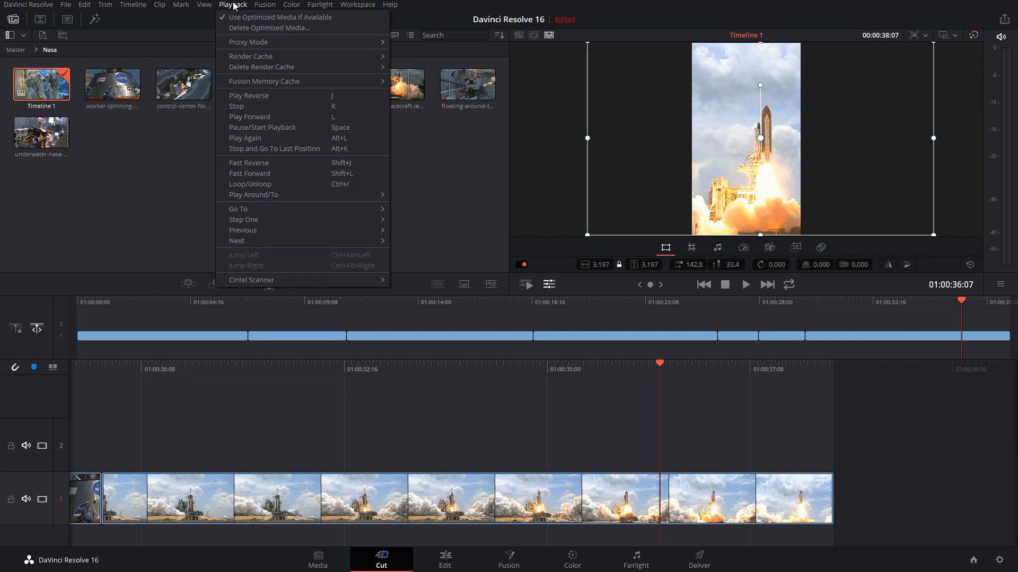
{"action": "mouse_move", "coordinate": [236, 42]}
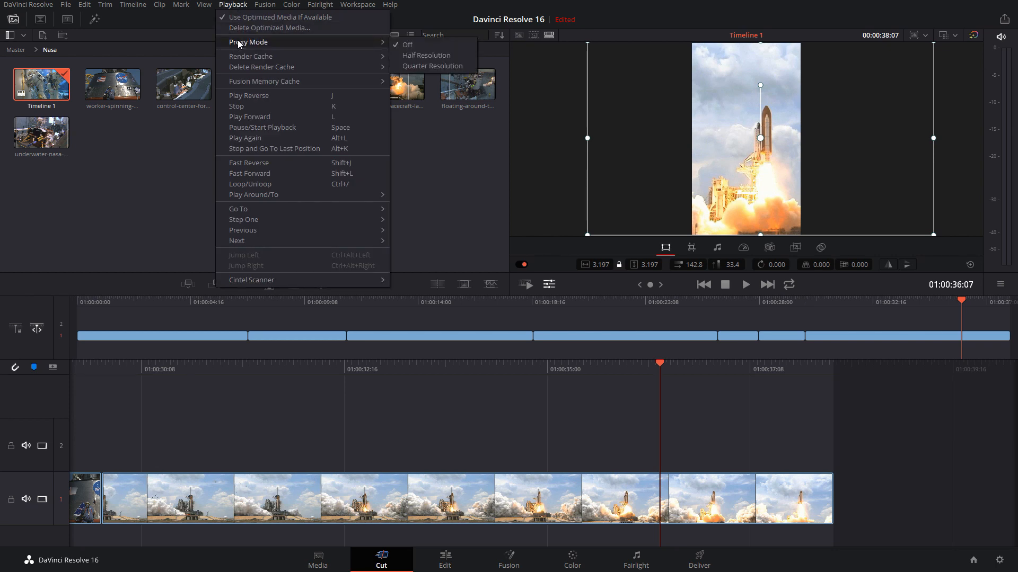
{"action": "left_click", "coordinate": [459, 55]}
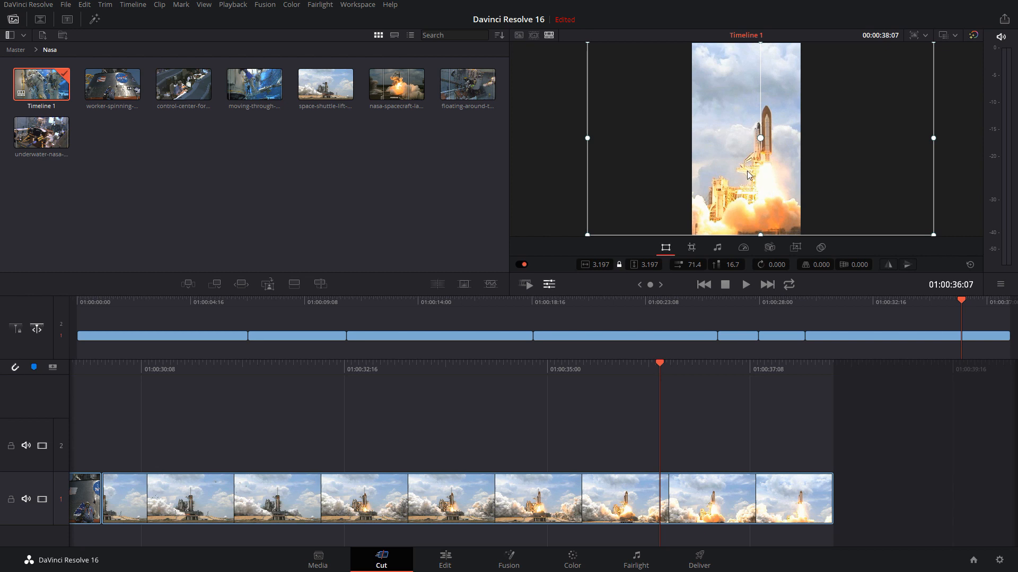
{"action": "left_click", "coordinate": [233, 5]}
{"action": "mouse_move", "coordinate": [276, 45]}
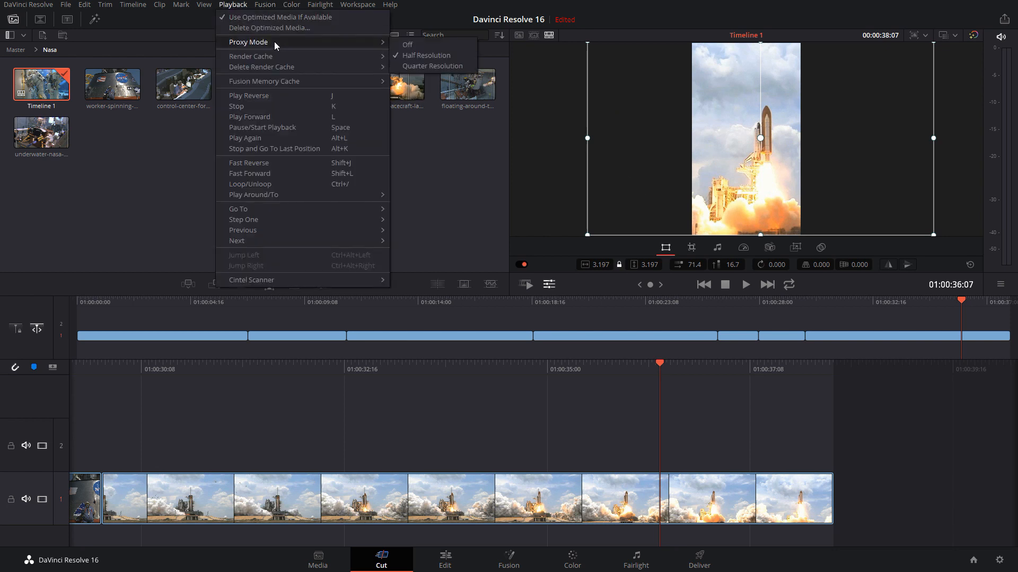
{"action": "left_click", "coordinate": [427, 65]}
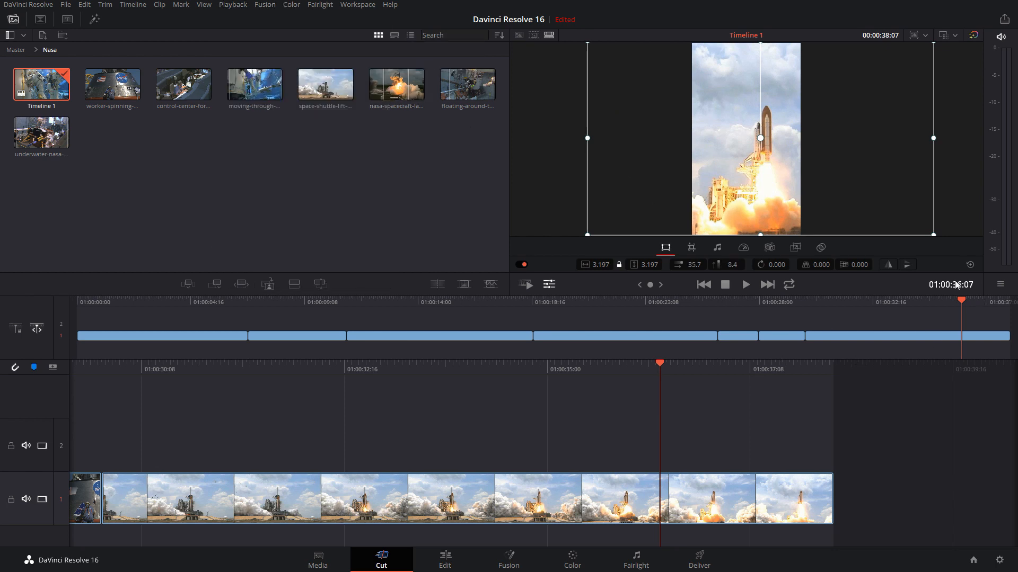
Play back the space shuttle clip repeatedly from its start to check the preview quality and playback smoothness
{"action": "left_click_drag", "start_coordinate": [954, 300], "coordinate": [808, 298]}
{"action": "key", "text": "space"}
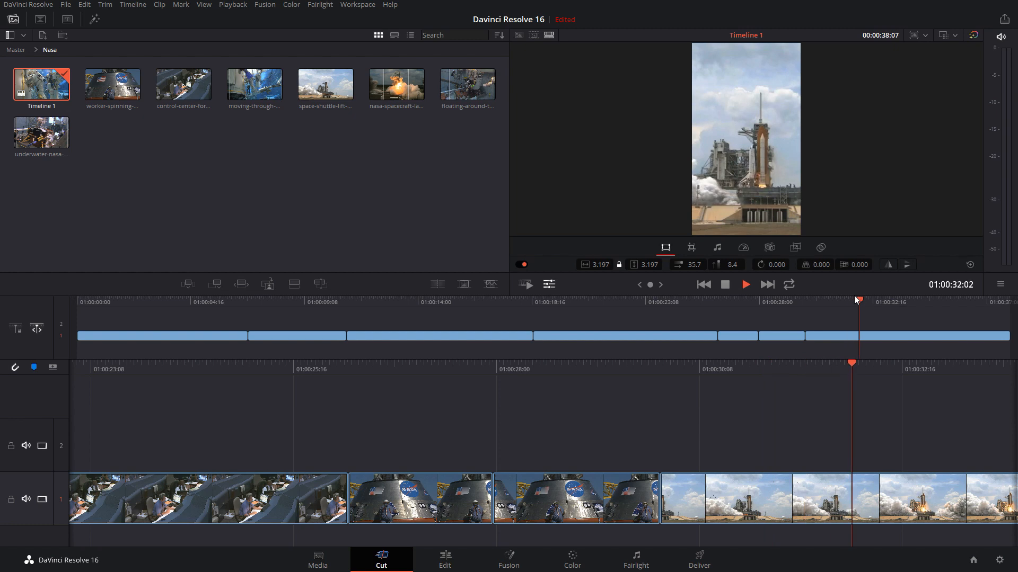
{"action": "key", "text": "space"}
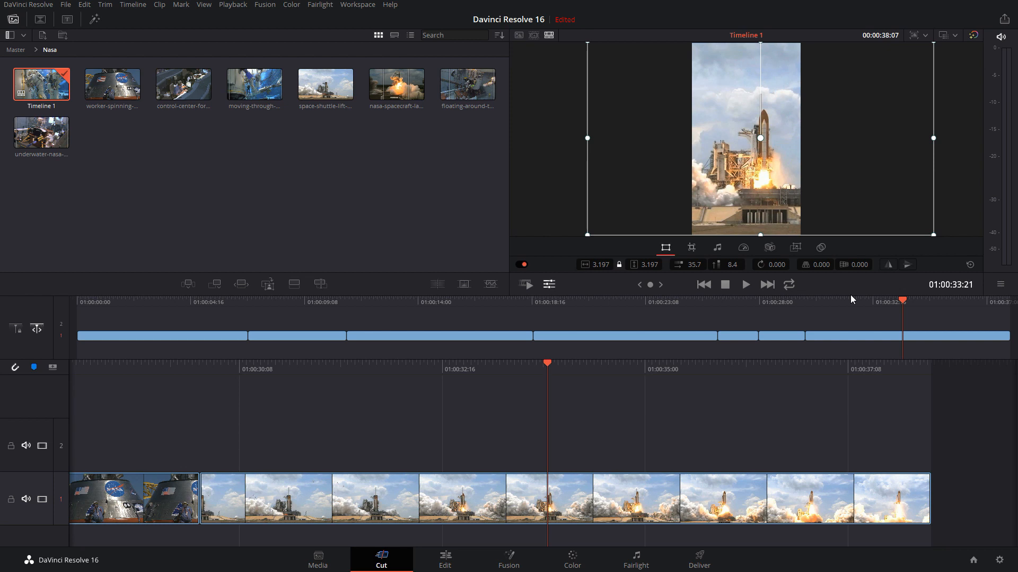
{"action": "key", "text": "space"}
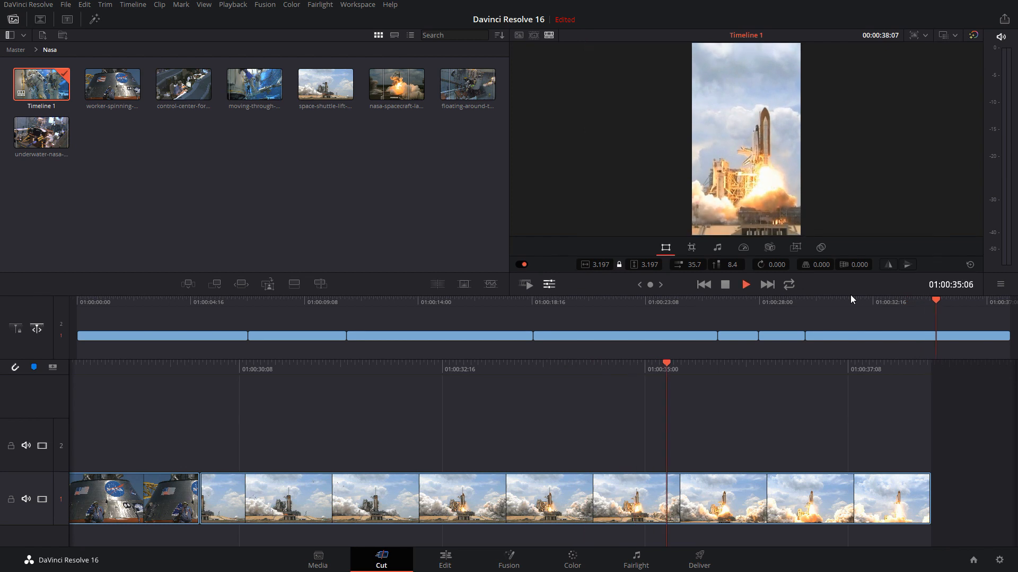
{"action": "key", "text": "space"}
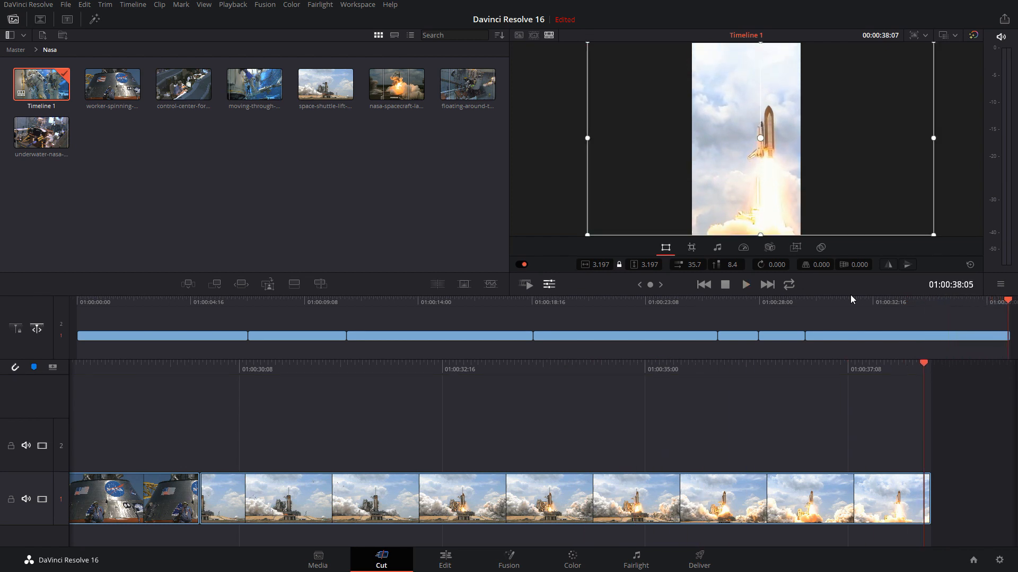
{"action": "left_click", "coordinate": [805, 301]}
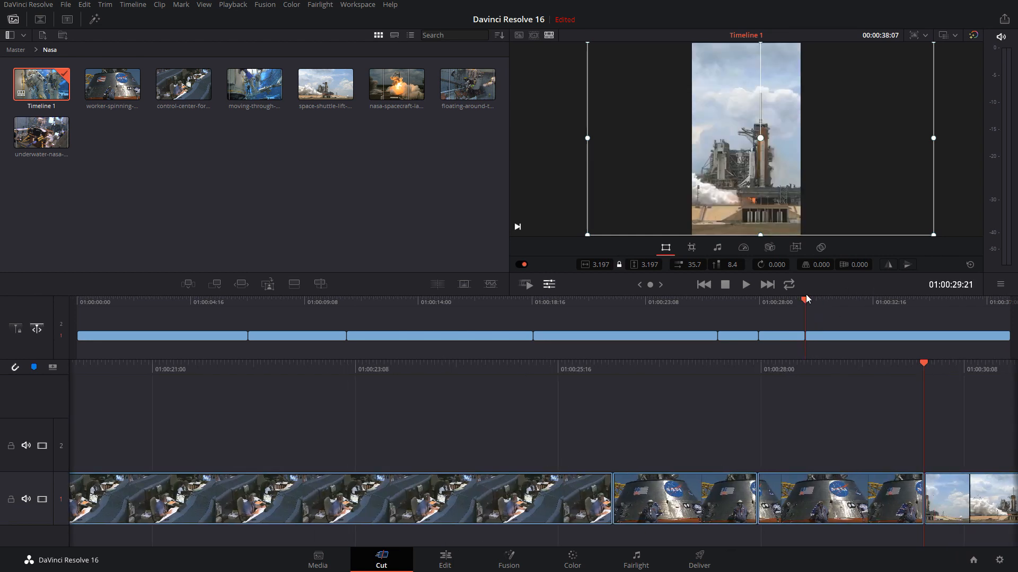
{"action": "key", "text": "space"}
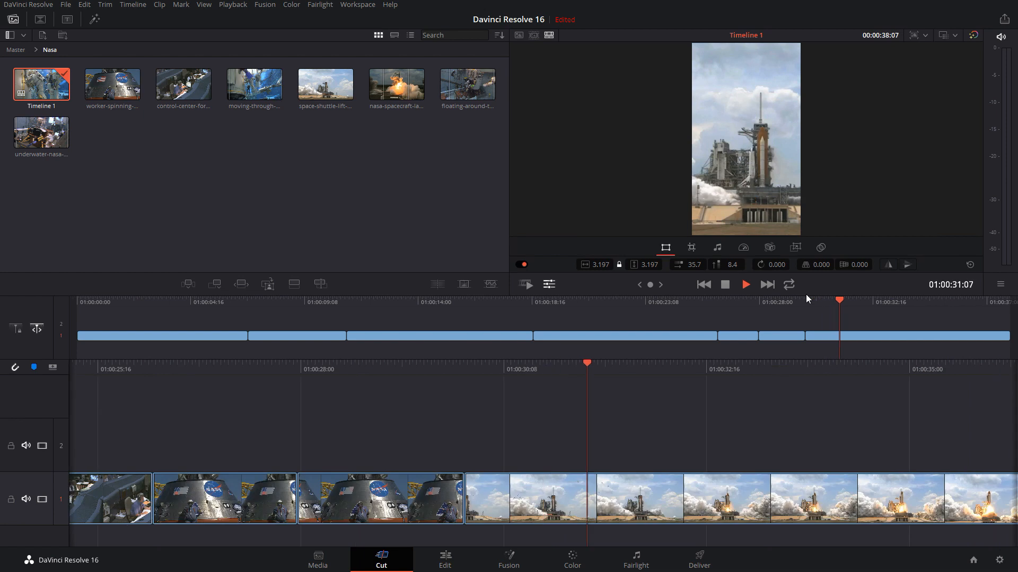
{"action": "key", "text": "space"}
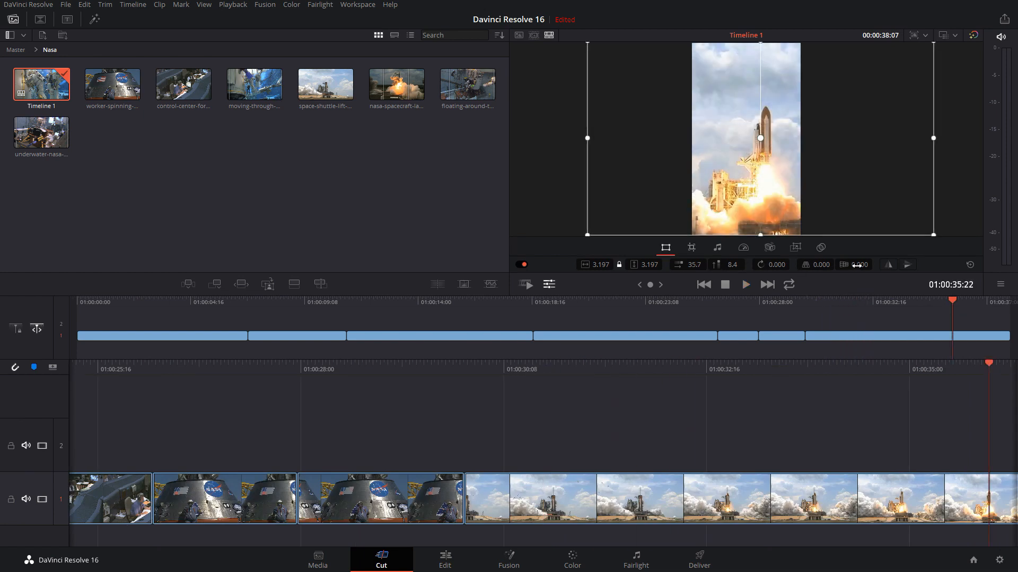
Try rotating the shuttle clip, reset its rotation, shift its position to about 45.1, 8.6, and tilt its pitch to 0.364 with yaw at 0.000
{"action": "left_click", "coordinate": [771, 265]}
{"action": "left_click_drag", "start_coordinate": [771, 264], "coordinate": [689, 264]}
{"action": "double_click", "coordinate": [777, 268]}
{"action": "left_click_drag", "start_coordinate": [741, 112], "coordinate": [768, 69]}
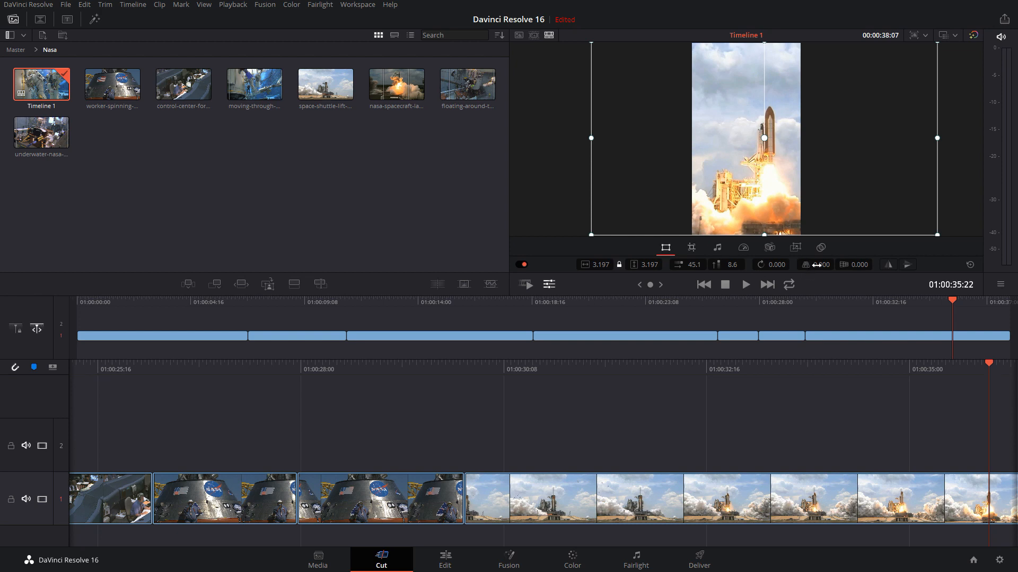
{"action": "left_click_drag", "start_coordinate": [815, 265], "coordinate": [874, 264]}
{"action": "double_click", "coordinate": [849, 267]}
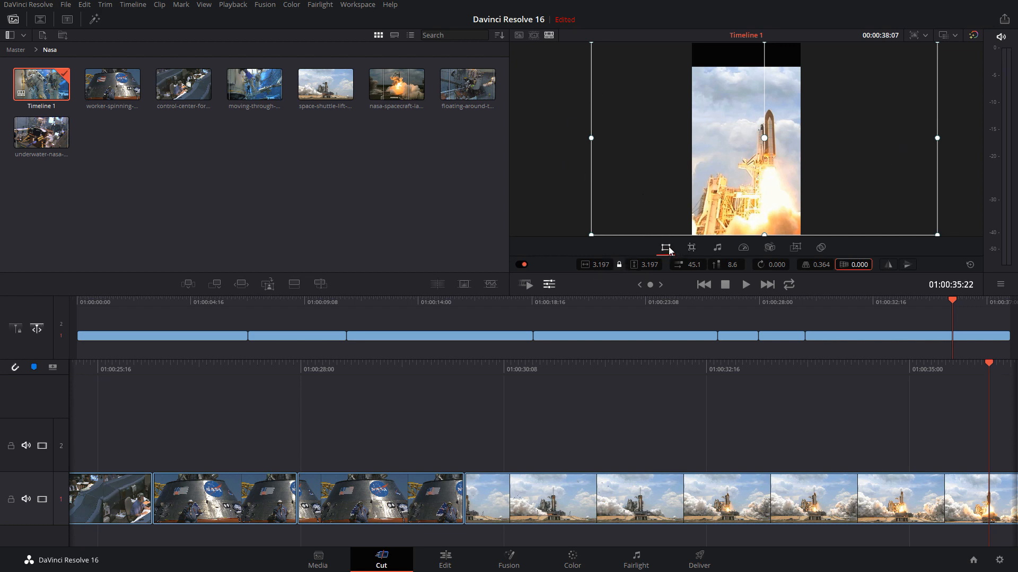
Set the project resolution to Full HD 1920 x 1080 and reset the shuttle clip's Transform settings
{"action": "left_click", "coordinate": [920, 36]}
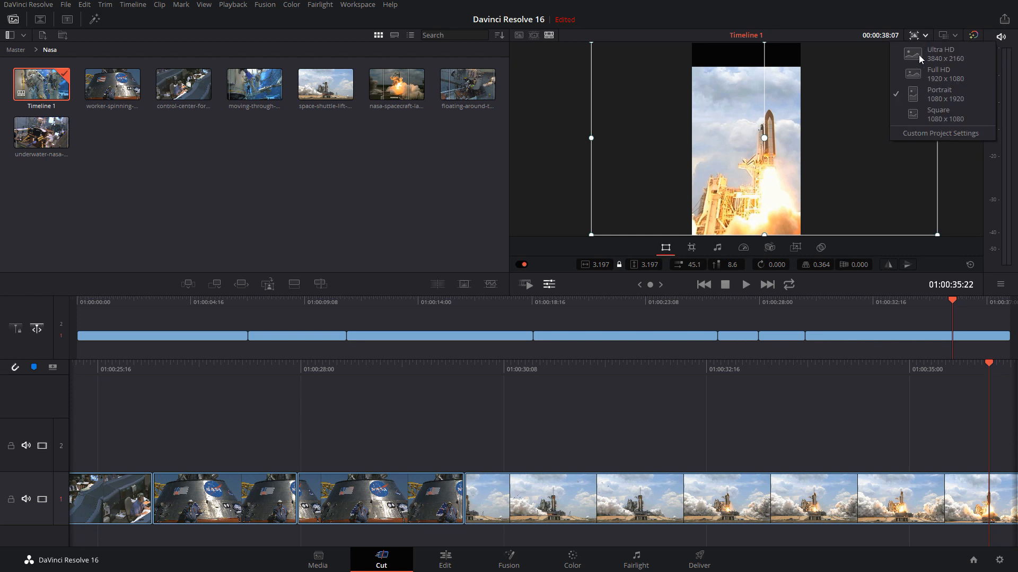
{"action": "left_click", "coordinate": [940, 78]}
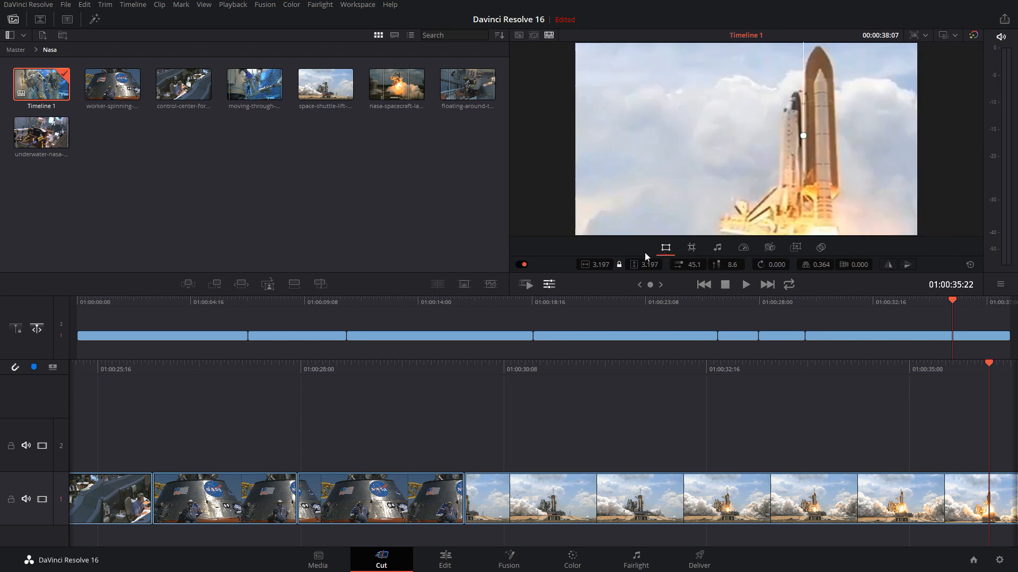
{"action": "left_click", "coordinate": [971, 266]}
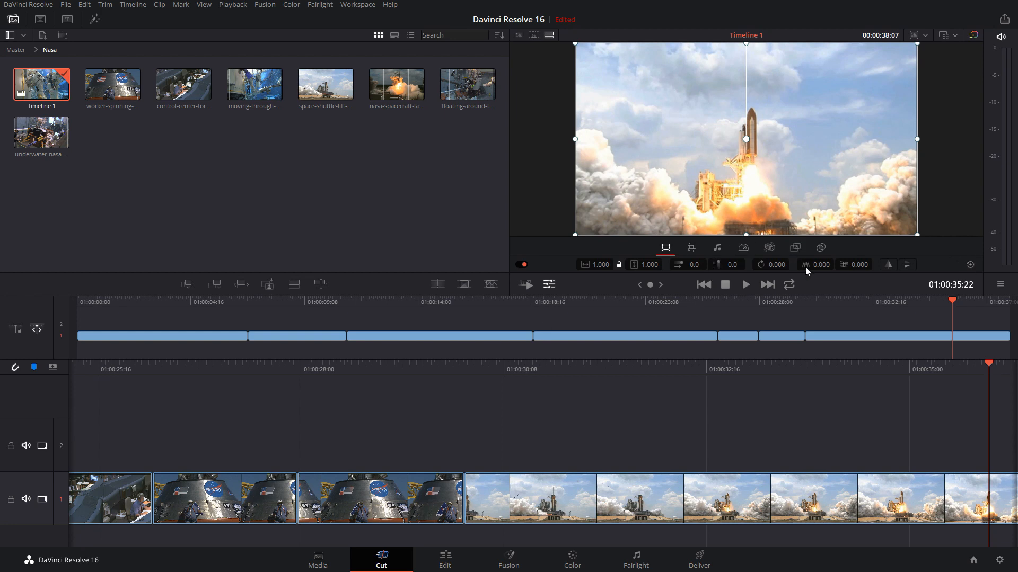
Try a pitch of 0.347 and a yaw of 0.690 on the shuttle clip, and then reset its Transform settings
{"action": "left_click_drag", "start_coordinate": [821, 266], "coordinate": [820, 265]}
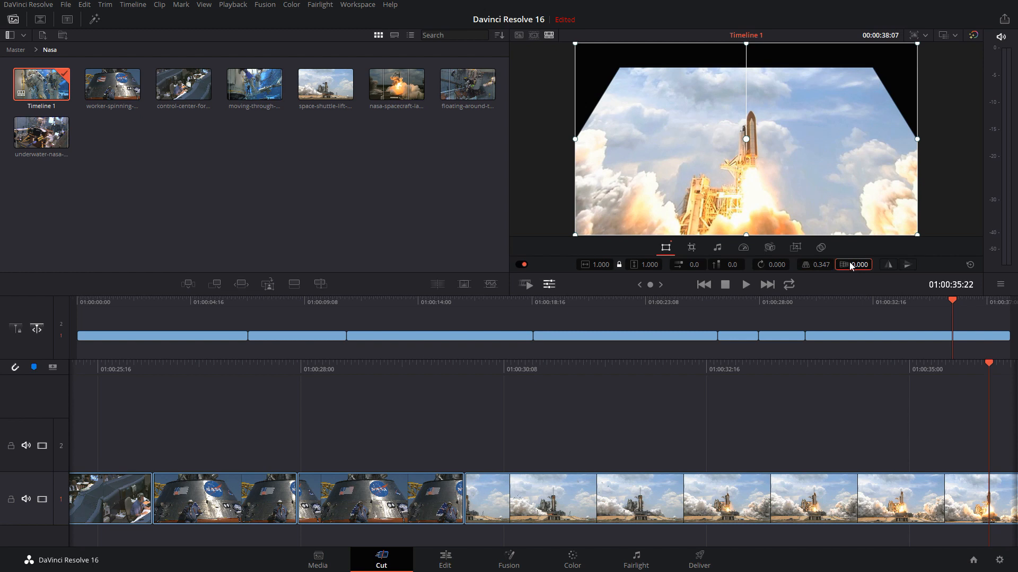
{"action": "left_click_drag", "start_coordinate": [854, 264], "coordinate": [855, 264]}
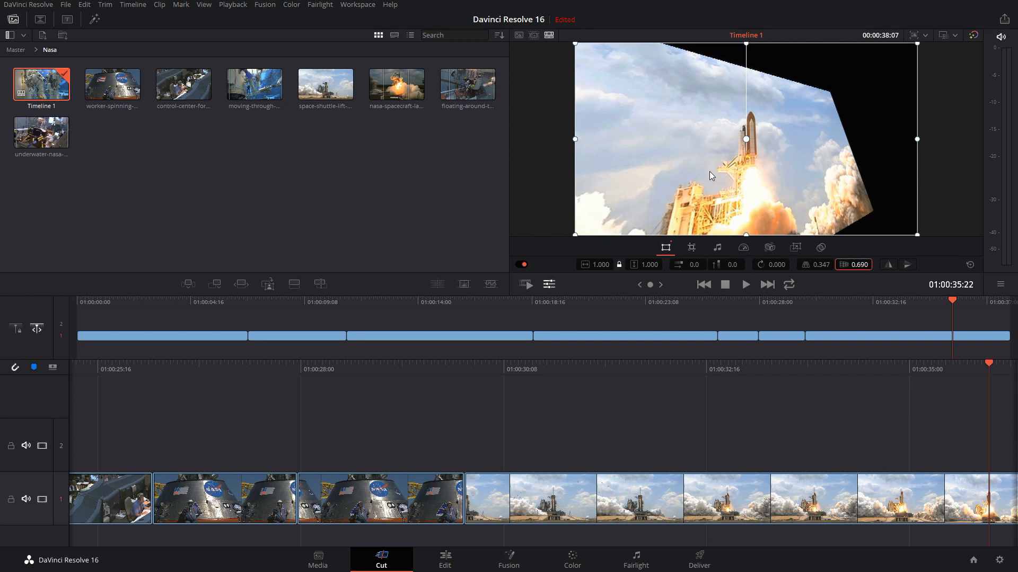
{"action": "left_click", "coordinate": [970, 265]}
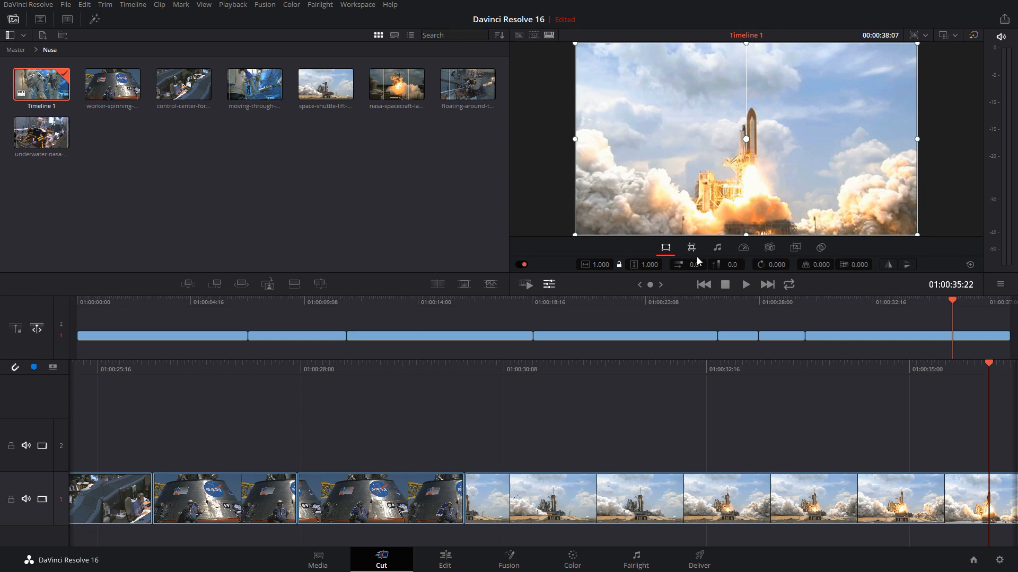
Toggle the Transform adjustments and hide the viewer's clip tools
{"action": "left_click", "coordinate": [523, 265]}
{"action": "left_click", "coordinate": [549, 284]}
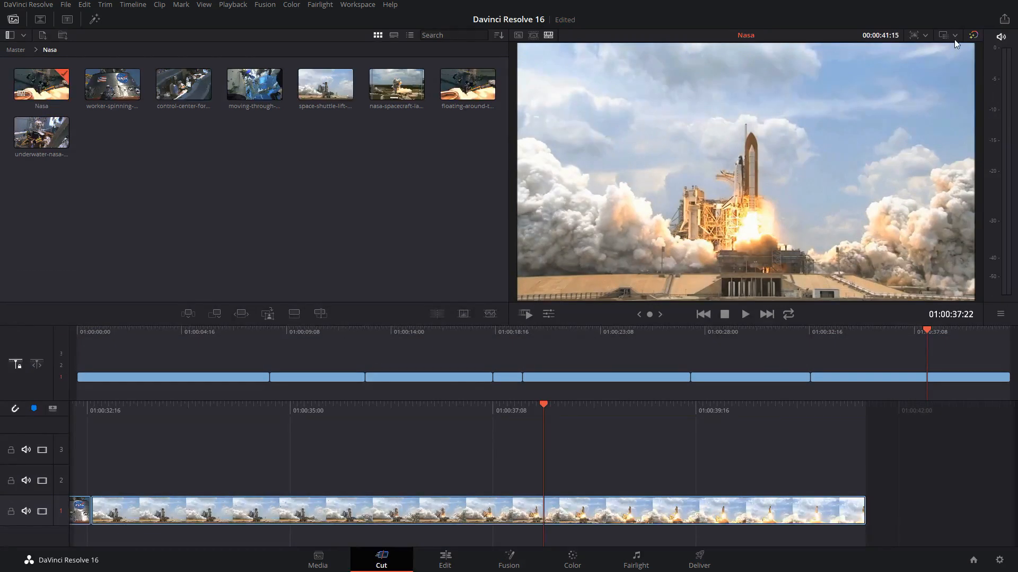
Review the Color Science options for the Nasa timeline, keeping DaVinci YRGB selected
{"action": "left_click", "coordinate": [954, 37]}
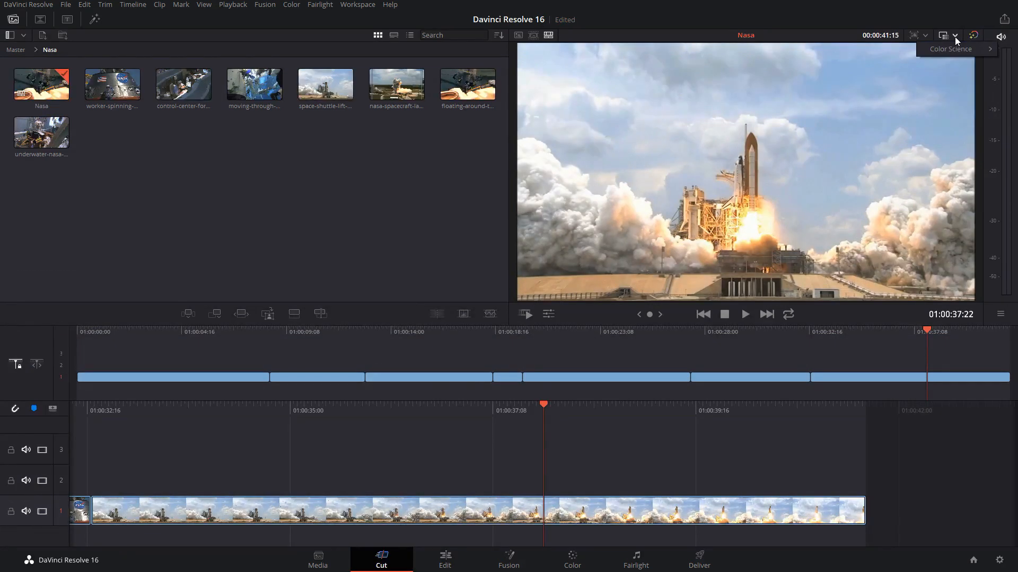
{"action": "mouse_move", "coordinate": [951, 53]}
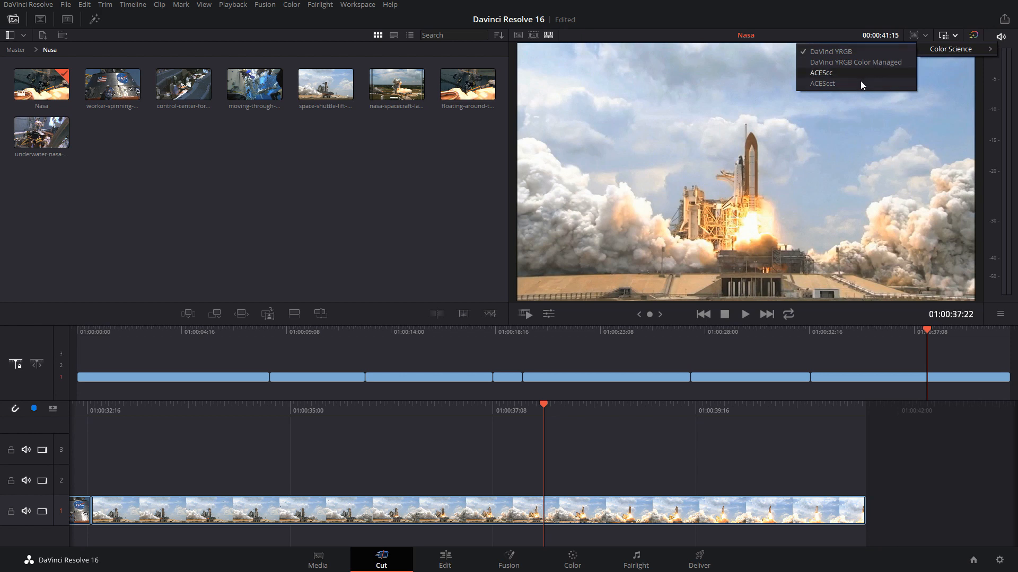
{"action": "left_click", "coordinate": [852, 53]}
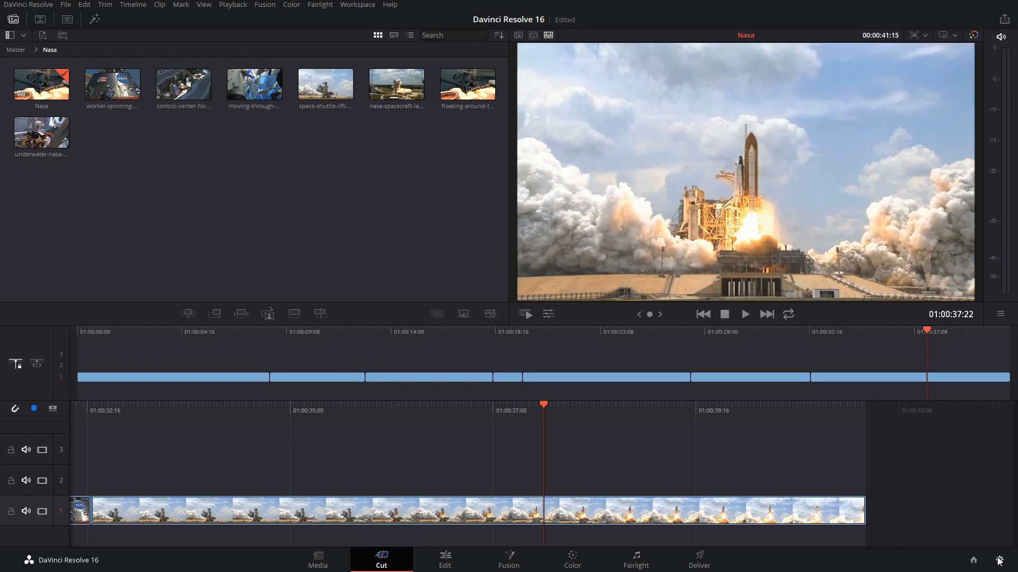
Examine the Master Settings and Color Management pages of the project settings, and leave without saving
{"action": "left_click", "coordinate": [998, 560]}
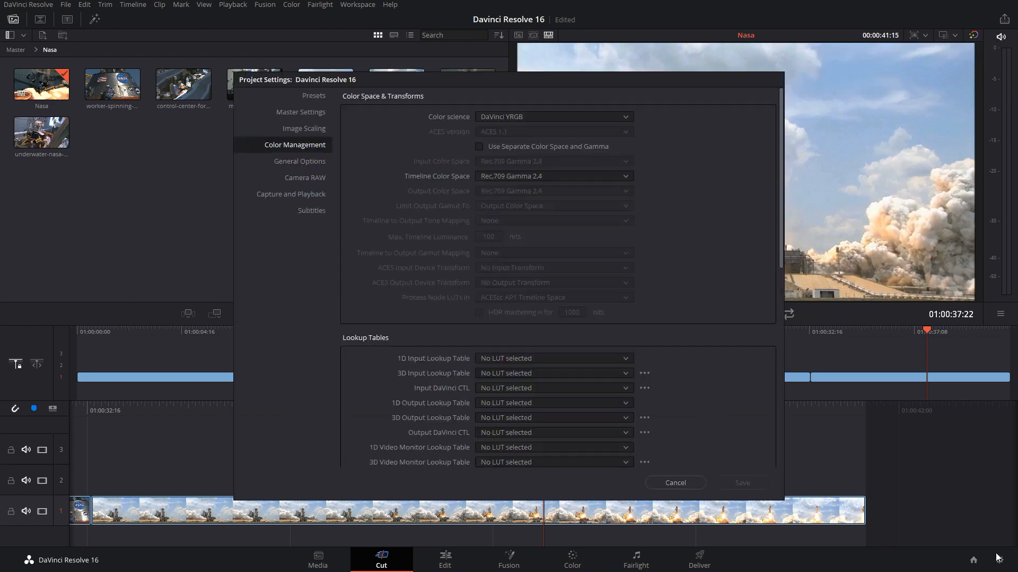
{"action": "left_click", "coordinate": [284, 112]}
{"action": "left_click", "coordinate": [285, 147]}
{"action": "left_click", "coordinate": [691, 484]}
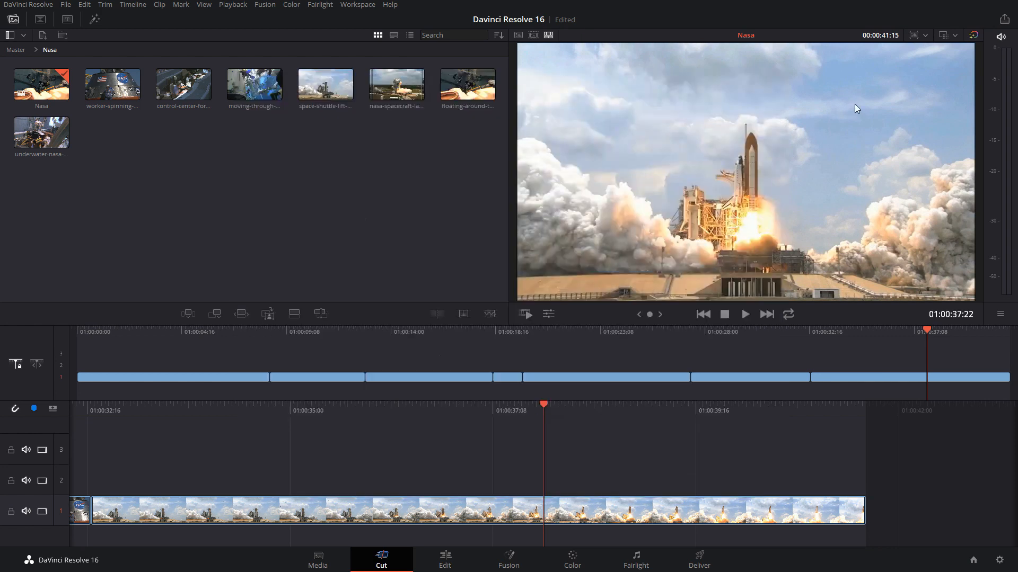
Set the project's Color Science to ACEScc and recheck the available Color Science options
{"action": "left_click", "coordinate": [953, 37]}
{"action": "mouse_move", "coordinate": [953, 48]}
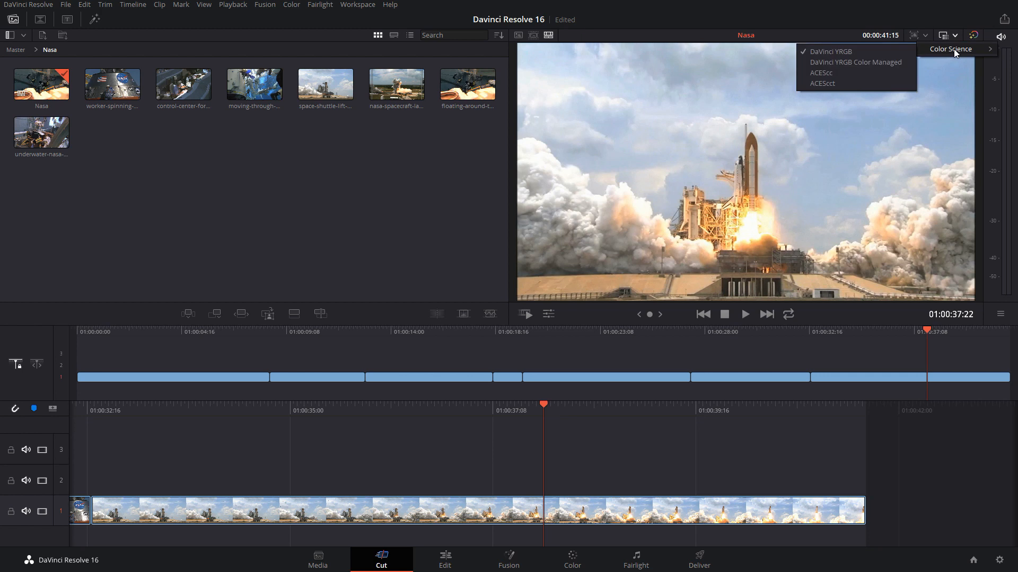
{"action": "left_click", "coordinate": [863, 77]}
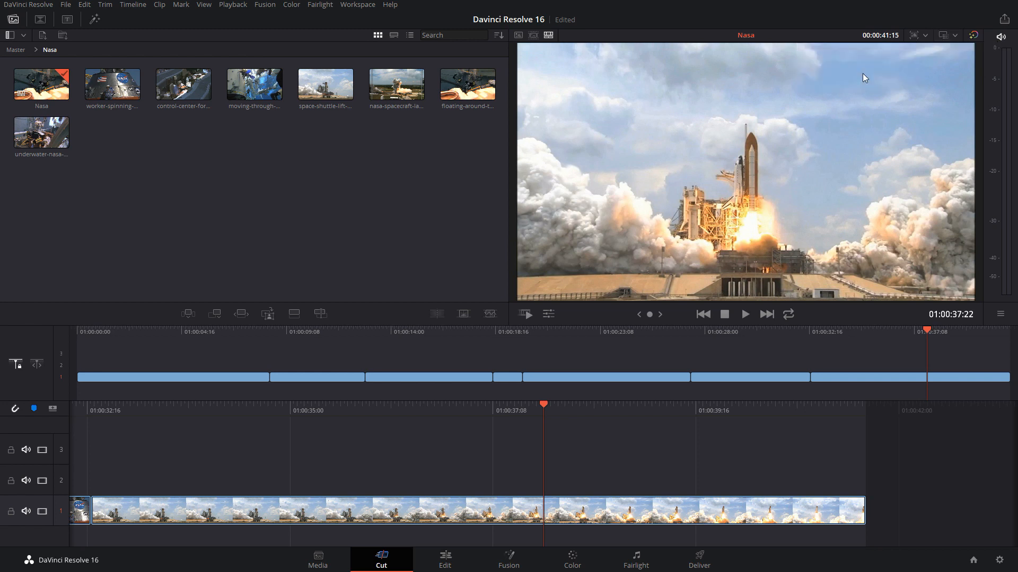
{"action": "left_click", "coordinate": [954, 37]}
{"action": "mouse_move", "coordinate": [941, 53]}
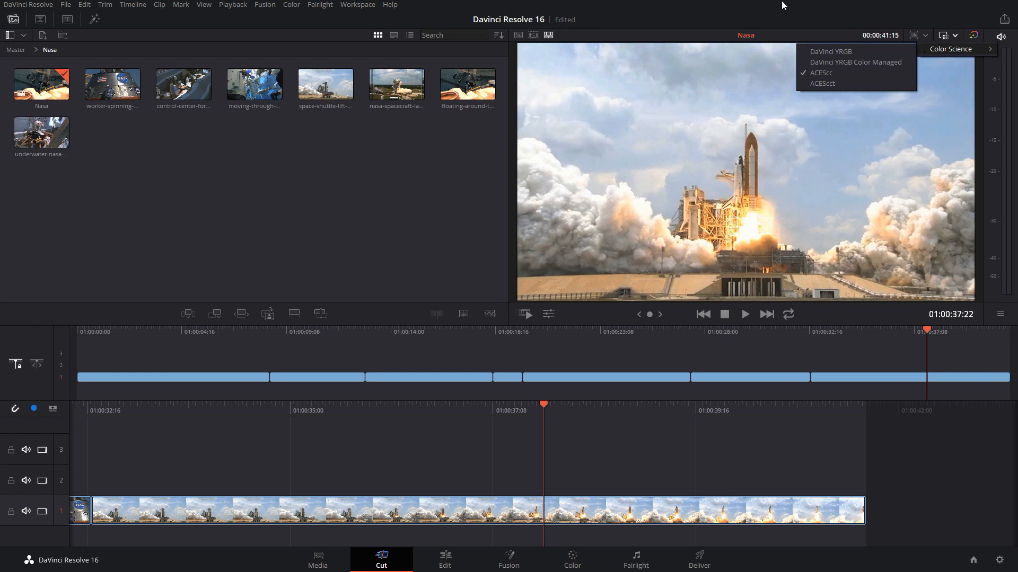
{"action": "left_click", "coordinate": [816, 85]}
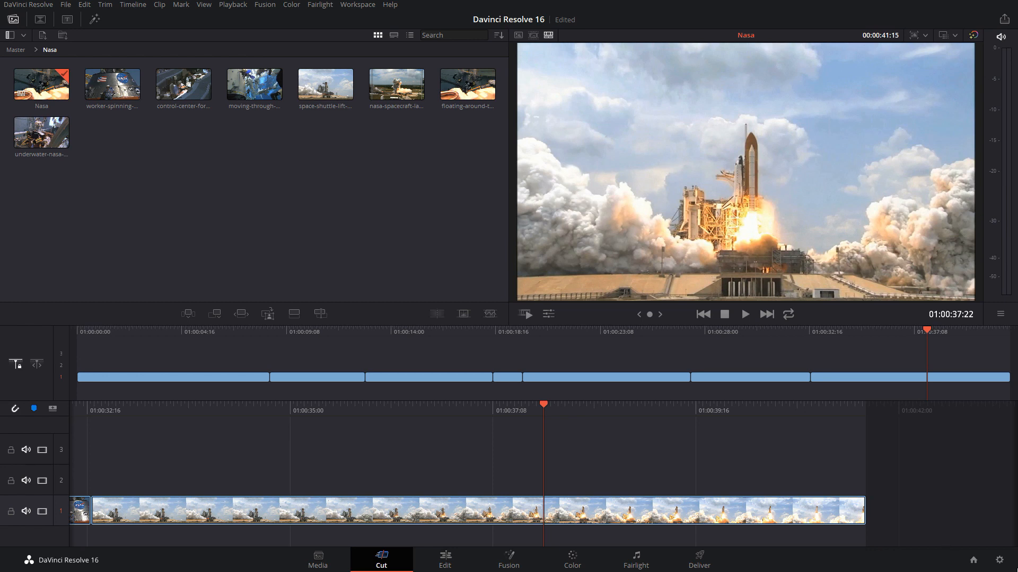
Examine the ACES options in the project's Color Management settings, including the ACES Input Device Transform choices, and cancel
{"action": "left_click", "coordinate": [999, 560]}
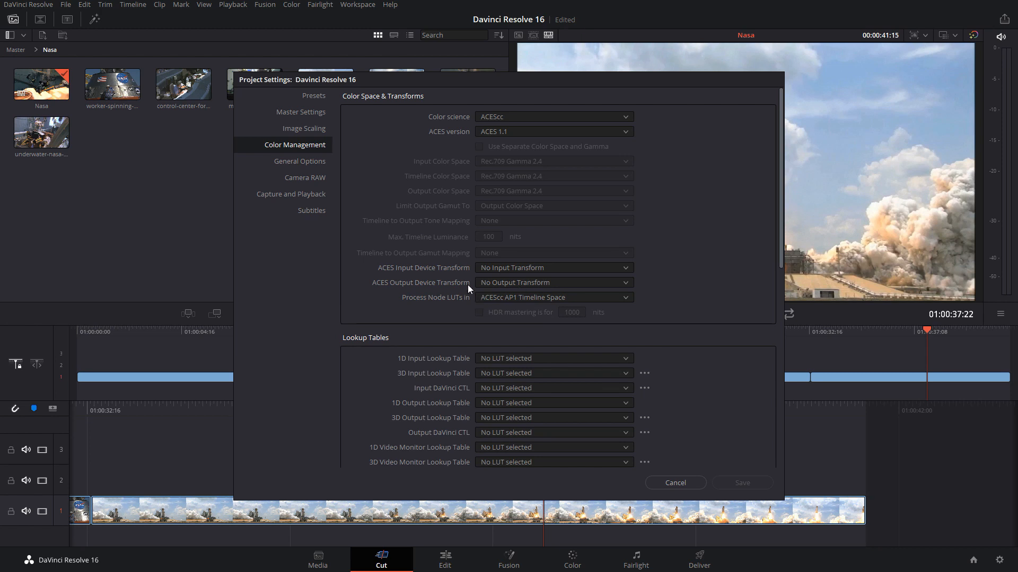
{"action": "left_click", "coordinate": [511, 267]}
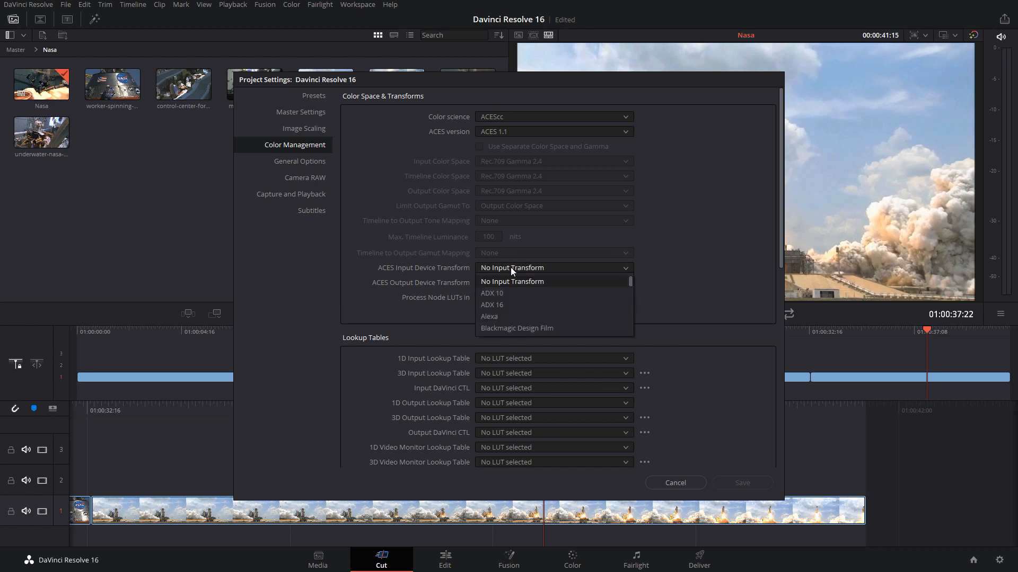
{"action": "left_click", "coordinate": [510, 267]}
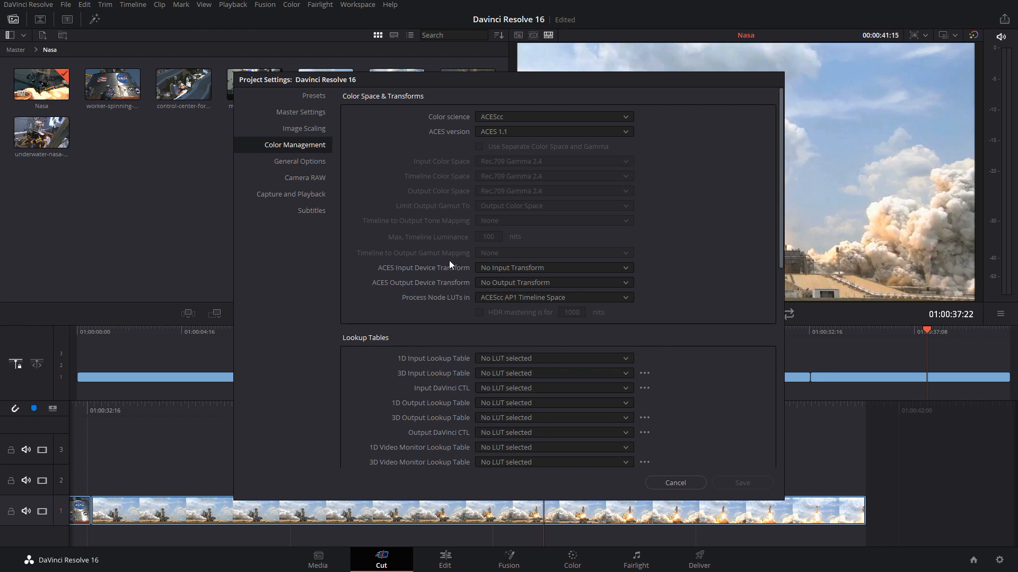
{"action": "left_click", "coordinate": [681, 483]}
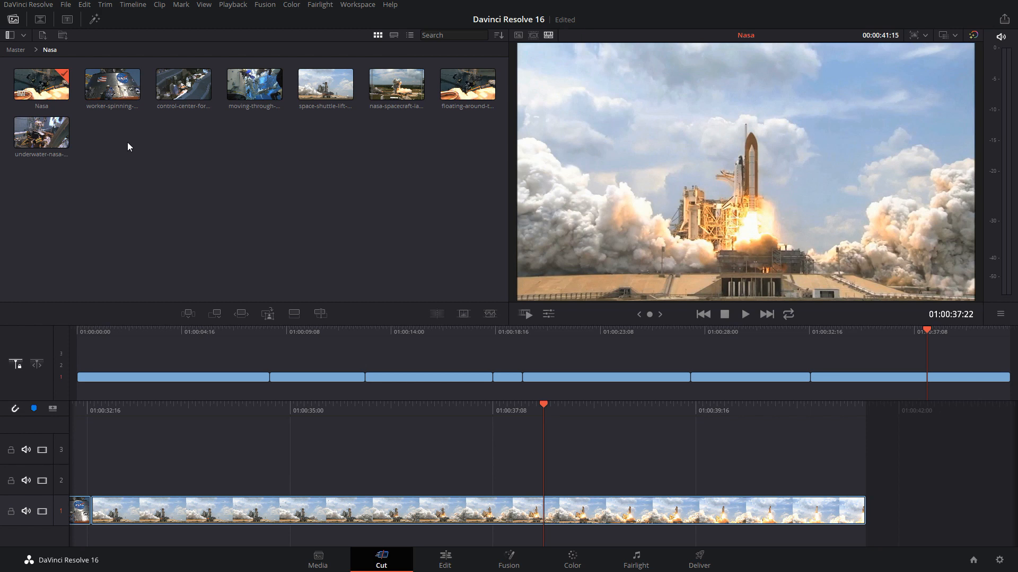
Examine the context options of the selected video clips in the Nasa bin and recheck the Color Science choices
{"action": "left_click_drag", "start_coordinate": [109, 123], "coordinate": [473, 90]}
{"action": "right_click", "coordinate": [309, 85]}
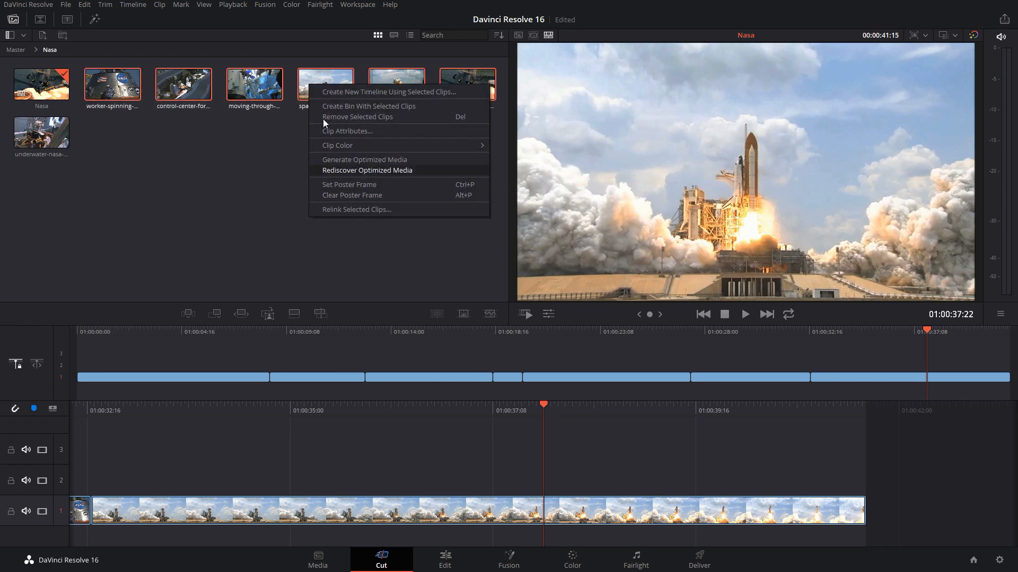
{"action": "left_click", "coordinate": [239, 173]}
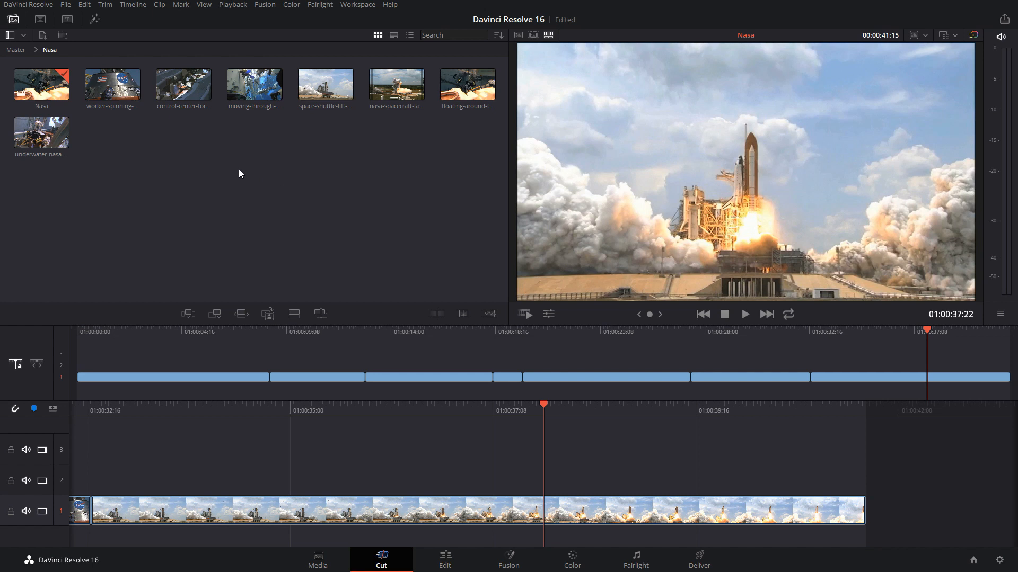
{"action": "left_click", "coordinate": [955, 33]}
{"action": "mouse_move", "coordinate": [954, 48]}
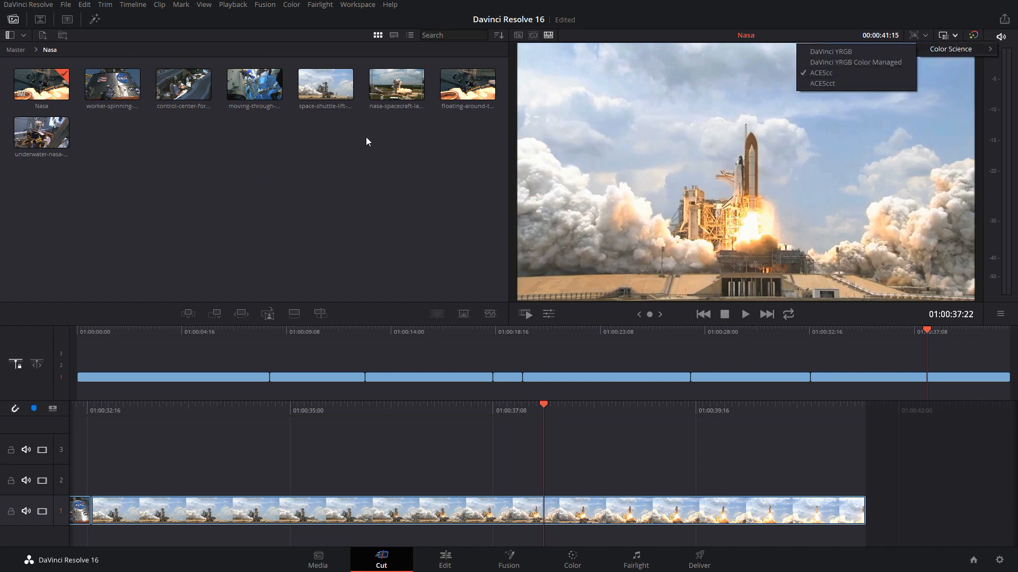
{"action": "left_click", "coordinate": [292, 162]}
{"action": "left_click_drag", "start_coordinate": [113, 167], "coordinate": [472, 69]}
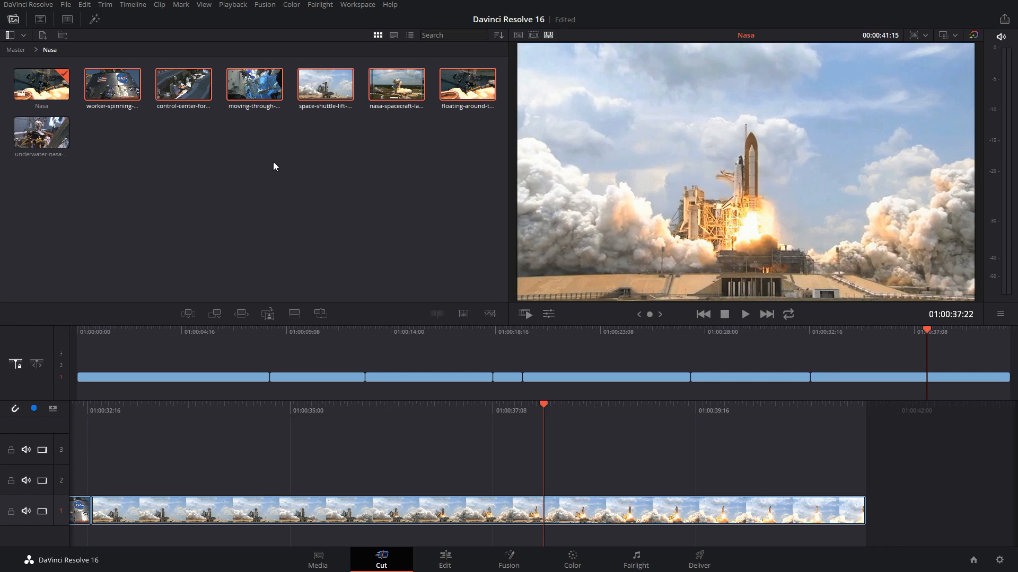
{"action": "right_click", "coordinate": [272, 92]}
{"action": "left_click", "coordinate": [198, 208]}
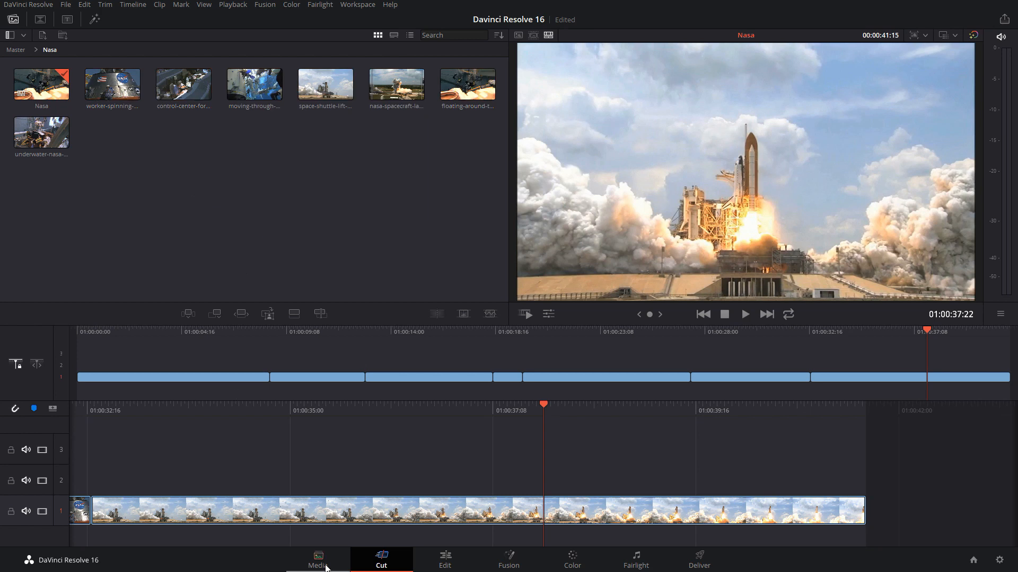
Switch to the Media page
{"action": "left_click", "coordinate": [318, 564]}
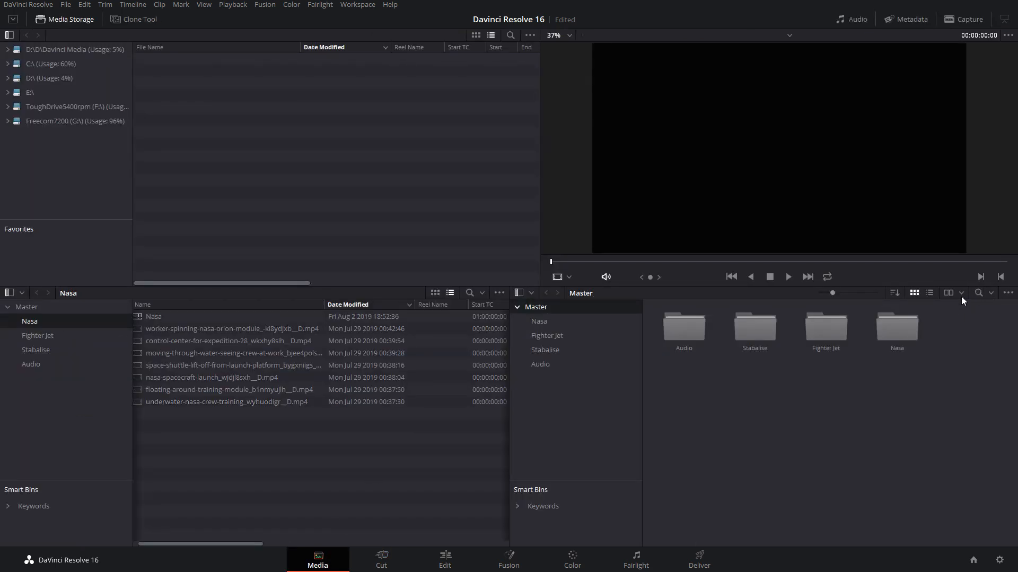
Show only the Nasa bin as thumbnails and examine the ACES Input Transform choices for its selected video clips
{"action": "left_click", "coordinate": [936, 306]}
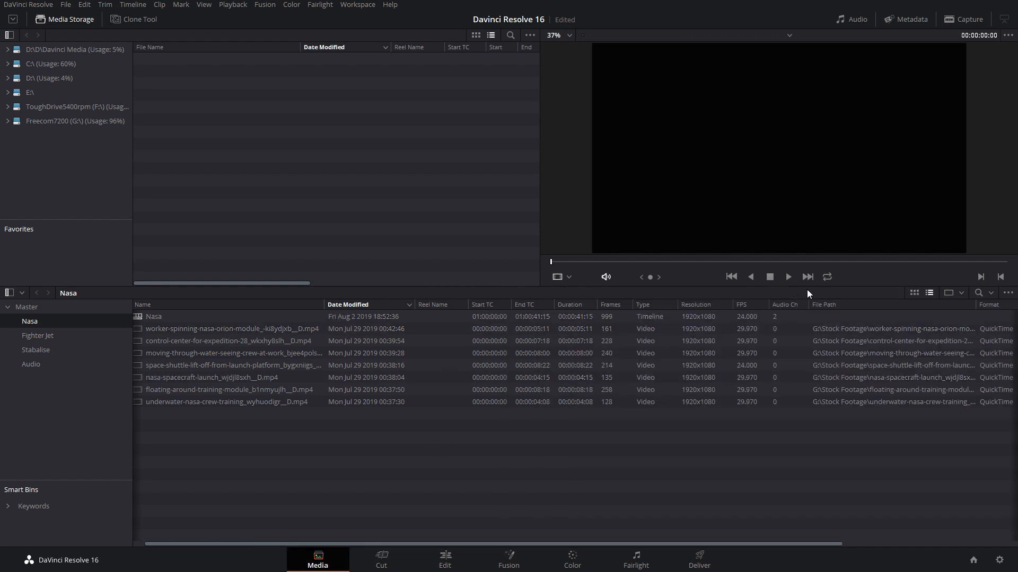
{"action": "left_click", "coordinate": [914, 293]}
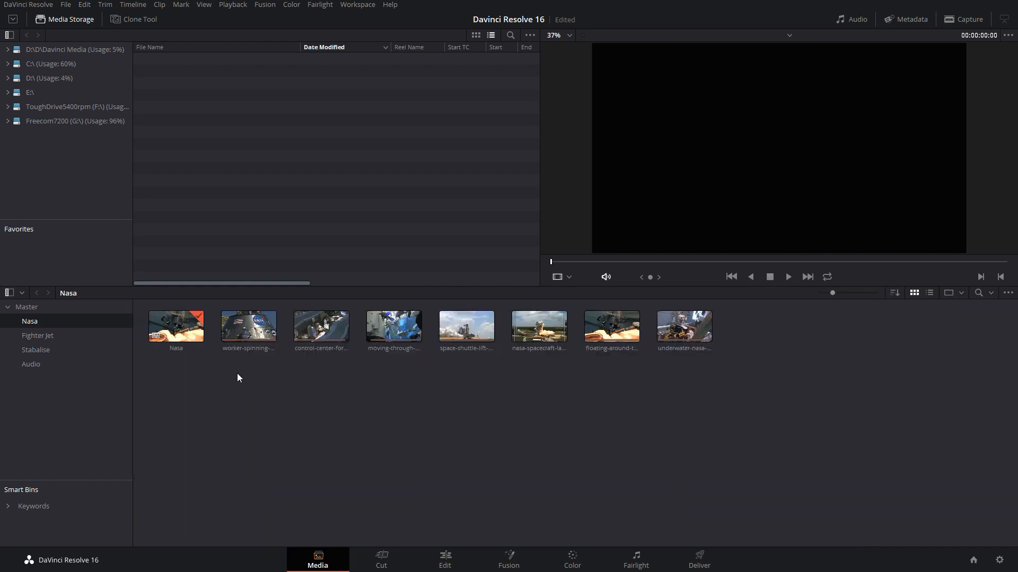
{"action": "left_click_drag", "start_coordinate": [238, 375], "coordinate": [721, 331]}
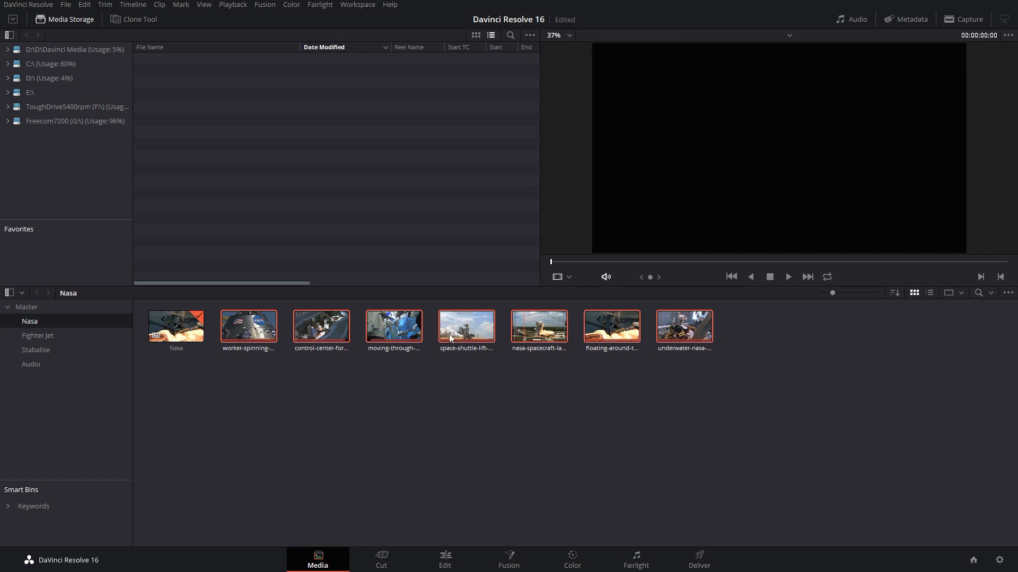
{"action": "right_click", "coordinate": [325, 333]}
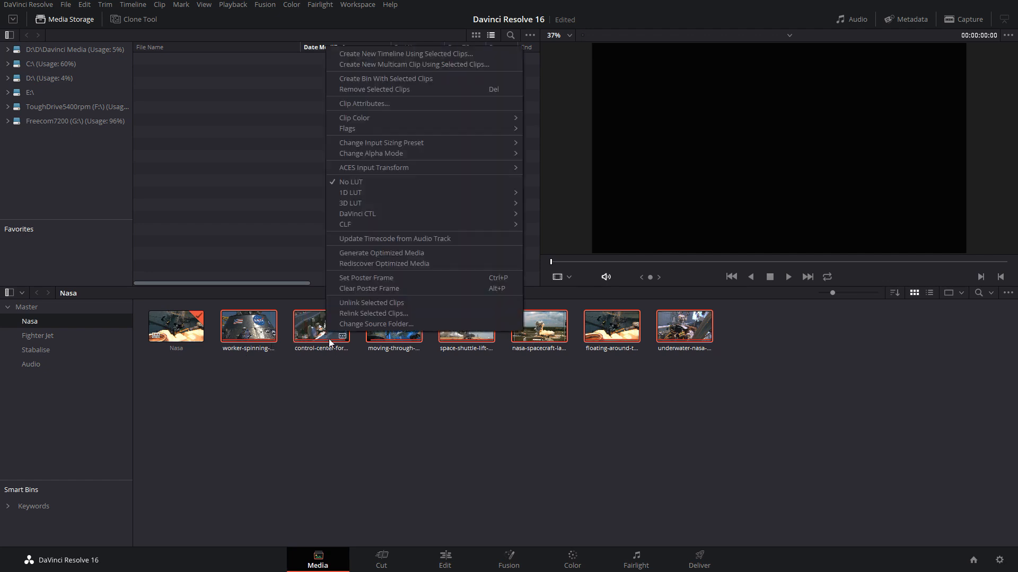
{"action": "mouse_move", "coordinate": [374, 167]}
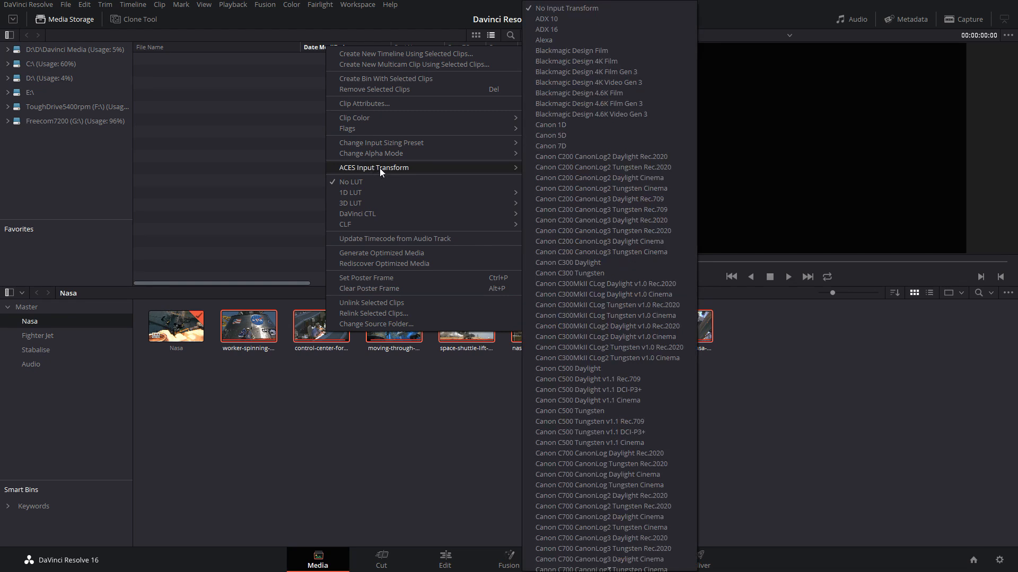
{"action": "left_click", "coordinate": [339, 405]}
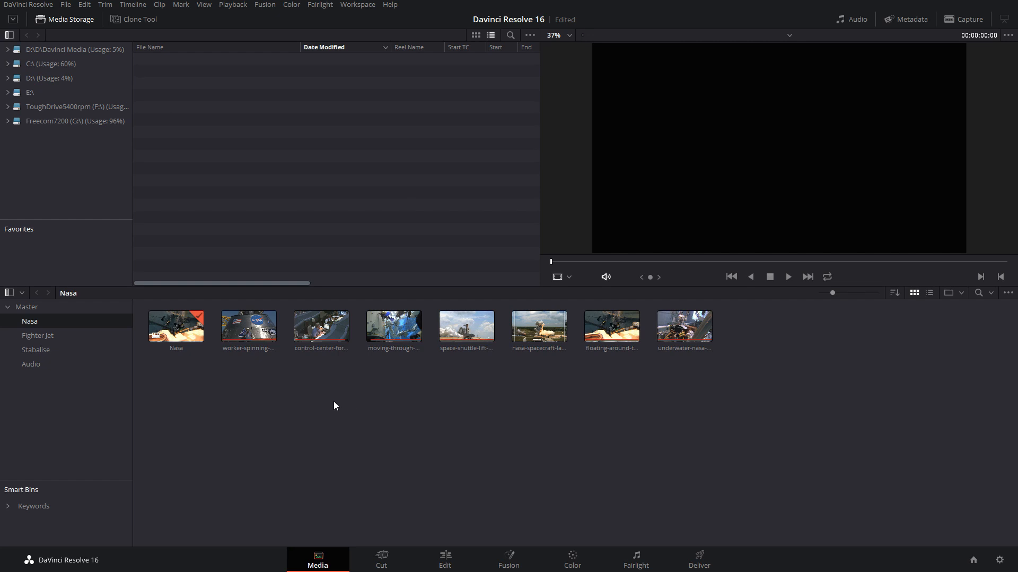
Review the project's Color Management settings, cancel, and recheck the Color Science choices on the Cut page
{"action": "left_click", "coordinate": [999, 561]}
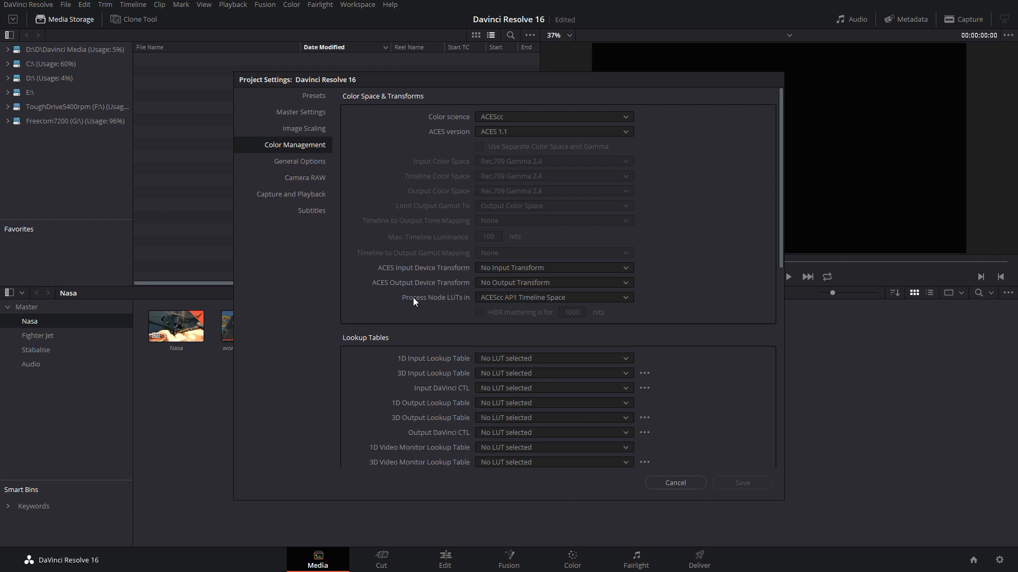
{"action": "left_click", "coordinate": [686, 483]}
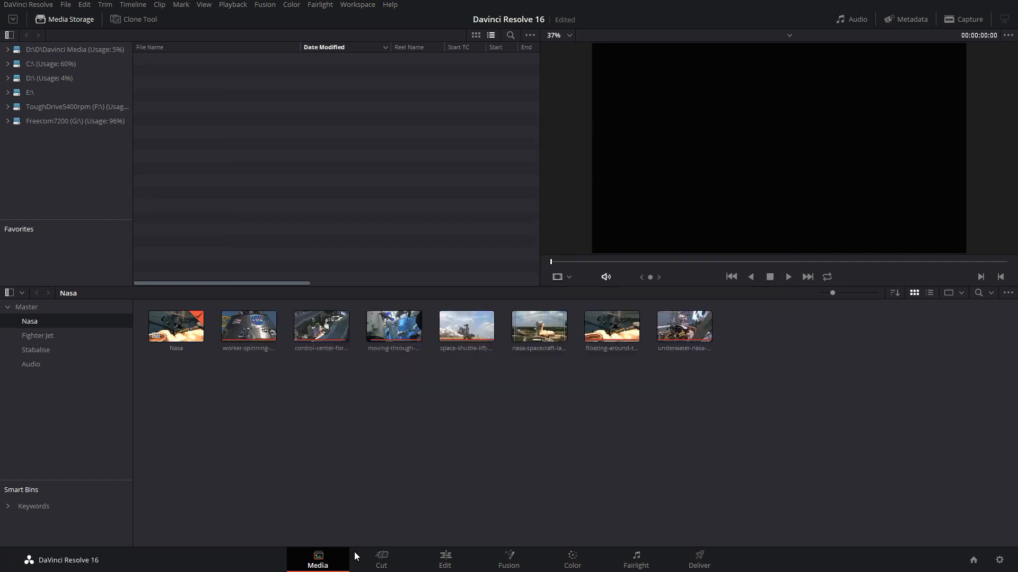
{"action": "left_click", "coordinate": [381, 557]}
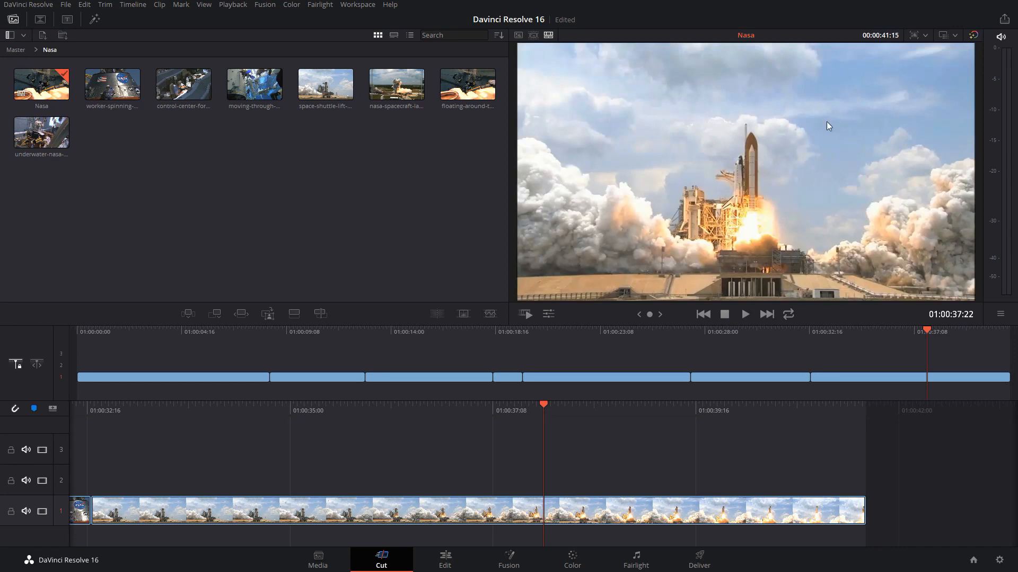
{"action": "left_click", "coordinate": [953, 37]}
{"action": "mouse_move", "coordinate": [946, 48]}
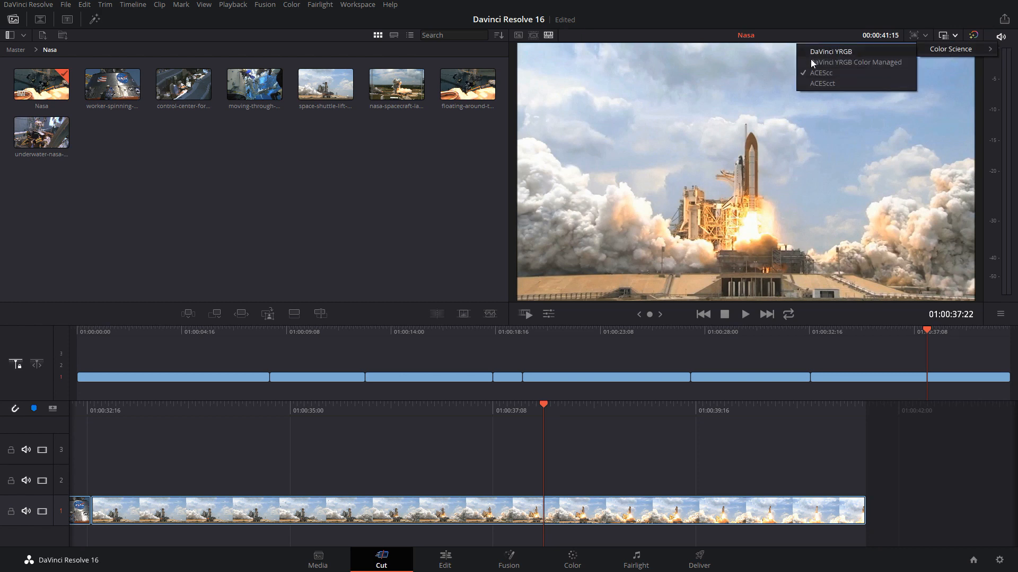
{"action": "left_click", "coordinate": [263, 174]}
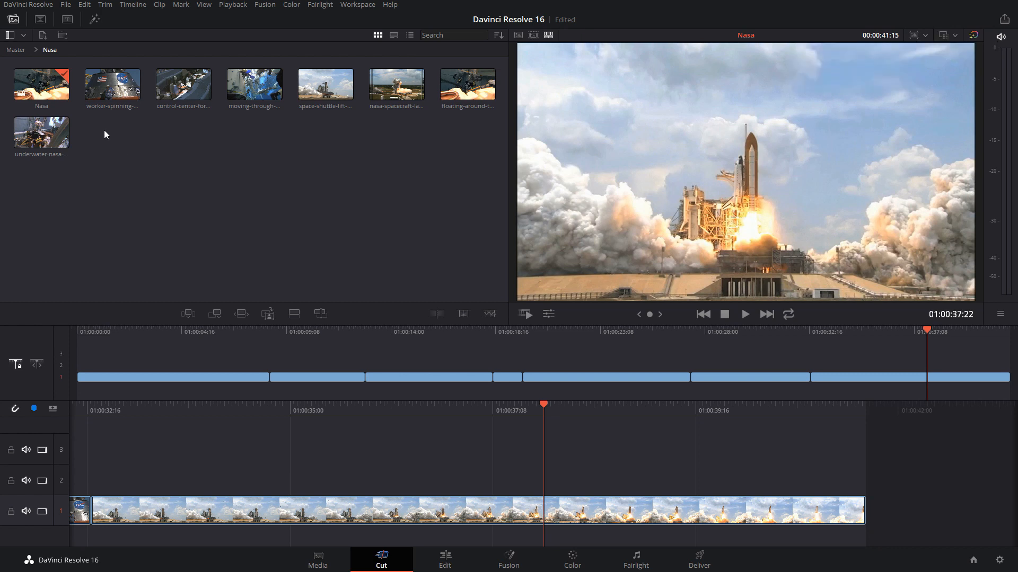
Examine the context options, including Clip Color, for the selected Nasa clips on the Cut page
{"action": "left_click_drag", "start_coordinate": [104, 129], "coordinate": [430, 69]}
{"action": "right_click", "coordinate": [318, 90]}
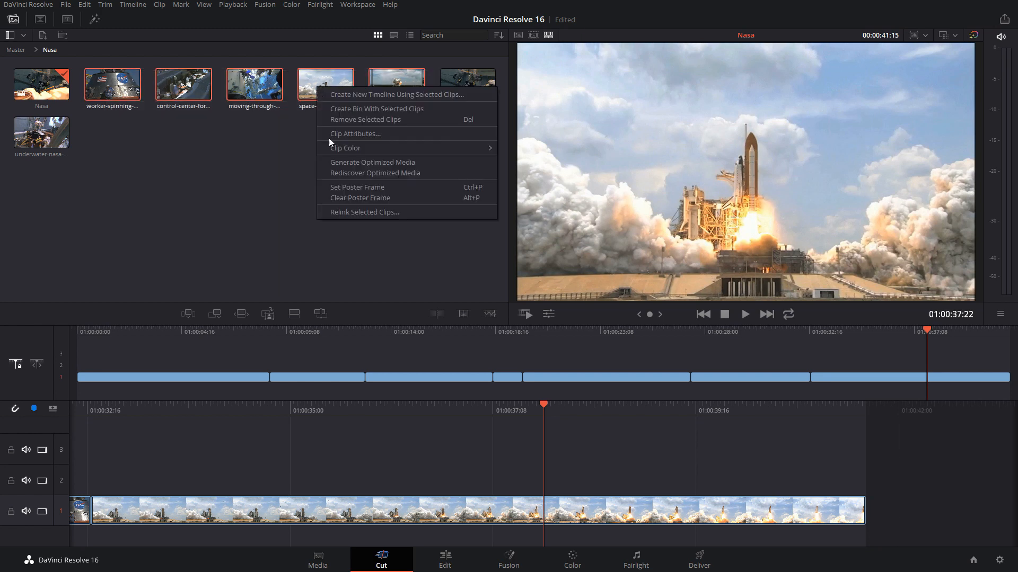
{"action": "mouse_move", "coordinate": [338, 147]}
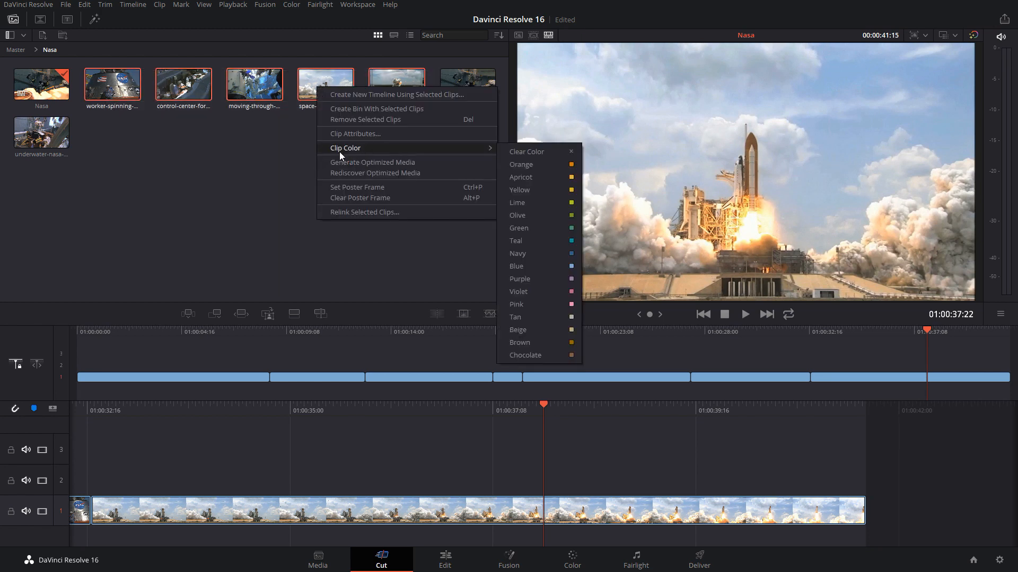
{"action": "left_click", "coordinate": [263, 147]}
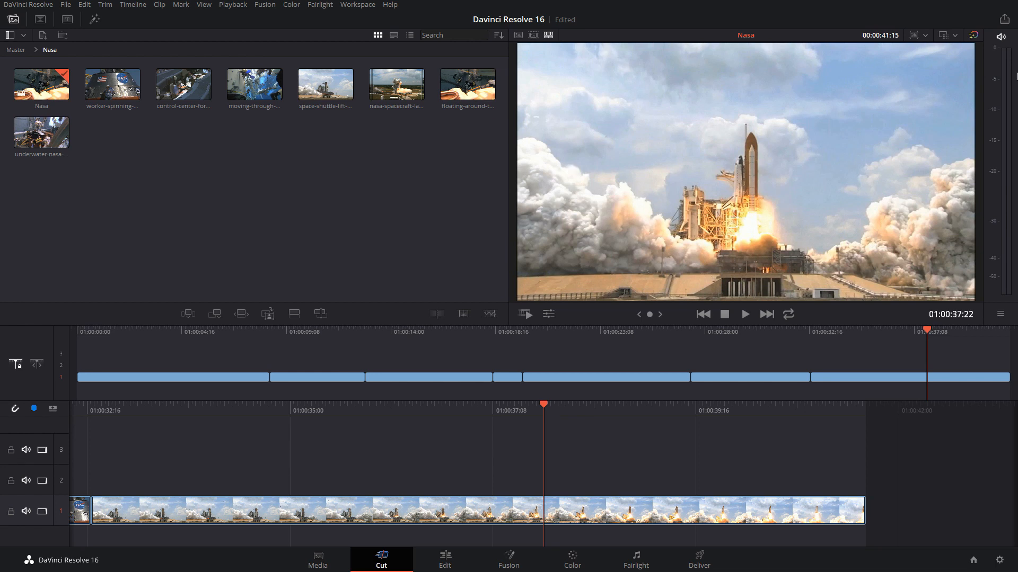
Set the project's Color Science to DaVinci YRGB
{"action": "left_click", "coordinate": [952, 34]}
{"action": "mouse_move", "coordinate": [952, 50]}
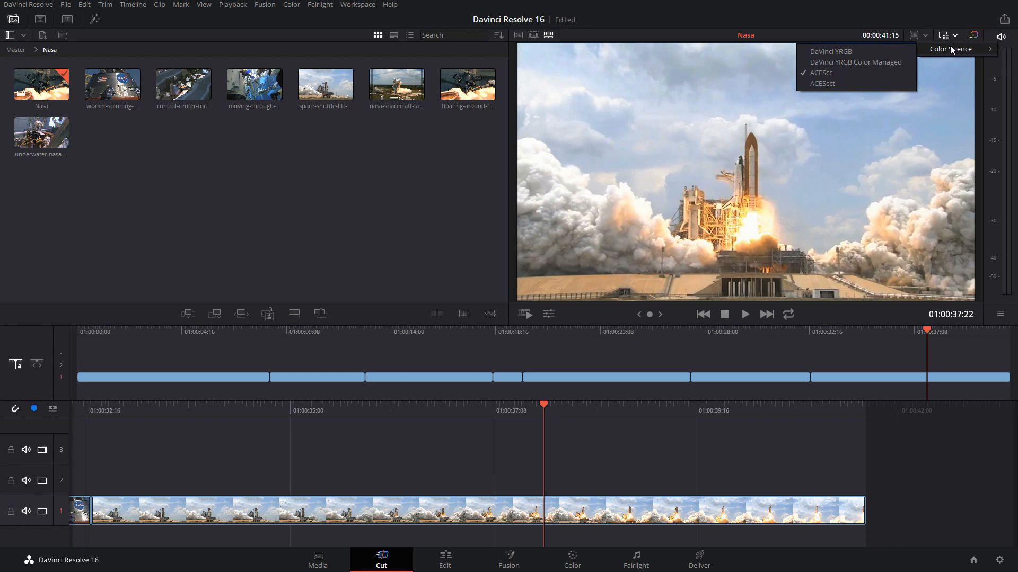
{"action": "left_click", "coordinate": [861, 52]}
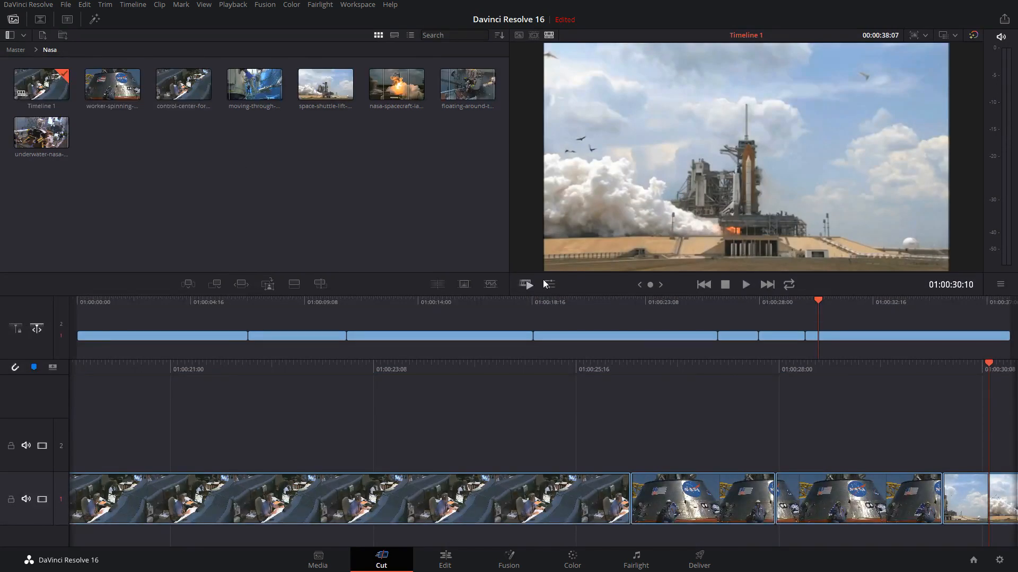
Show the clip tools and crop the shuttle launch clip by about 7.15 on the left, 25.12 on the right and 30.30 on the top
{"action": "left_click", "coordinate": [547, 287]}
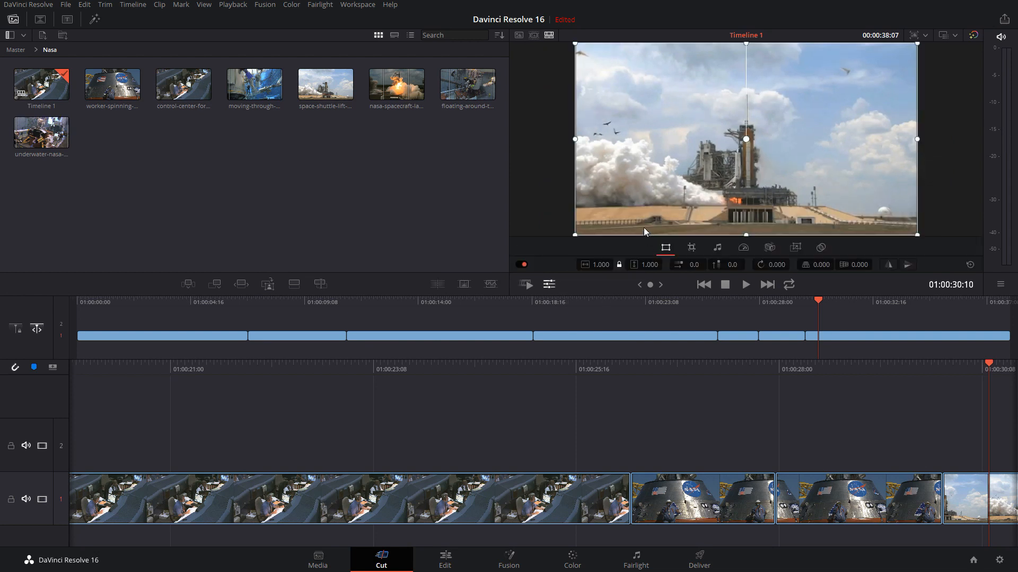
{"action": "left_click", "coordinate": [692, 249]}
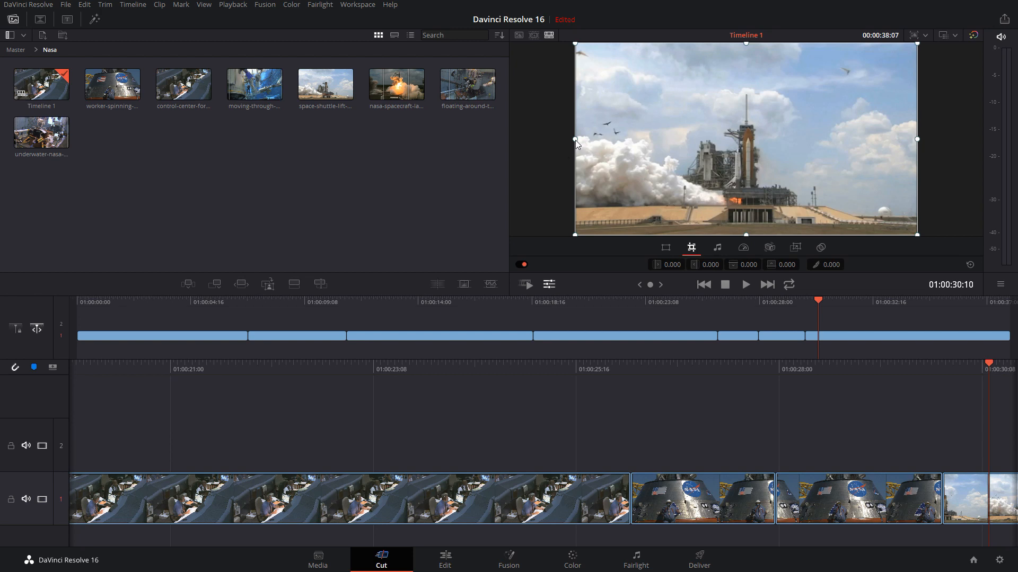
{"action": "left_click_drag", "start_coordinate": [575, 140], "coordinate": [599, 138]}
{"action": "left_click_drag", "start_coordinate": [918, 140], "coordinate": [828, 142]}
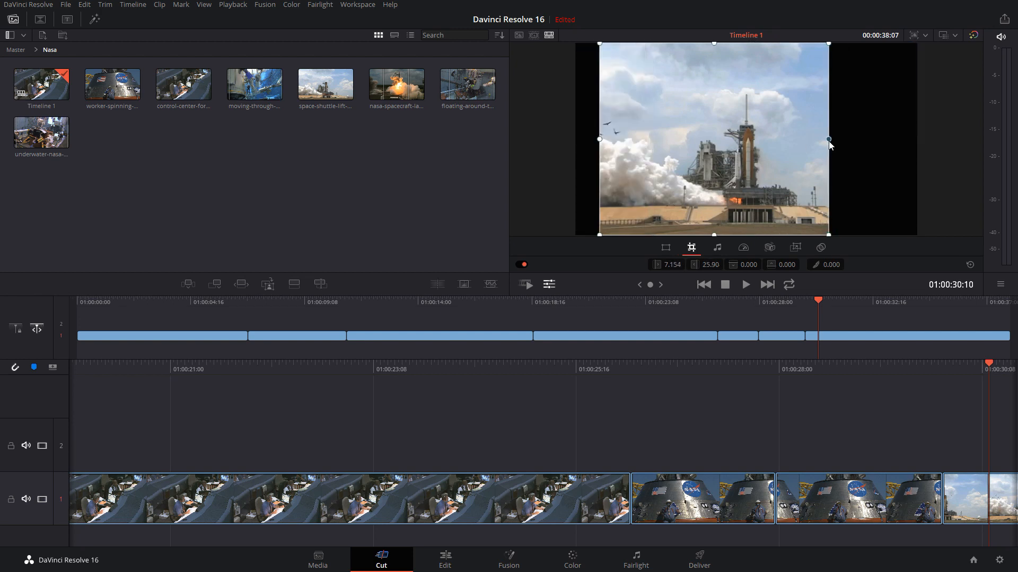
{"action": "left_click_drag", "start_coordinate": [830, 43], "coordinate": [823, 104]}
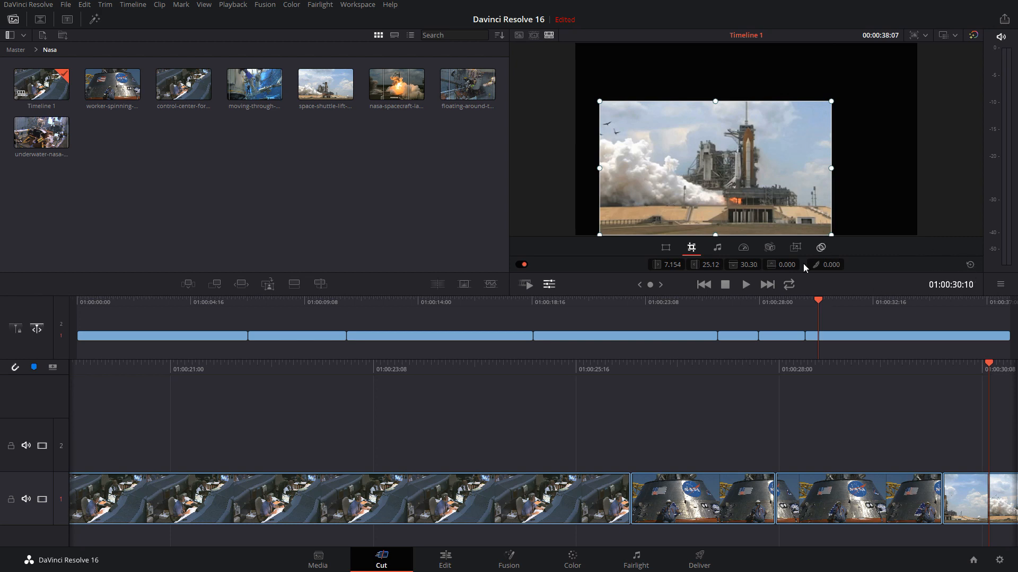
Raise the crop softness to about 36.40, and reset all crop values of the shuttle launch clip
{"action": "left_click_drag", "start_coordinate": [826, 264], "coordinate": [859, 264]}
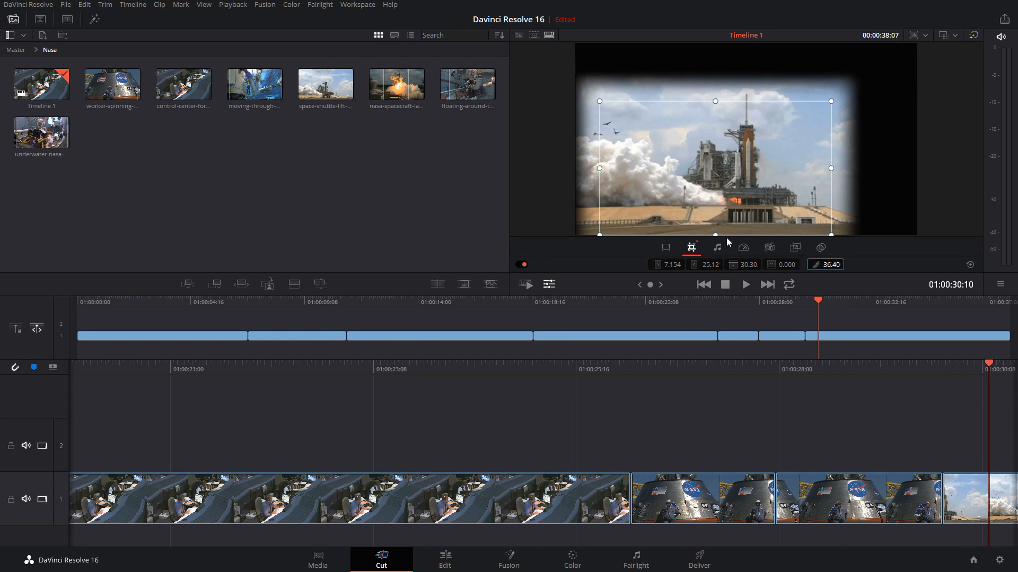
{"action": "left_click", "coordinate": [970, 264]}
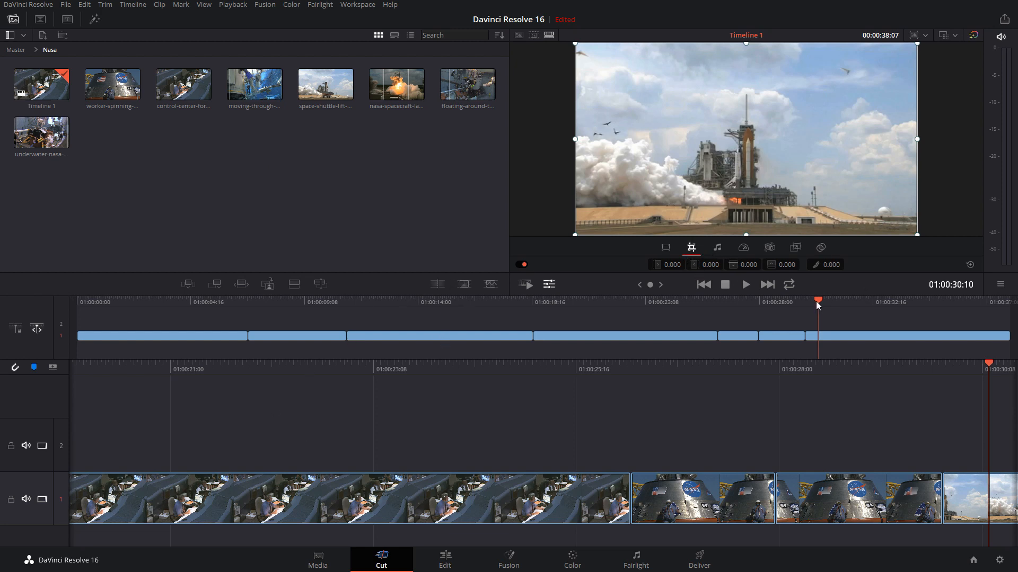
Move the playhead near the start of Timeline 1 and preview the Harrier clip from the Fighter Jet bin
{"action": "left_click_drag", "start_coordinate": [817, 304], "coordinate": [84, 302]}
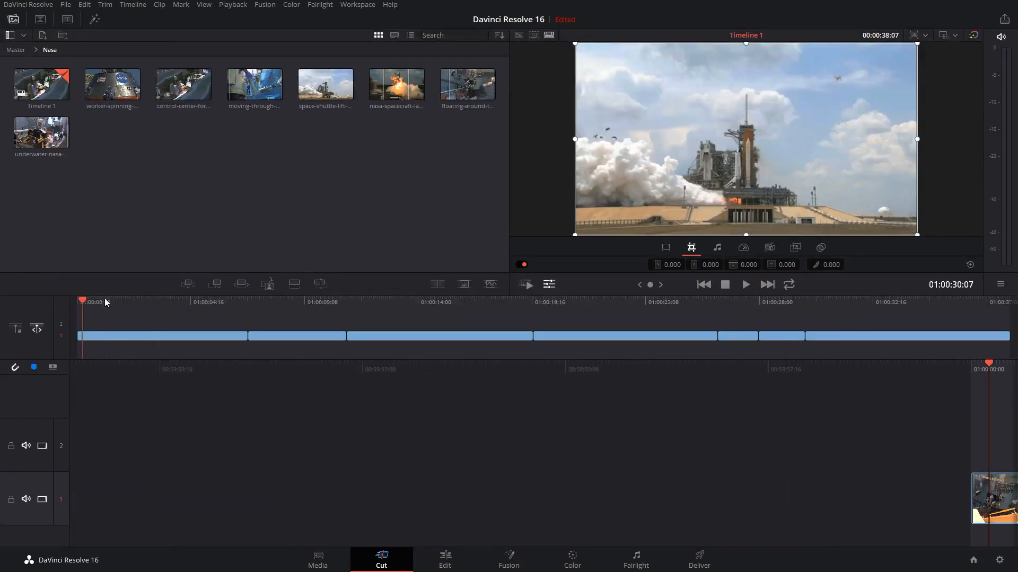
{"action": "left_click", "coordinate": [15, 49]}
{"action": "double_click", "coordinate": [112, 85]}
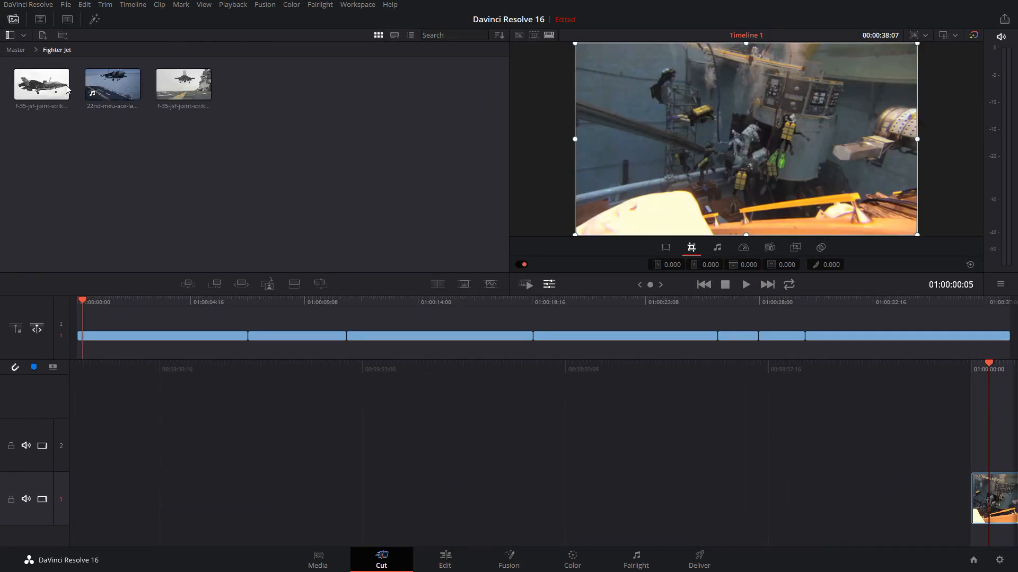
{"action": "left_click", "coordinate": [113, 85]}
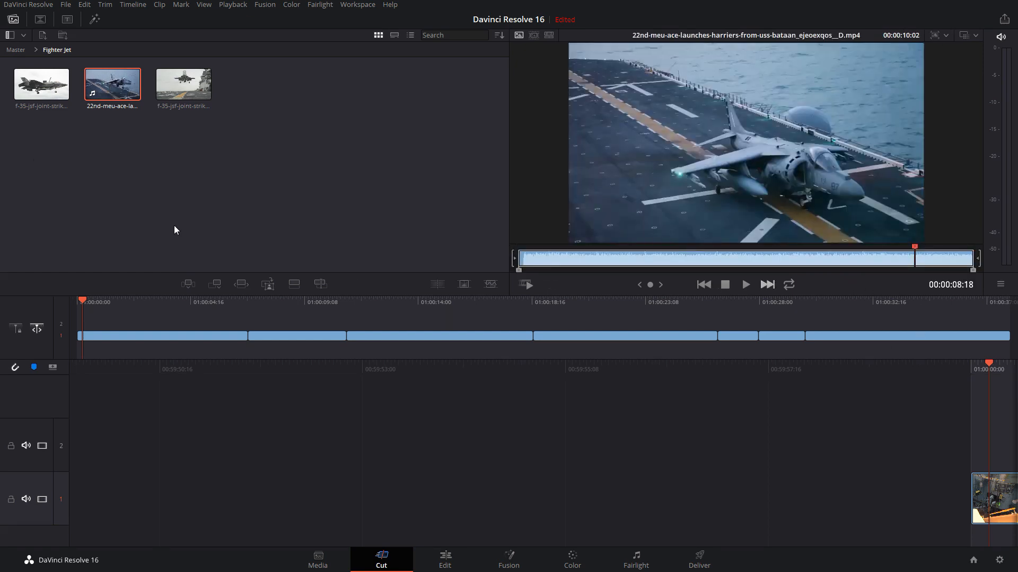
Insert all three Fighter Jet clips into Timeline 1 and undo the insertion
{"action": "left_click_drag", "start_coordinate": [41, 148], "coordinate": [636, 440]}
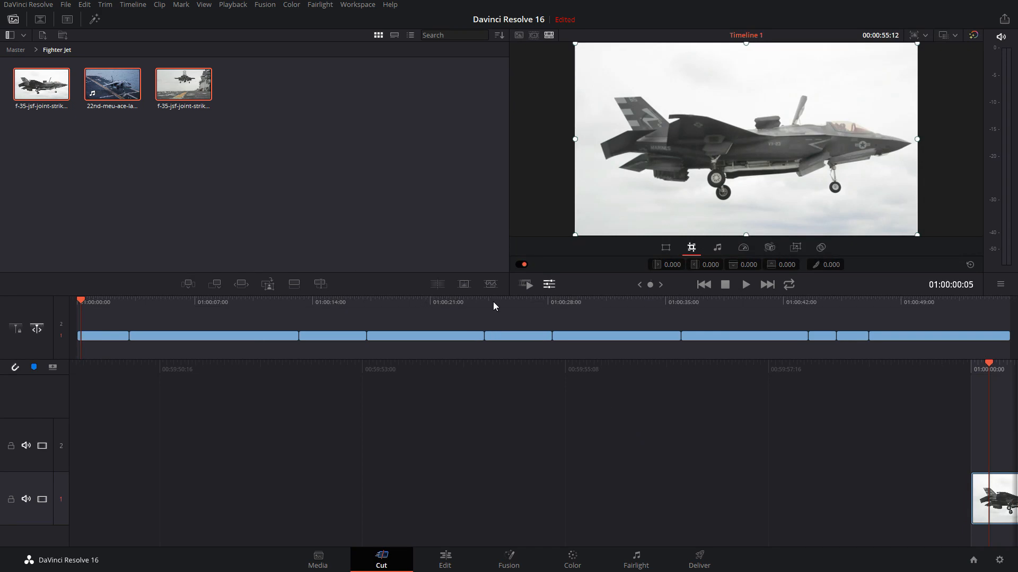
{"action": "key", "text": "ctrl+z"}
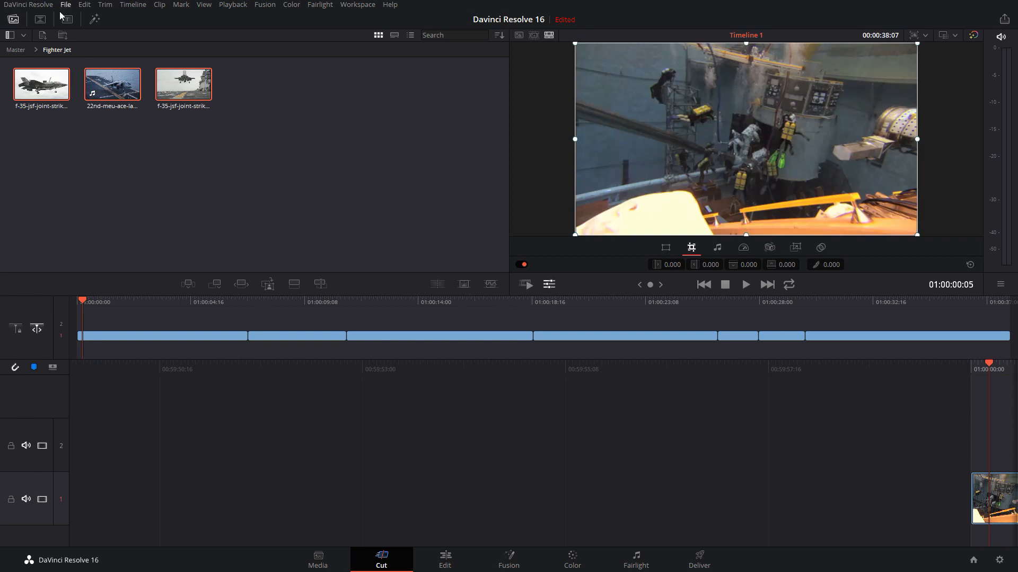
Deselect the Fighter Jet clips and close the current timeline
{"action": "left_click", "coordinate": [99, 146]}
{"action": "left_click", "coordinate": [66, 4]}
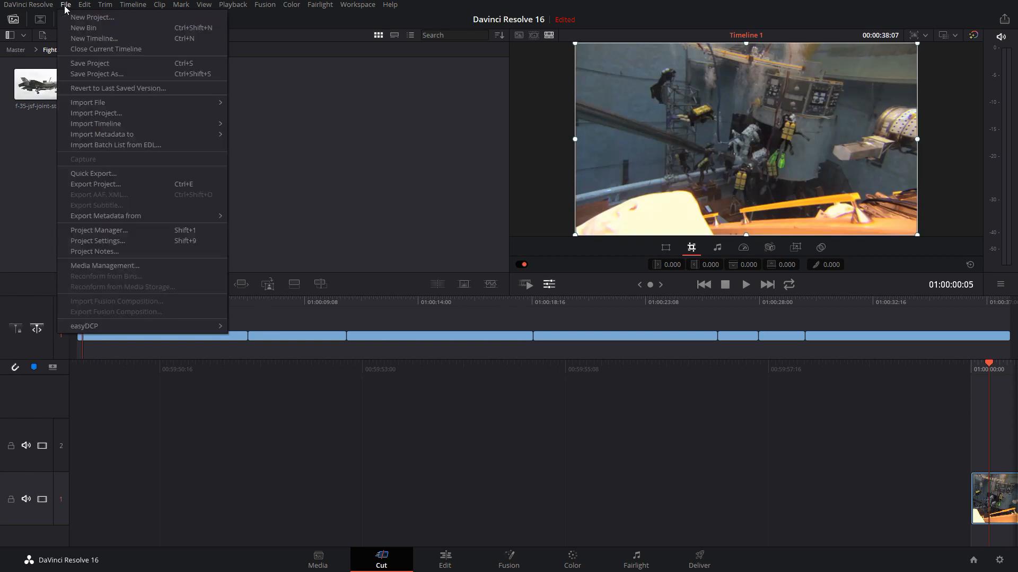
{"action": "left_click", "coordinate": [74, 50]}
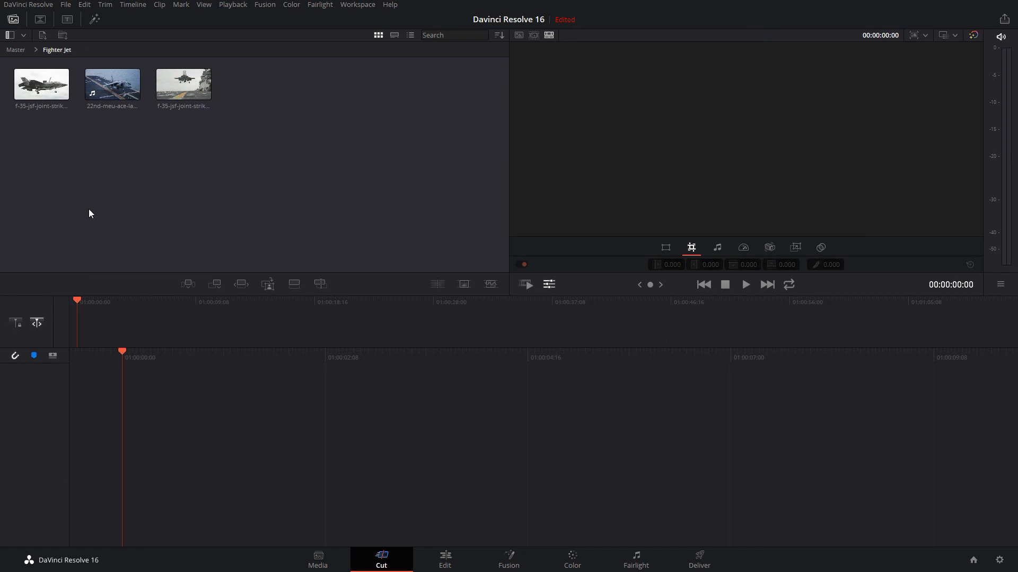
Create a new timeline from all three Fighter Jet clips by placing them in the empty timeline area
{"action": "left_click", "coordinate": [66, 5]}
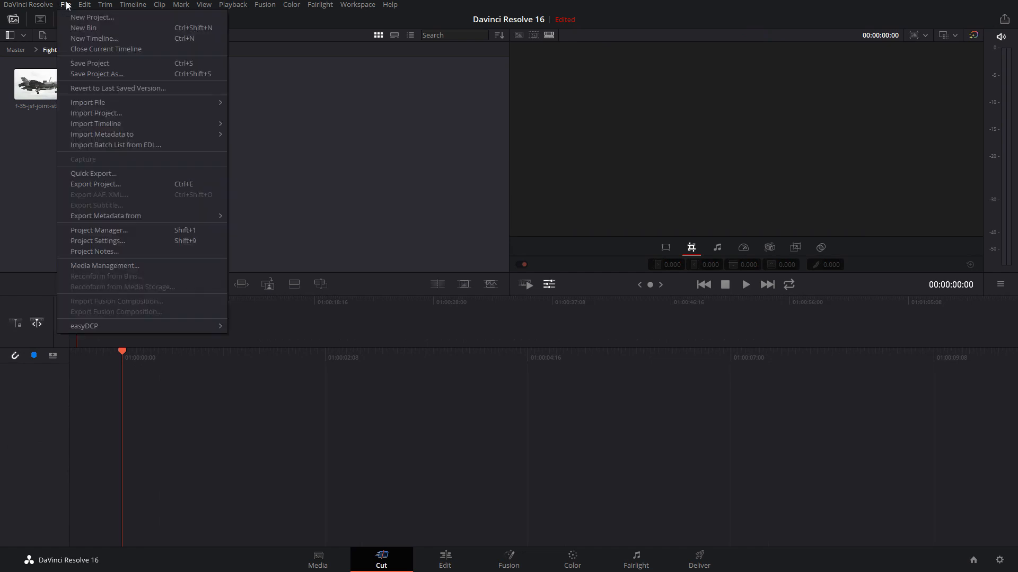
{"action": "left_click", "coordinate": [338, 126]}
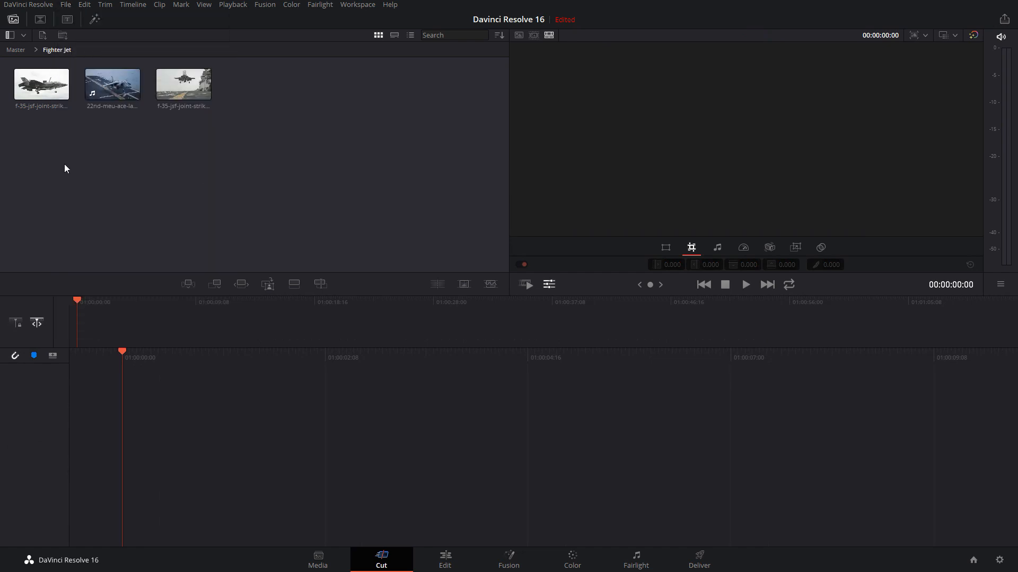
{"action": "left_click_drag", "start_coordinate": [14, 146], "coordinate": [294, 94]}
{"action": "left_click_drag", "start_coordinate": [133, 95], "coordinate": [658, 434]}
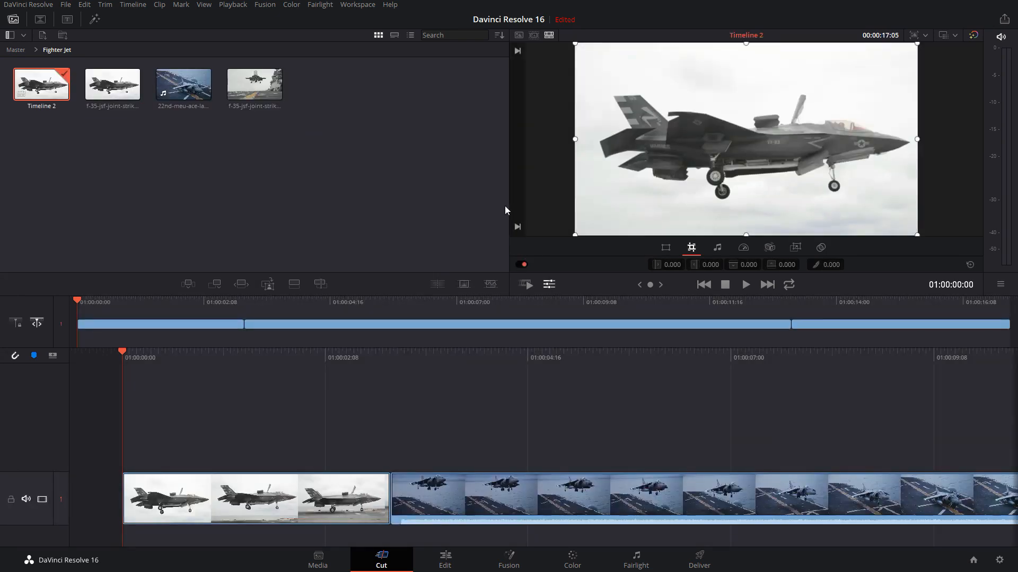
Scrub through the Harrier clip in the new timeline and park the playhead at 01:00:08:18
{"action": "left_click_drag", "start_coordinate": [552, 302], "coordinate": [469, 306]}
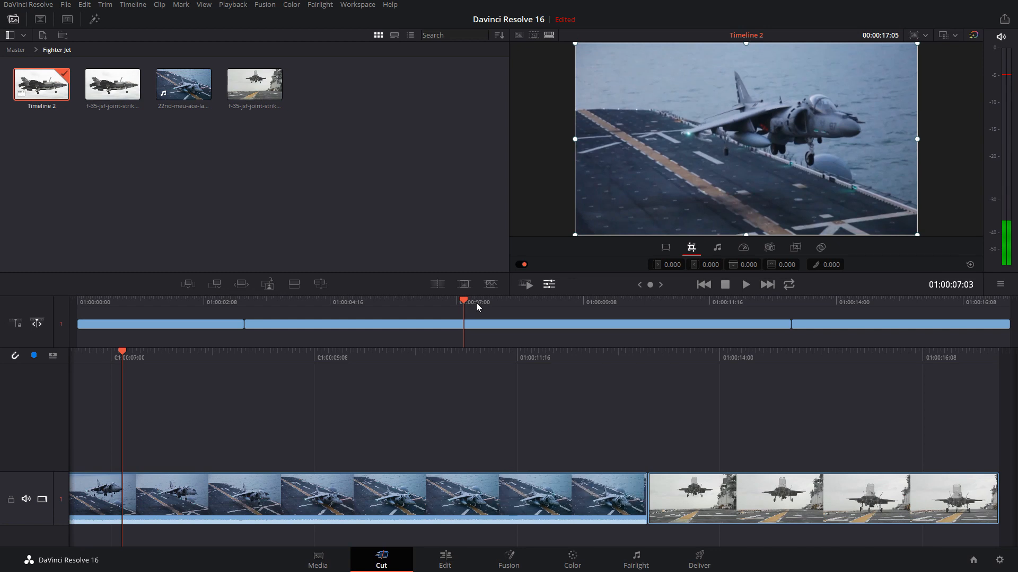
{"action": "key", "text": "XF86AudioMute"}
{"action": "left_click_drag", "start_coordinate": [307, 310], "coordinate": [412, 312]}
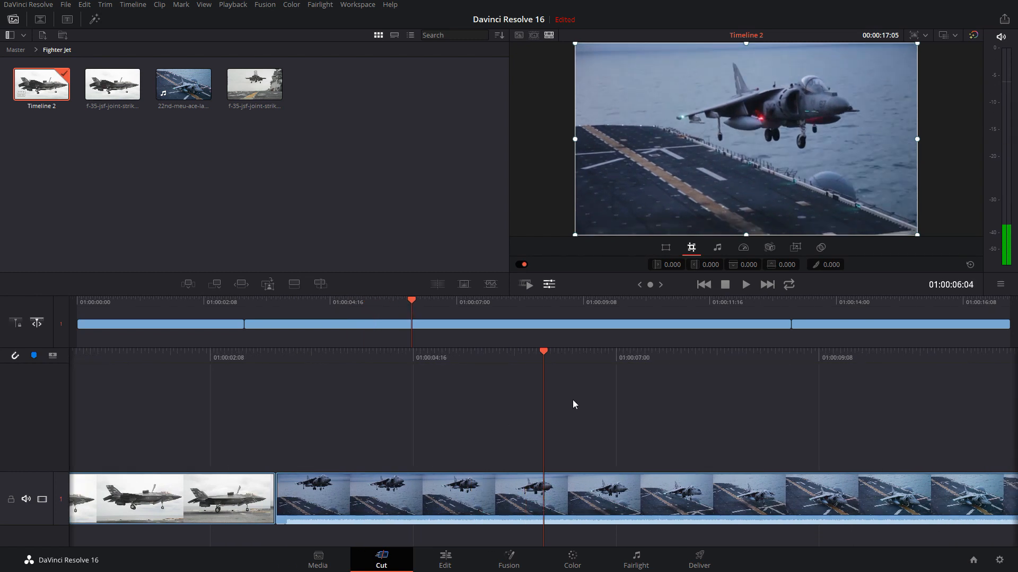
{"action": "left_click_drag", "start_coordinate": [411, 302], "coordinate": [551, 313]}
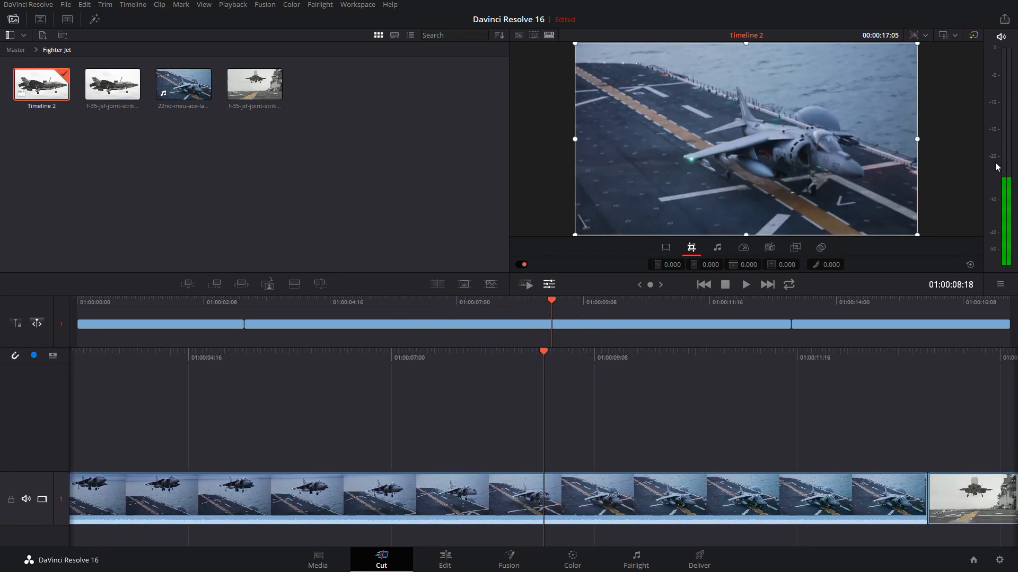
Park the playhead at 01:00:09:00 in the Harrier clip, lower its audio volume to near the minimum and play it back
{"action": "left_click_drag", "start_coordinate": [548, 297], "coordinate": [656, 304]}
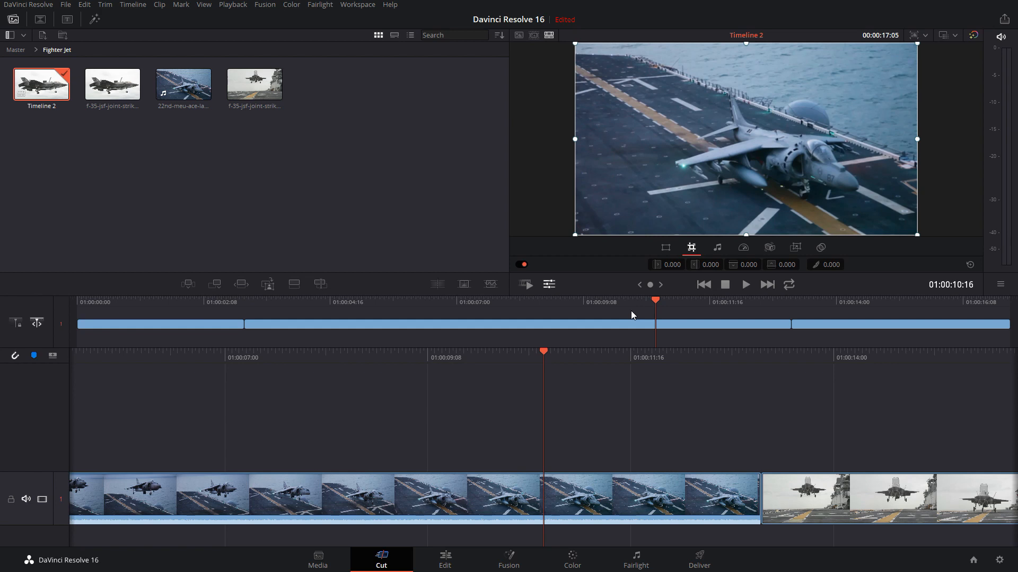
{"action": "left_click_drag", "start_coordinate": [650, 307], "coordinate": [560, 293]}
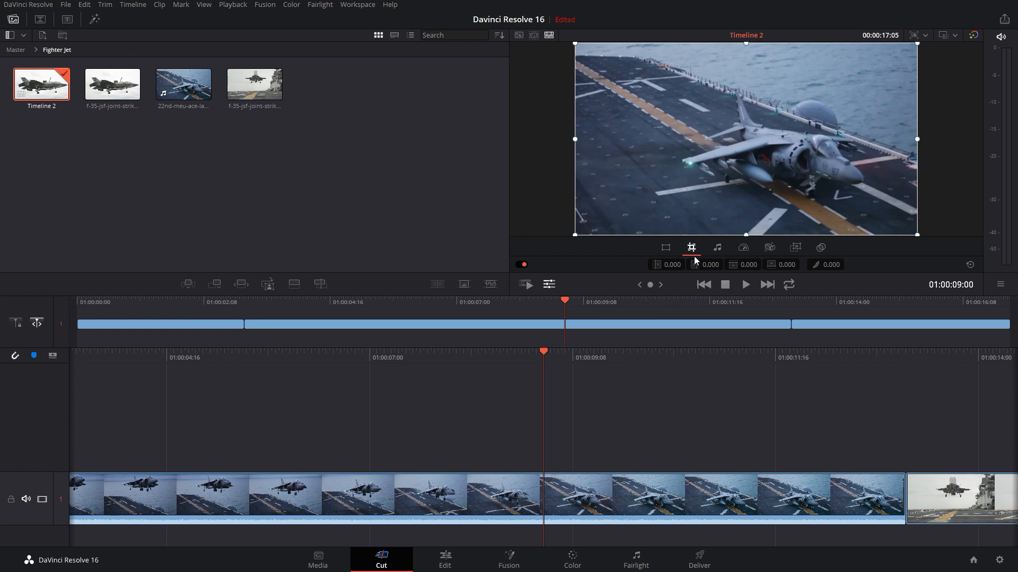
{"action": "left_click", "coordinate": [718, 249]}
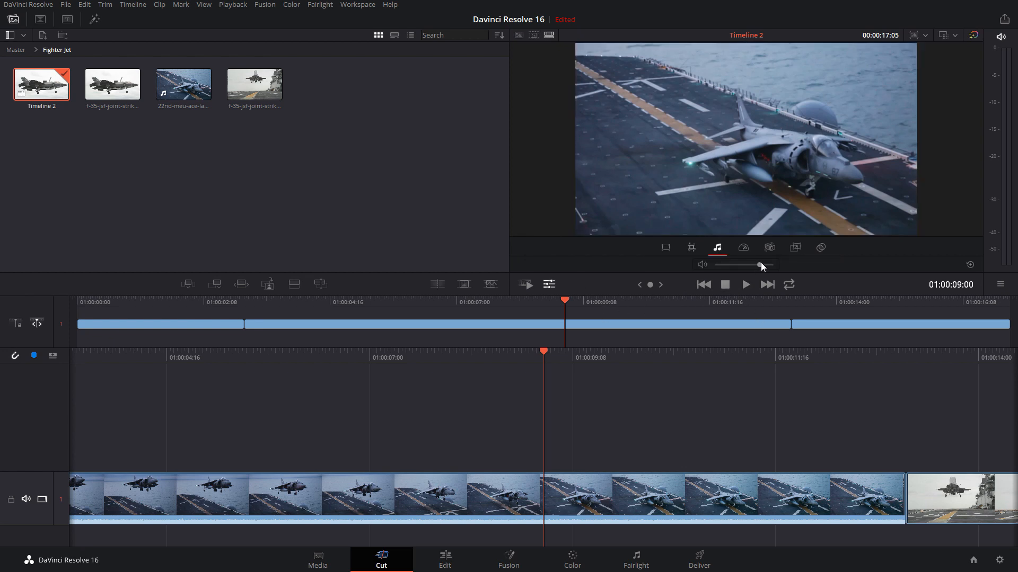
{"action": "left_click_drag", "start_coordinate": [756, 263], "coordinate": [720, 265]}
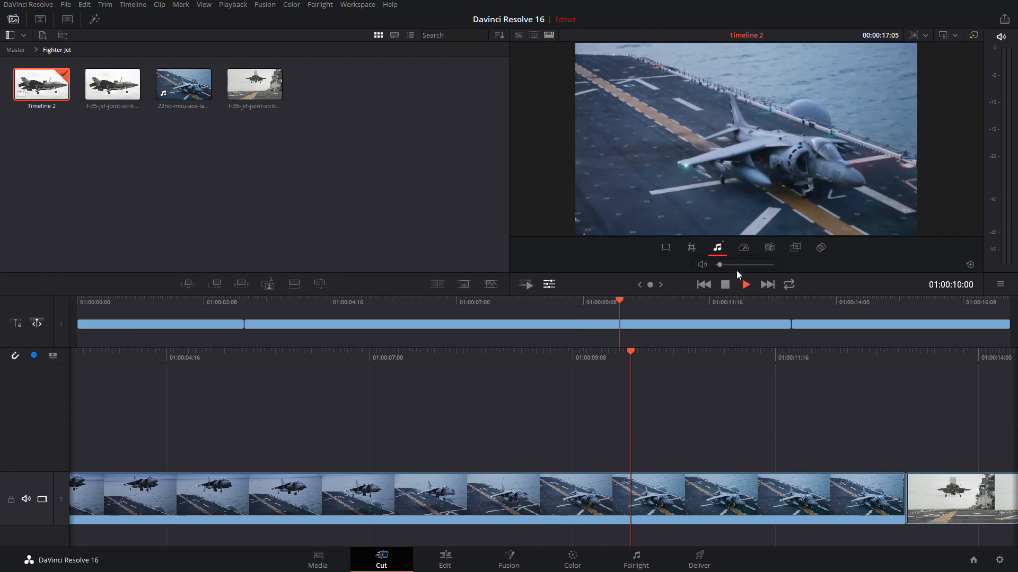
{"action": "key", "text": "space"}
Raise the Harrier clip's volume to about the middle and play back from near the beginning of the clip
{"action": "left_click_drag", "start_coordinate": [721, 265], "coordinate": [742, 265]}
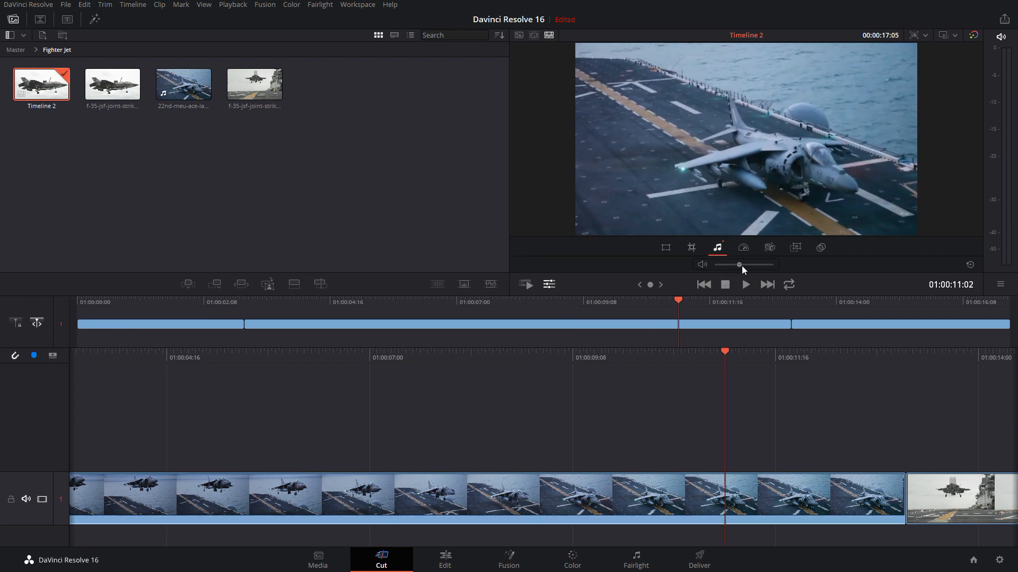
{"action": "left_click", "coordinate": [282, 300]}
{"action": "key", "text": "space"}
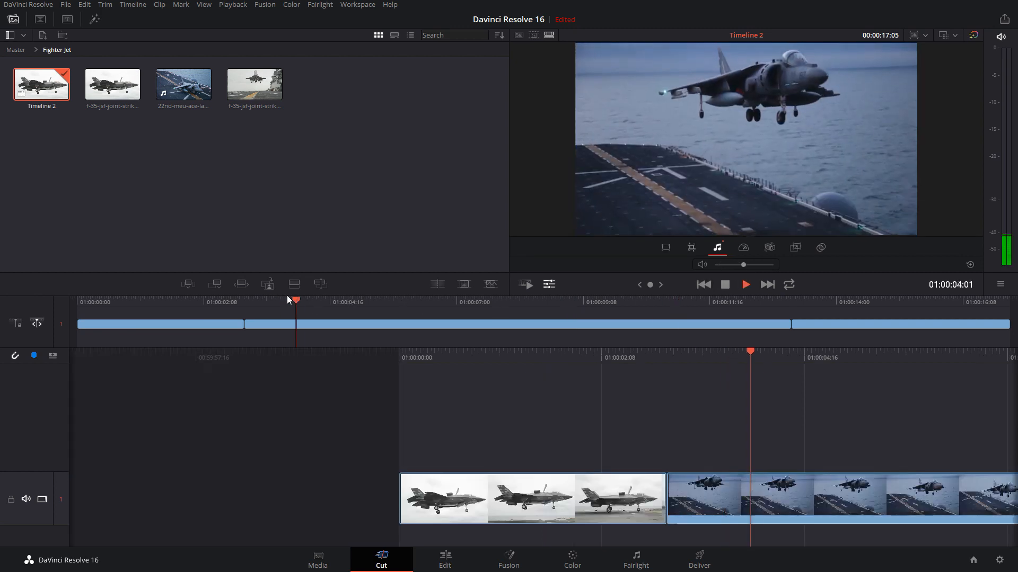
{"action": "key", "text": "space"}
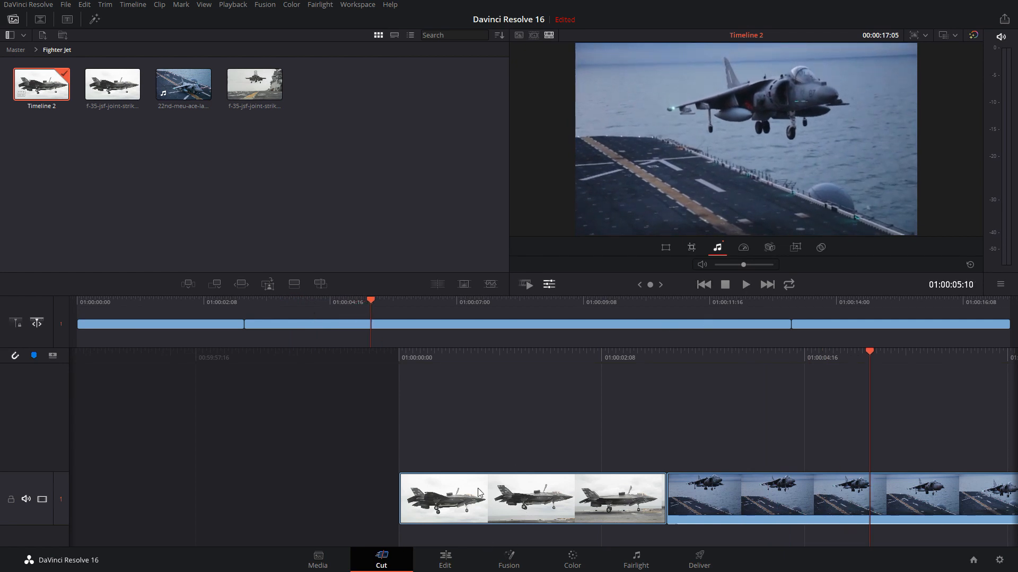
Check the timeline's separate audio track on the Edit page, and back on the Cut page add a new track
{"action": "left_click", "coordinate": [474, 566]}
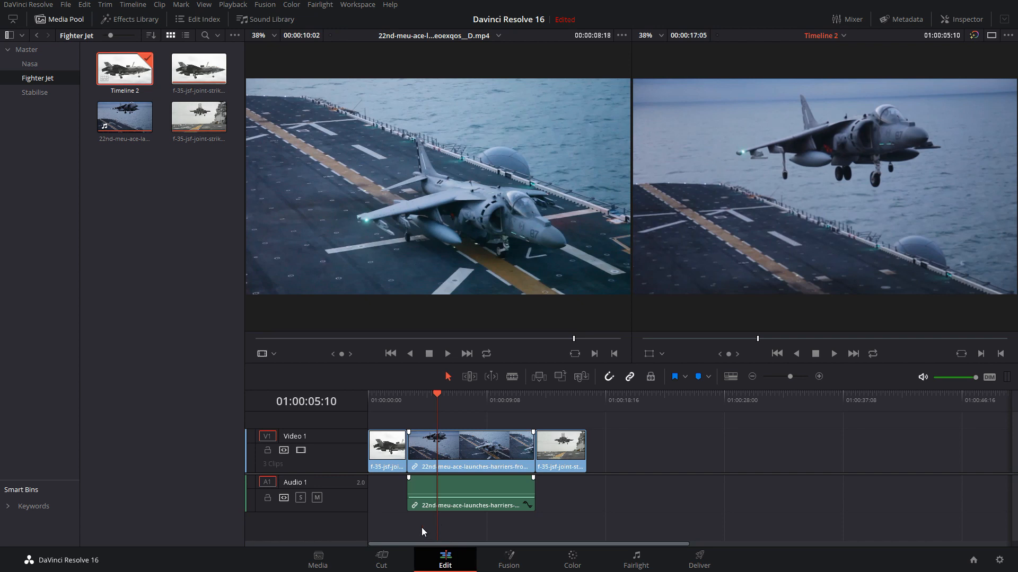
{"action": "left_click", "coordinate": [382, 558]}
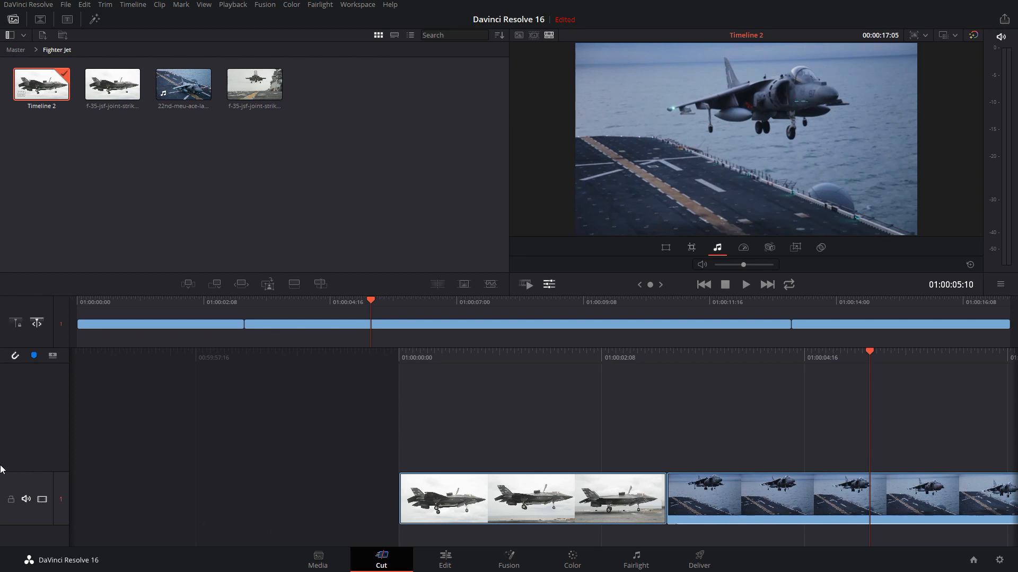
{"action": "right_click", "coordinate": [43, 435]}
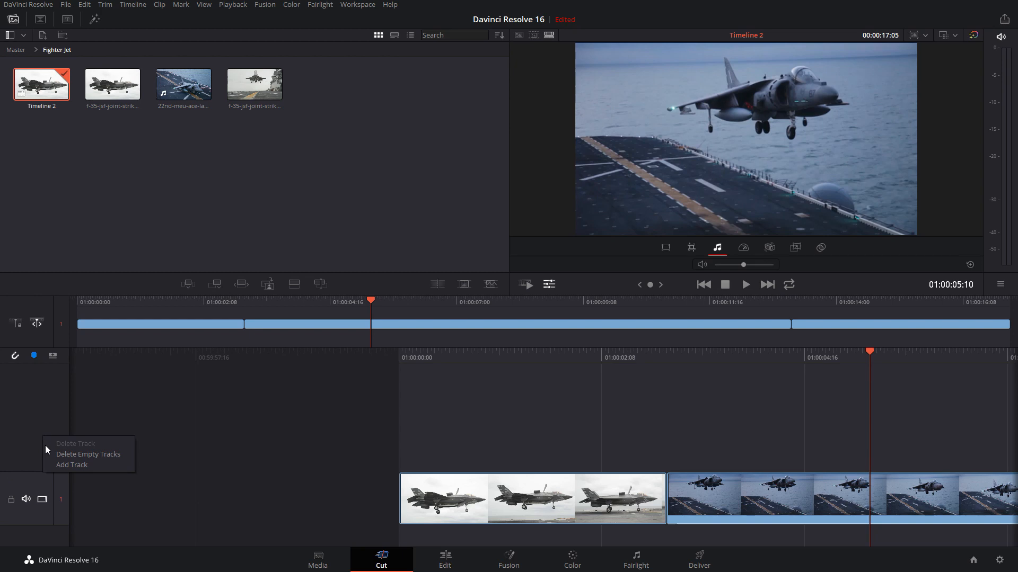
{"action": "left_click", "coordinate": [78, 465]}
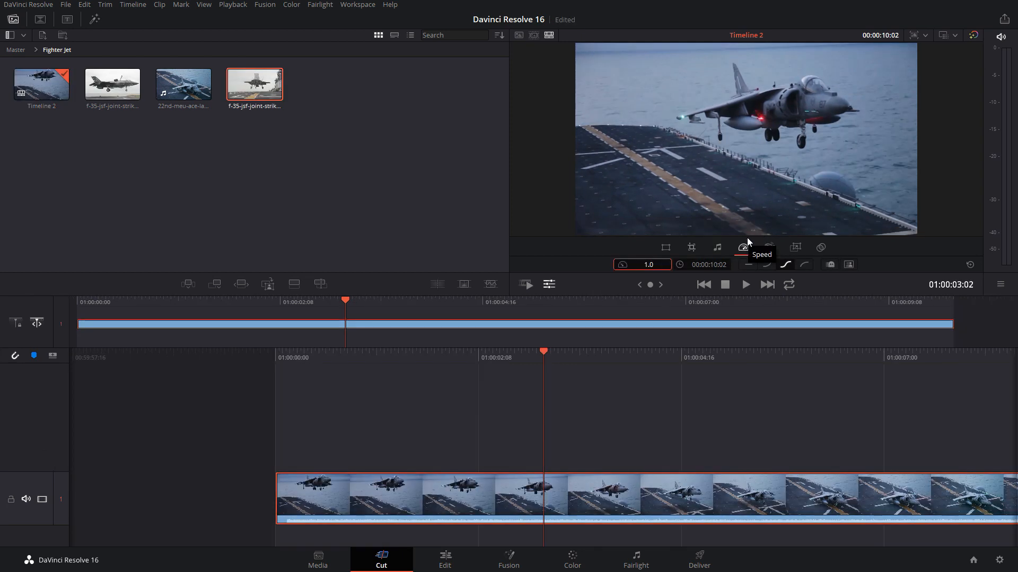
Try the Harrier clip at speed 2.0 and at speed 0.5
{"action": "left_click", "coordinate": [649, 264]}
{"action": "type", "text": "2"}
{"action": "key", "text": "Return"}
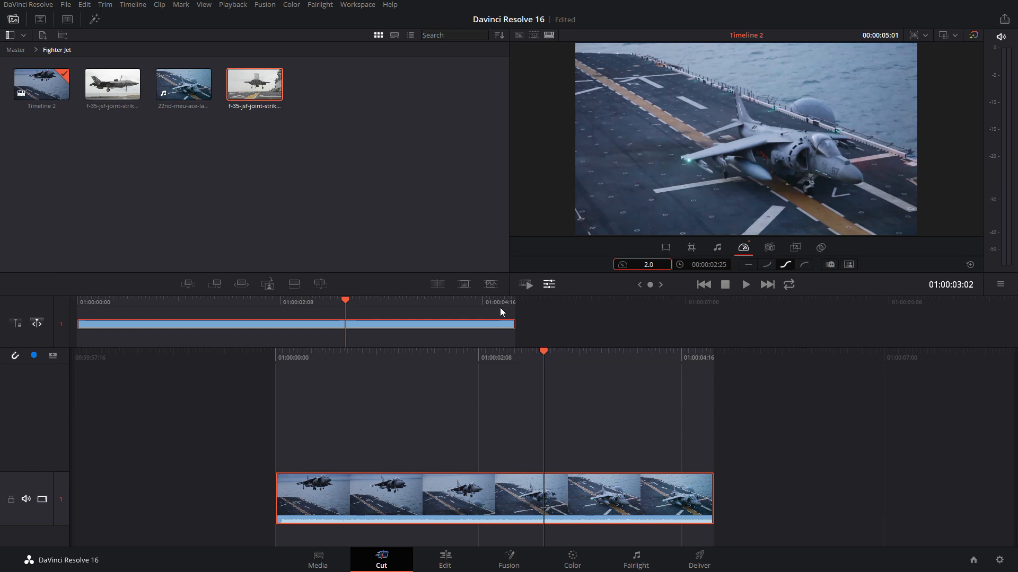
{"action": "left_click", "coordinate": [649, 264]}
{"action": "type", "text": "0.5"}
{"action": "key", "text": "Return"}
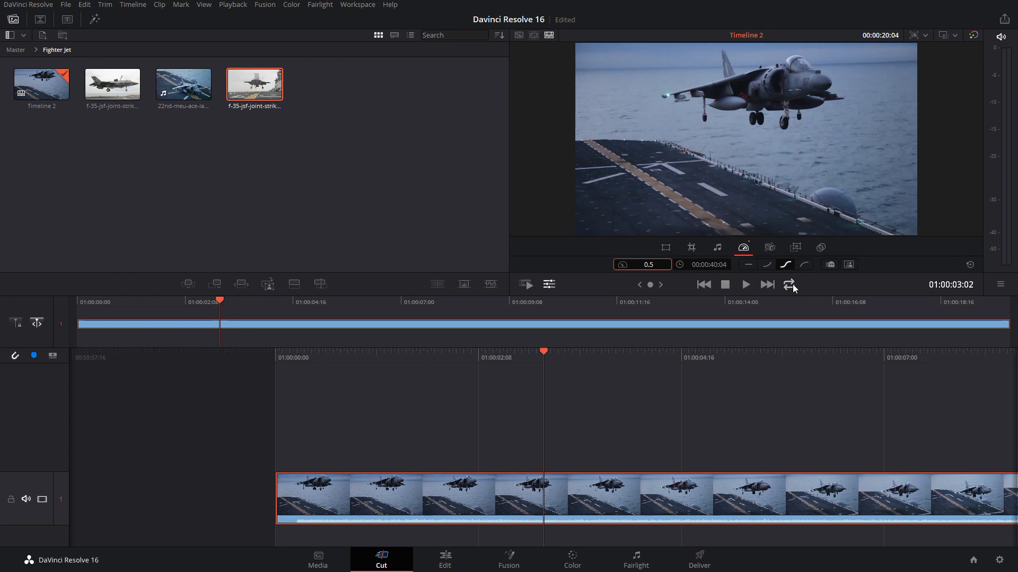
Reset the Harrier clip's speed to 1.0
{"action": "double_click", "coordinate": [648, 266]}
{"action": "type", "text": "1"}
{"action": "left_click", "coordinate": [786, 265]}
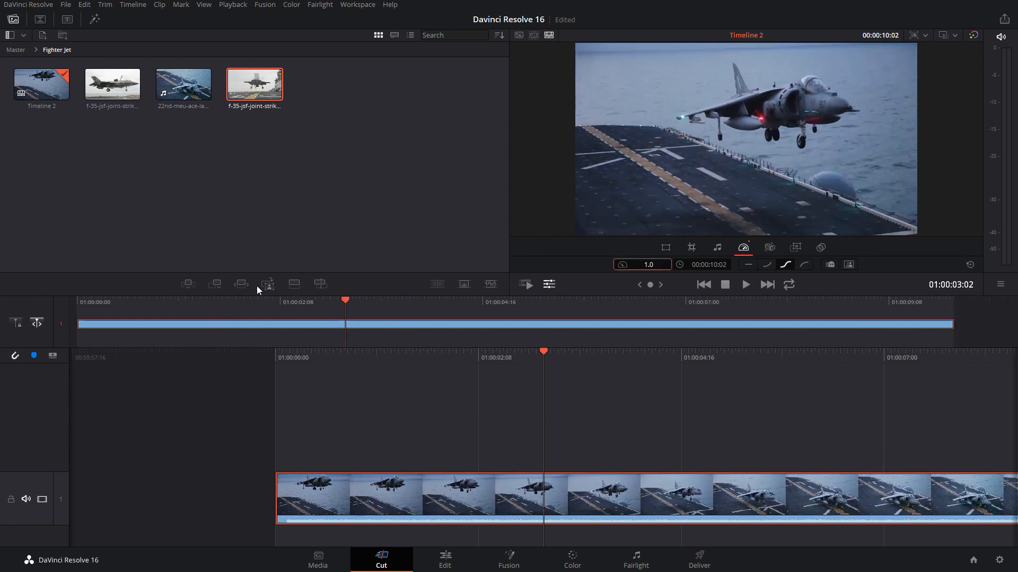
Insert the first F-35 clip before the Harrier clip and append the second F-35 clip to the end of Timeline 2
{"action": "left_click", "coordinate": [104, 302]}
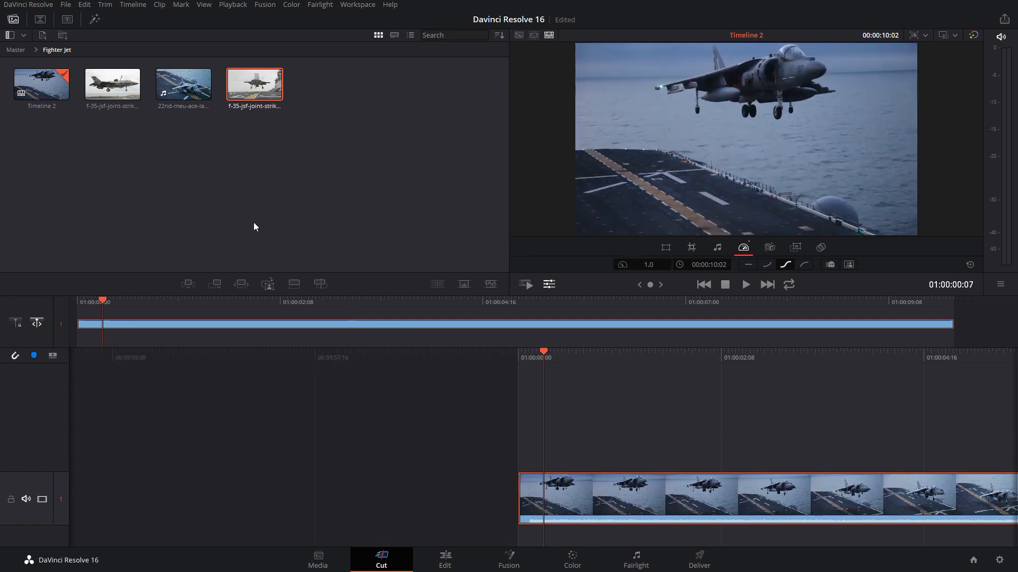
{"action": "left_click", "coordinate": [113, 83]}
{"action": "left_click", "coordinate": [188, 286]}
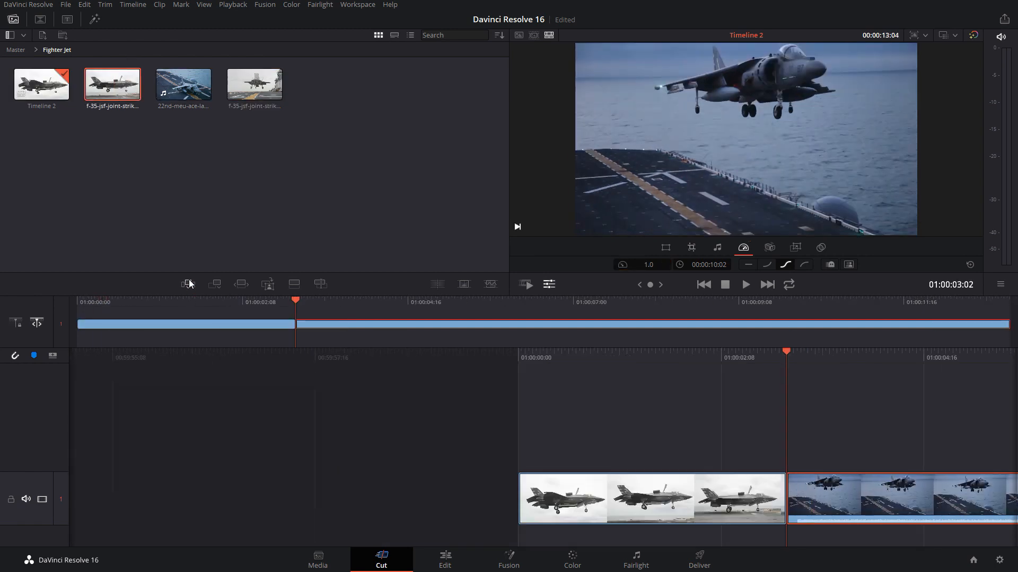
{"action": "left_click", "coordinate": [258, 82]}
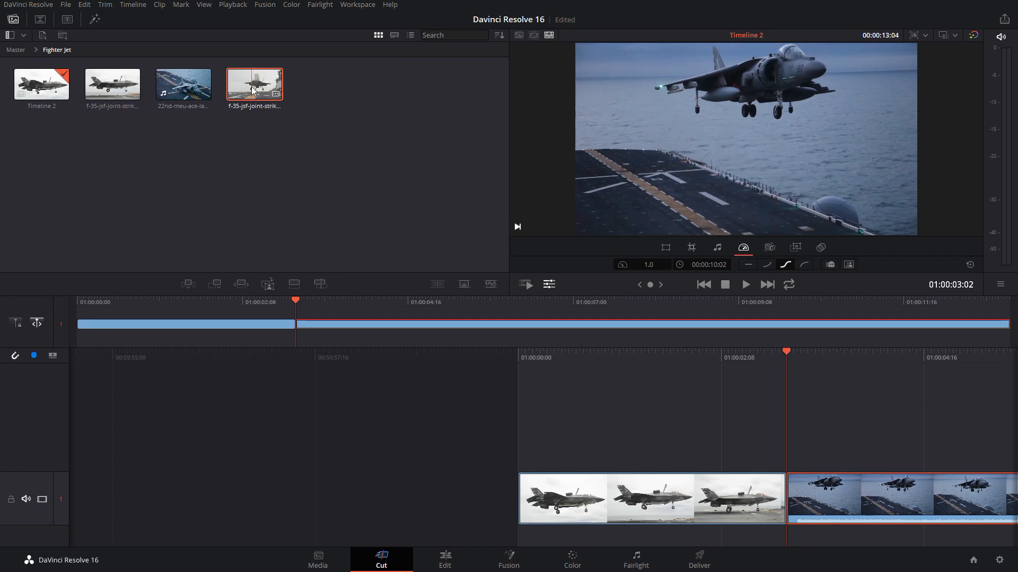
{"action": "left_click", "coordinate": [214, 285]}
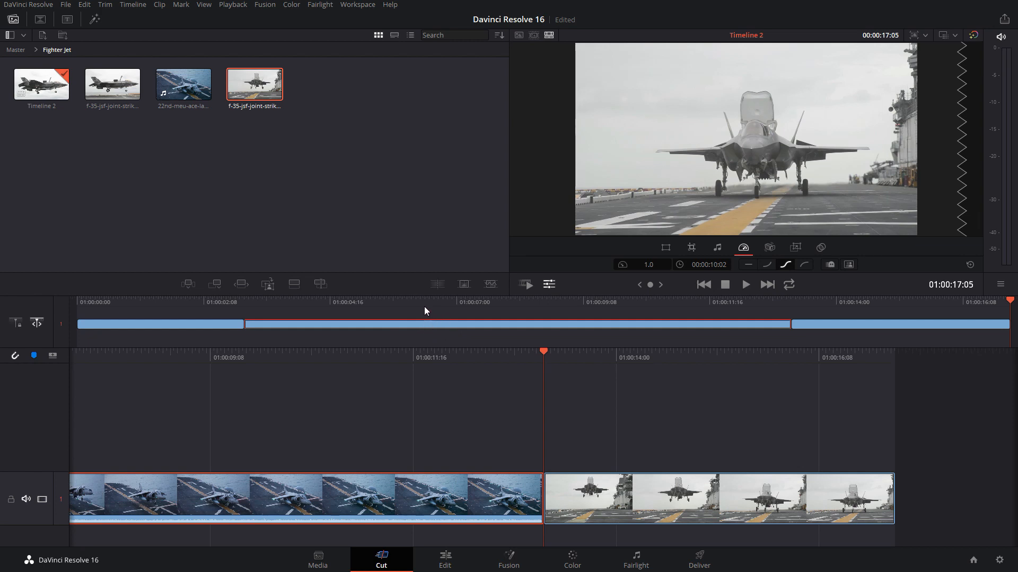
Set the middle Harrier clip's speed to 2.0 and to 0.5, and undo both speed changes
{"action": "double_click", "coordinate": [650, 264]}
{"action": "type", "text": "2"}
{"action": "key", "text": "Return"}
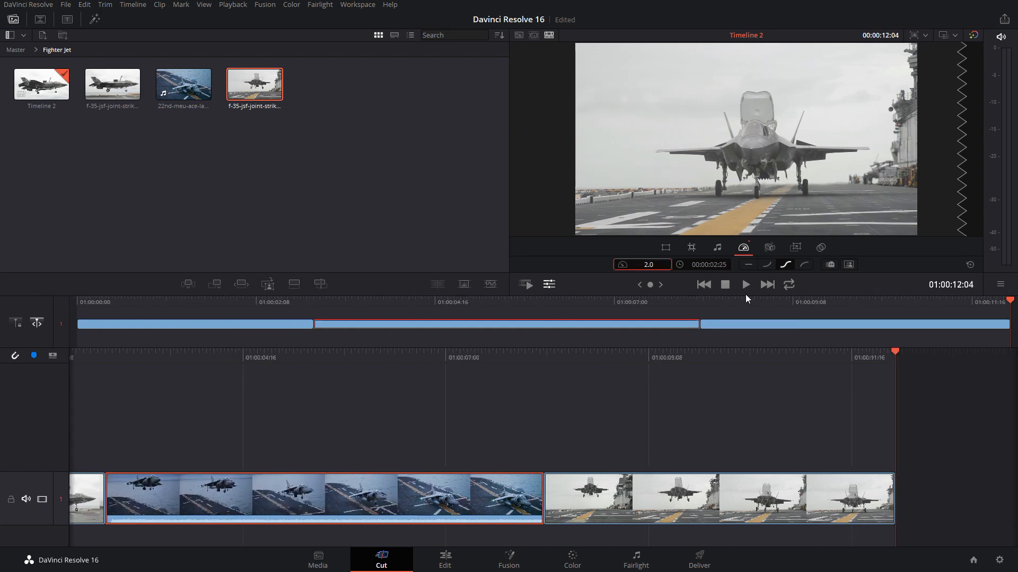
{"action": "left_click", "coordinate": [639, 266]}
{"action": "type", "text": "0.5"}
{"action": "key", "text": "Return"}
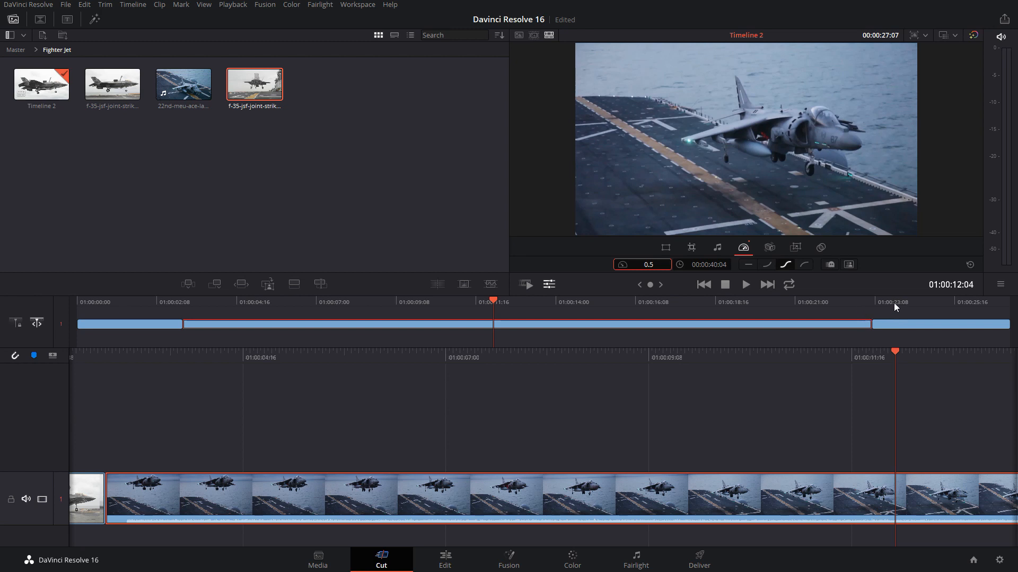
{"action": "key", "text": "ctrl+z"}
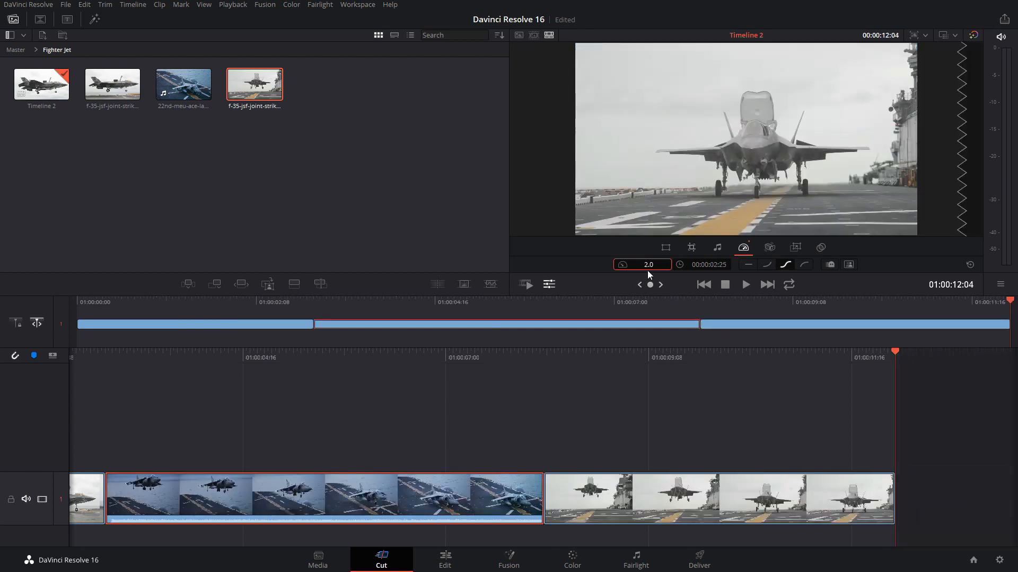
{"action": "key", "text": "ctrl+z"}
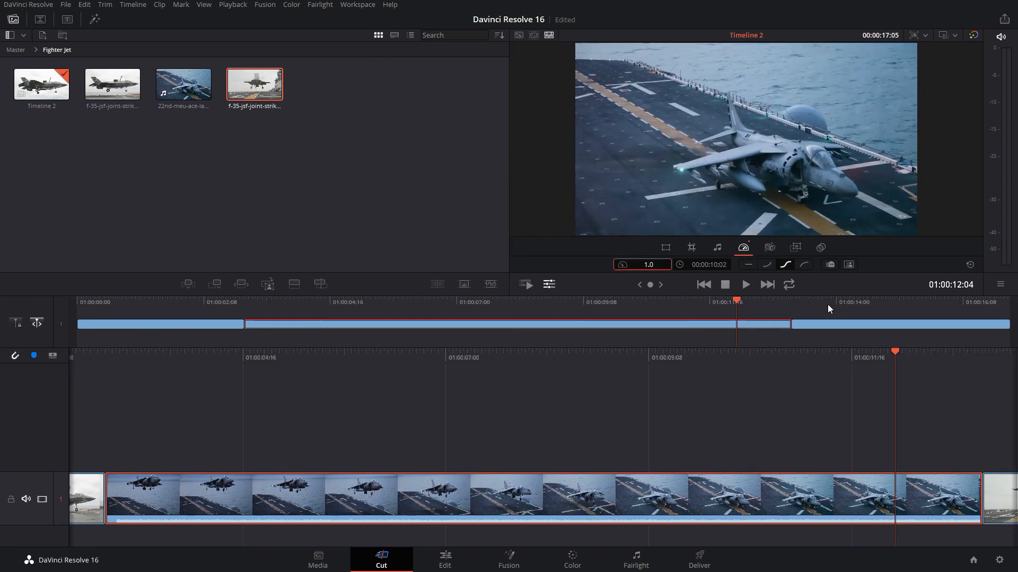
View the Harrier clip's first and last frames at its start and end edit points
{"action": "left_click", "coordinate": [788, 298]}
{"action": "left_click", "coordinate": [242, 301]}
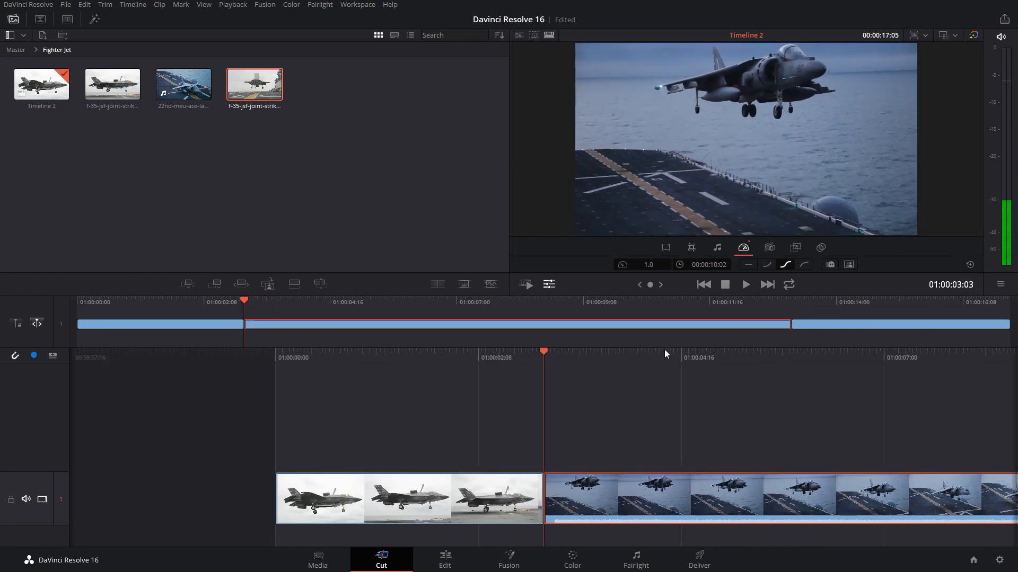
{"action": "left_click_drag", "start_coordinate": [775, 300], "coordinate": [787, 299]}
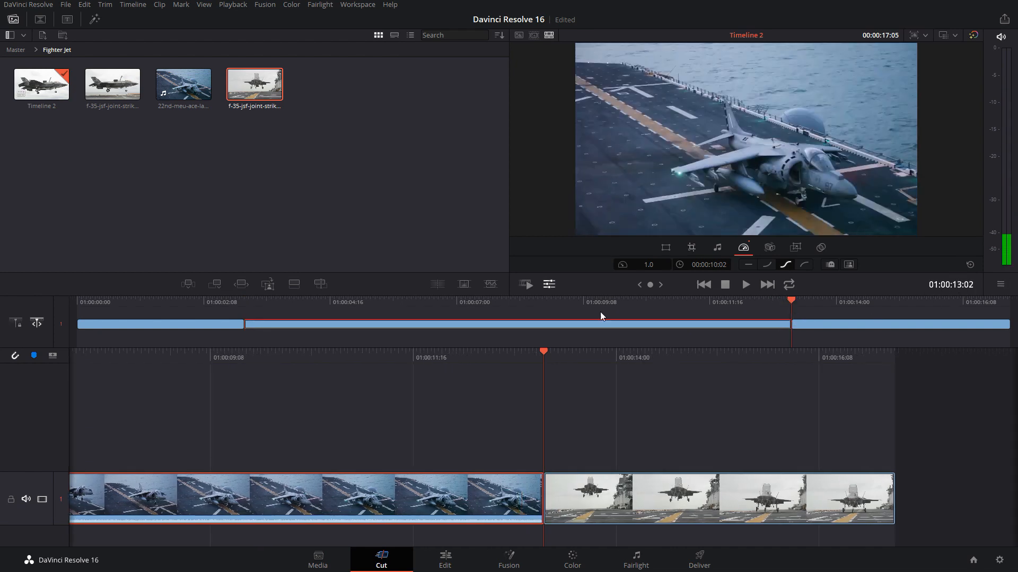
Set the Harrier clip's speed to 2.0 and check the edit points at its start and end
{"action": "left_click", "coordinate": [648, 265]}
{"action": "type", "text": "2"}
{"action": "key", "text": "Return"}
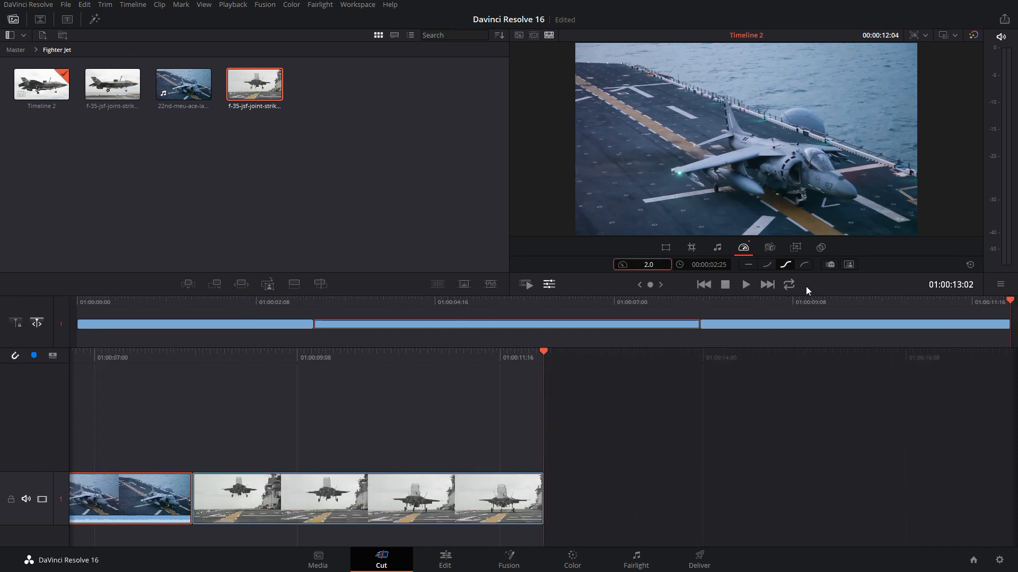
{"action": "left_click_drag", "start_coordinate": [352, 306], "coordinate": [314, 301]}
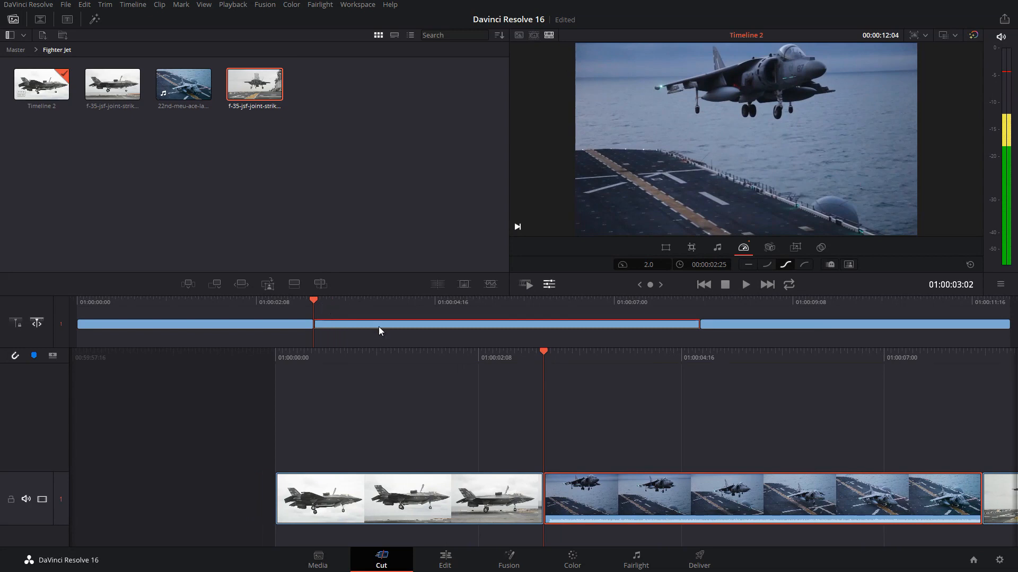
{"action": "left_click", "coordinate": [700, 301]}
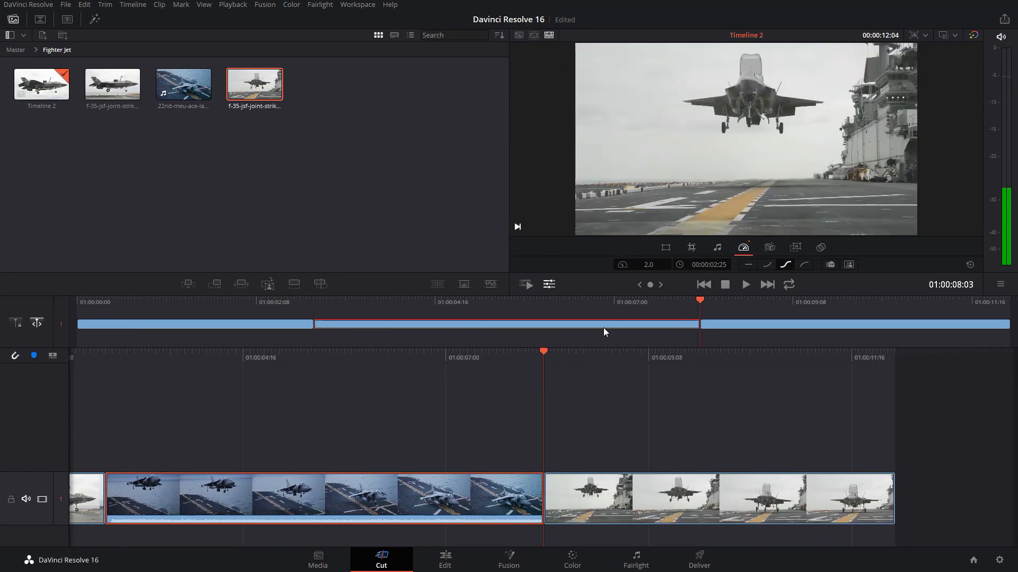
Set the Harrier clip's speed to 0.5, check its start and end edit points, and scrub to the end of the timeline
{"action": "left_click", "coordinate": [648, 264]}
{"action": "type", "text": "0.5"}
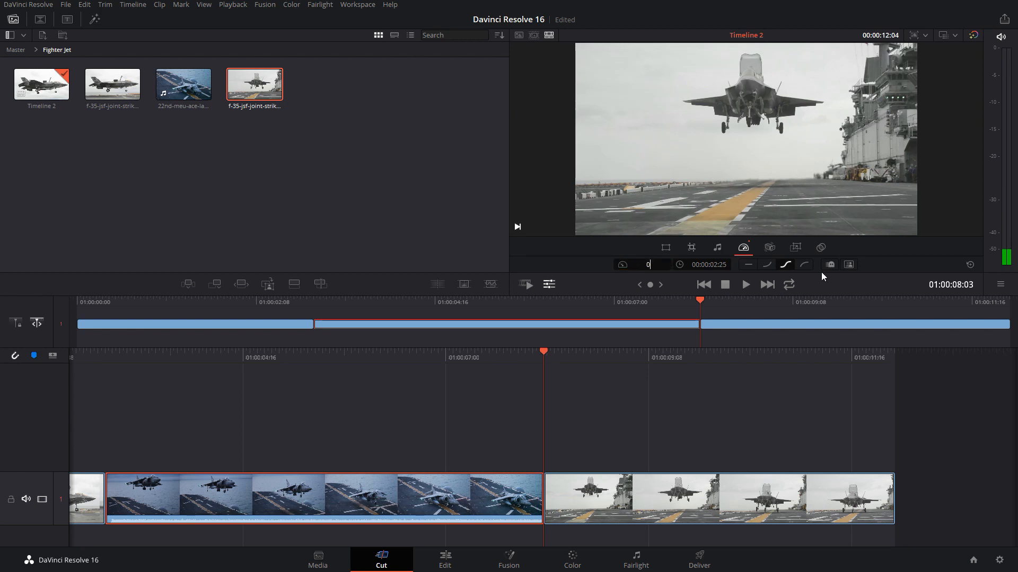
{"action": "key", "text": "Return"}
{"action": "left_click_drag", "start_coordinate": [212, 307], "coordinate": [181, 306]}
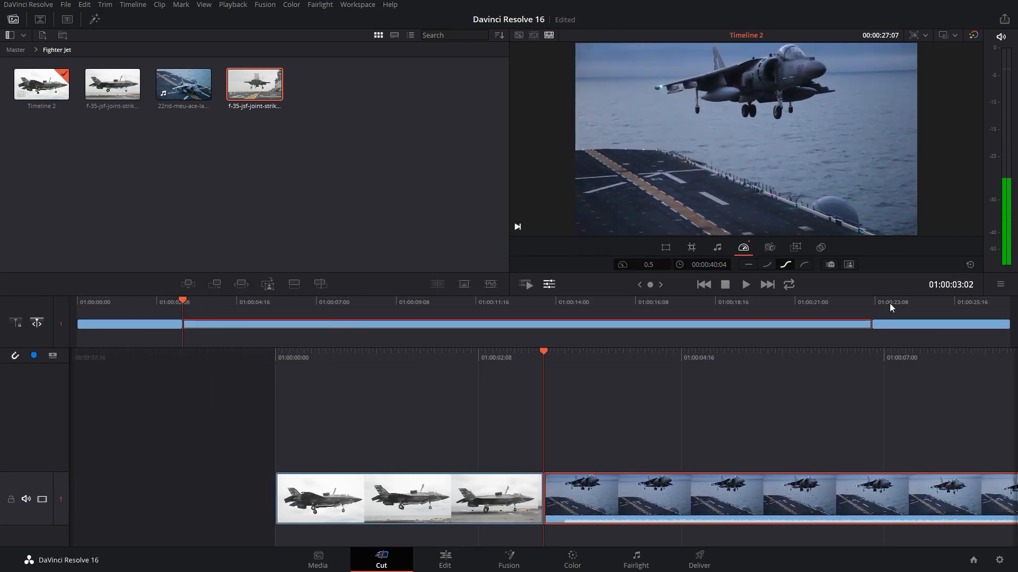
{"action": "left_click", "coordinate": [870, 300]}
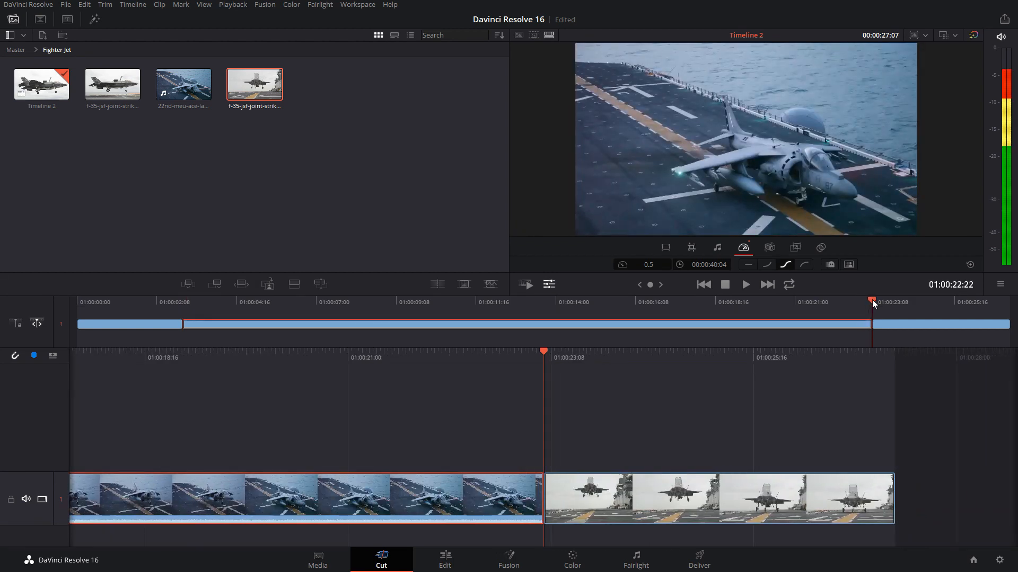
{"action": "left_click", "coordinate": [889, 309]}
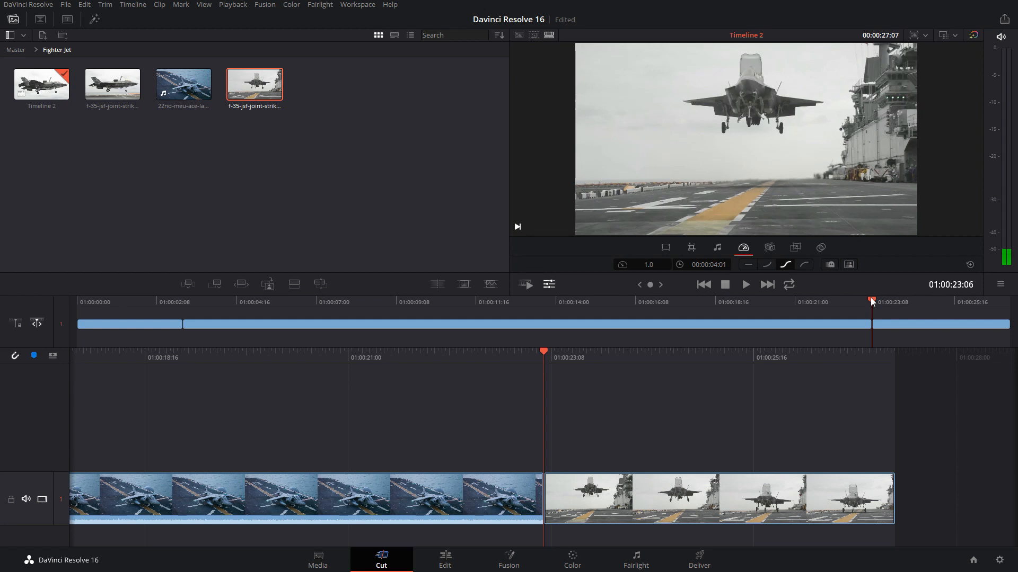
{"action": "left_click_drag", "start_coordinate": [874, 298], "coordinate": [1010, 302]}
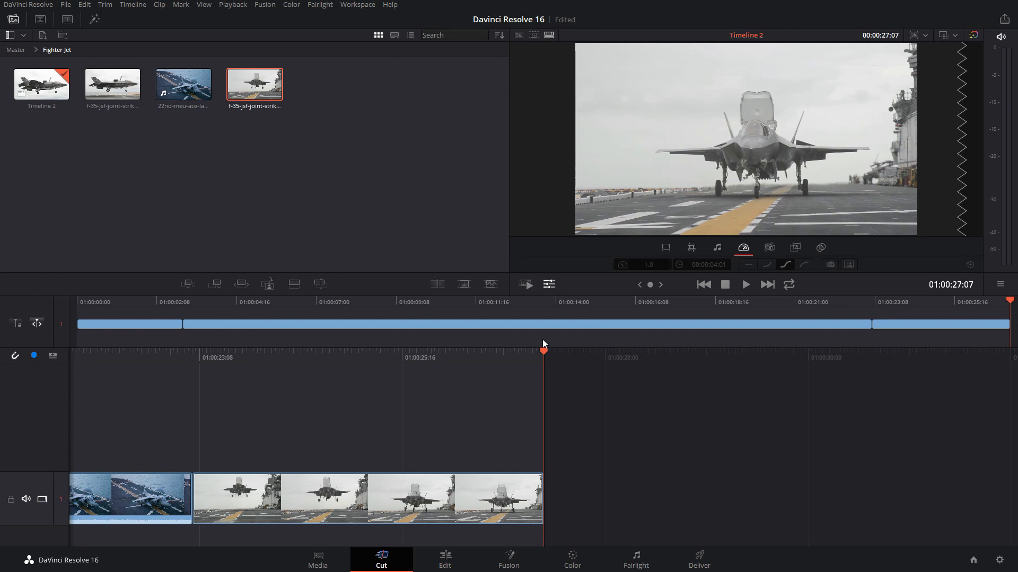
Reset the Harrier clip's speed to 1.0 and move the playhead to its end edit point
{"action": "left_click", "coordinate": [505, 325]}
{"action": "double_click", "coordinate": [647, 265]}
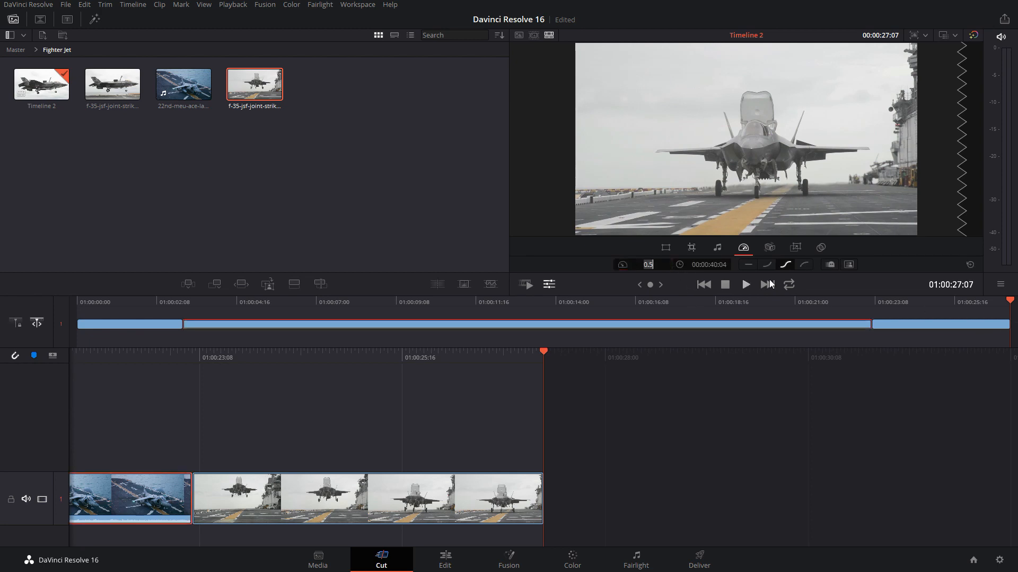
{"action": "type", "text": "1"}
{"action": "key", "text": "Return"}
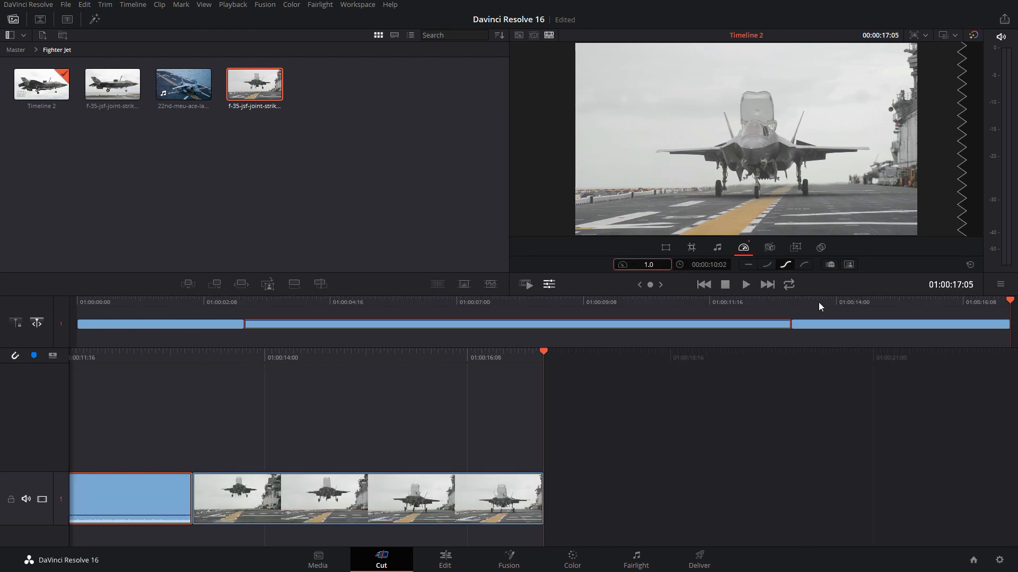
{"action": "left_click", "coordinate": [793, 301]}
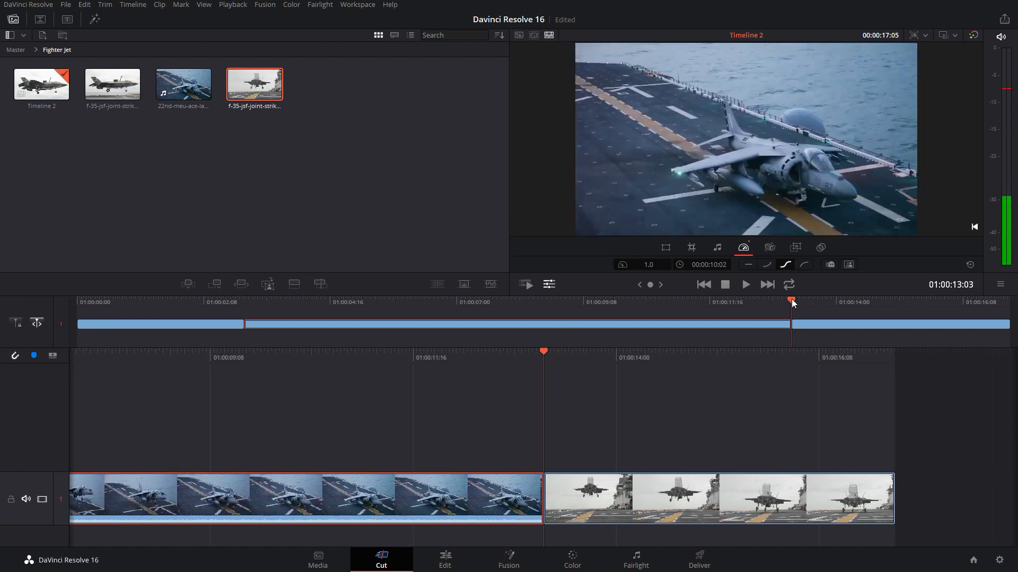
Check the last and first frames of the final F-35 clip on the timeline, and view the Harrier and F-35 source clips
{"action": "left_click_drag", "start_coordinate": [793, 303], "coordinate": [1010, 302]}
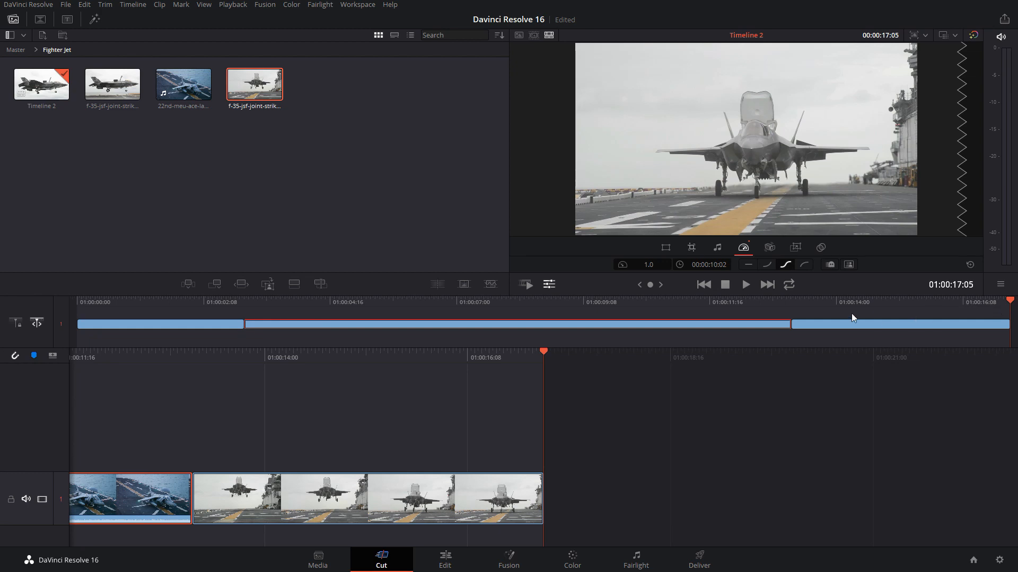
{"action": "left_click_drag", "start_coordinate": [802, 307], "coordinate": [792, 307]}
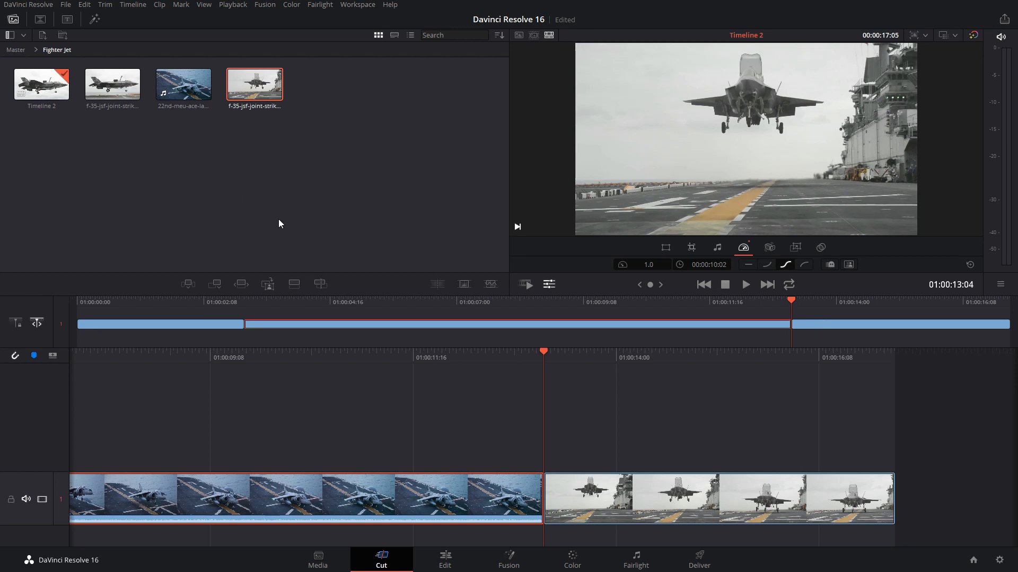
{"action": "left_click", "coordinate": [184, 85]}
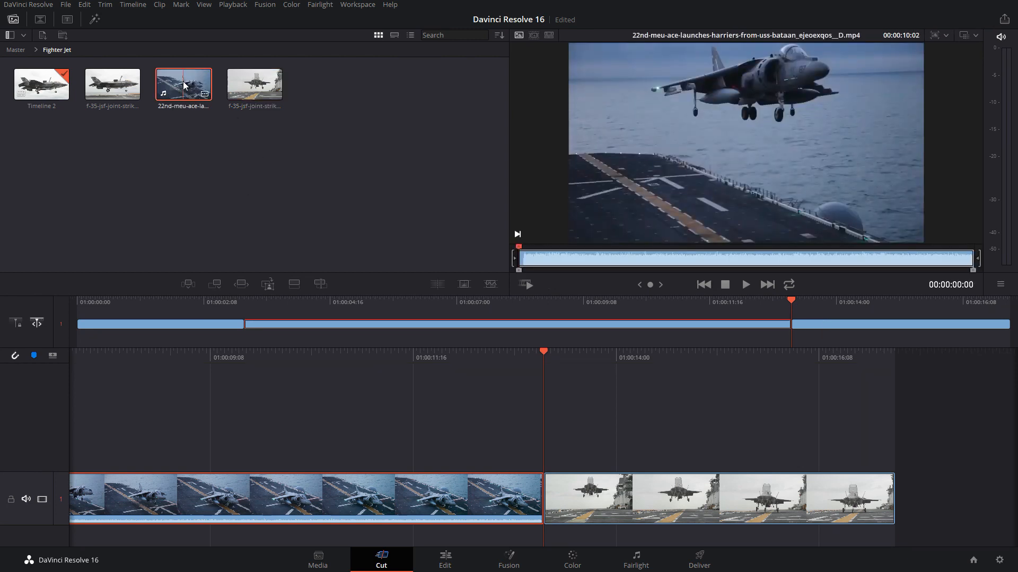
{"action": "left_click", "coordinate": [257, 84]}
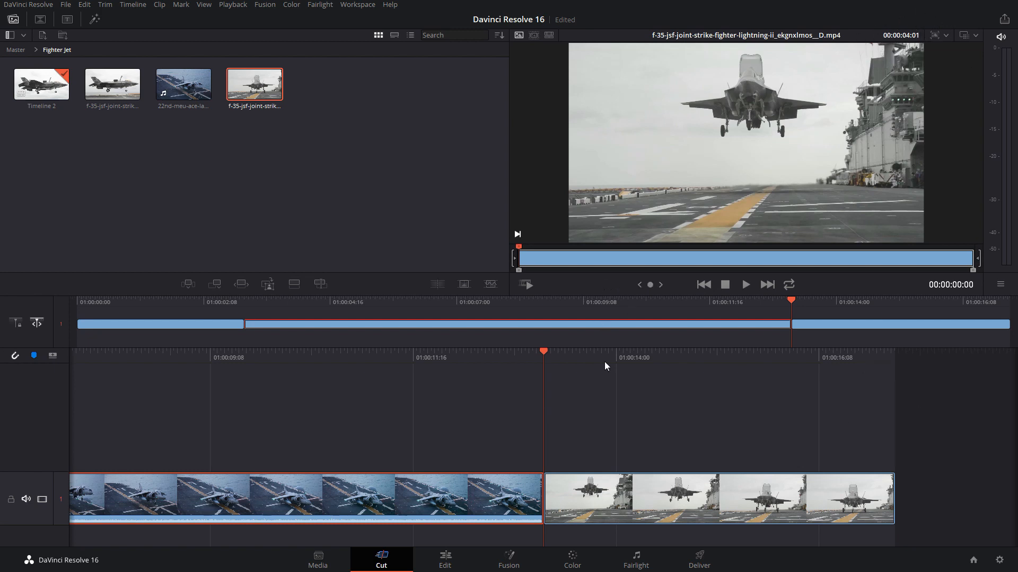
Set the timeline's Harrier clip speed to 2.0 and check the start and end of the F-35 clip that follows it
{"action": "left_click", "coordinate": [602, 326]}
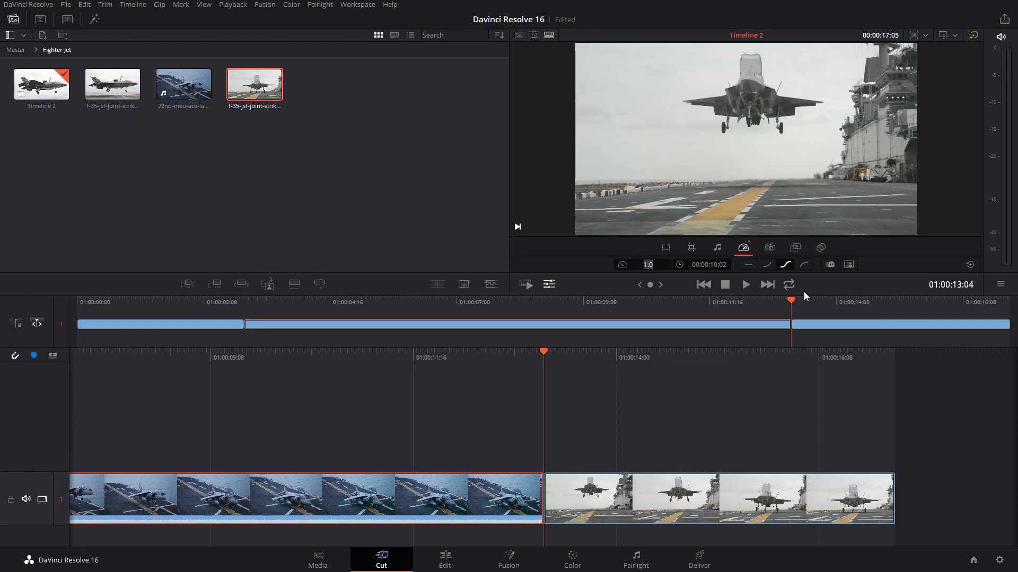
{"action": "type", "text": "2"}
{"action": "key", "text": "Return"}
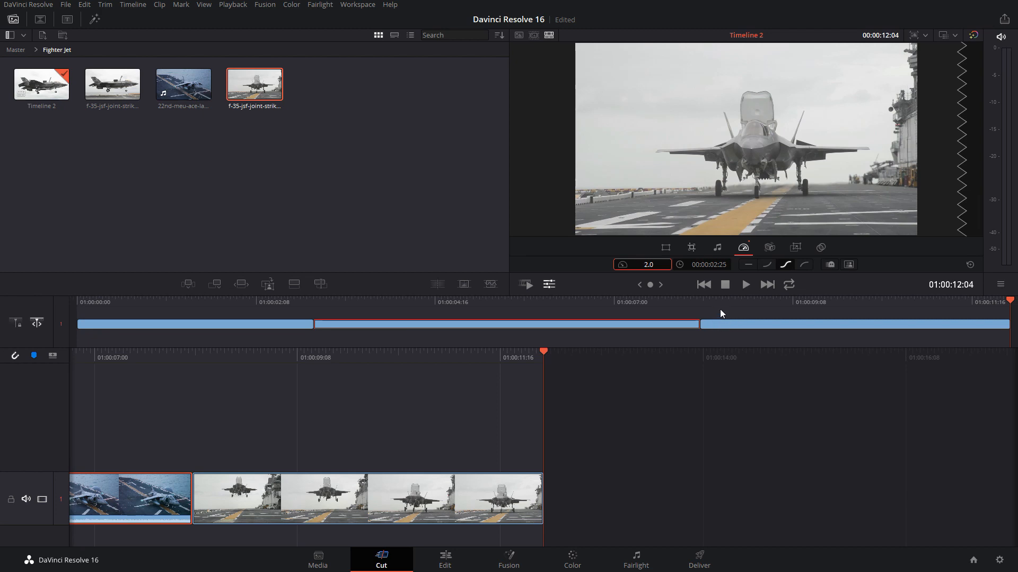
{"action": "left_click_drag", "start_coordinate": [717, 307], "coordinate": [700, 304]}
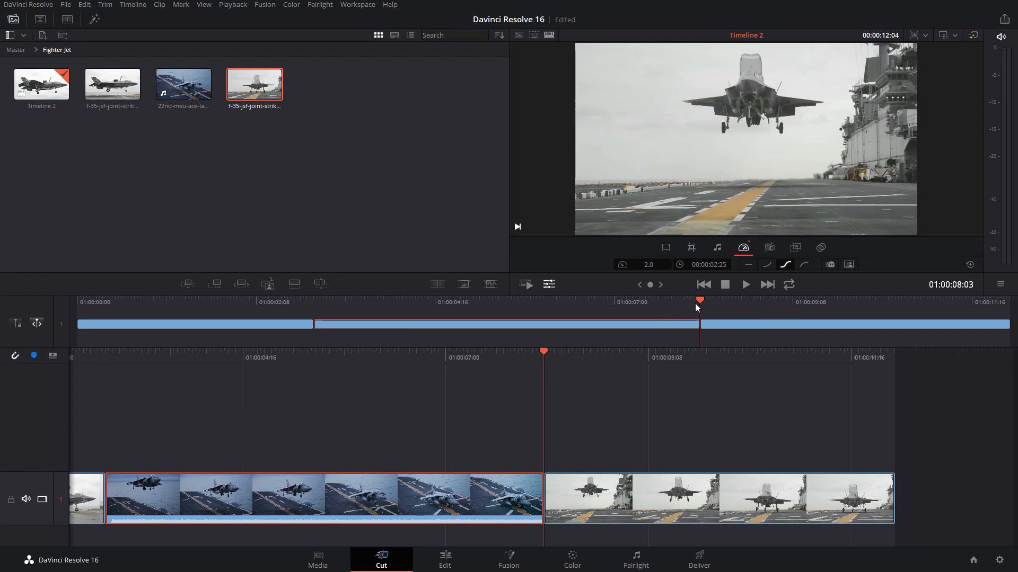
{"action": "left_click_drag", "start_coordinate": [736, 301], "coordinate": [1012, 304]}
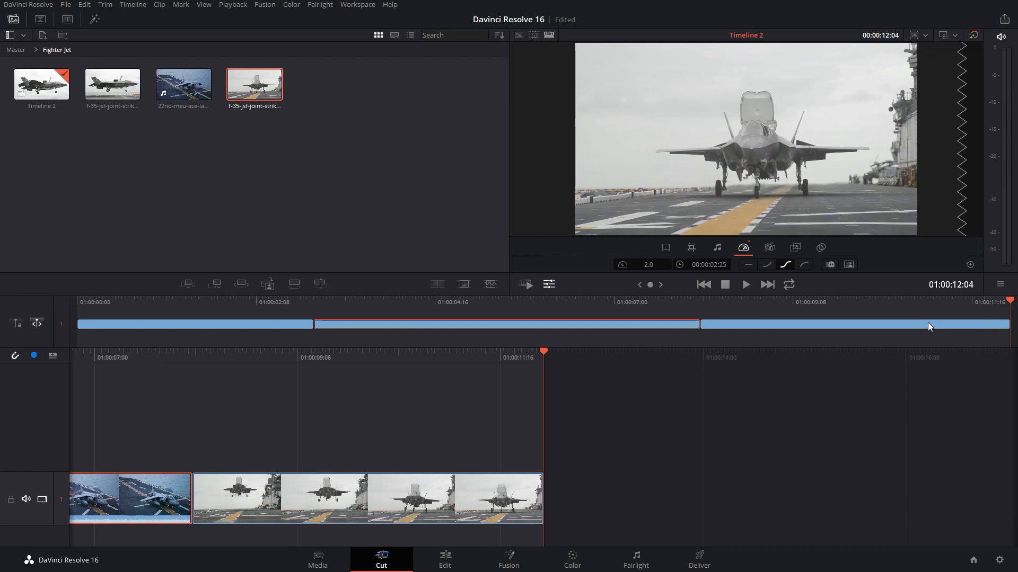
Set the Harrier clip's speed back to 1.0
{"action": "double_click", "coordinate": [640, 264]}
{"action": "type", "text": "1"}
{"action": "key", "text": "Return"}
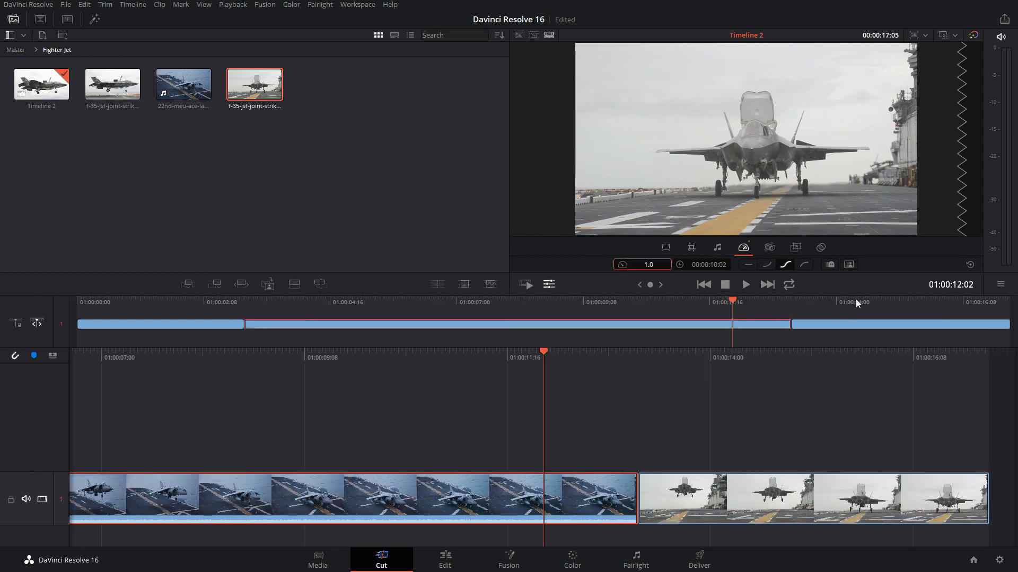
Open the Camera tools for the Harrier clip and analyze its footage with Lens Correction
{"action": "left_click", "coordinate": [771, 248]}
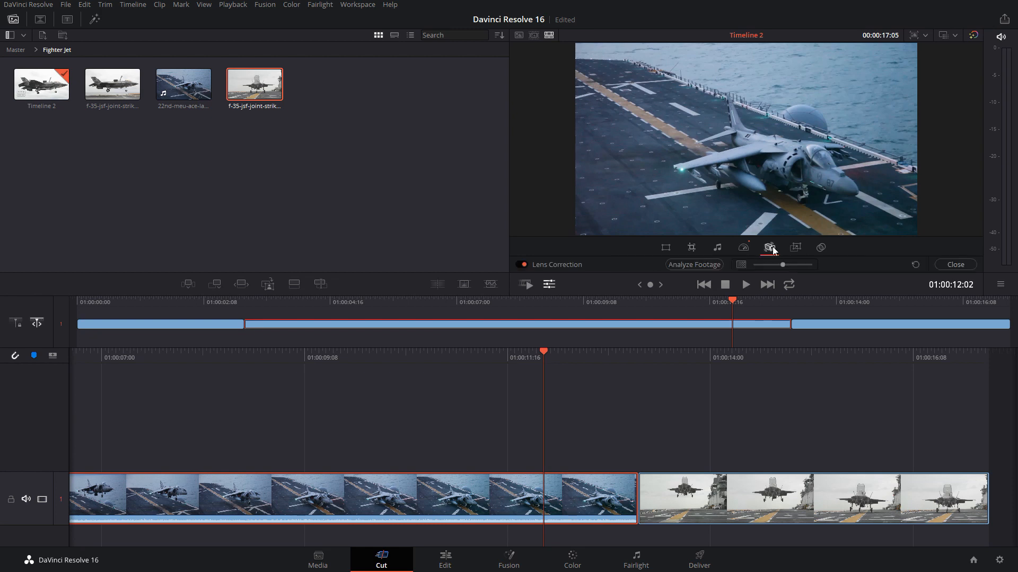
{"action": "left_click", "coordinate": [955, 265]}
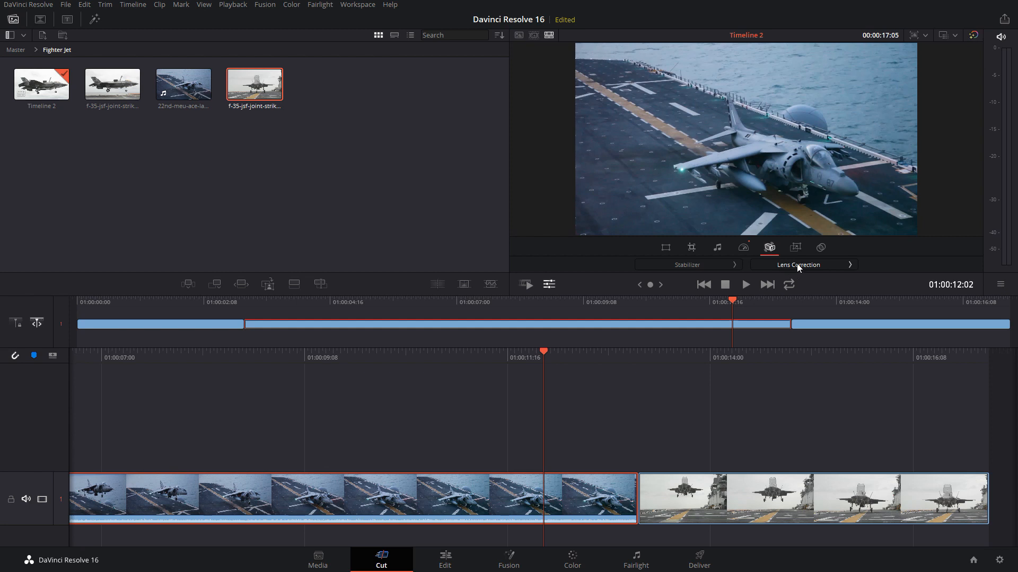
{"action": "left_click", "coordinate": [797, 263]}
{"action": "left_click", "coordinate": [698, 264]}
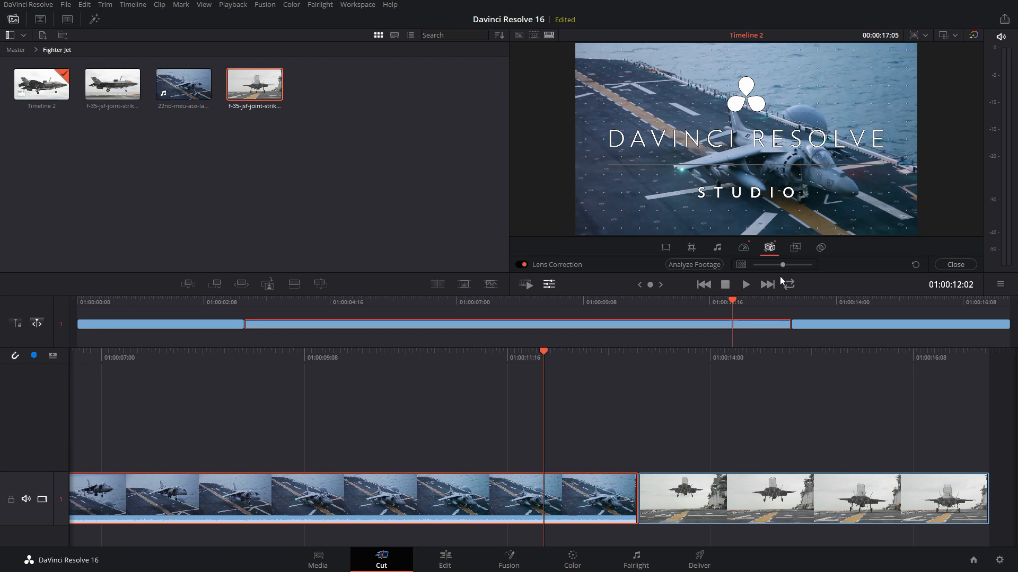
Try a slightly higher lens distortion value on the Harrier clip, reset Lens Correction and close its settings
{"action": "mouse_move", "coordinate": [783, 265]}
{"action": "left_mouse_down"}
{"action": "mouse_move", "coordinate": [774, 264]}
{"action": "mouse_move", "coordinate": [787, 260]}
{"action": "left_mouse_up"}
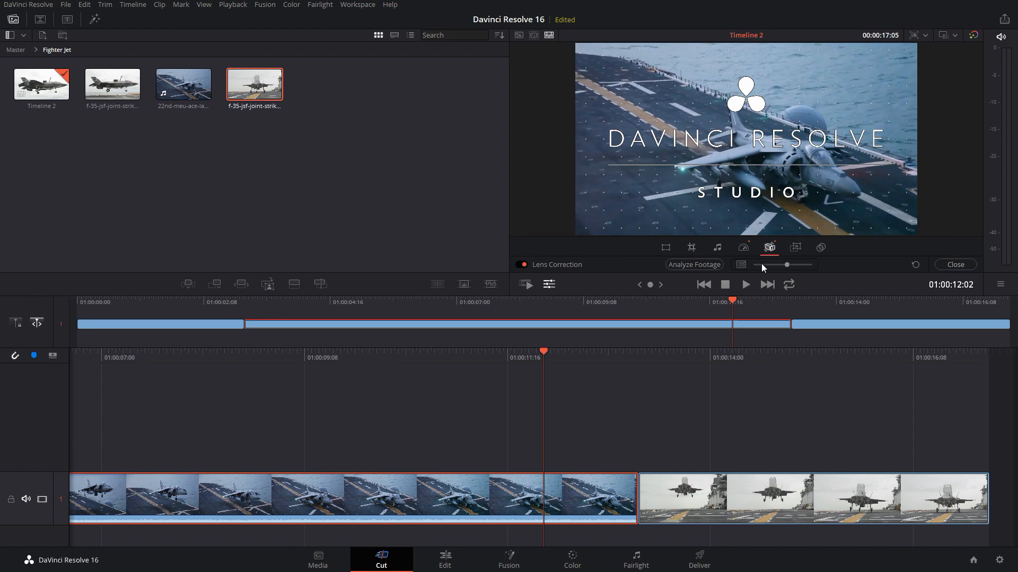
{"action": "left_click", "coordinate": [915, 265]}
{"action": "left_click", "coordinate": [949, 265]}
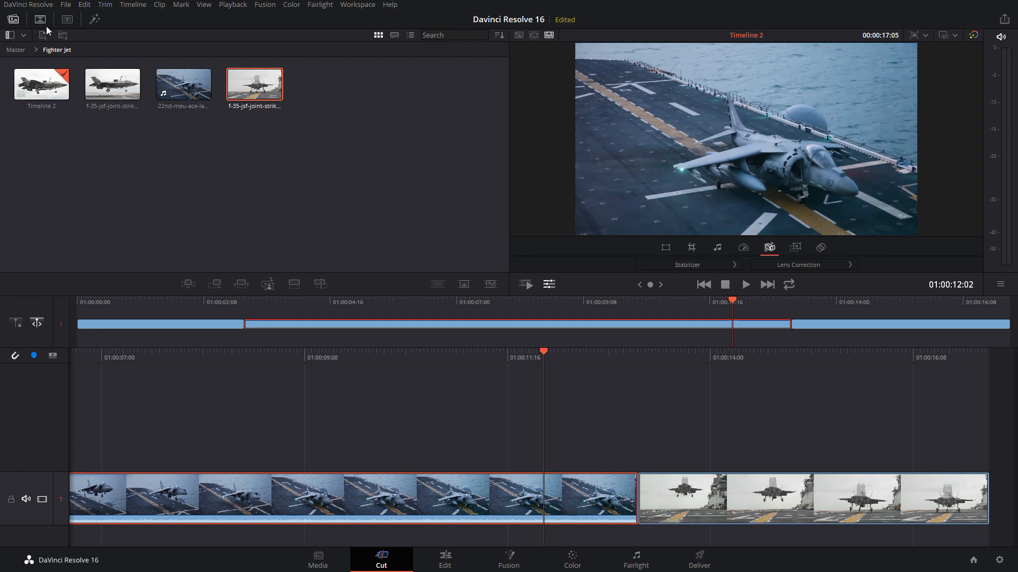
Open the Stabalise bin from Master and load the US Marines clip in the viewer
{"action": "left_click", "coordinate": [19, 50]}
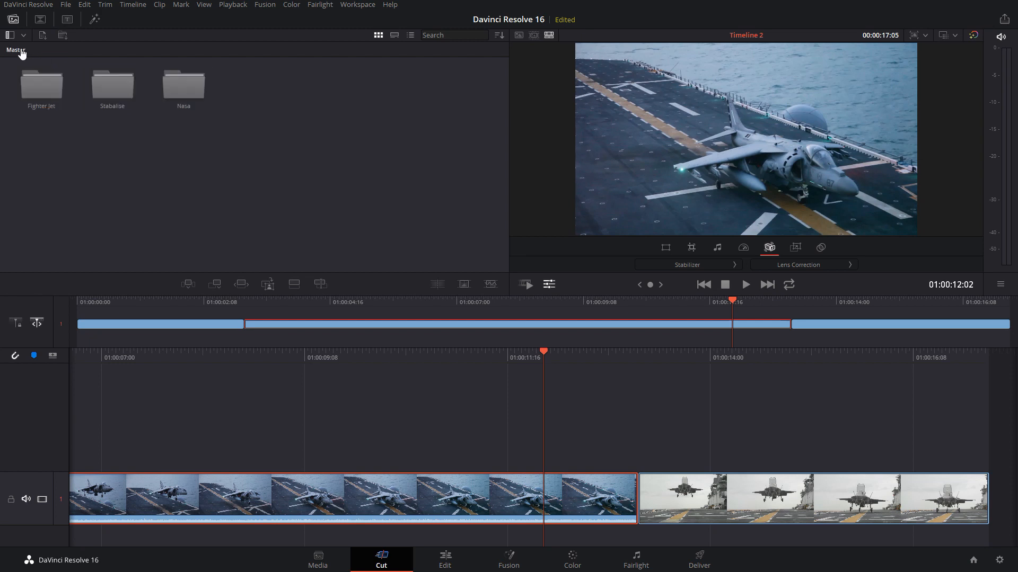
{"action": "double_click", "coordinate": [113, 85]}
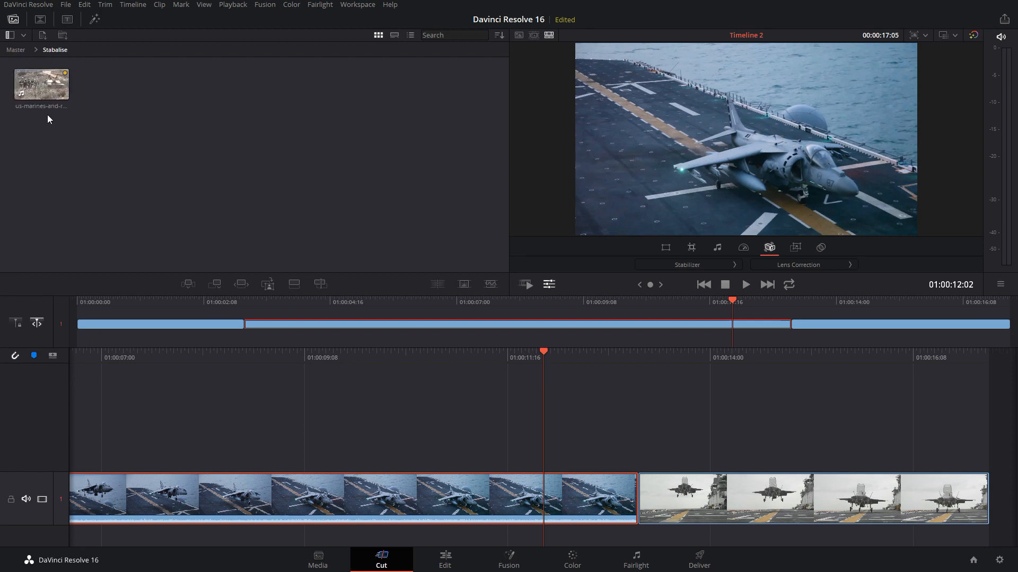
{"action": "left_click", "coordinate": [47, 83]}
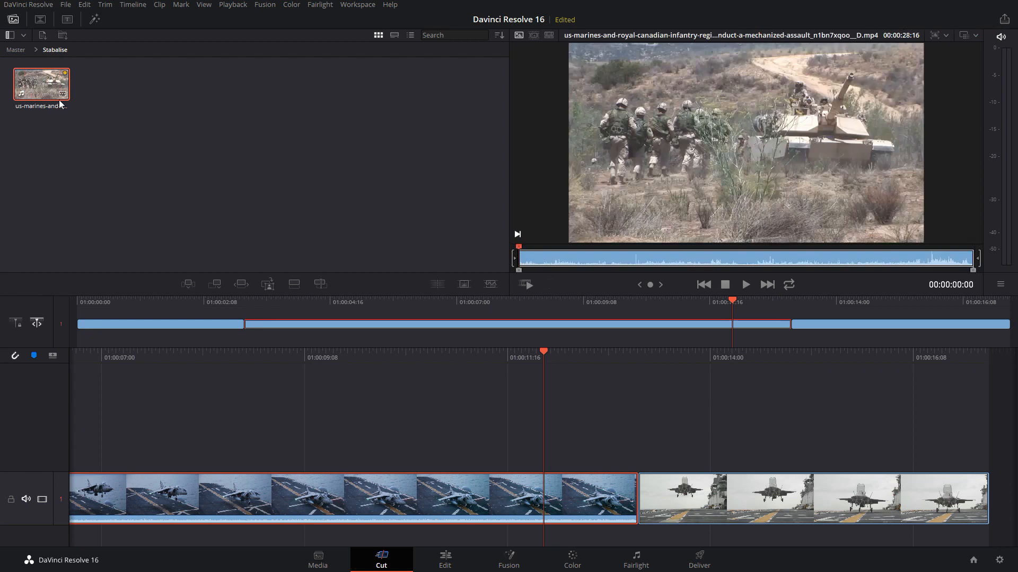
Create a new timeline and append the US Marines clip to it
{"action": "left_click", "coordinate": [66, 6]}
{"action": "left_click", "coordinate": [75, 62]}
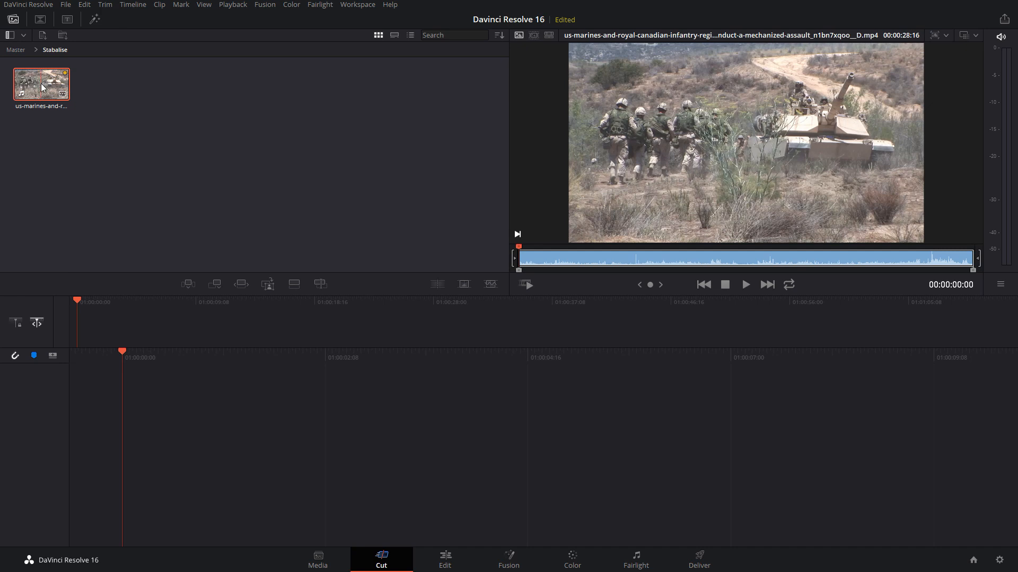
{"action": "left_click", "coordinate": [215, 285]}
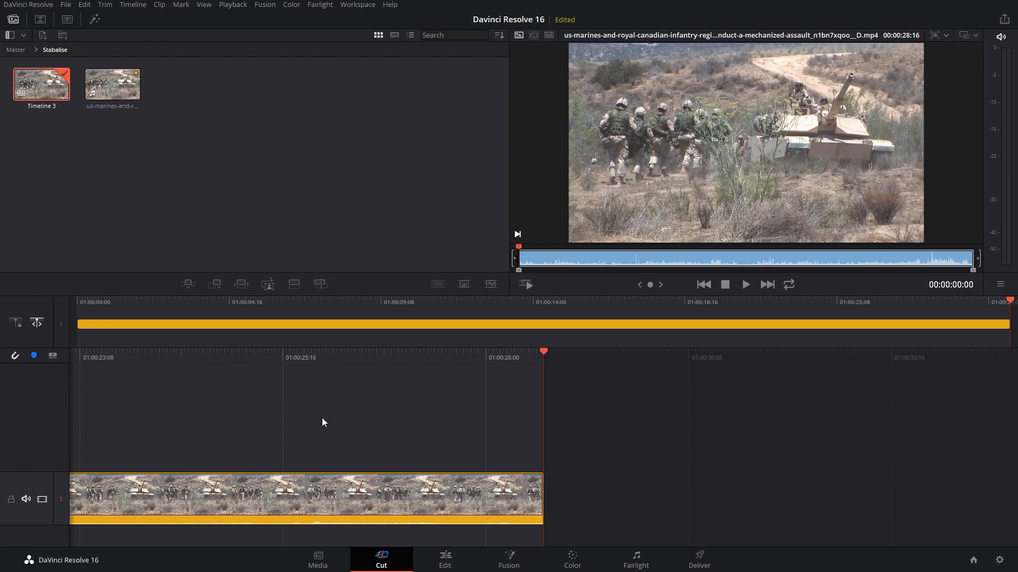
Look through the Clip Color choices for the US Marines clip on the timeline without changing the color
{"action": "right_click", "coordinate": [320, 502]}
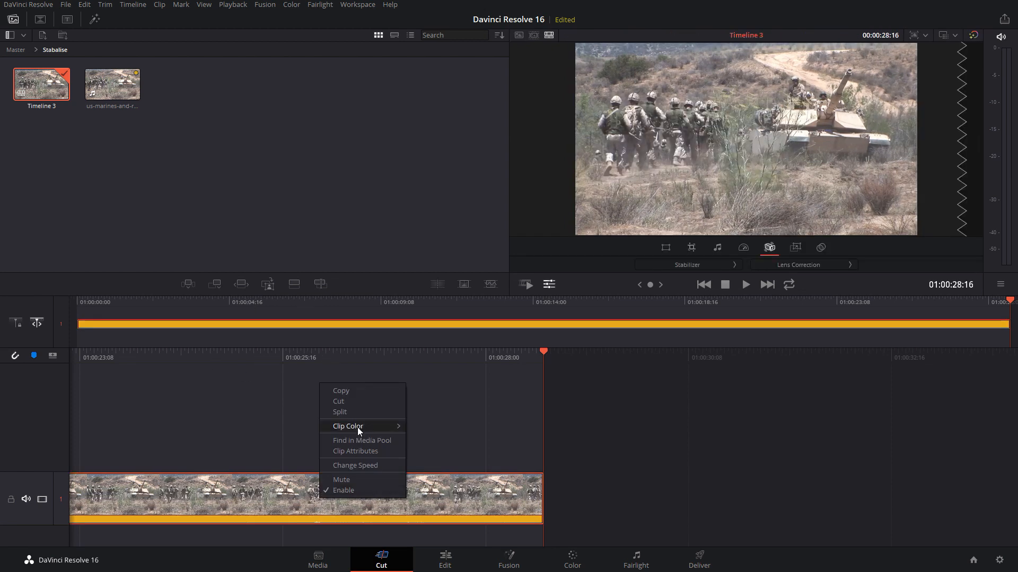
{"action": "mouse_move", "coordinate": [357, 427]}
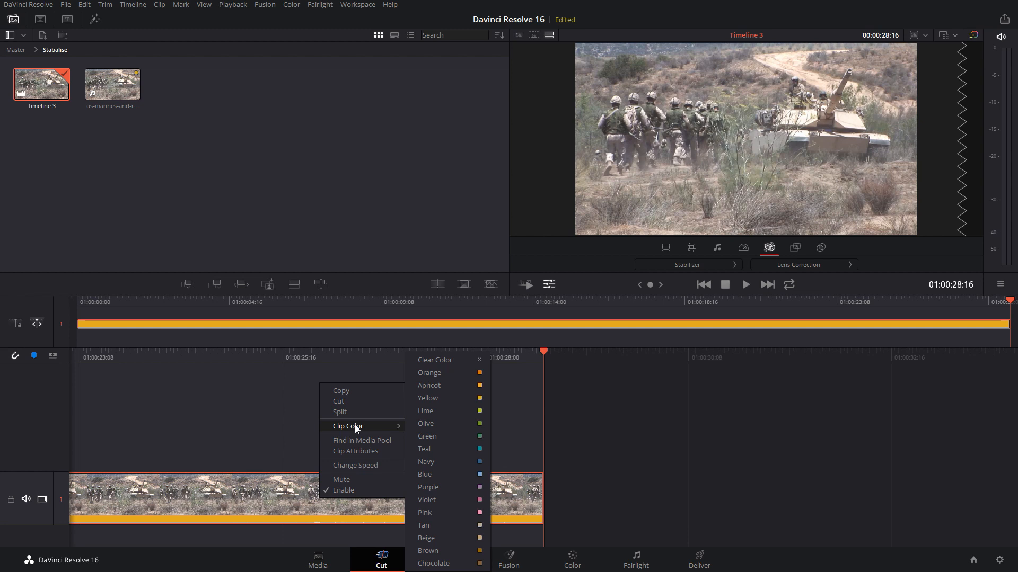
{"action": "key", "text": "Escape"}
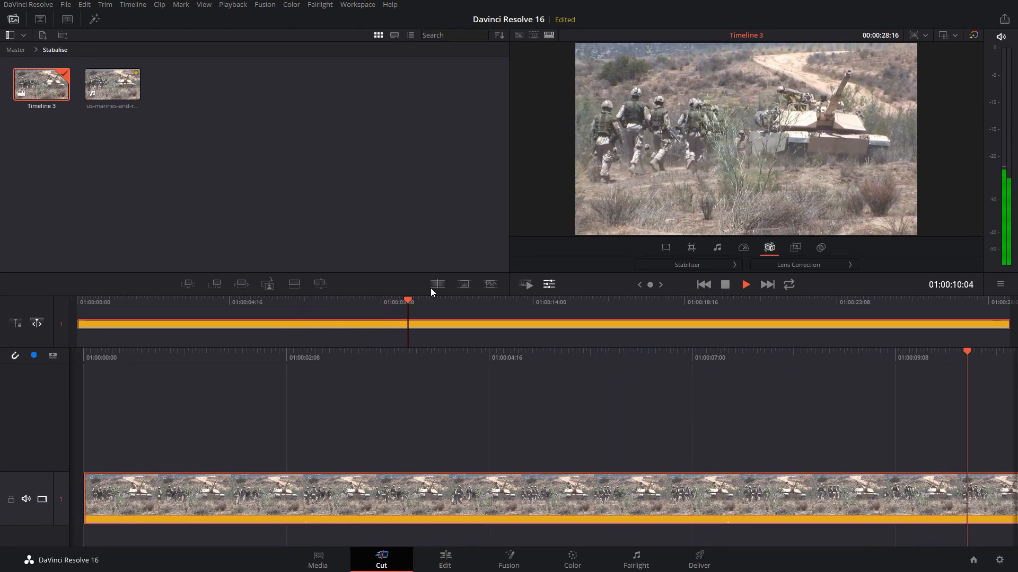
Stop playback, look up the Cinema Viewer mode, and switch the full-screen viewer on and off
{"action": "key", "text": "space"}
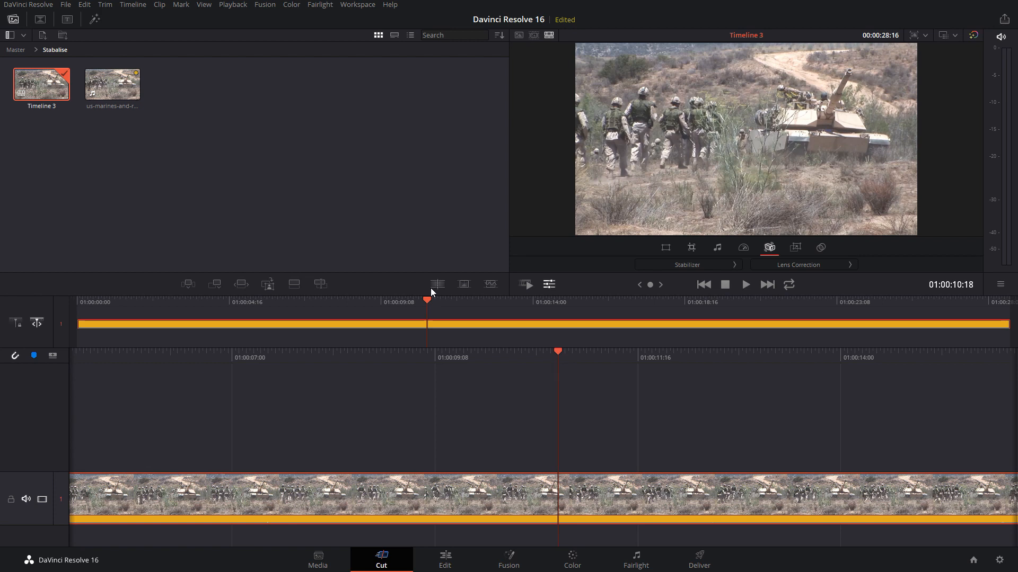
{"action": "left_click", "coordinate": [343, 7]}
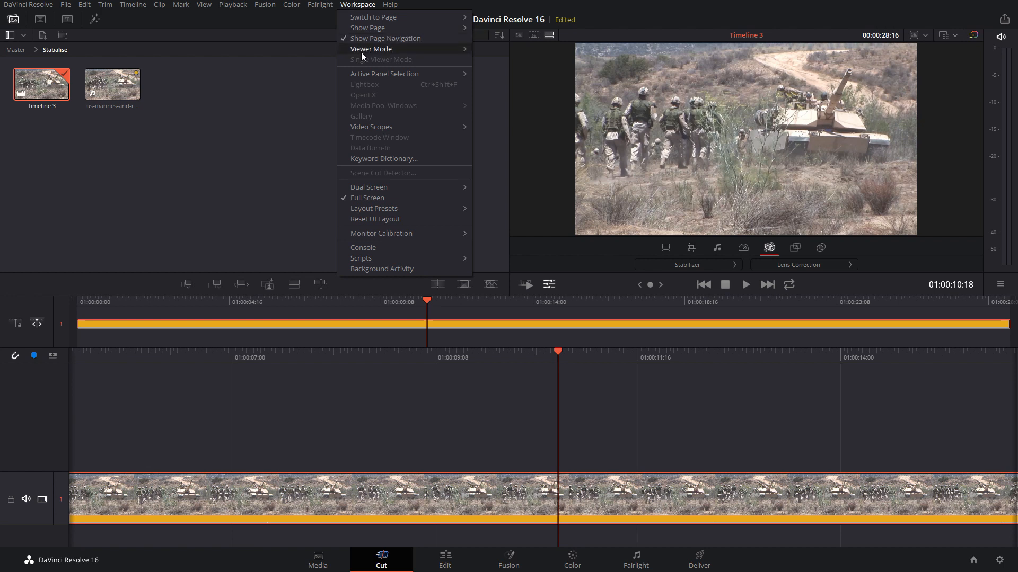
{"action": "mouse_move", "coordinate": [361, 52]}
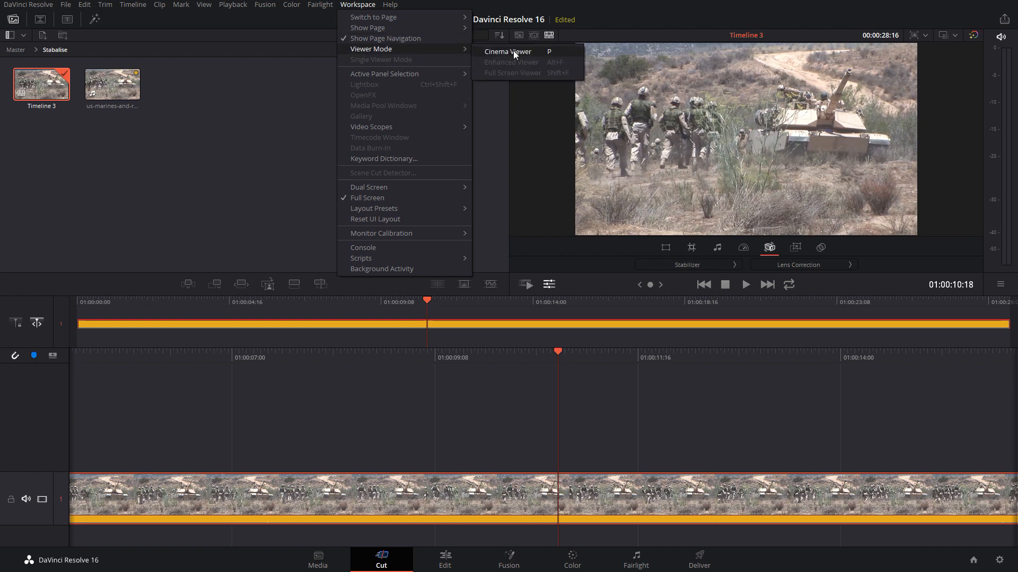
{"action": "left_click", "coordinate": [473, 4]}
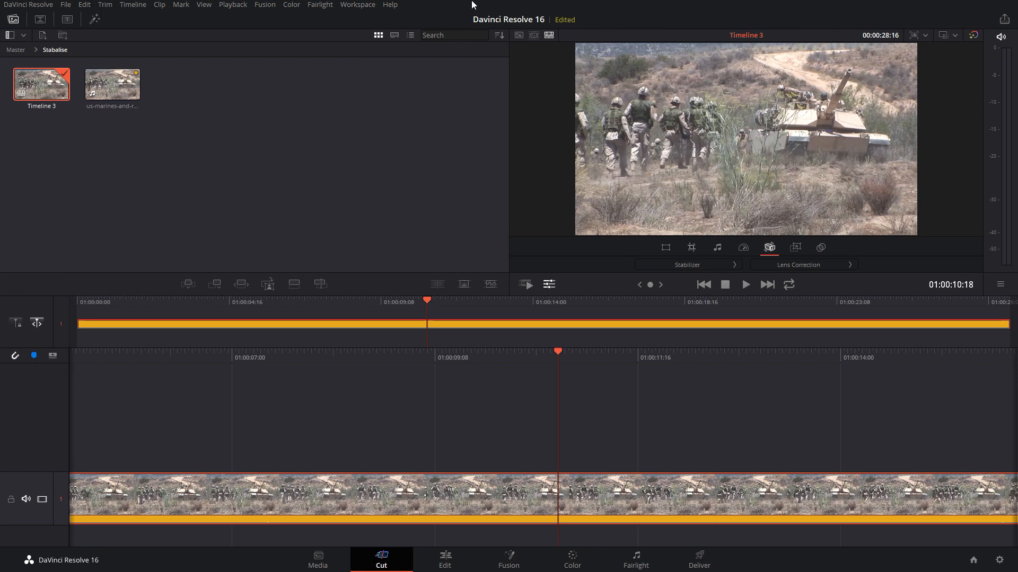
{"action": "key", "text": "ctrl+f"}
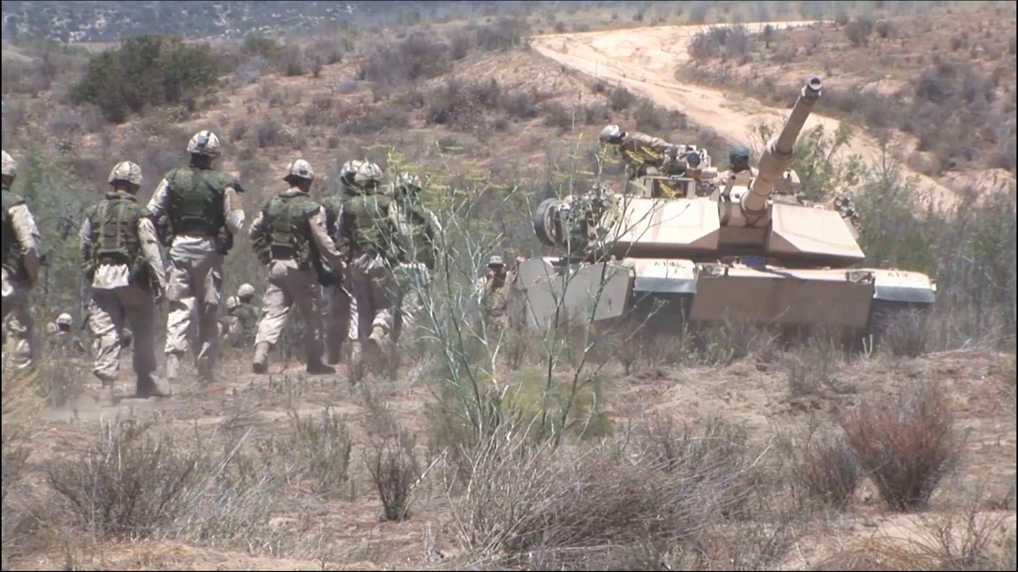
{"action": "key", "text": "ctrl+f"}
{"action": "key", "text": "ctrl+f"}
{"action": "key", "text": "ctrl+f"}
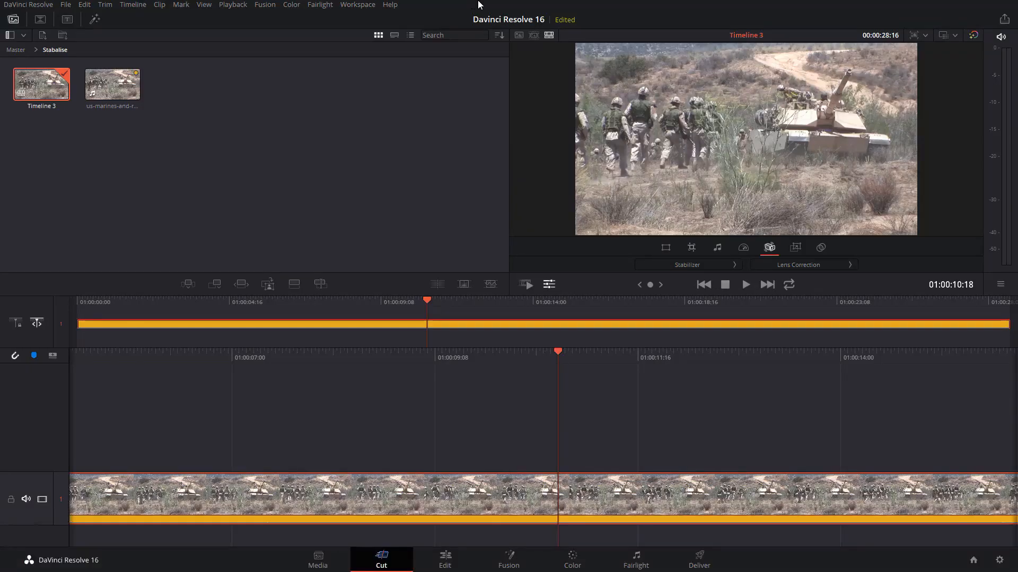
Watch the unstabilized US Marines clip from the start of the timeline in full screen, and return to the Cut page
{"action": "left_click_drag", "start_coordinate": [431, 297], "coordinate": [56, 300]}
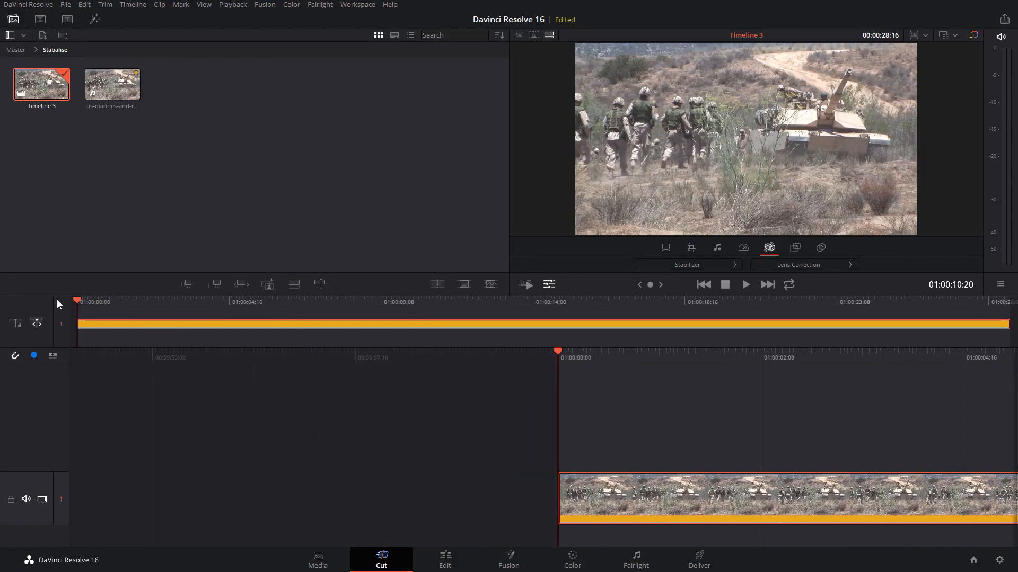
{"action": "key", "text": "ctrl+f"}
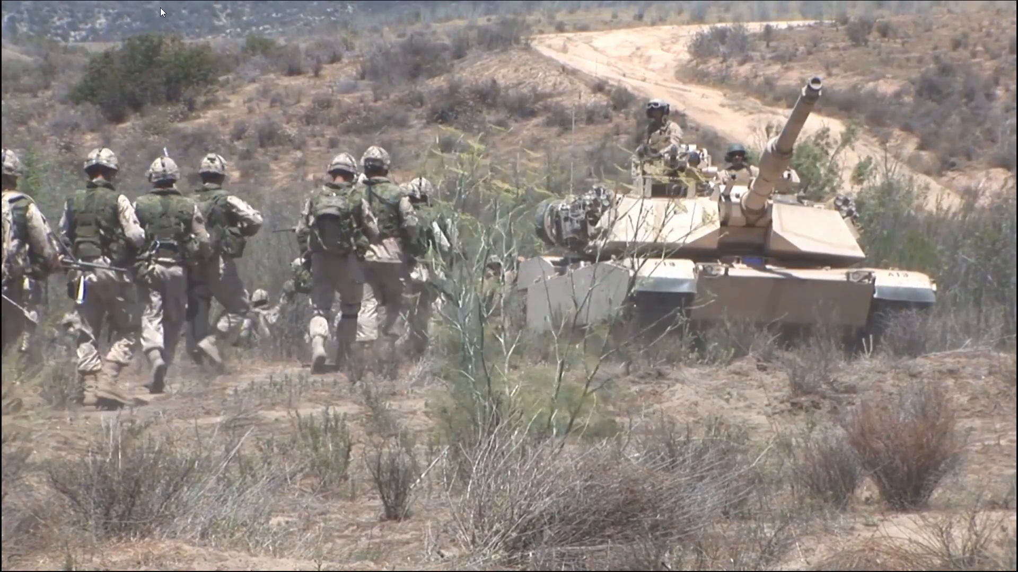
{"action": "key", "text": "Escape"}
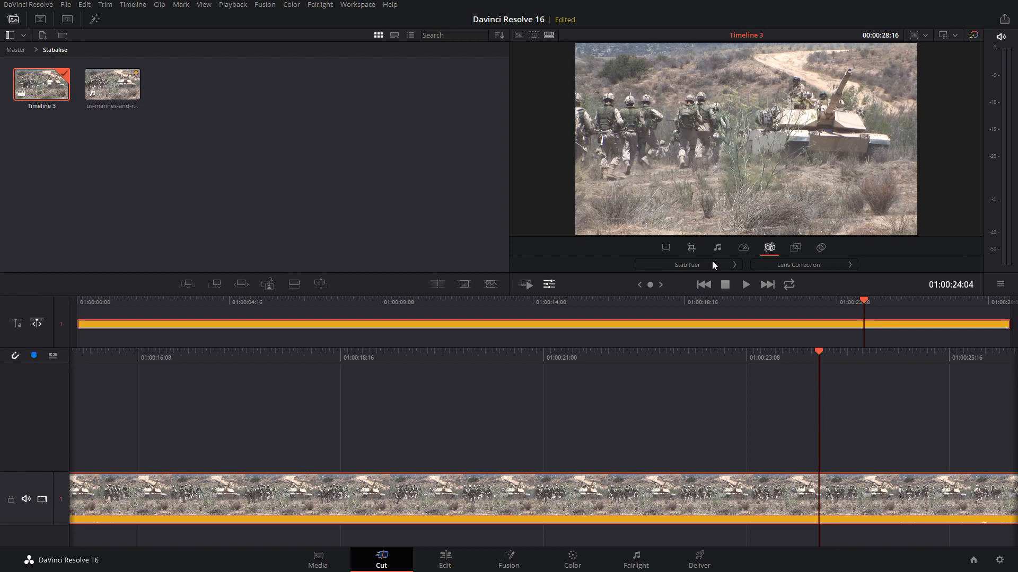
Stabilize the US Marines clip in Perspective mode with Camera Lock enabled, after reviewing the available stabilization modes
{"action": "left_click", "coordinate": [689, 265]}
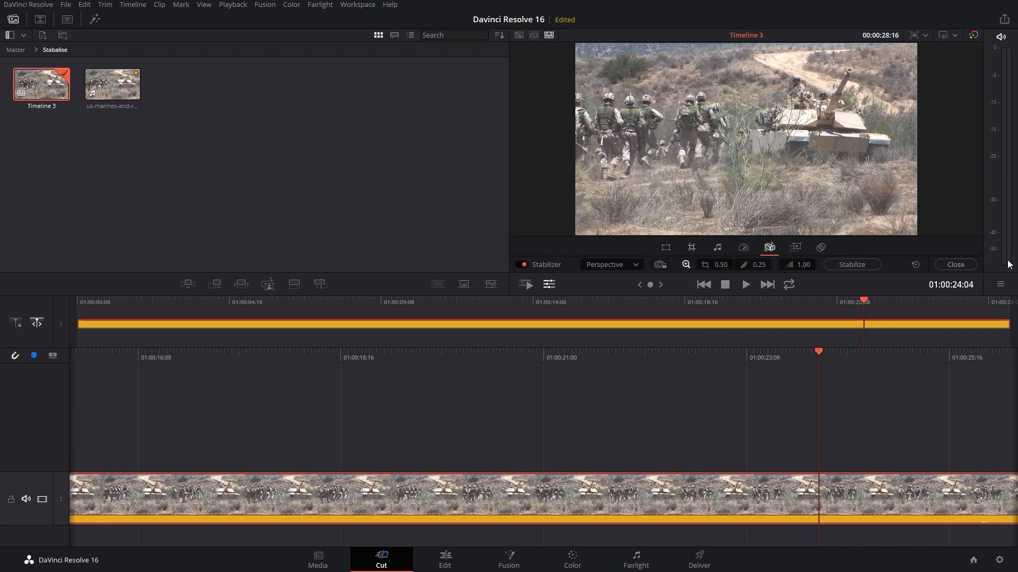
{"action": "left_click", "coordinate": [599, 266]}
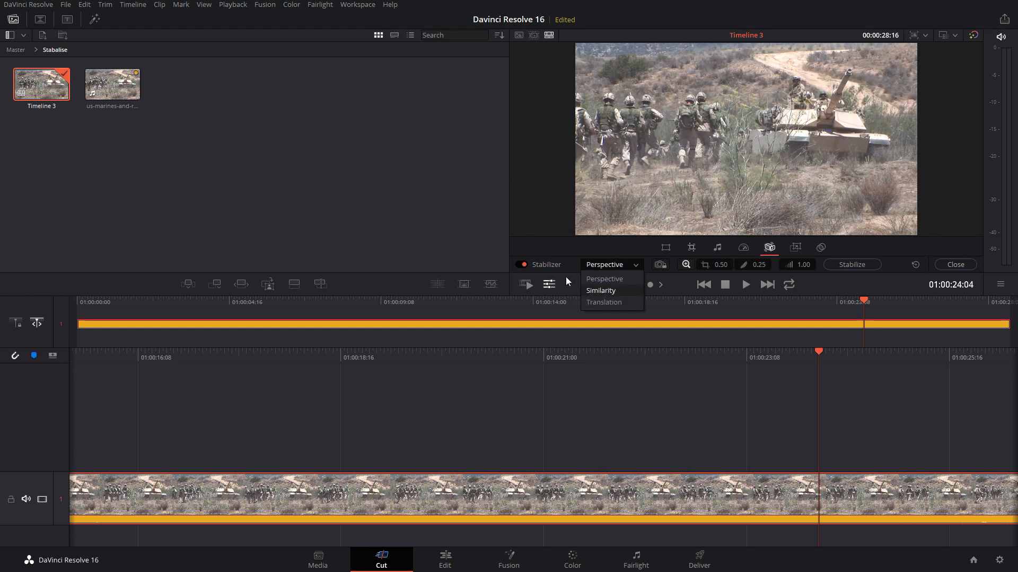
{"action": "left_click", "coordinate": [570, 261]}
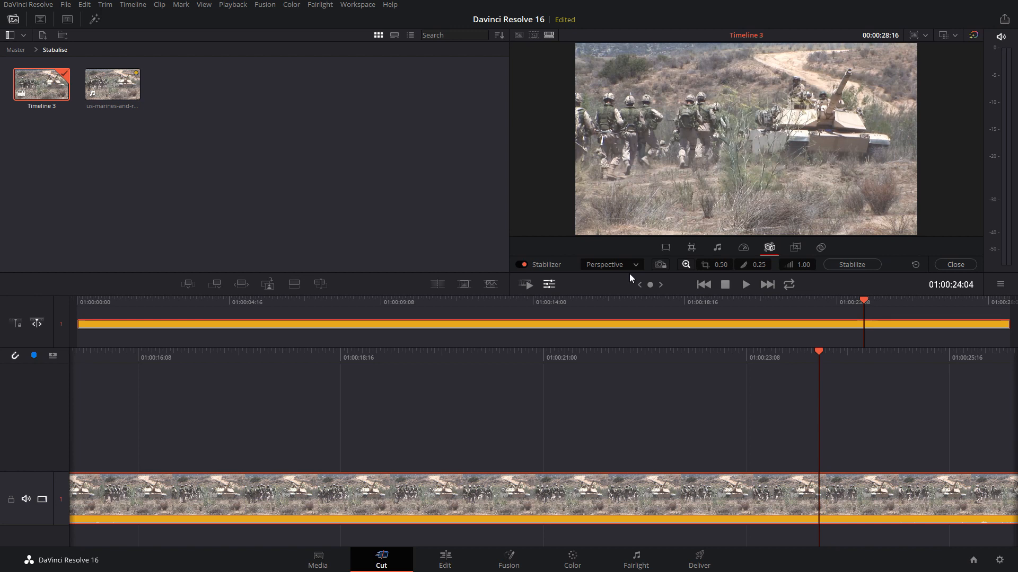
{"action": "left_click", "coordinate": [663, 265]}
{"action": "left_click", "coordinate": [851, 265]}
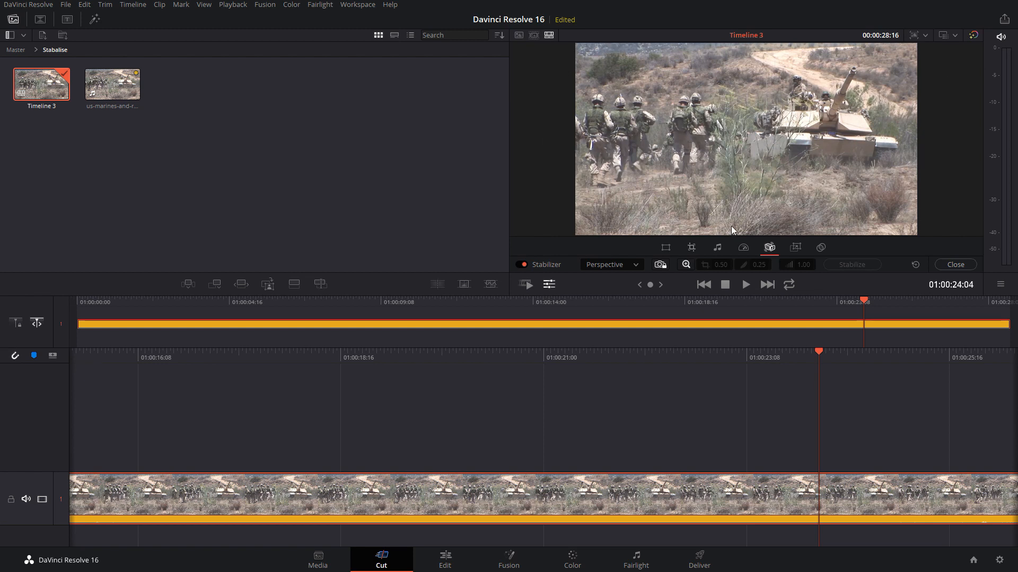
Play the stabilized US Marines clip from the start of the timeline in the Cinema Viewer
{"action": "left_click", "coordinate": [75, 300]}
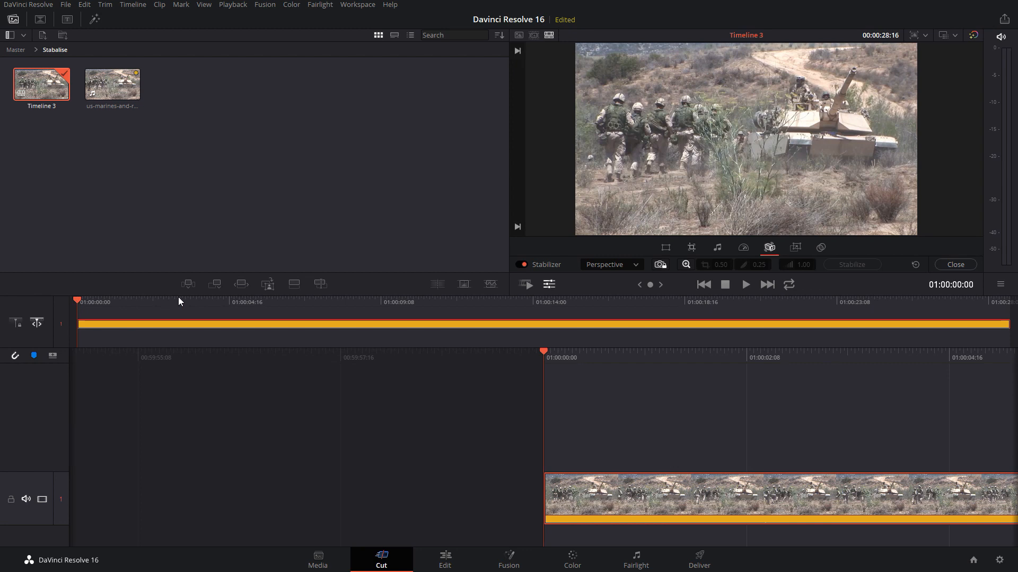
{"action": "key", "text": "p"}
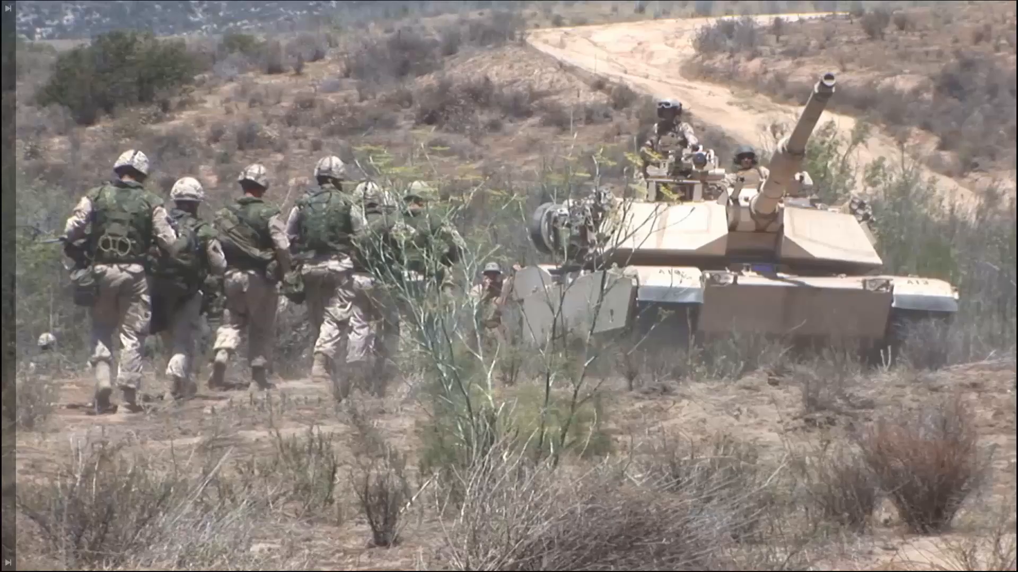
{"action": "key", "text": "space"}
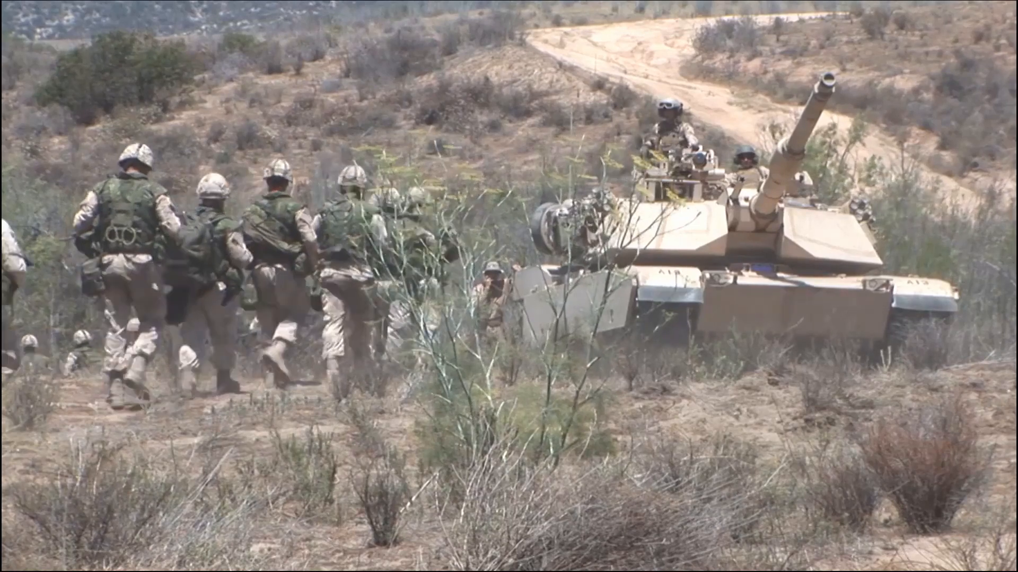
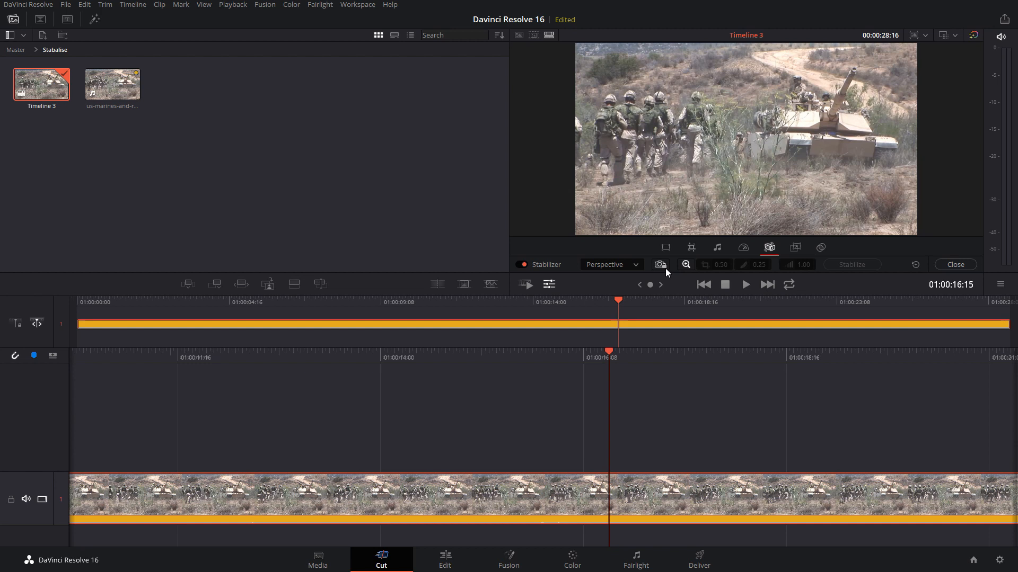
Disable Camera Lock for the US Marines clip and restabilize it in Perspective mode with a cropping ratio of 1.00
{"action": "left_click", "coordinate": [660, 265]}
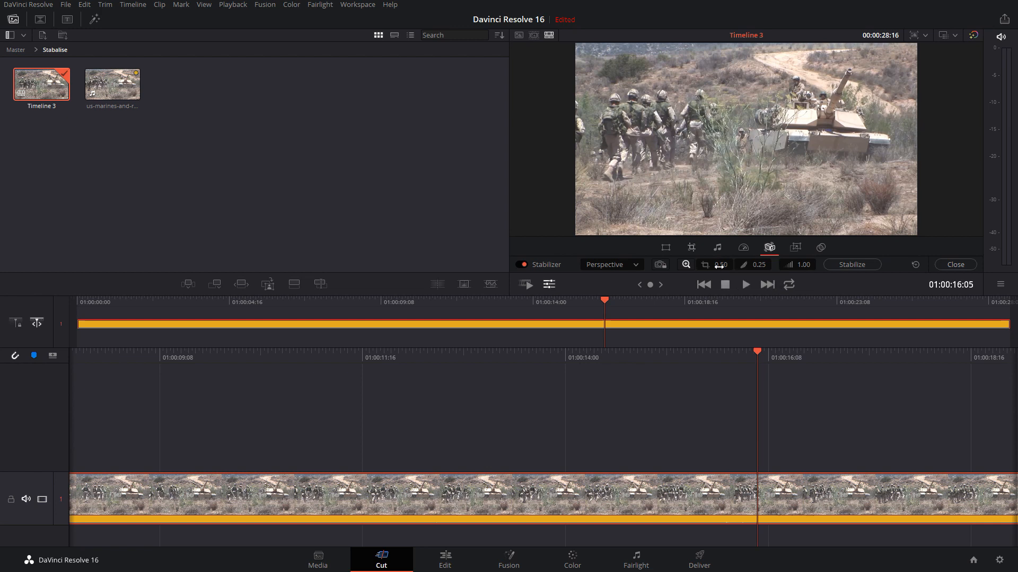
{"action": "left_click_drag", "start_coordinate": [720, 266], "coordinate": [749, 266]}
{"action": "left_click_drag", "start_coordinate": [720, 265], "coordinate": [684, 265]}
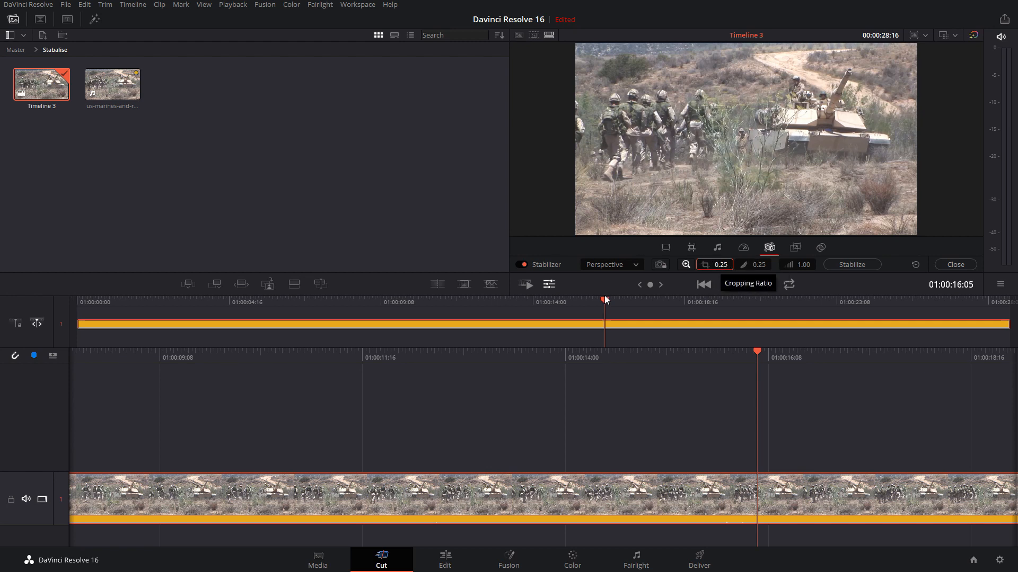
{"action": "left_click_drag", "start_coordinate": [558, 305], "coordinate": [52, 295]}
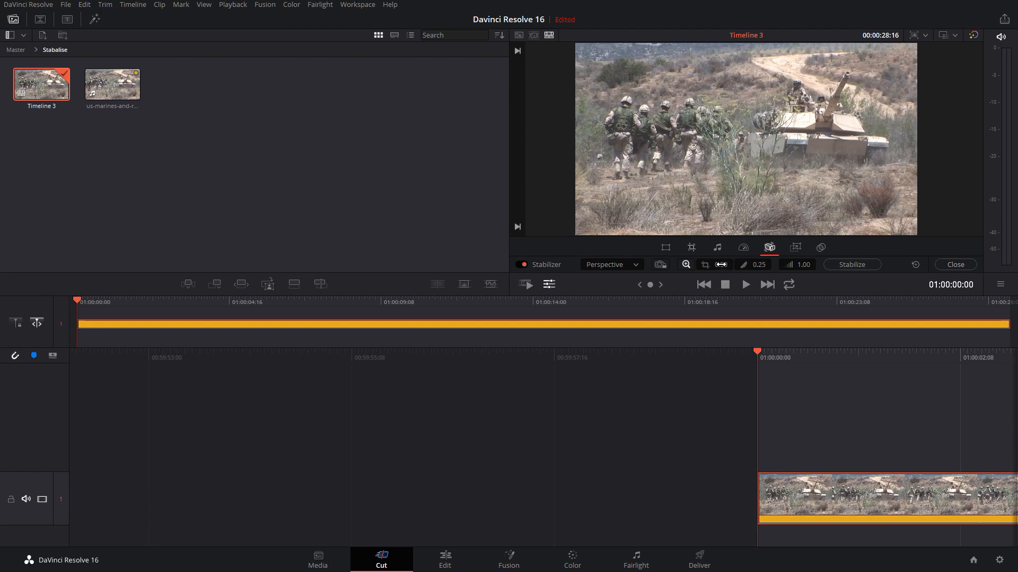
{"action": "left_click_drag", "start_coordinate": [721, 264], "coordinate": [749, 265]}
{"action": "left_click", "coordinate": [852, 265]}
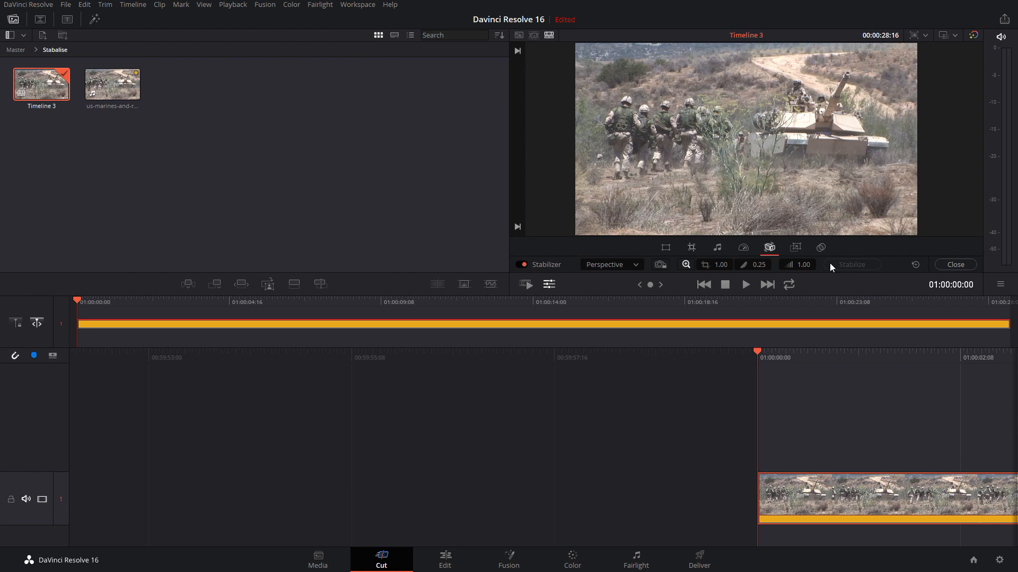
Play the restabilized clip from the start with the system audio muted, continuing the playback in the Cinema Viewer
{"action": "key", "text": "space"}
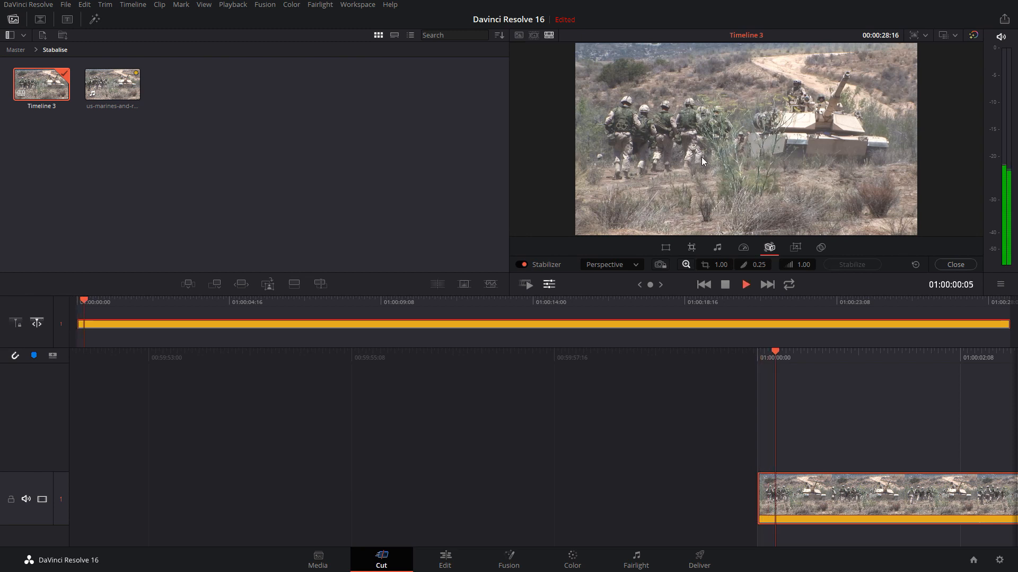
{"action": "key", "text": "space"}
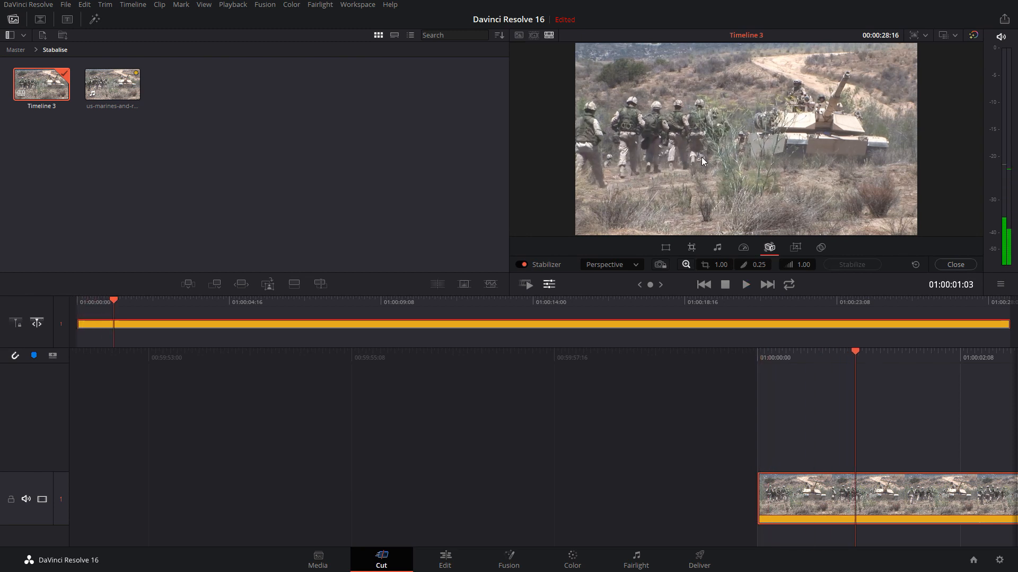
{"action": "key", "text": "XF86AudioMute"}
{"action": "key", "text": "space"}
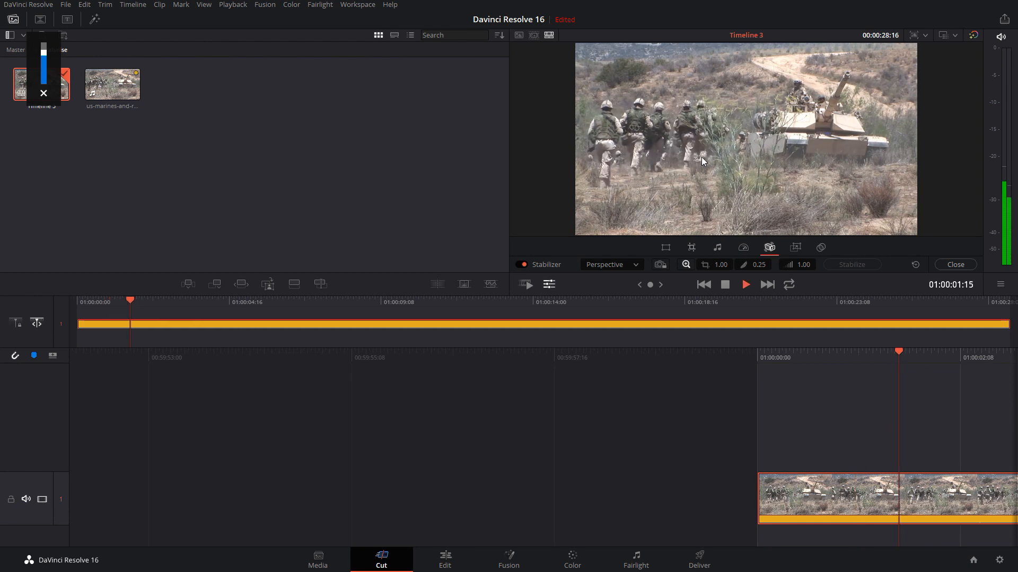
{"action": "key", "text": "space"}
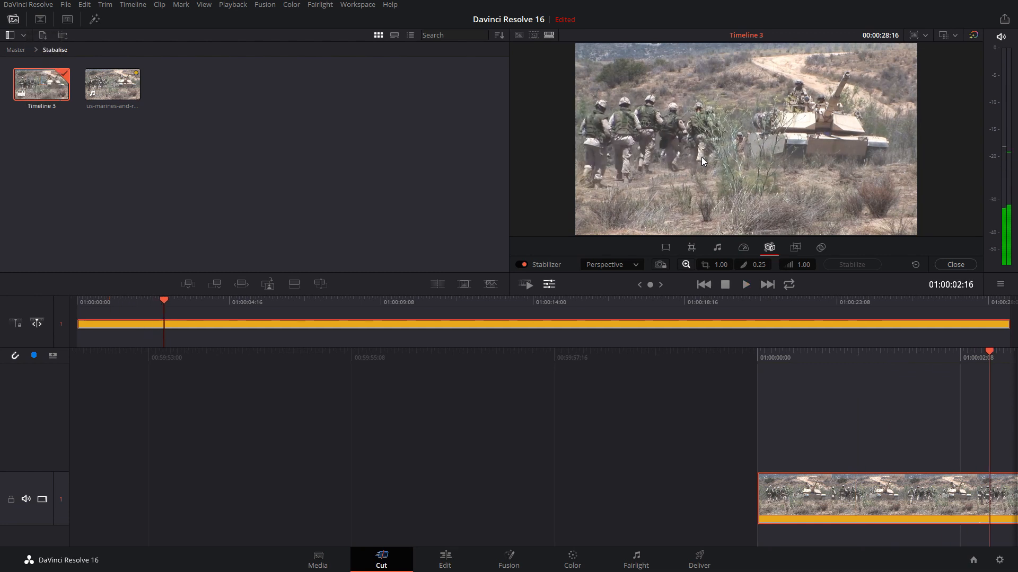
{"action": "key", "text": "ctrl+f"}
{"action": "key", "text": "space"}
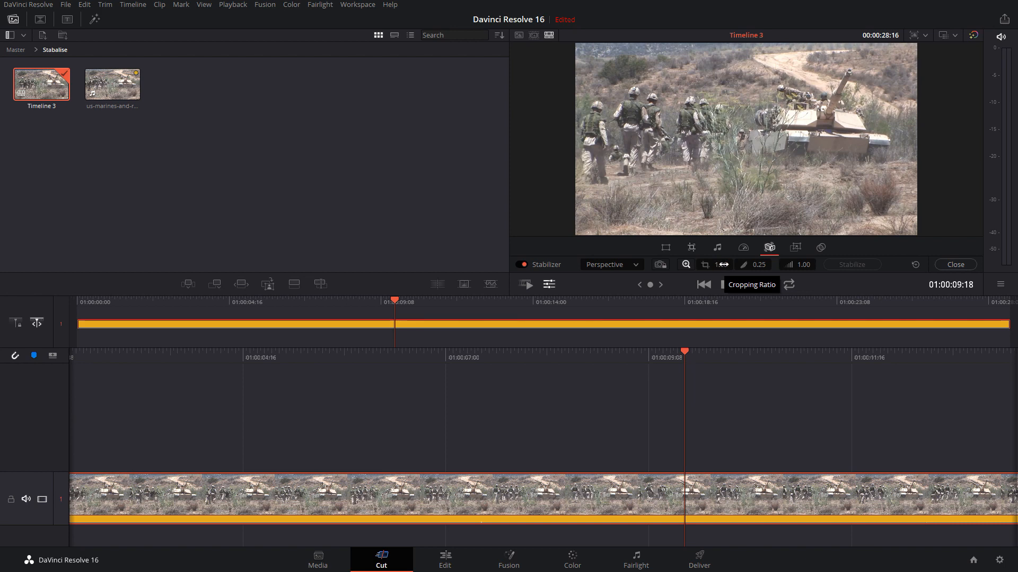
Set the stabilizer's cropping ratio to 0.25, restabilize the clip, and return the playhead to the start of the timeline
{"action": "double_click", "coordinate": [722, 265]}
{"action": "type", "text": "0.25"}
{"action": "key", "text": "Return"}
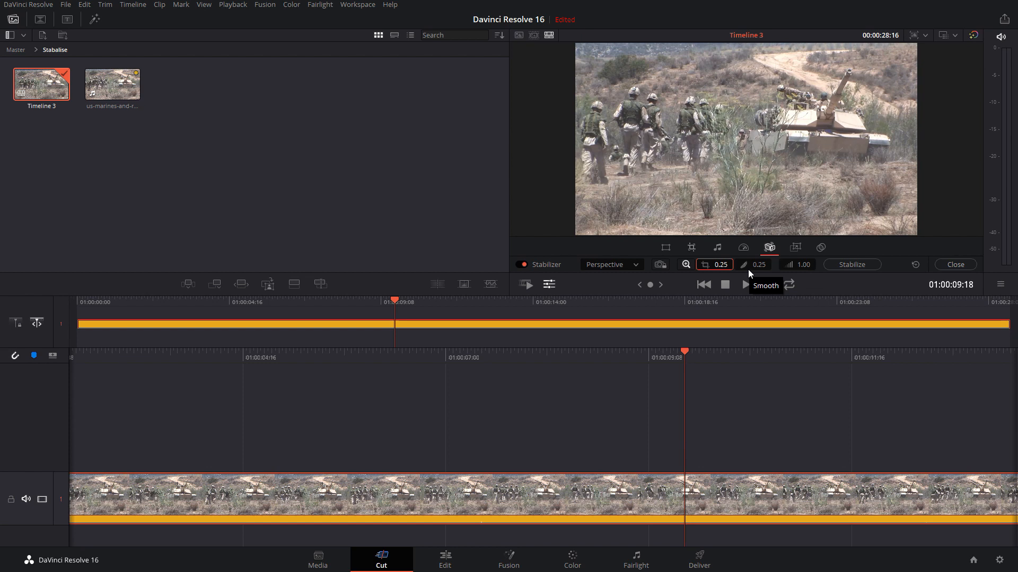
{"action": "left_click", "coordinate": [845, 264]}
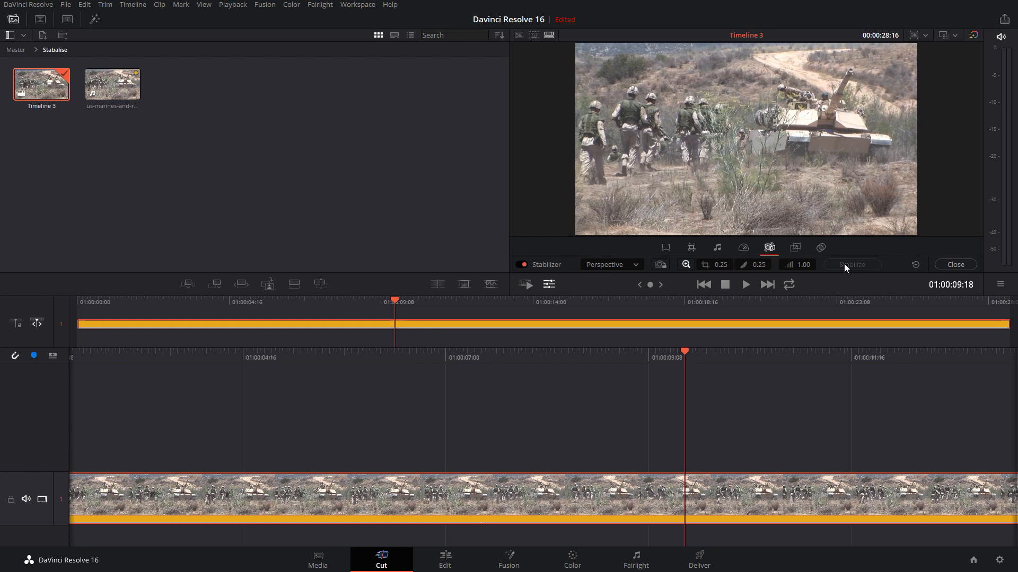
{"action": "left_click_drag", "start_coordinate": [116, 310], "coordinate": [45, 308]}
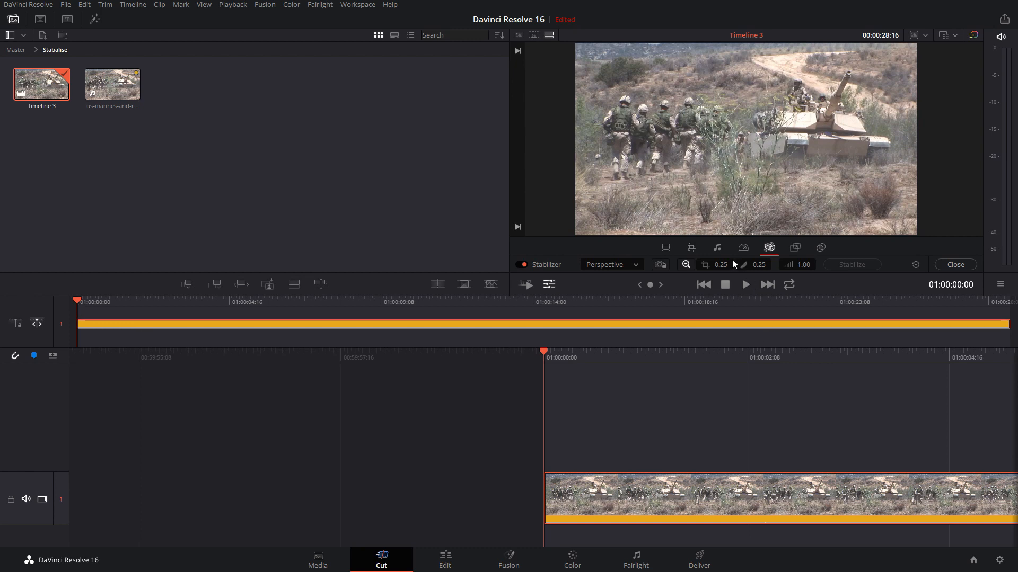
Reset the stabilizer settings and stabilize the clip again with the cropping ratio at 0.25
{"action": "left_click", "coordinate": [920, 265]}
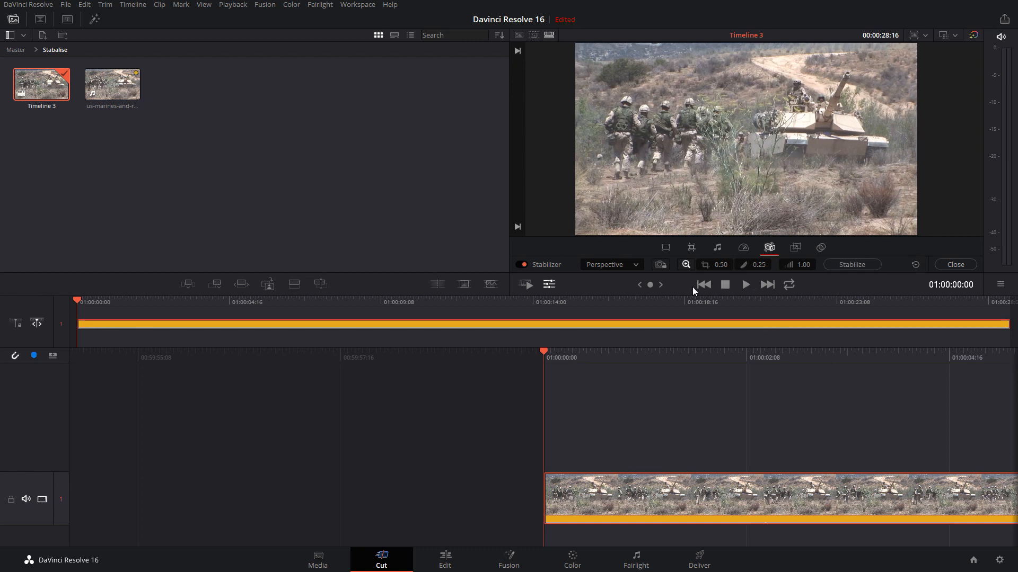
{"action": "left_click", "coordinate": [722, 264]}
{"action": "key", "text": "Return"}
{"action": "left_click", "coordinate": [845, 264]}
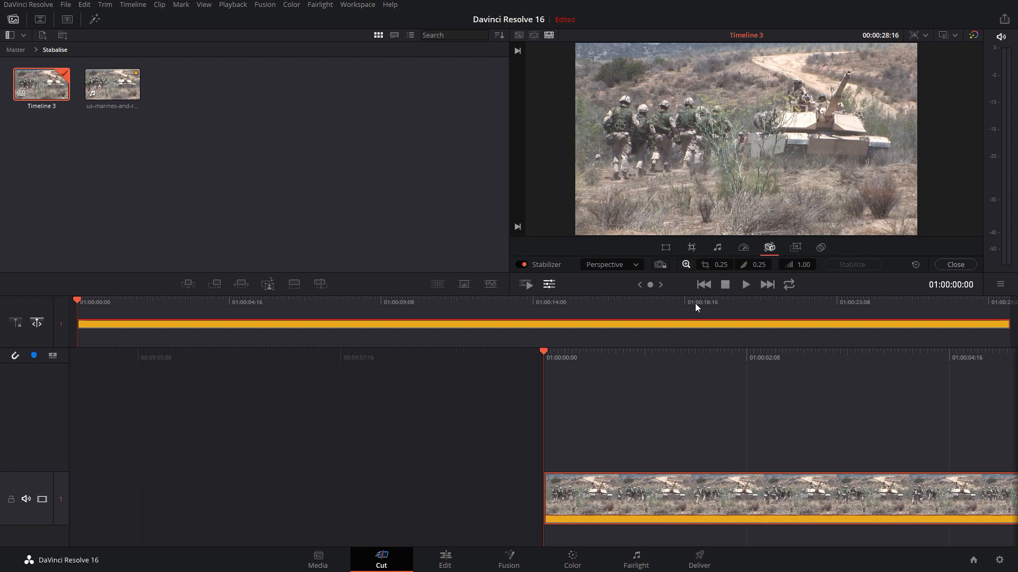
Stabilize the clip with Smooth at 1.00, and restabilize it with Smooth set back to 0.25
{"action": "left_click", "coordinate": [753, 264]}
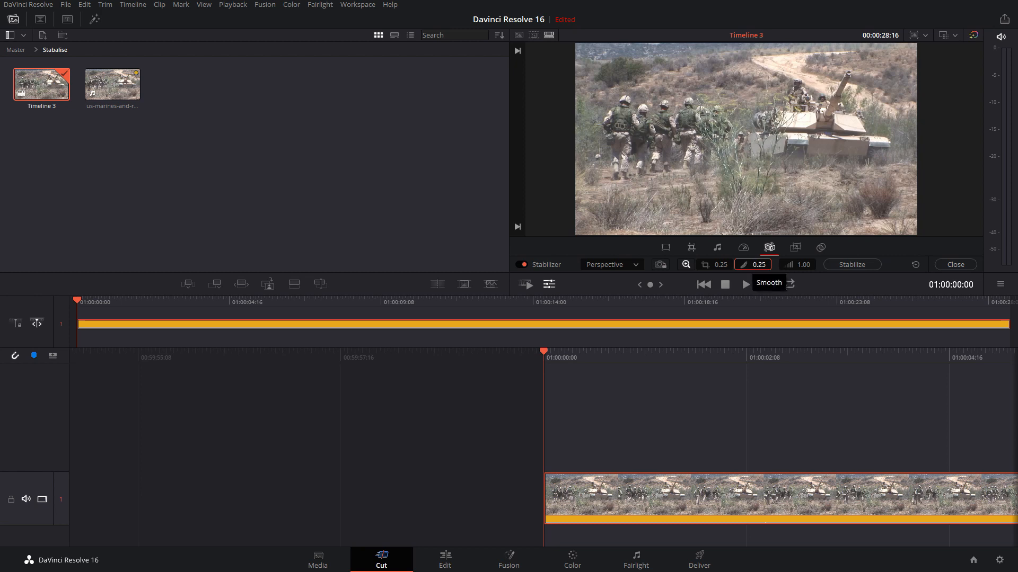
{"action": "left_click_drag", "start_coordinate": [752, 264], "coordinate": [793, 264]}
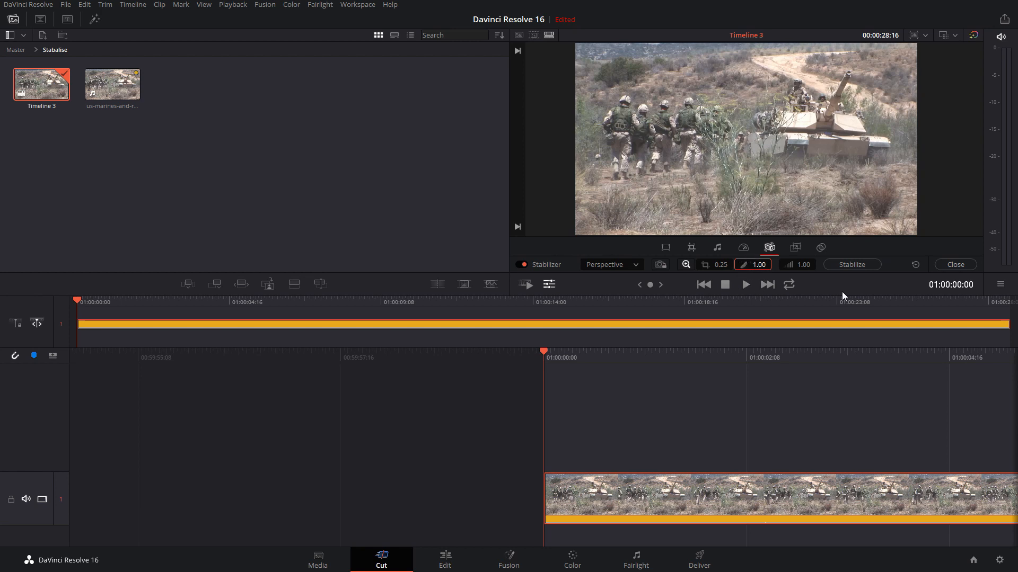
{"action": "left_click", "coordinate": [854, 264]}
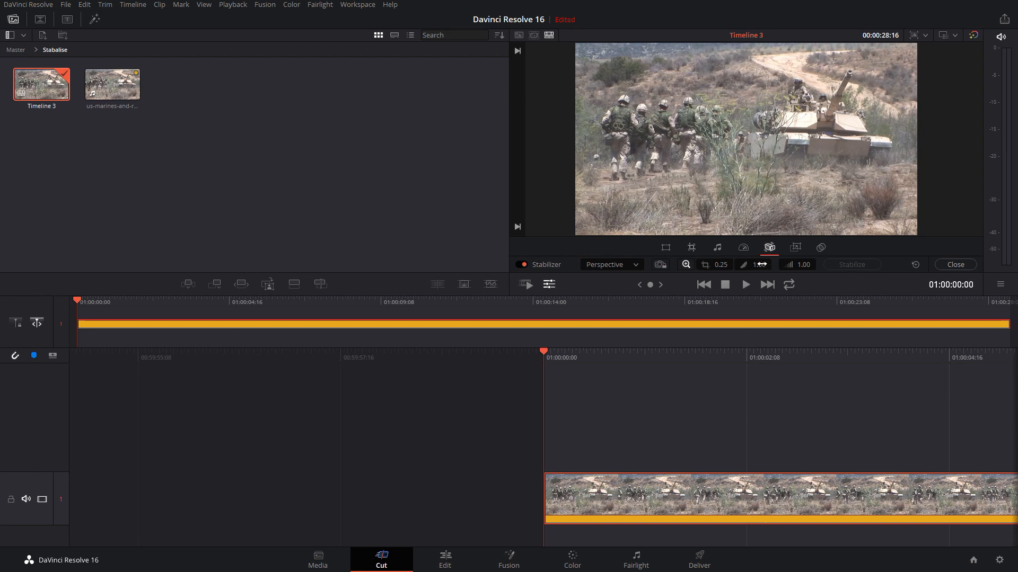
{"action": "left_click_drag", "start_coordinate": [760, 264], "coordinate": [718, 265]}
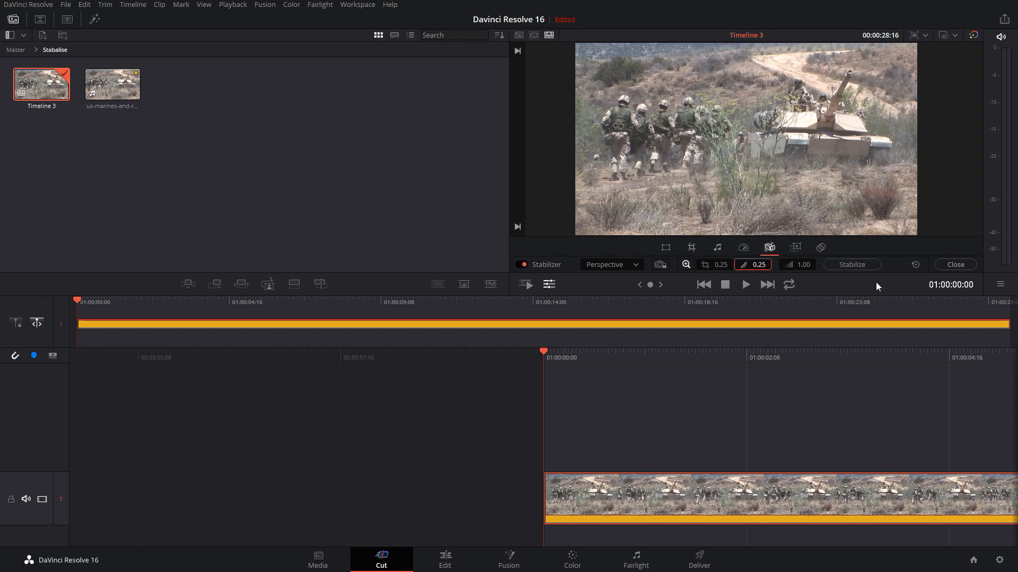
{"action": "left_click", "coordinate": [854, 264]}
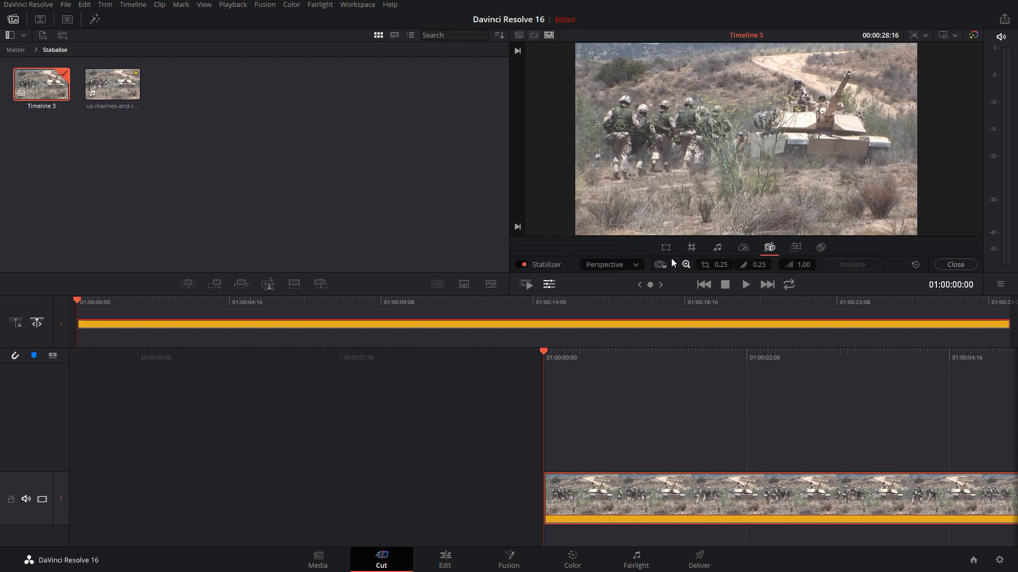
Restore the stabilizer's defaults, enter a cropping ratio of 0.25, and restabilize the clip
{"action": "left_click", "coordinate": [915, 264]}
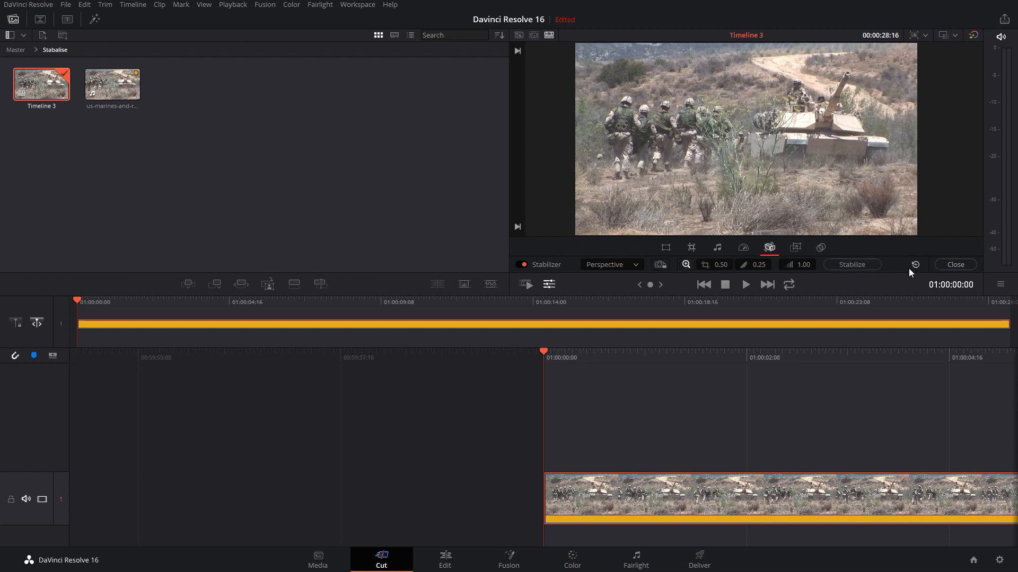
{"action": "left_click", "coordinate": [713, 264]}
{"action": "type", "text": "0.25"}
{"action": "key", "text": "Return"}
{"action": "left_click", "coordinate": [850, 264]}
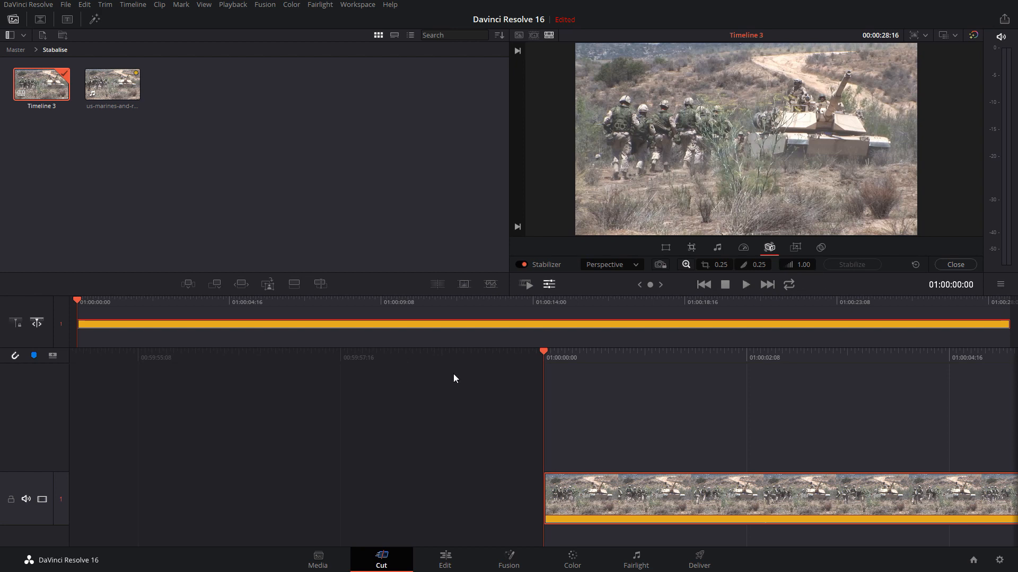
Try to restabilize the clip with Smooth at 1.00 and Strength at 0.50
{"action": "left_click", "coordinate": [758, 265]}
{"action": "left_click", "coordinate": [716, 265]}
{"action": "left_click", "coordinate": [805, 266]}
{"action": "left_click", "coordinate": [803, 267]}
{"action": "left_click_drag", "start_coordinate": [802, 268], "coordinate": [760, 269]}
{"action": "left_click_drag", "start_coordinate": [806, 266], "coordinate": [832, 266]}
{"action": "type", "text": "0.50"}
{"action": "left_click", "coordinate": [853, 264]}
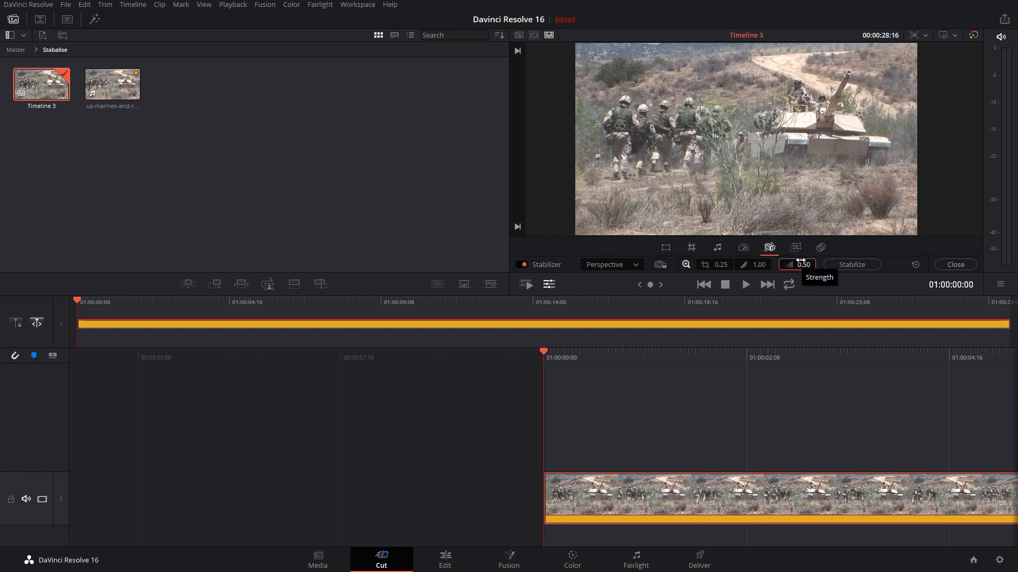
Raise the stabilizer's Strength to 1.00, reset all of its settings to defaults, and close the Stabilizer
{"action": "left_click_drag", "start_coordinate": [800, 260], "coordinate": [826, 260]}
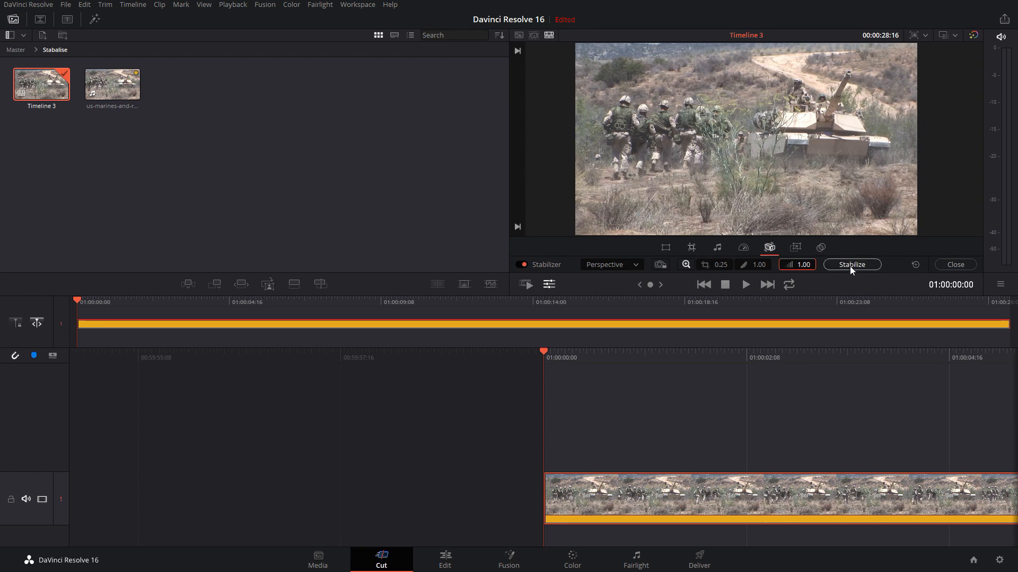
{"action": "left_click", "coordinate": [915, 265]}
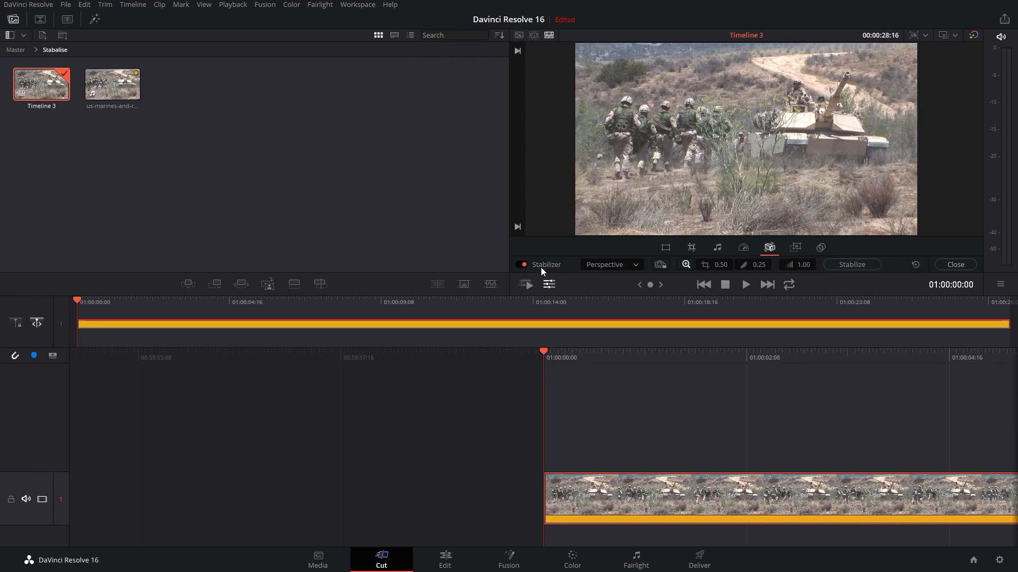
{"action": "left_click", "coordinate": [953, 264]}
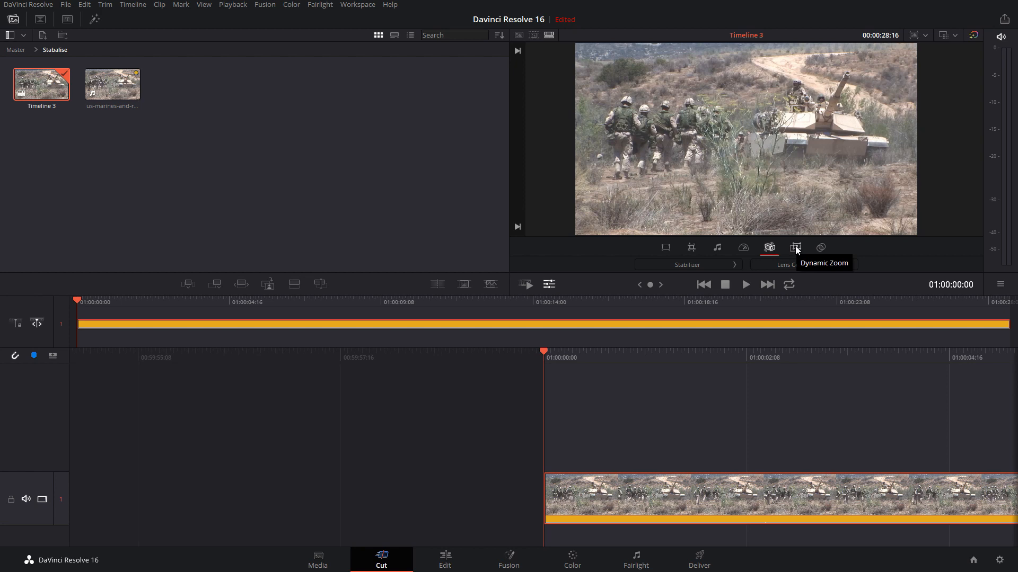
Review the Dynamic Zoom, Crop, Speed, Stabilizer and Lens Correction, and Transform controls for the clip
{"action": "left_click", "coordinate": [796, 247]}
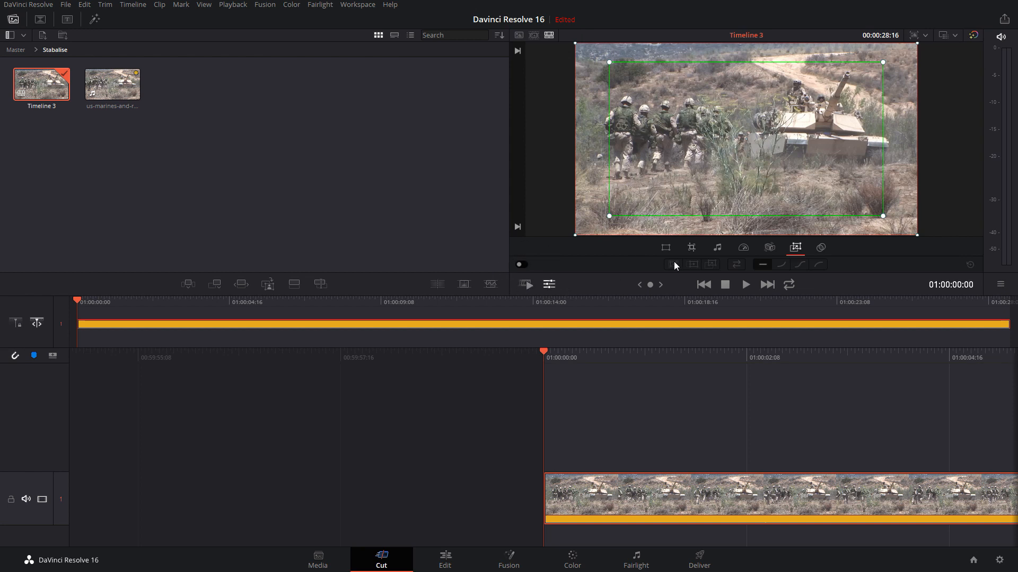
{"action": "left_click", "coordinate": [691, 247]}
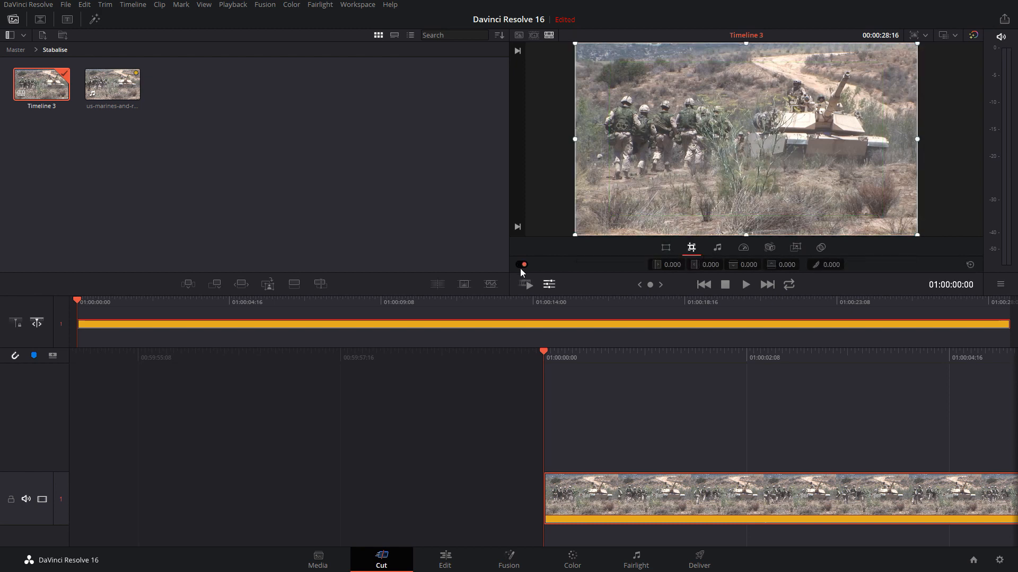
{"action": "left_click", "coordinate": [743, 248]}
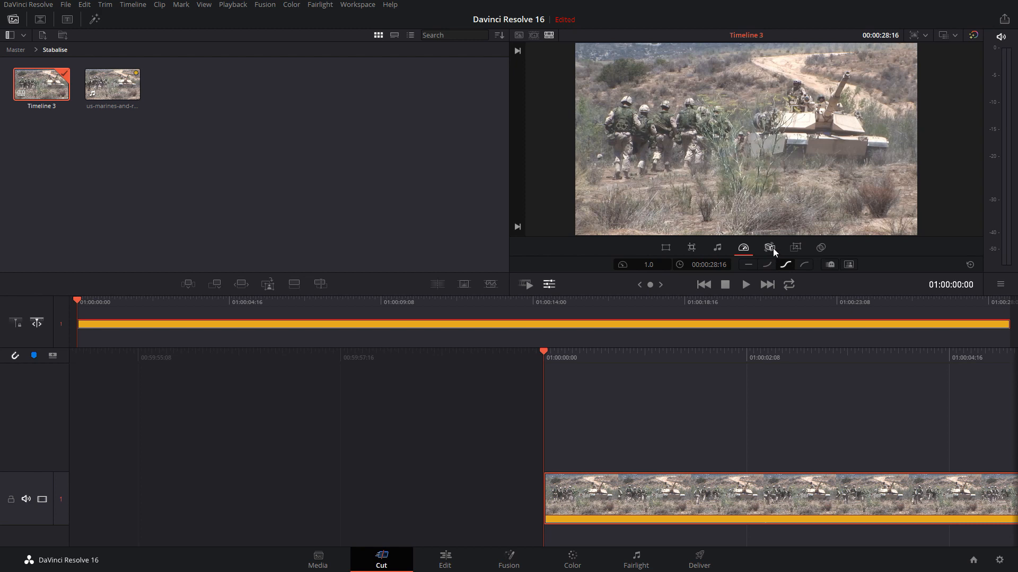
{"action": "left_click", "coordinate": [770, 247]}
{"action": "left_click", "coordinate": [664, 249]}
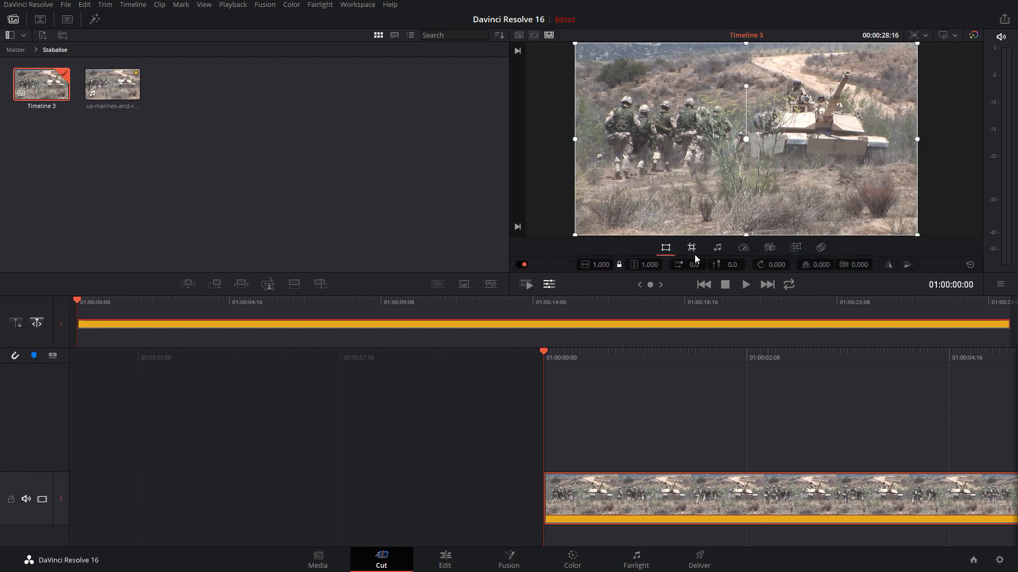
{"action": "left_click", "coordinate": [691, 247]}
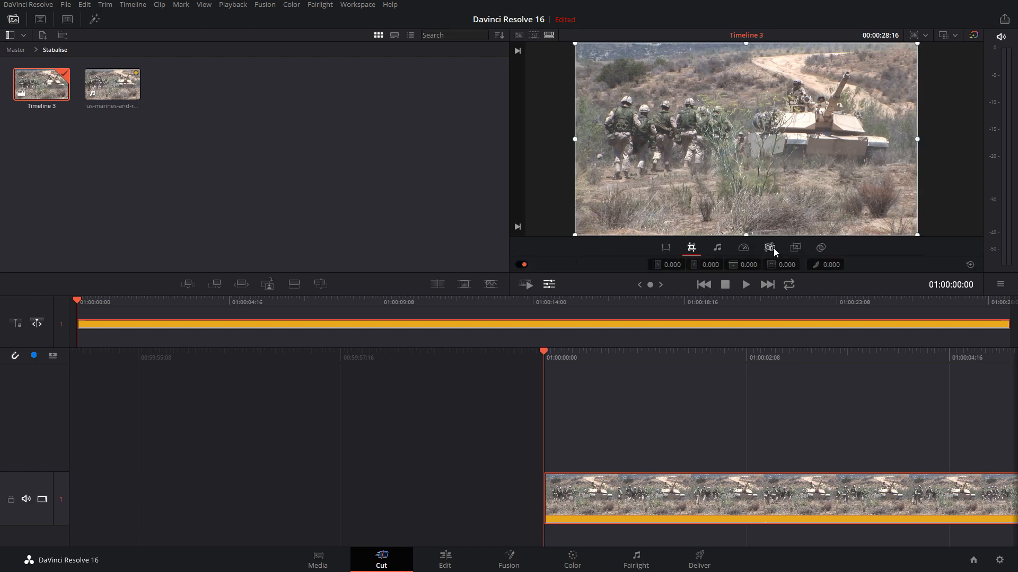
Set up Dynamic Zoom on the clip by shrinking the green frame and moving it over the tank
{"action": "left_click", "coordinate": [796, 248]}
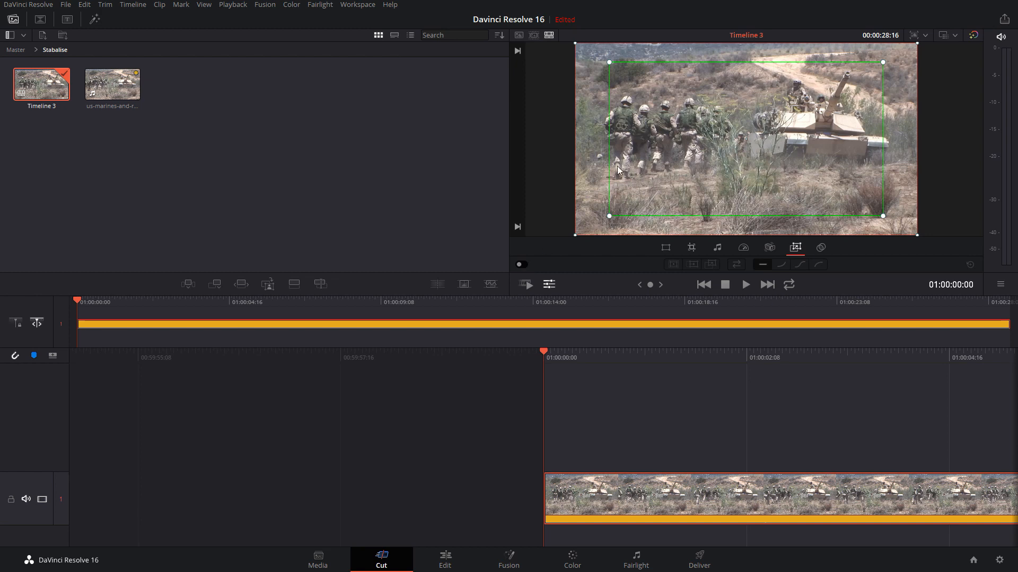
{"action": "left_click_drag", "start_coordinate": [609, 218], "coordinate": [689, 185]}
{"action": "left_click_drag", "start_coordinate": [713, 147], "coordinate": [738, 140]}
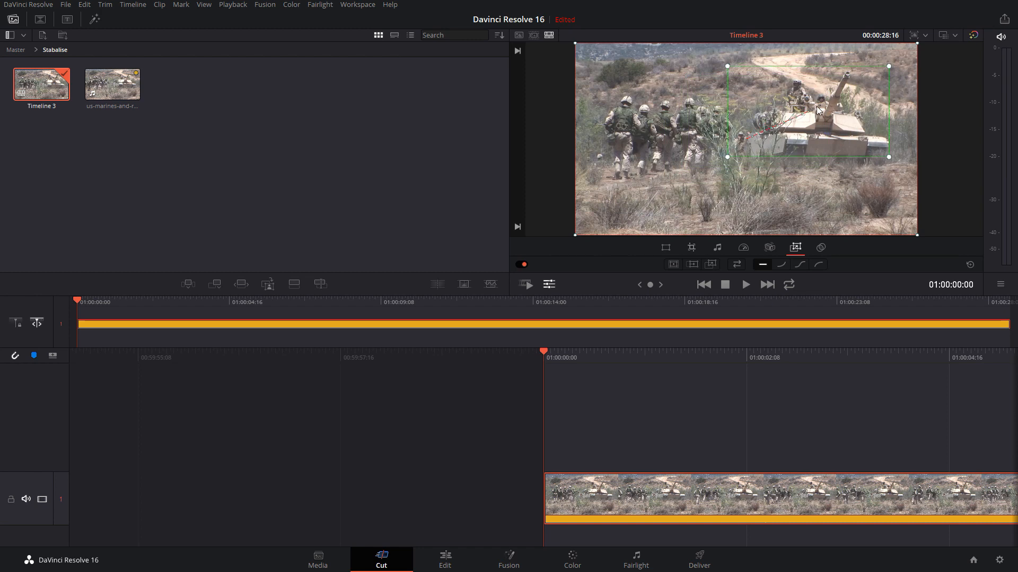
{"action": "left_click_drag", "start_coordinate": [805, 114], "coordinate": [838, 96]}
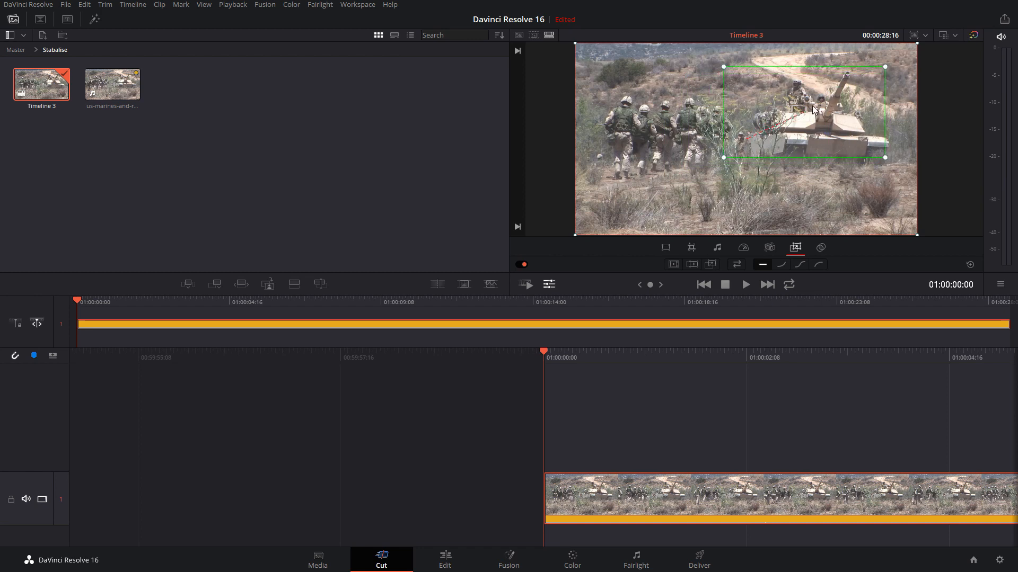
{"action": "mouse_move", "coordinate": [765, 94]}
{"action": "left_mouse_down"}
{"action": "mouse_move", "coordinate": [746, 105]}
{"action": "mouse_move", "coordinate": [767, 91]}
{"action": "left_mouse_up"}
{"action": "left_click_drag", "start_coordinate": [725, 157], "coordinate": [729, 135]}
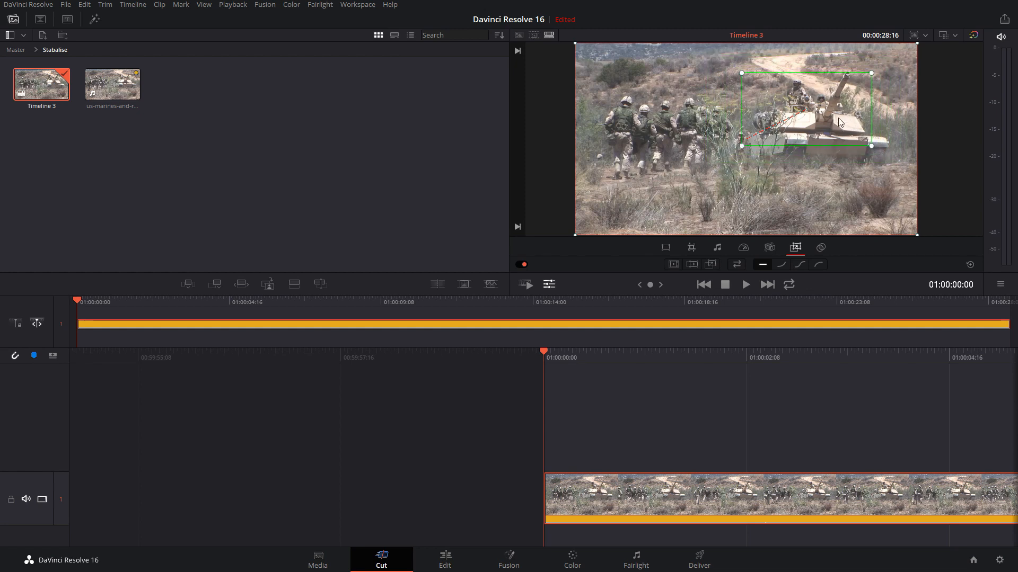
Fine-tune the size and position of the green Dynamic Zoom frame around the tank's turret and gun
{"action": "left_click_drag", "start_coordinate": [838, 119], "coordinate": [836, 107]}
{"action": "left_click_drag", "start_coordinate": [741, 133], "coordinate": [744, 132]}
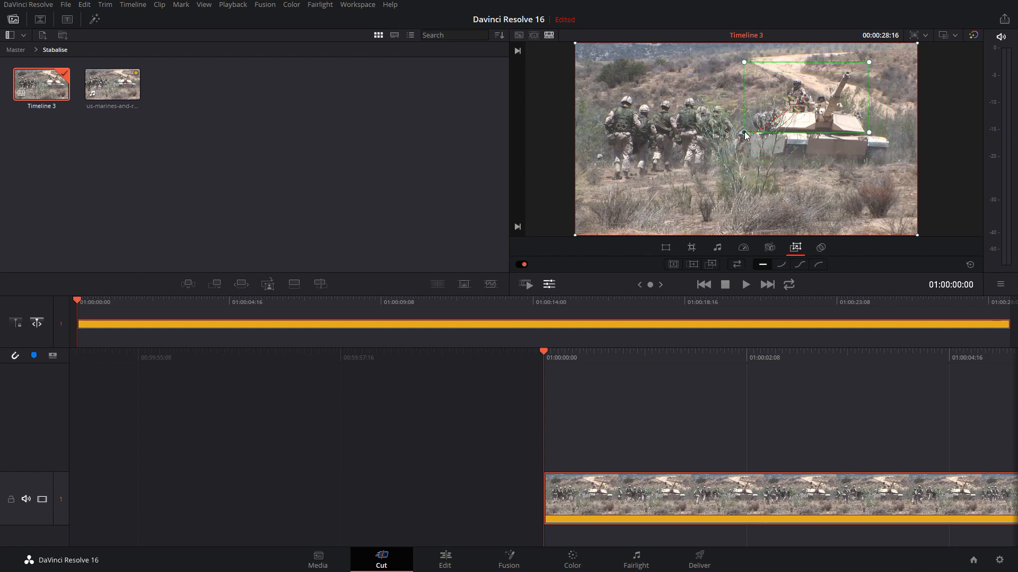
{"action": "left_click_drag", "start_coordinate": [819, 104], "coordinate": [819, 111]}
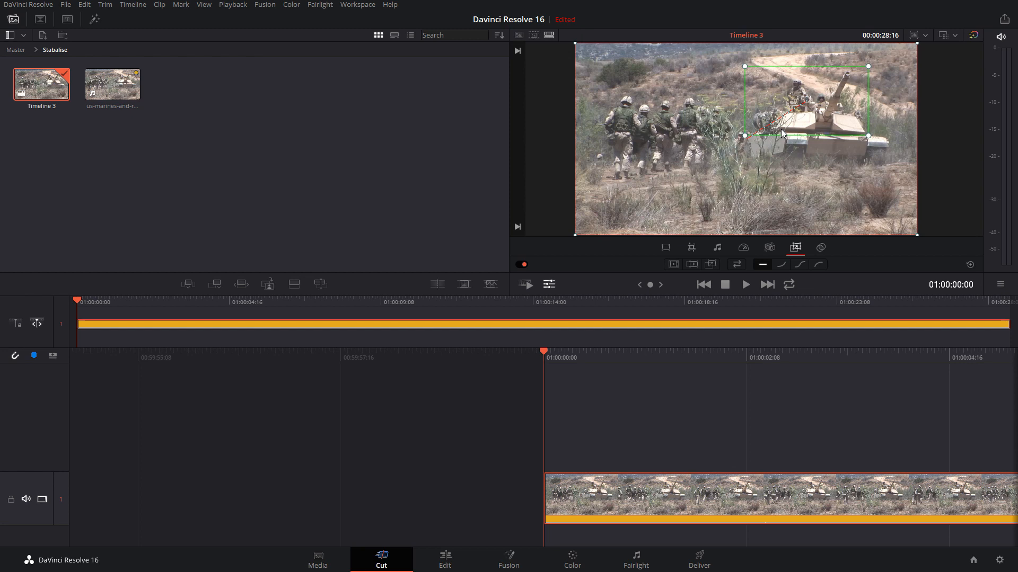
{"action": "left_click_drag", "start_coordinate": [745, 135], "coordinate": [742, 138]}
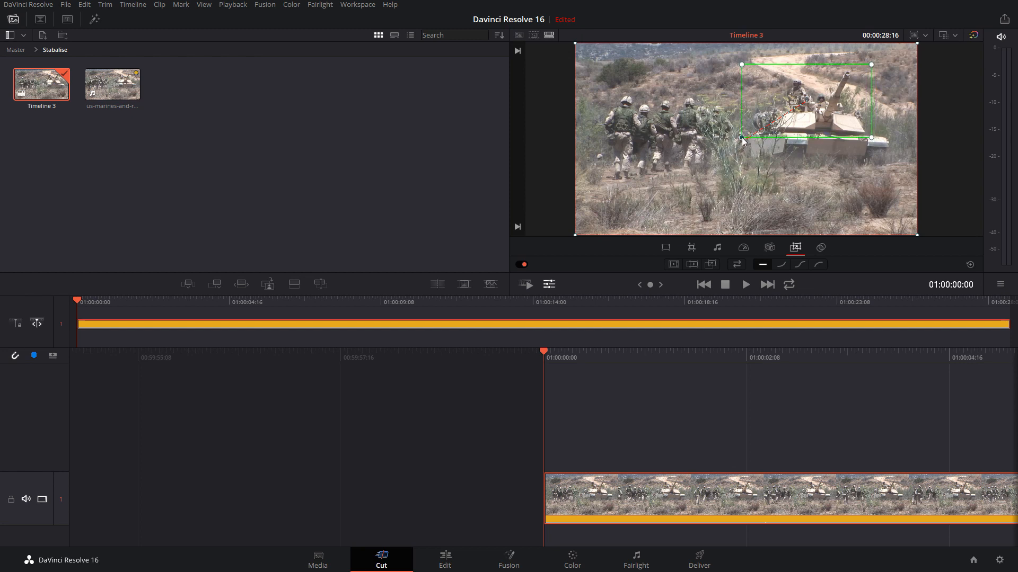
Nudge the green Dynamic Zoom frame slightly higher over the tank and preview the zoom full screen
{"action": "left_click_drag", "start_coordinate": [798, 109], "coordinate": [803, 100]}
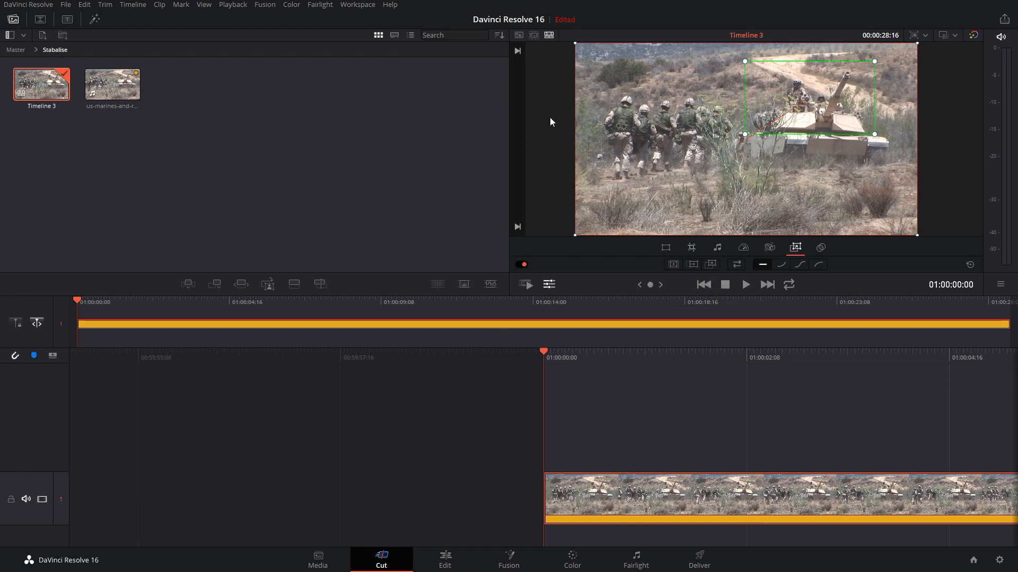
{"action": "key", "text": "ctrl+f"}
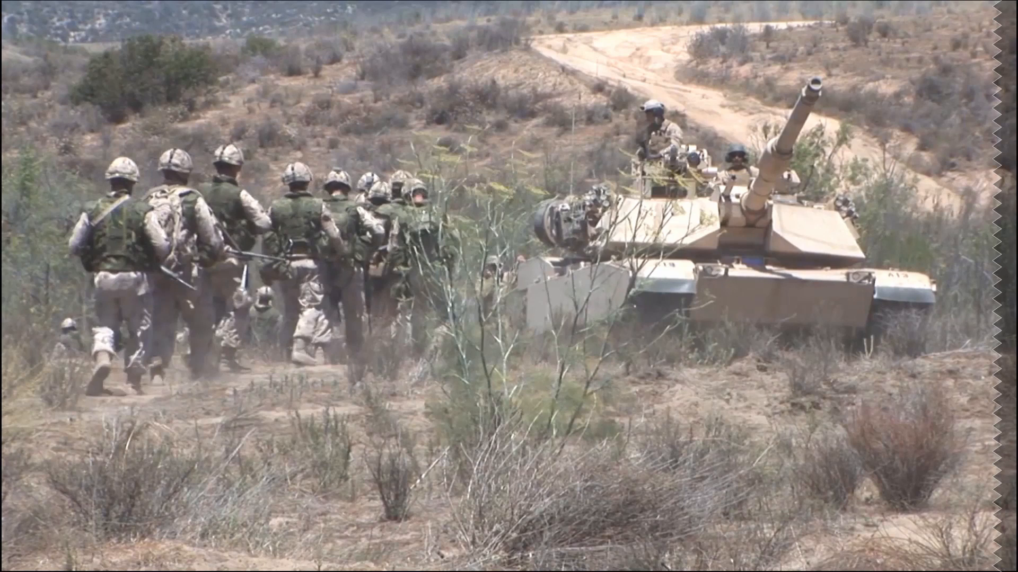
{"action": "key", "text": "Escape"}
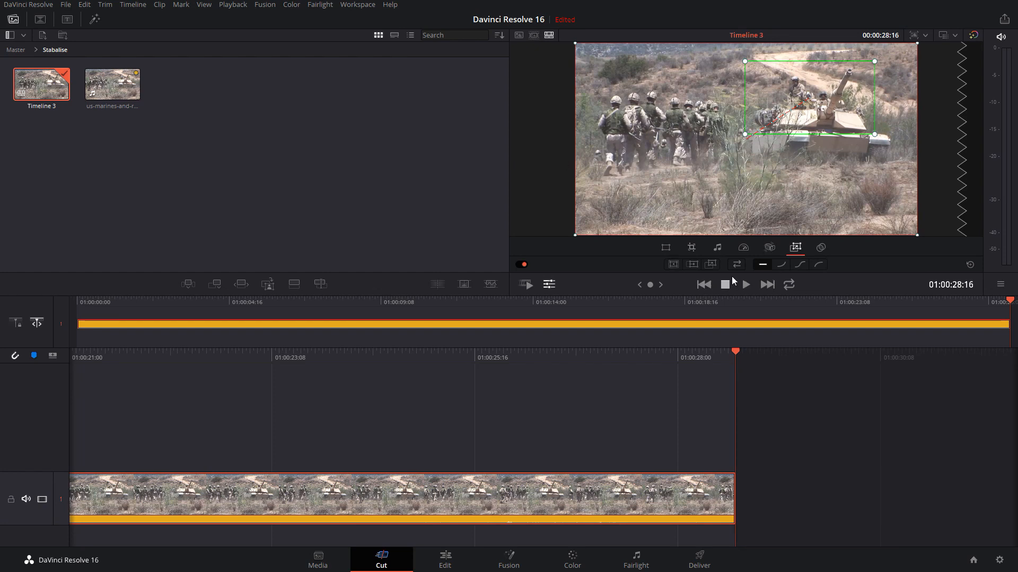
Apply the zoom, horizontal pan and diagonal Dynamic Zoom presets in turn, and play the diagonal one from the clip's start
{"action": "left_click", "coordinate": [673, 265]}
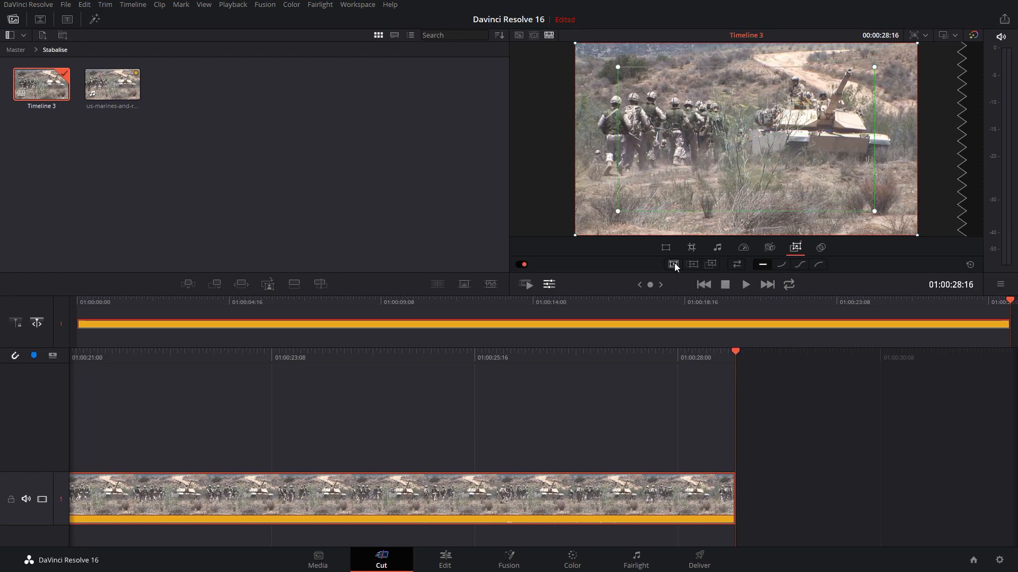
{"action": "left_click", "coordinate": [695, 266]}
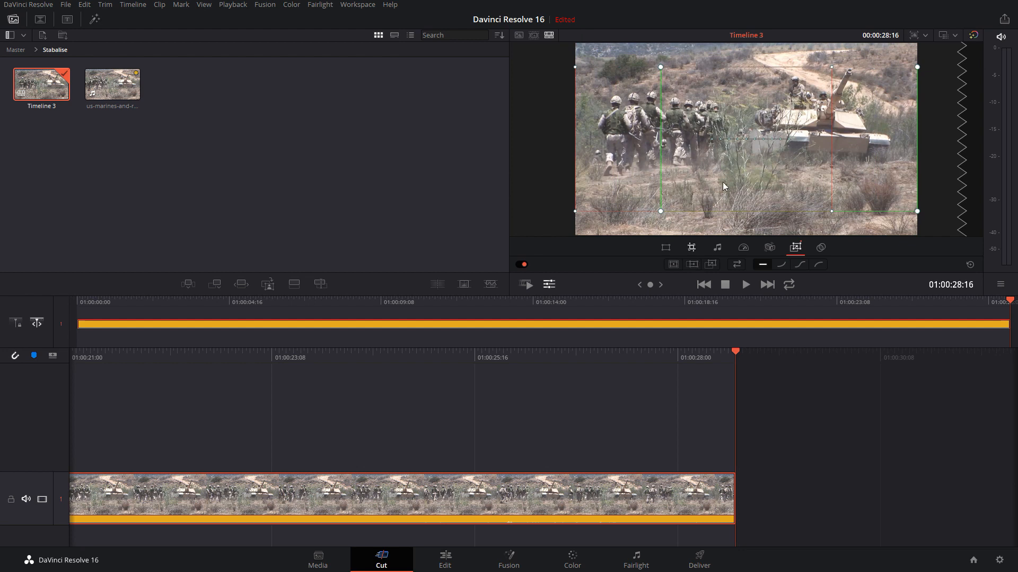
{"action": "left_click", "coordinate": [712, 265]}
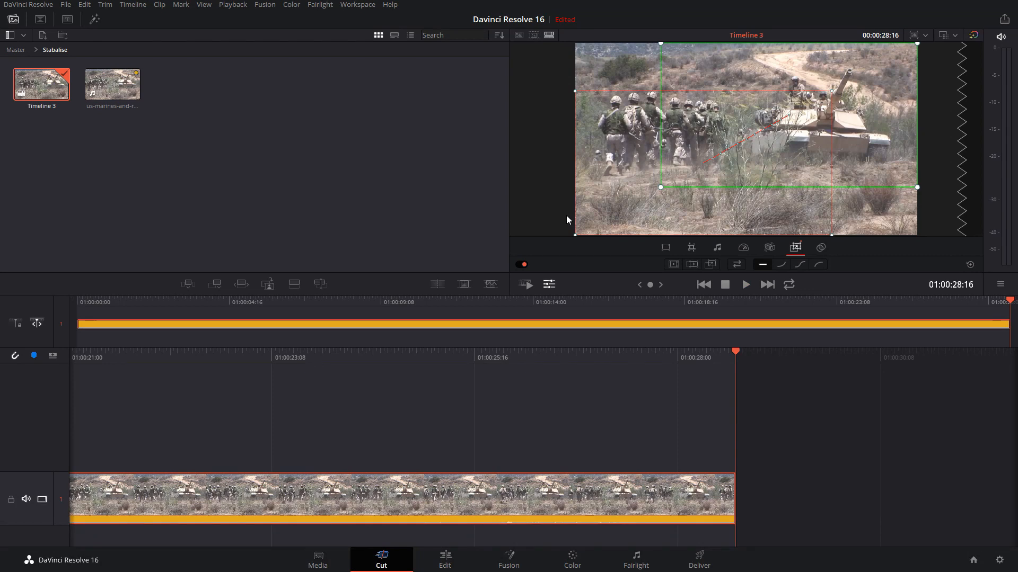
{"action": "left_click", "coordinate": [76, 301]}
{"action": "key", "text": "space"}
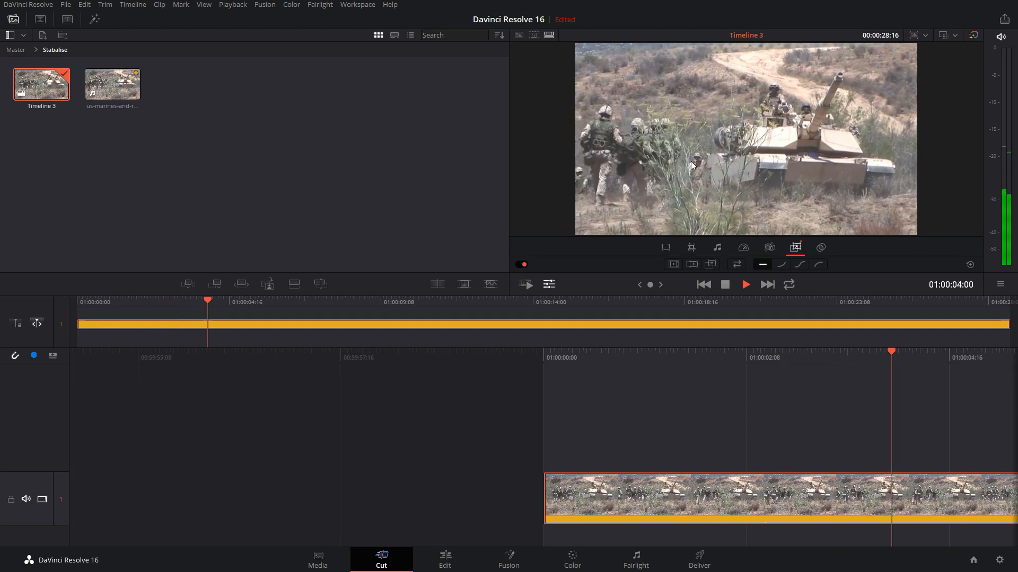
{"action": "key", "text": "space"}
Apply the horizontal pan preset of Dynamic Zoom and play the clip from its start
{"action": "left_click", "coordinate": [691, 266]}
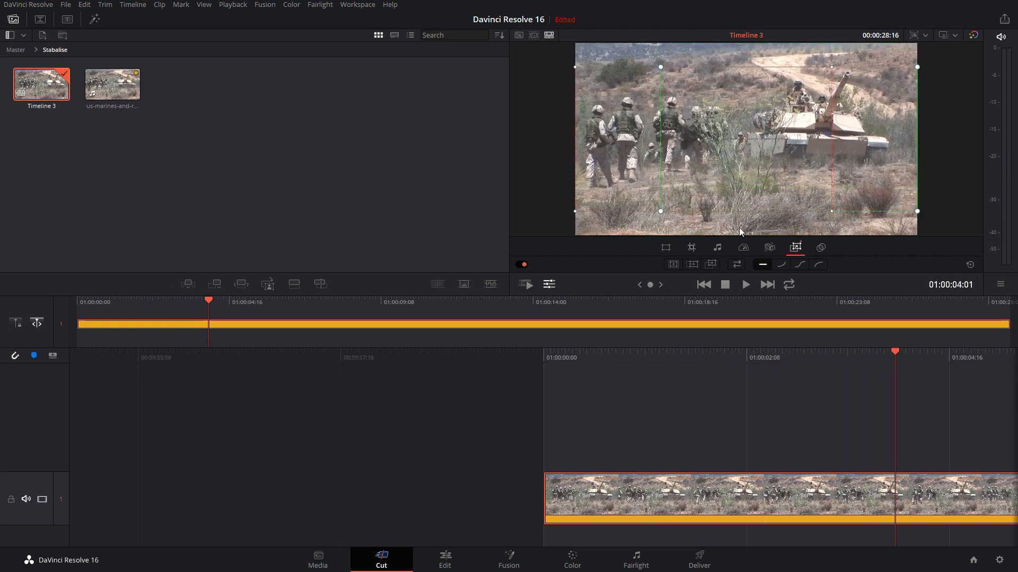
{"action": "left_click", "coordinate": [83, 296]}
{"action": "key", "text": "space"}
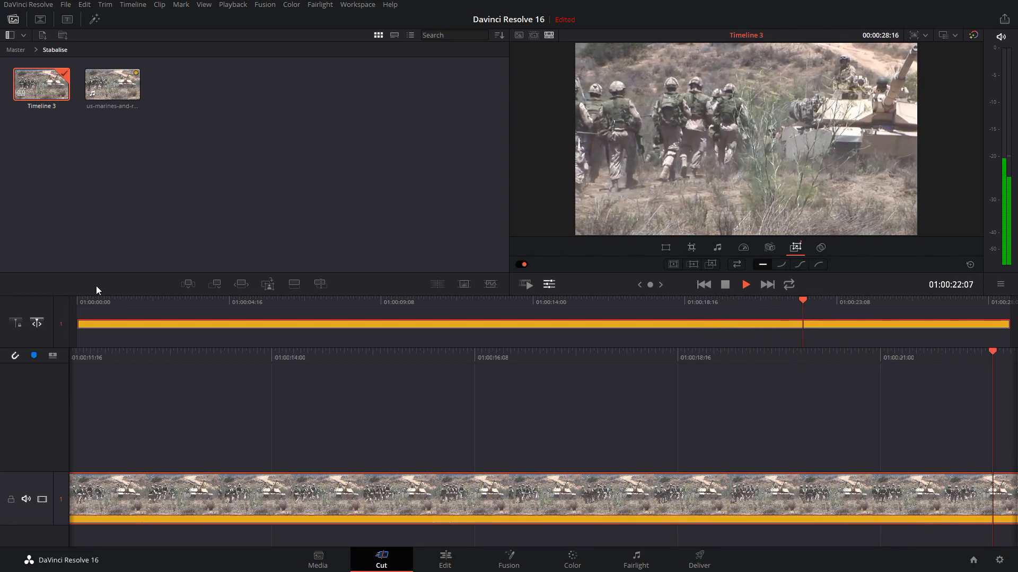
{"action": "key", "text": "space"}
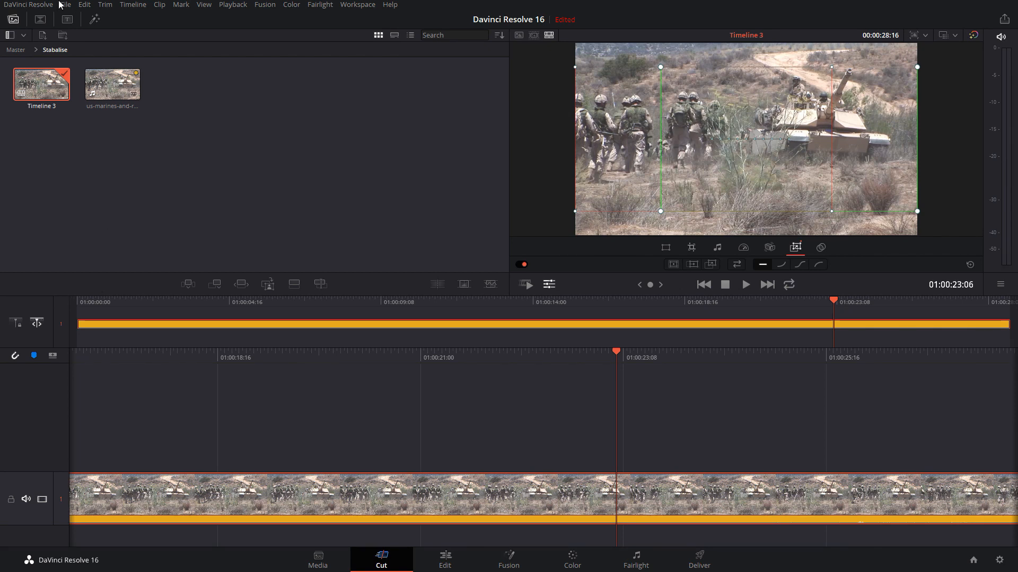
Swap the start and end frames of the horizontal pan back and forth
{"action": "left_click", "coordinate": [552, 287]}
{"action": "left_click", "coordinate": [551, 288]}
{"action": "left_click", "coordinate": [738, 265]}
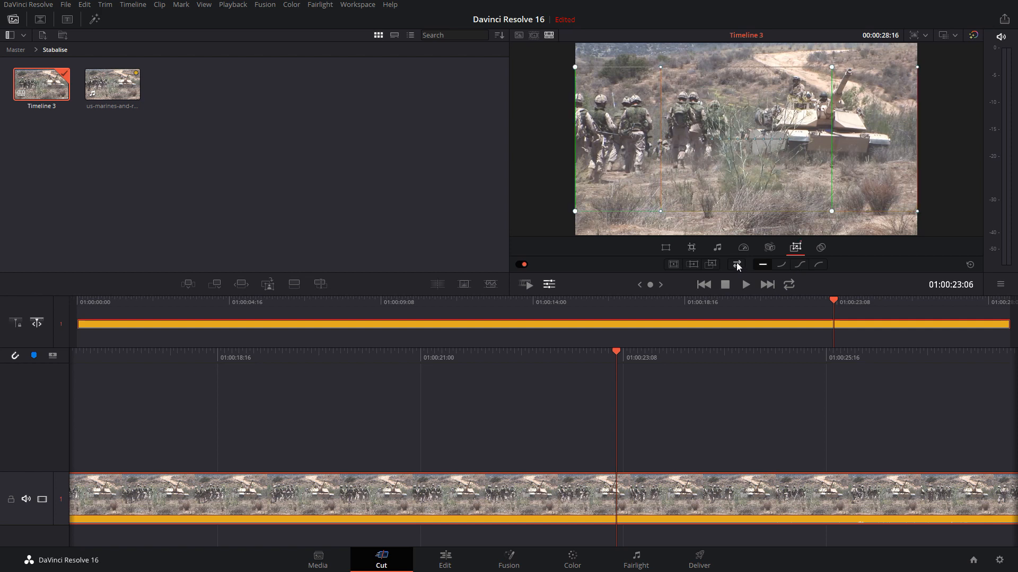
{"action": "left_click", "coordinate": [737, 265]}
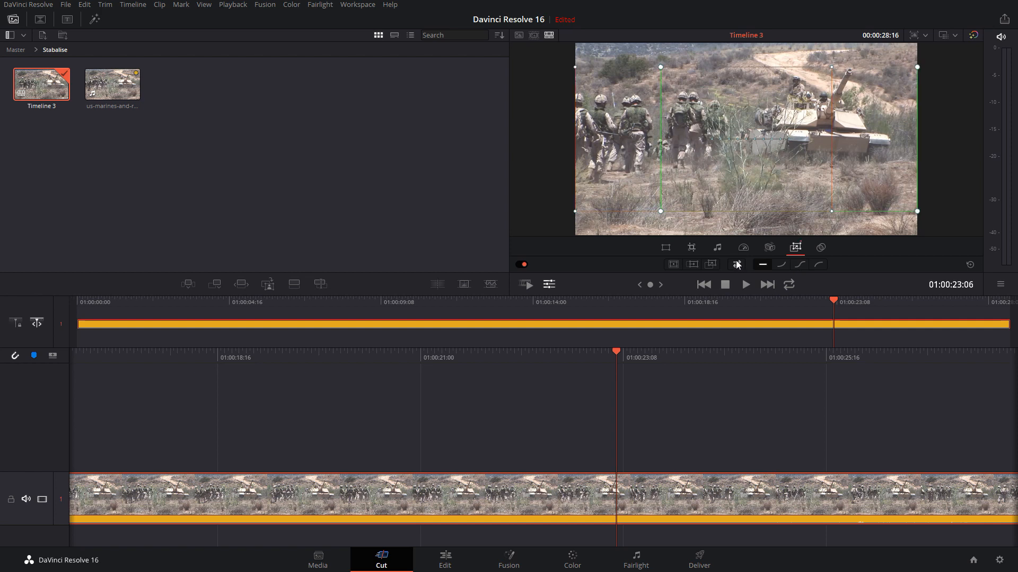
{"action": "left_click", "coordinate": [738, 265]}
Apply the Dynamic Zoom zoom preset, swap its start and end frames, and set its easing to Ease In and Out
{"action": "left_click", "coordinate": [737, 265]}
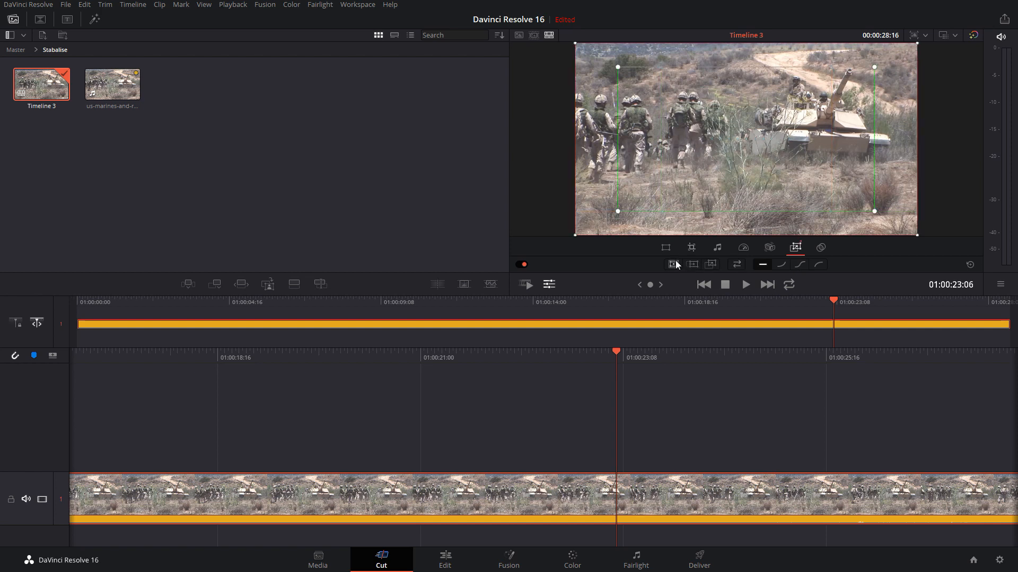
{"action": "left_click", "coordinate": [738, 265]}
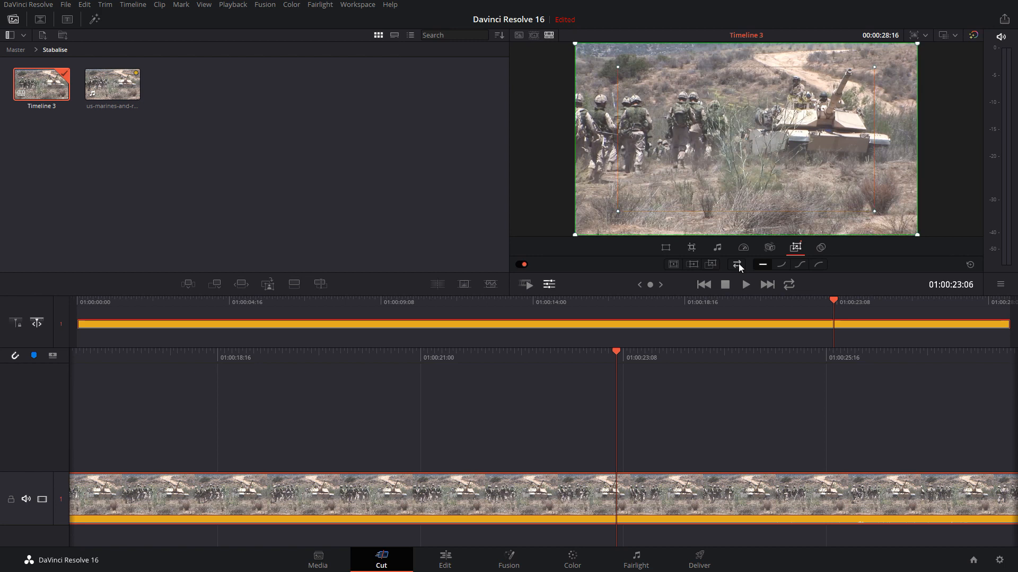
{"action": "left_click", "coordinate": [738, 265]}
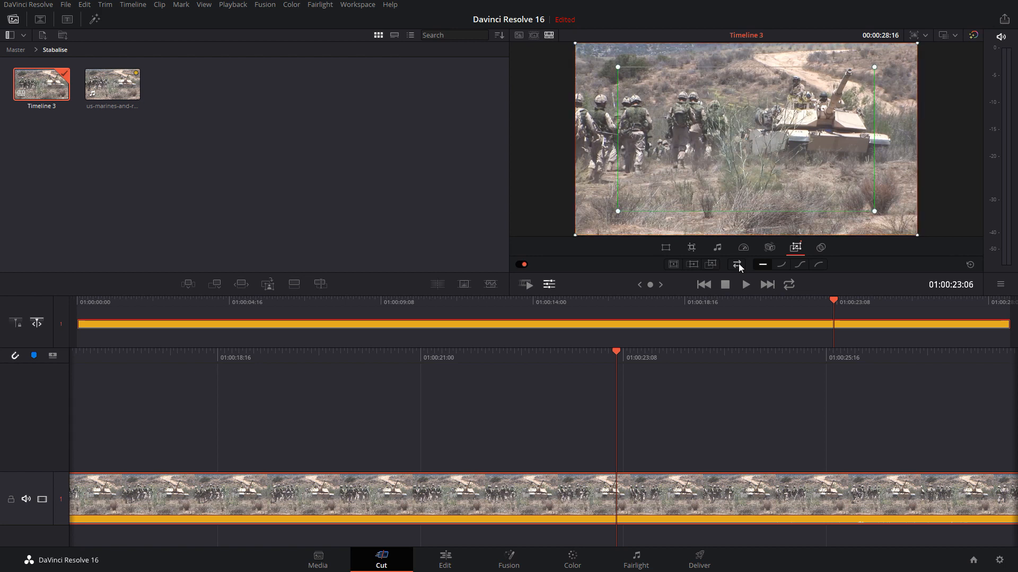
{"action": "left_click", "coordinate": [738, 265]}
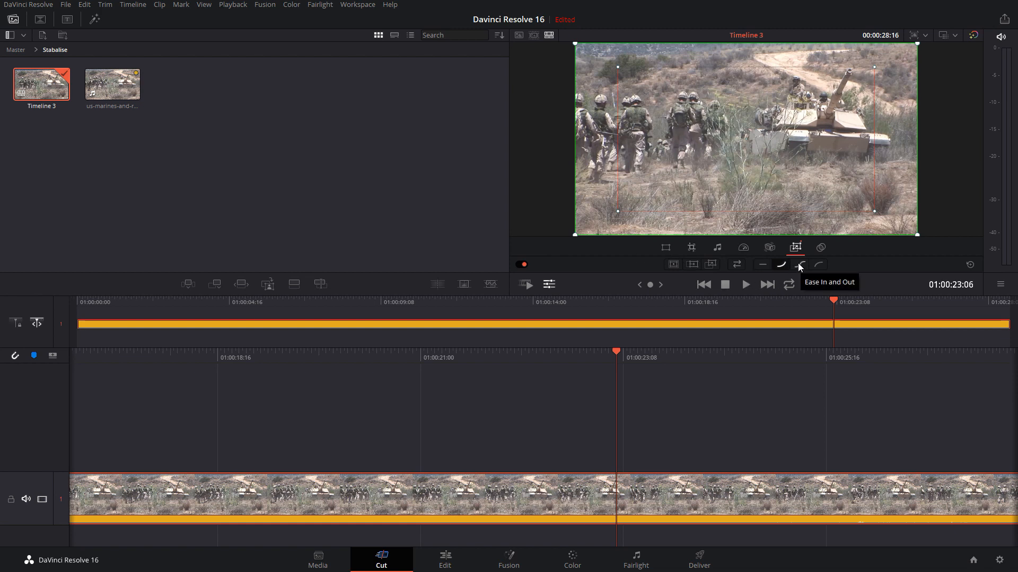
{"action": "left_click", "coordinate": [763, 265]}
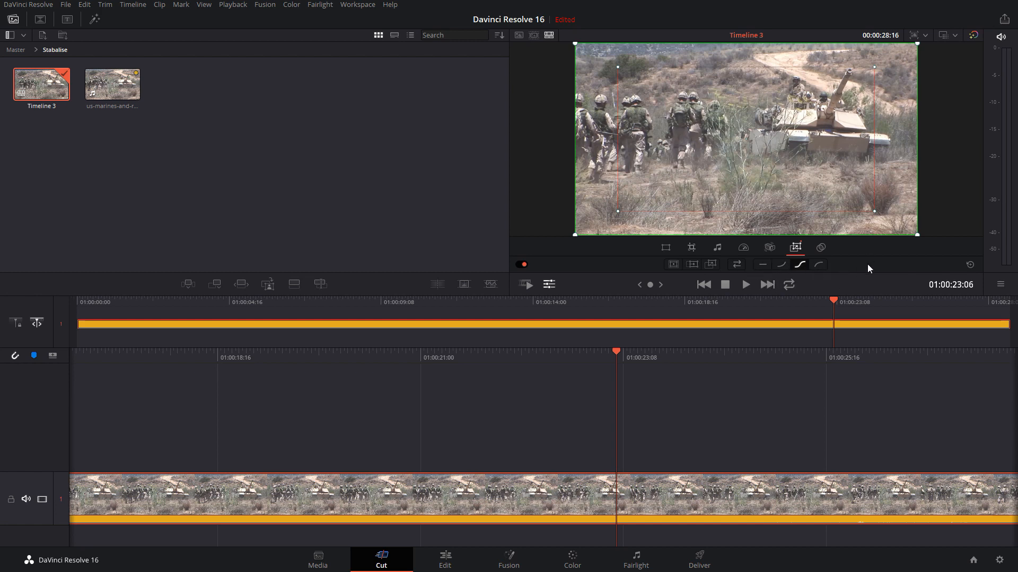
Show the Composite settings, close Timeline 3, and open the Nasa timeline from the Nasa bin
{"action": "left_click", "coordinate": [820, 248]}
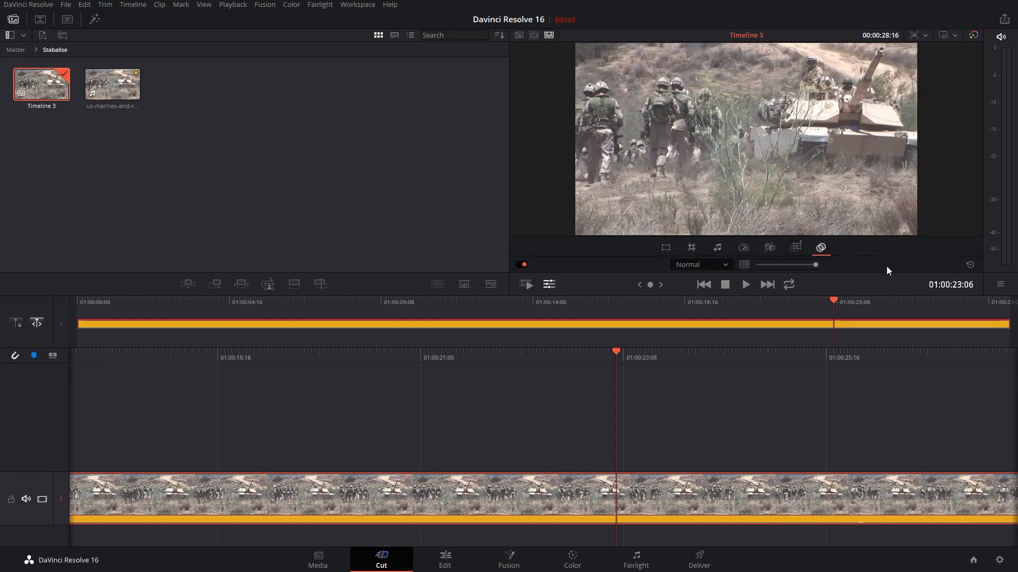
{"action": "left_click", "coordinate": [15, 49]}
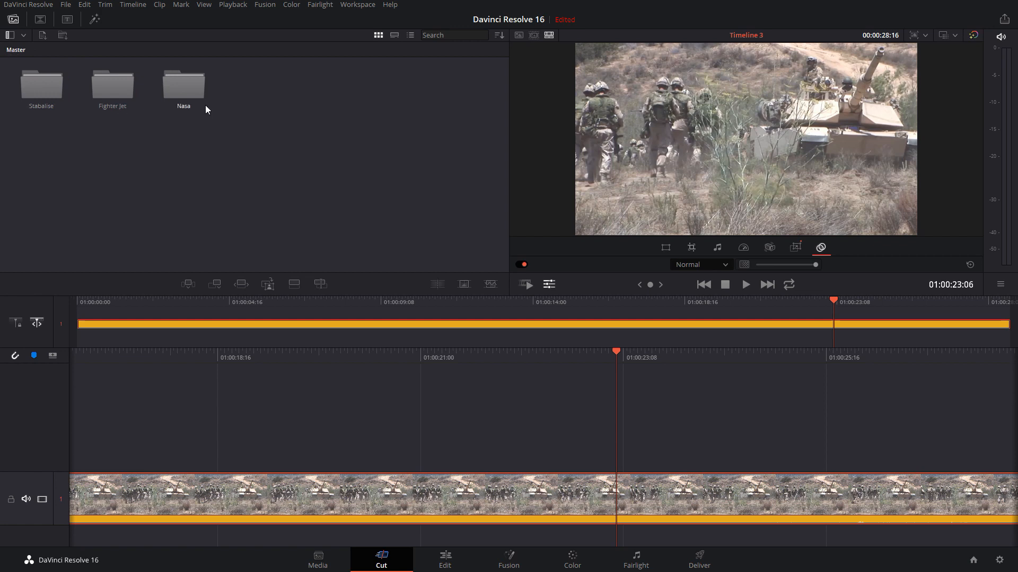
{"action": "left_click", "coordinate": [66, 5]}
{"action": "left_click", "coordinate": [89, 51]}
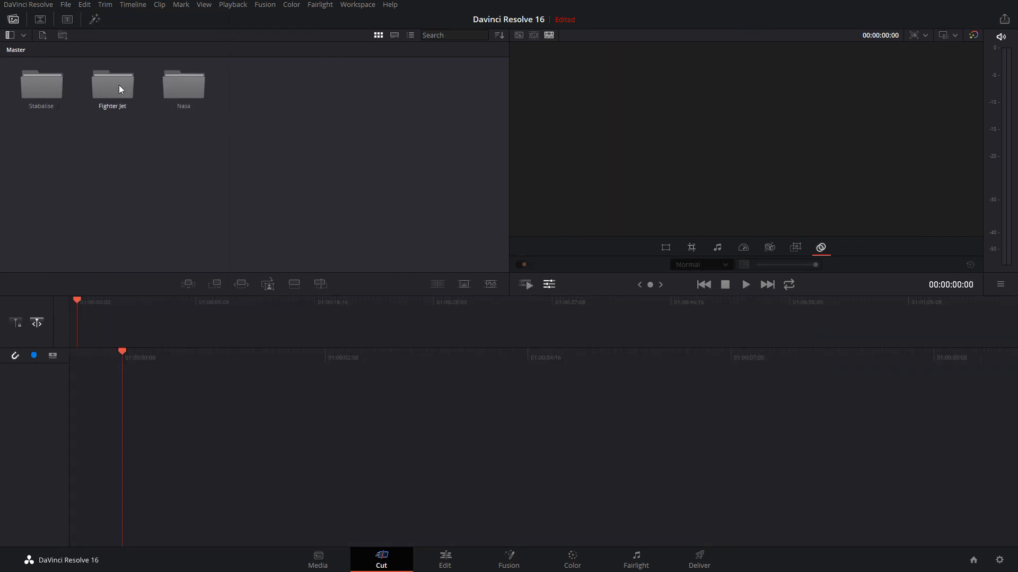
{"action": "double_click", "coordinate": [192, 85]}
{"action": "double_click", "coordinate": [46, 88]}
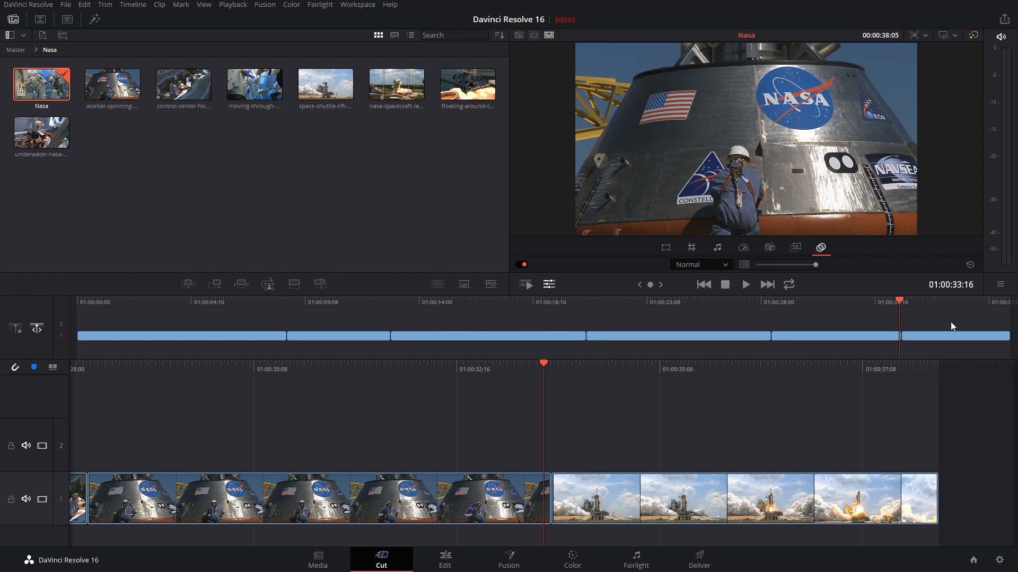
Reorder the clips: shuttle launch ahead of the capsule, capsule after the blue-suited training shot, control room after the underwater clip
{"action": "left_click_drag", "start_coordinate": [934, 339], "coordinate": [770, 338]}
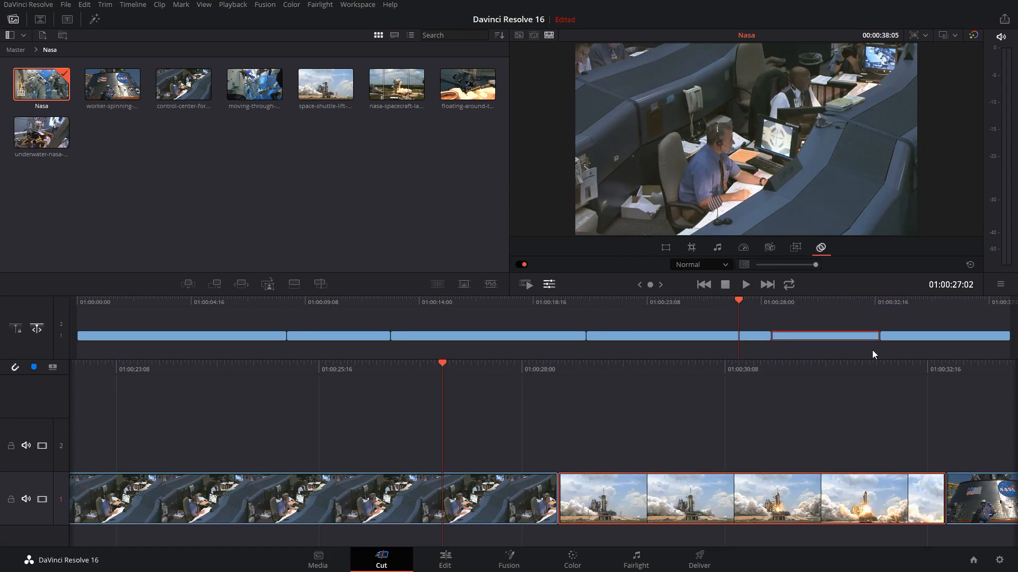
{"action": "left_click_drag", "start_coordinate": [901, 306], "coordinate": [584, 342]}
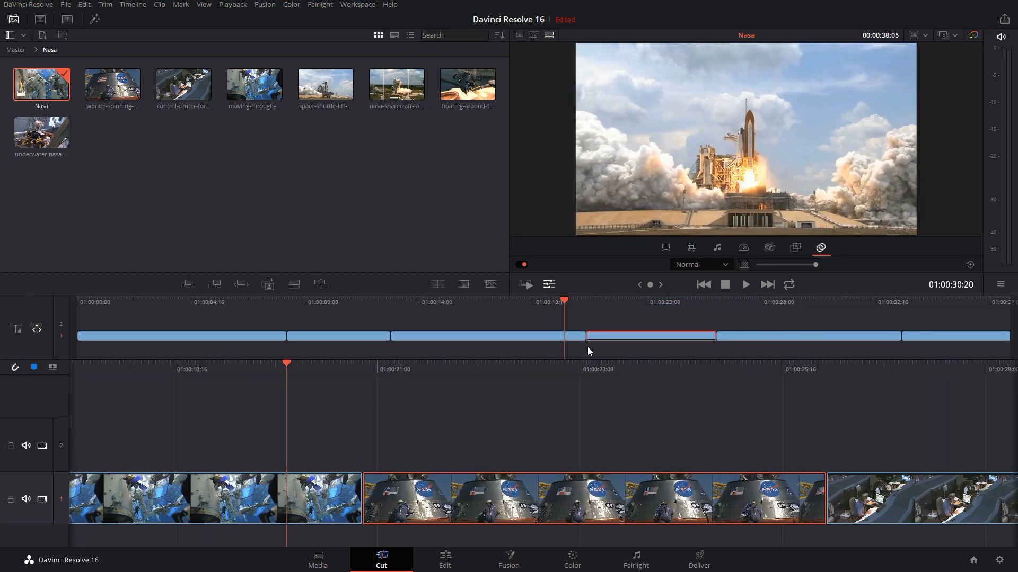
{"action": "left_click_drag", "start_coordinate": [781, 338], "coordinate": [386, 342]}
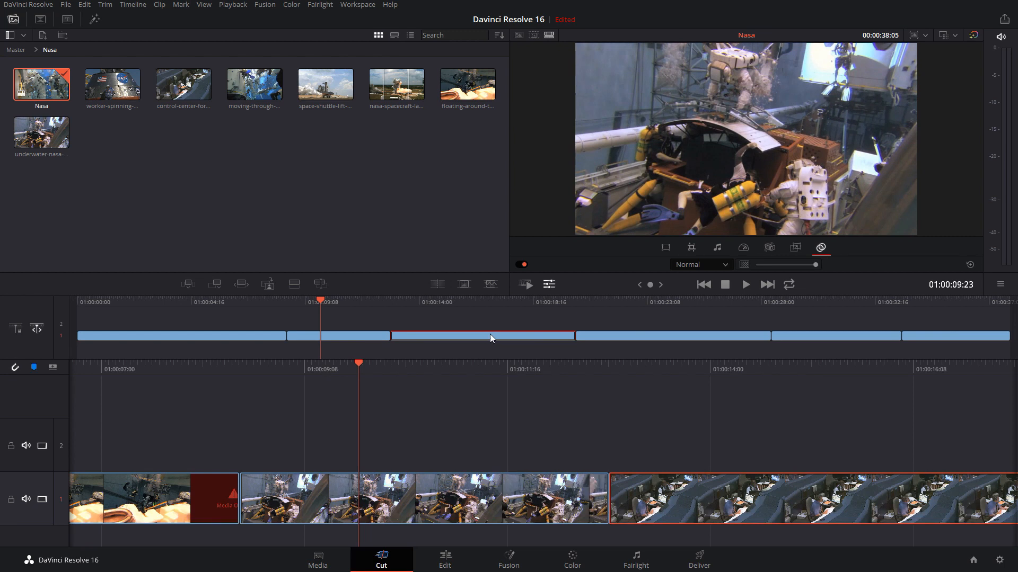
Move the shuttle launch clip to track 2 above the capsule clip and park the playhead over both at 01:00:30:10
{"action": "left_click_drag", "start_coordinate": [929, 338], "coordinate": [794, 327]}
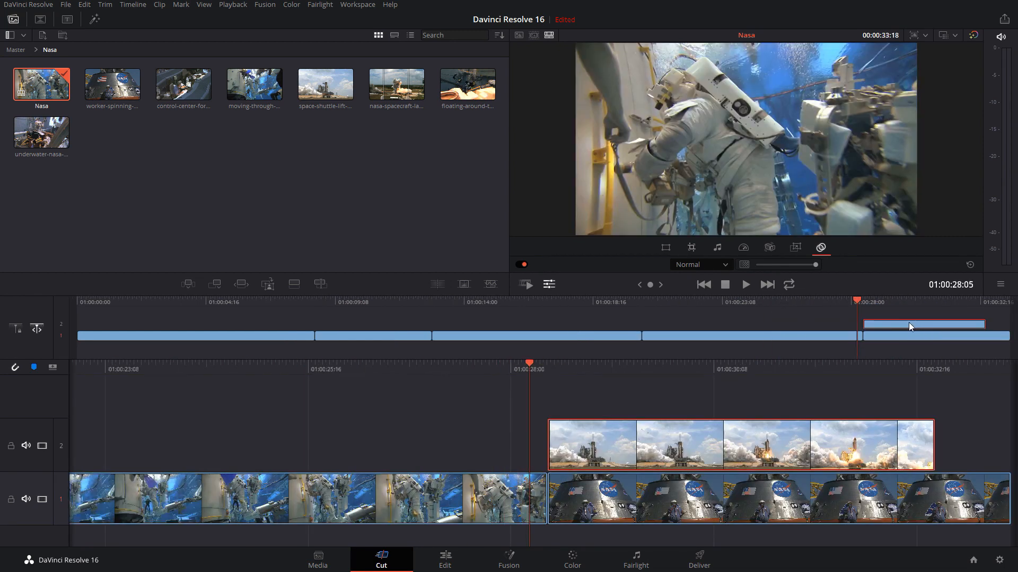
{"action": "left_click", "coordinate": [895, 301]}
{"action": "left_click_drag", "start_coordinate": [895, 301], "coordinate": [889, 302]}
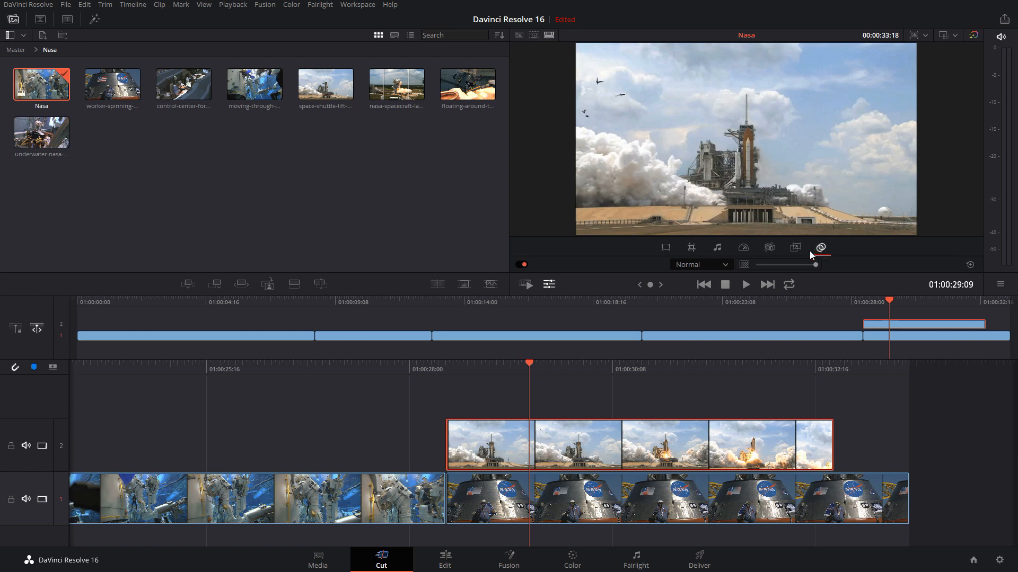
{"action": "left_click", "coordinate": [619, 364]}
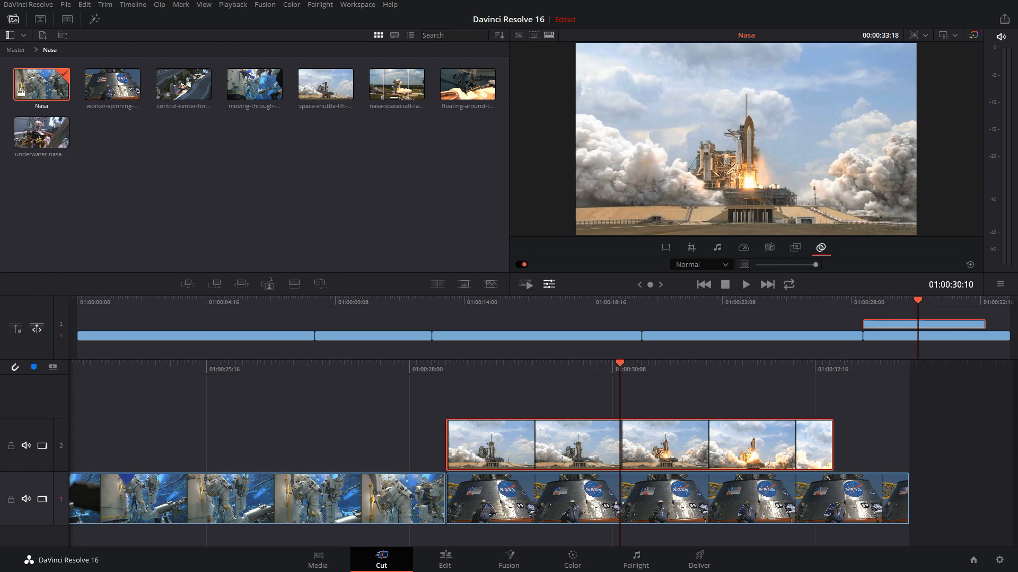
Try the Color, Color Burn and Darken composite modes on the shuttle launch clip
{"action": "left_click", "coordinate": [725, 265]}
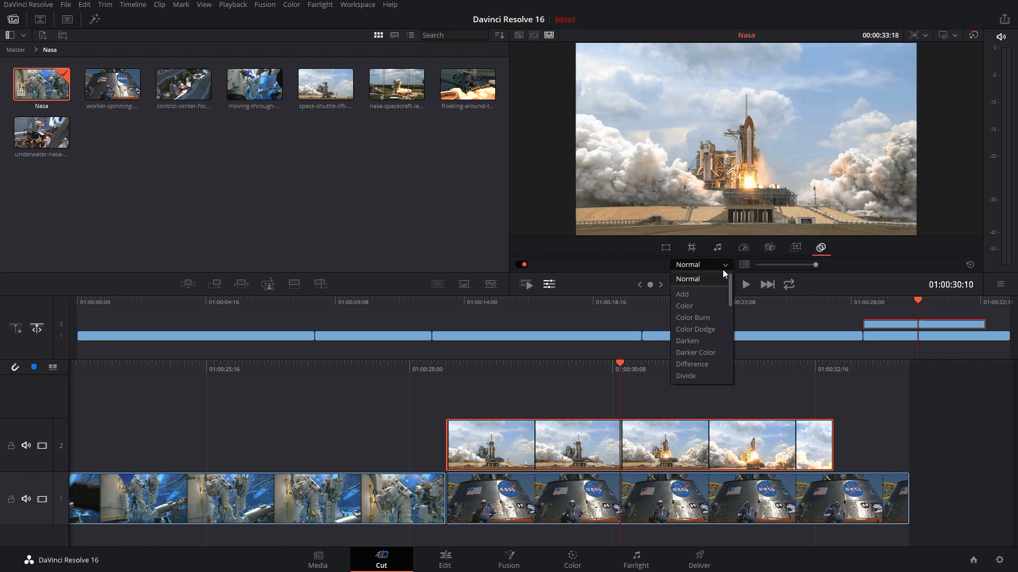
{"action": "left_click", "coordinate": [701, 306]}
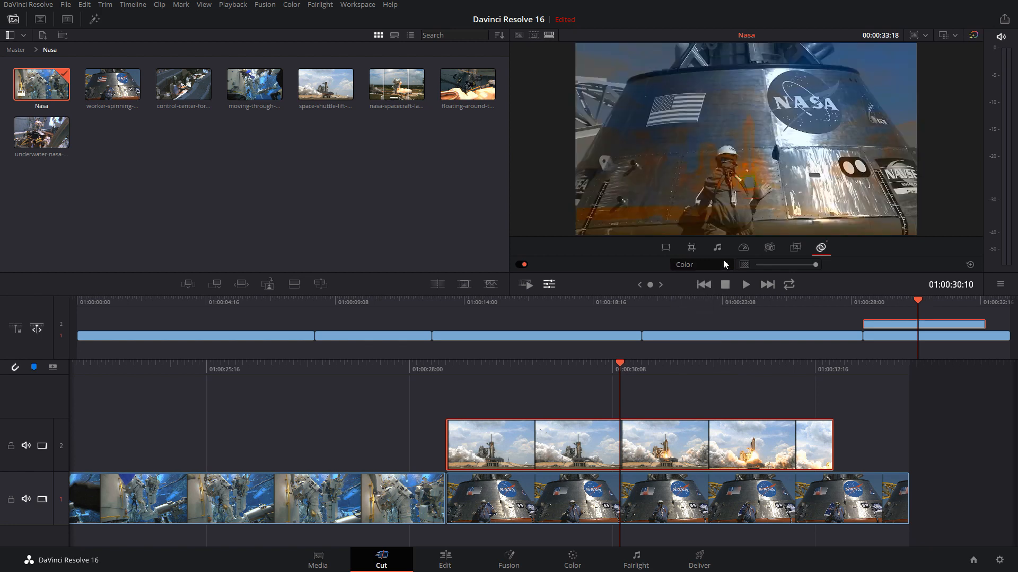
{"action": "left_click", "coordinate": [724, 265]}
{"action": "left_click", "coordinate": [703, 319]}
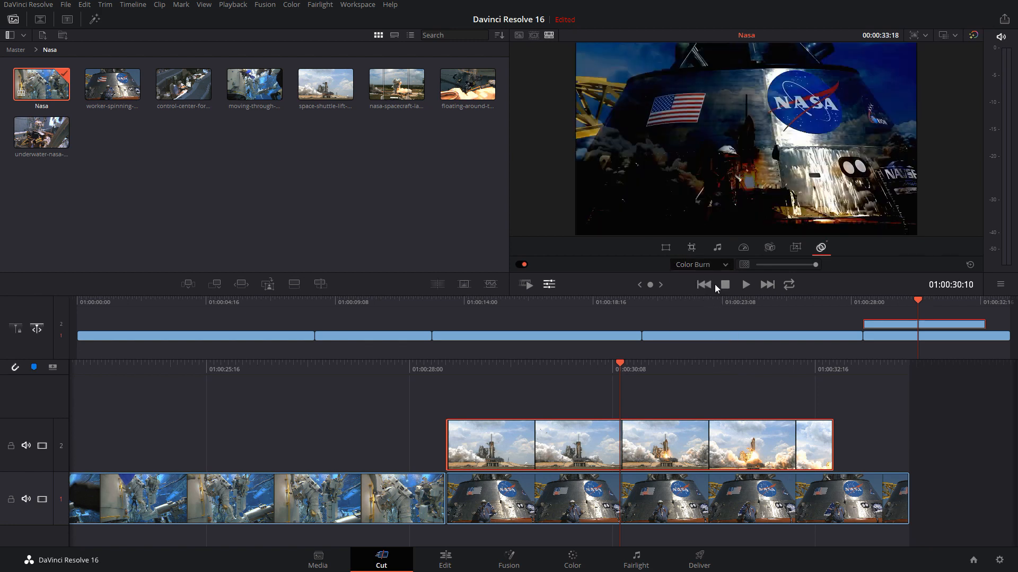
{"action": "left_click", "coordinate": [724, 265]}
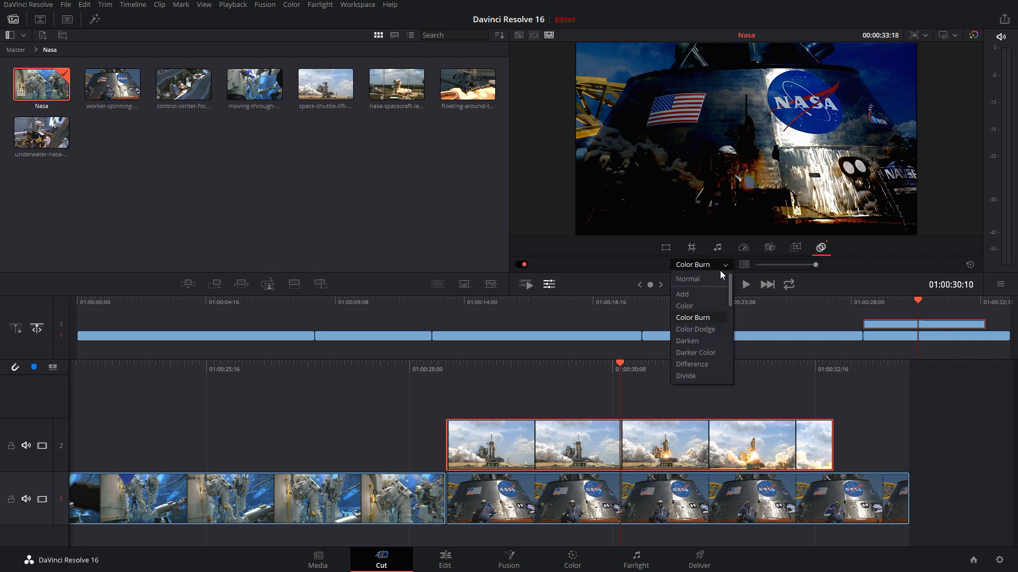
{"action": "left_click", "coordinate": [702, 342]}
Try the Hardlight composite mode on the shuttle launch clip and switch it to Lighten
{"action": "left_click", "coordinate": [726, 265]}
{"action": "scroll", "coordinate": [705, 370], "scroll_direction": "down", "scroll_amount": 3}
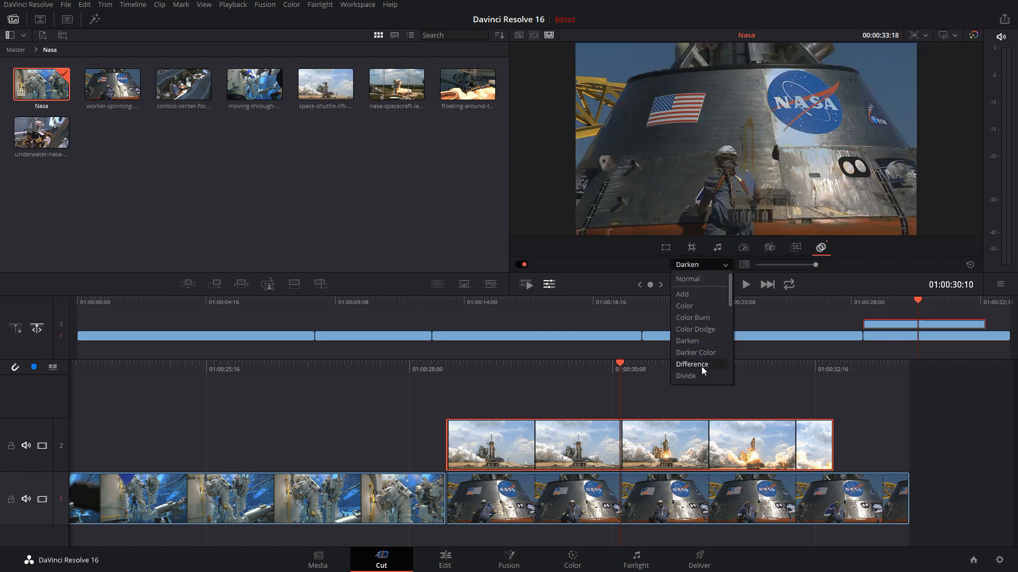
{"action": "left_click", "coordinate": [694, 315]}
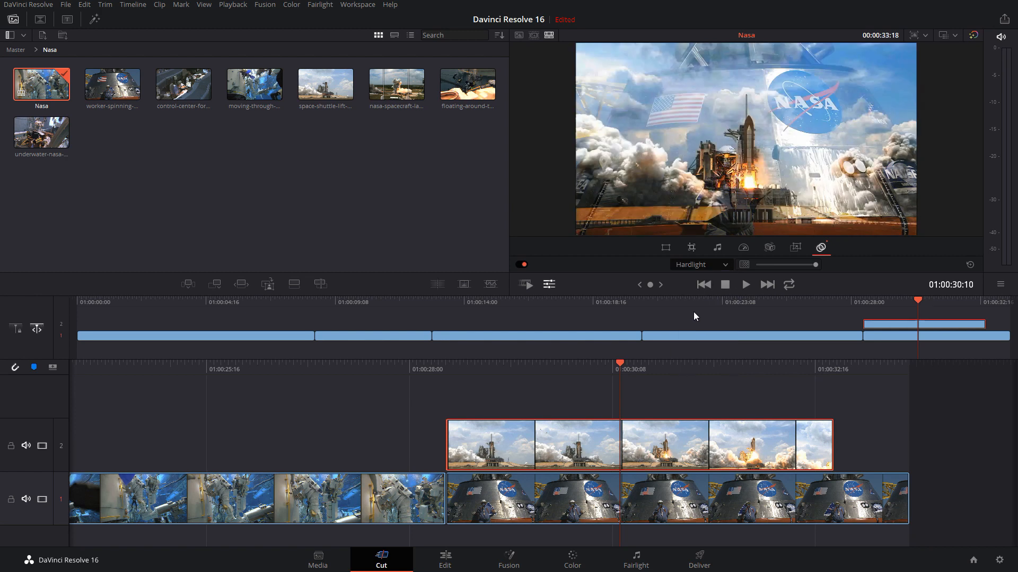
{"action": "left_click", "coordinate": [724, 266]}
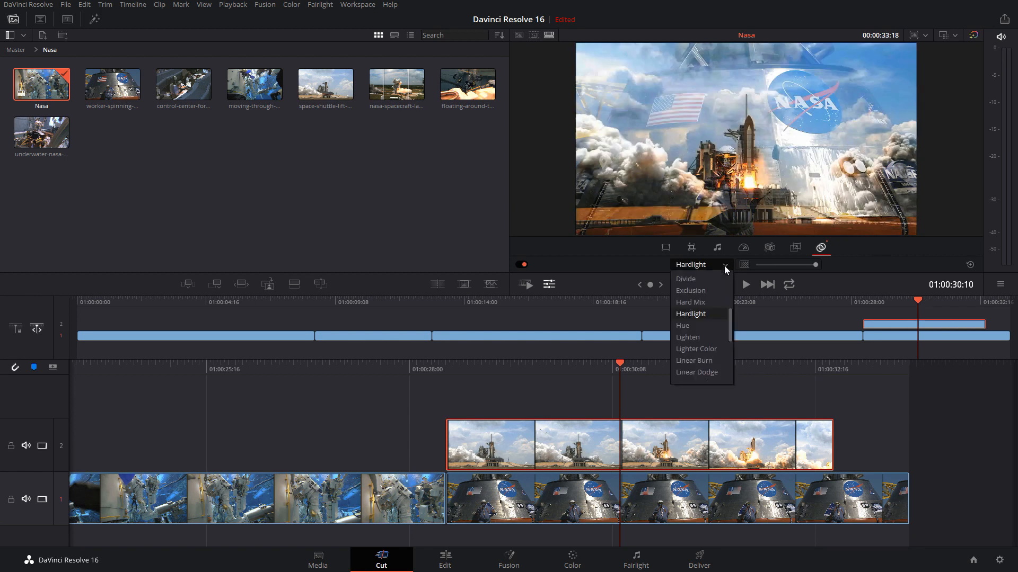
{"action": "left_click", "coordinate": [699, 338]}
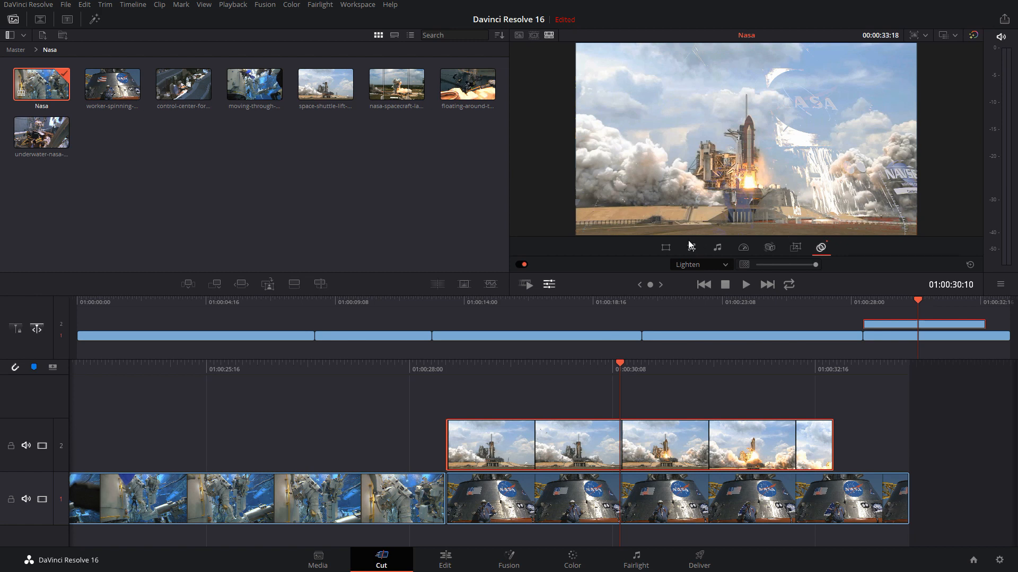
Try the Softlight composite mode on the shuttle launch clip
{"action": "left_click", "coordinate": [692, 265]}
{"action": "scroll", "coordinate": [705, 355], "scroll_direction": "down", "scroll_amount": 4}
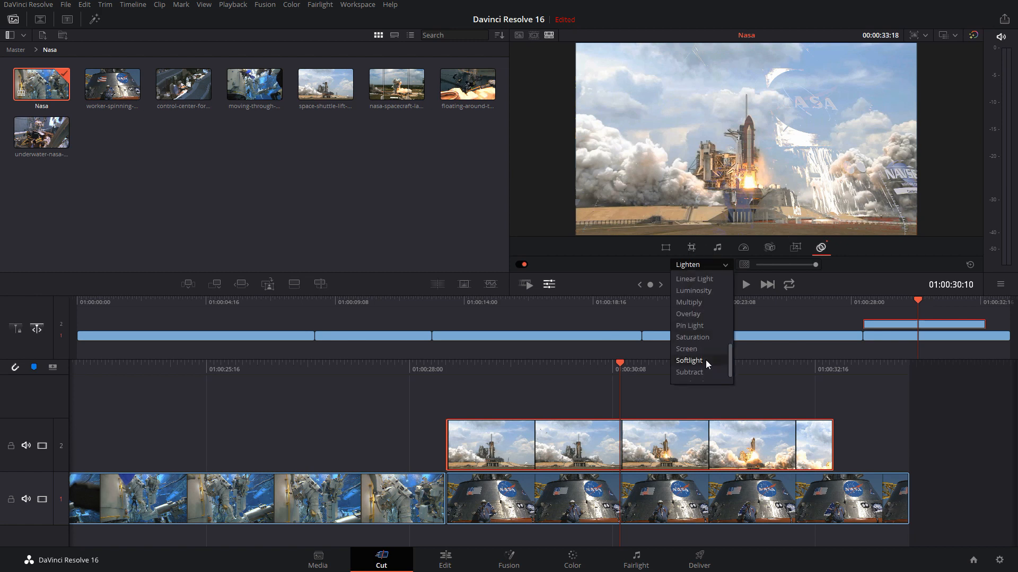
{"action": "left_click", "coordinate": [702, 358]}
Review the Transform and Stabilizer tools for the shuttle launch clip and set its speed to 1.0
{"action": "key", "text": "End"}
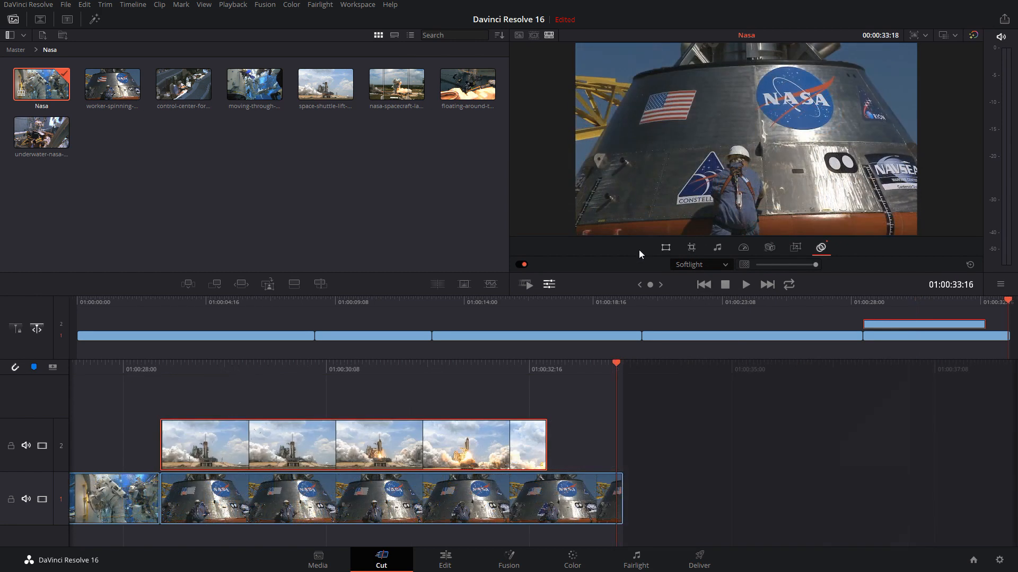
{"action": "left_click", "coordinate": [666, 248]}
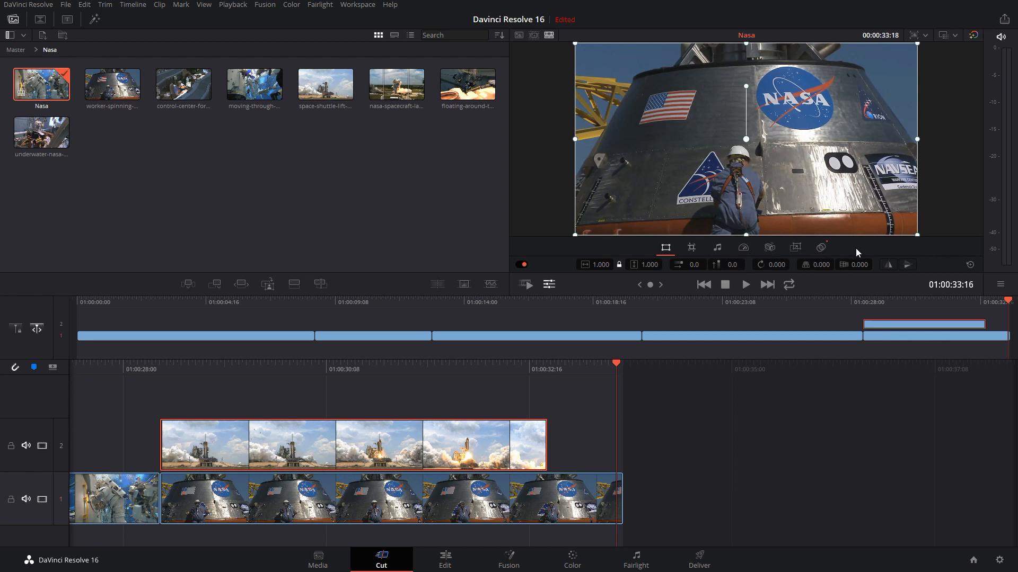
{"action": "left_click", "coordinate": [769, 247]}
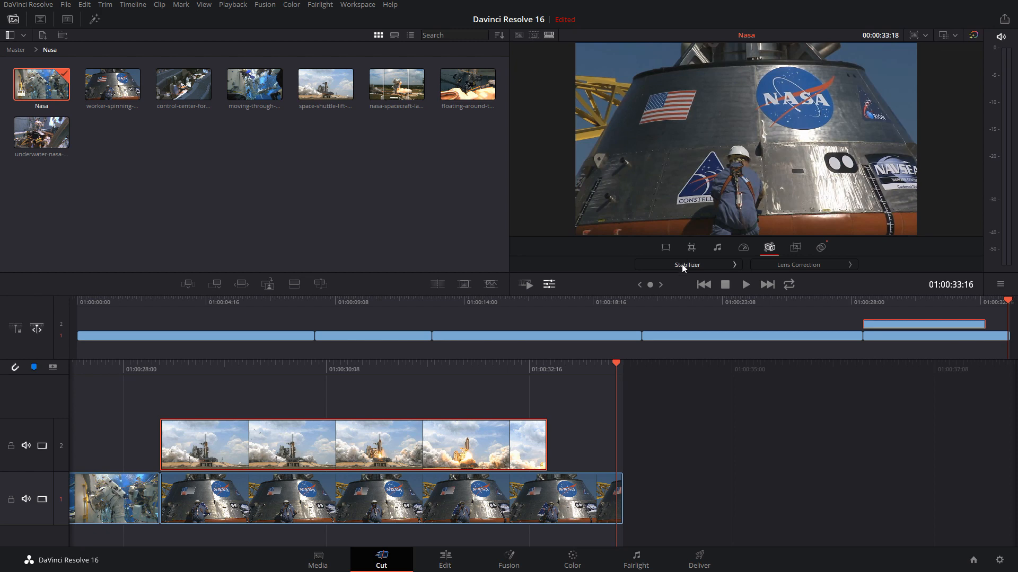
{"action": "left_click", "coordinate": [743, 247]}
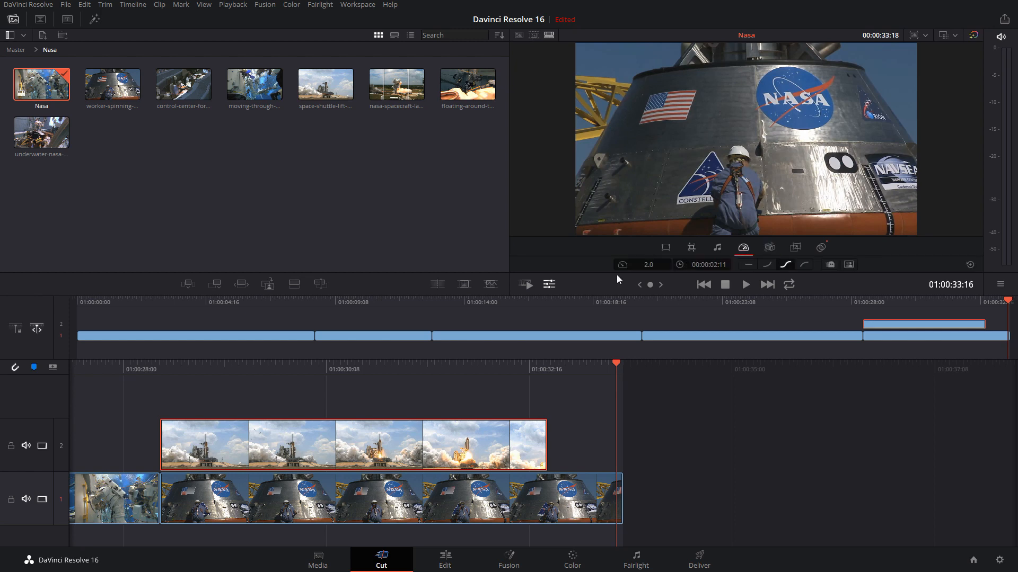
{"action": "left_click", "coordinate": [648, 265]}
{"action": "type", "text": "1"}
{"action": "key", "text": "Return"}
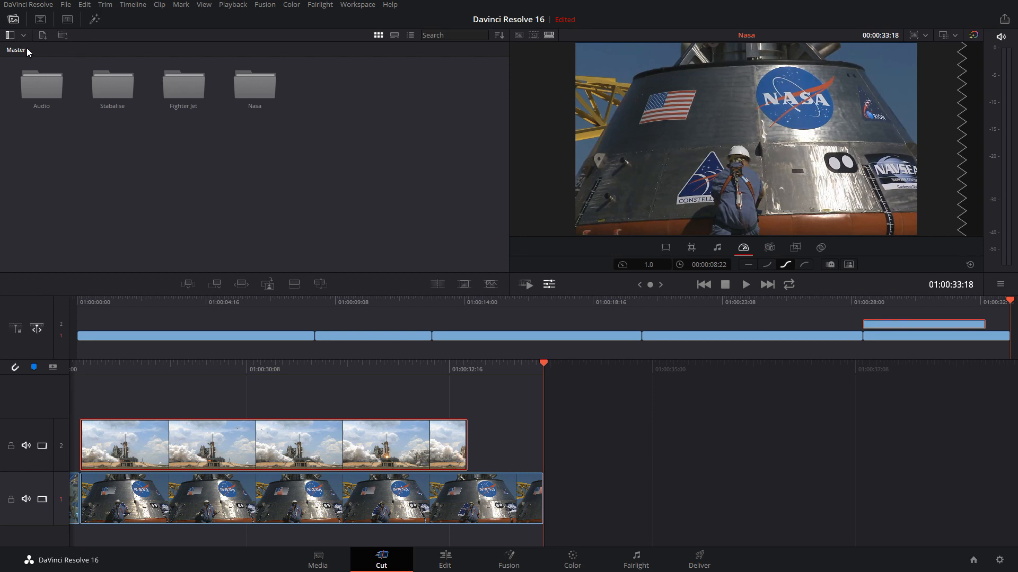
On the Media page, preview music.wav and Music.mp3 from the BACK UP 2 folder and add music.wav to the Audio bin
{"action": "left_click", "coordinate": [320, 559]}
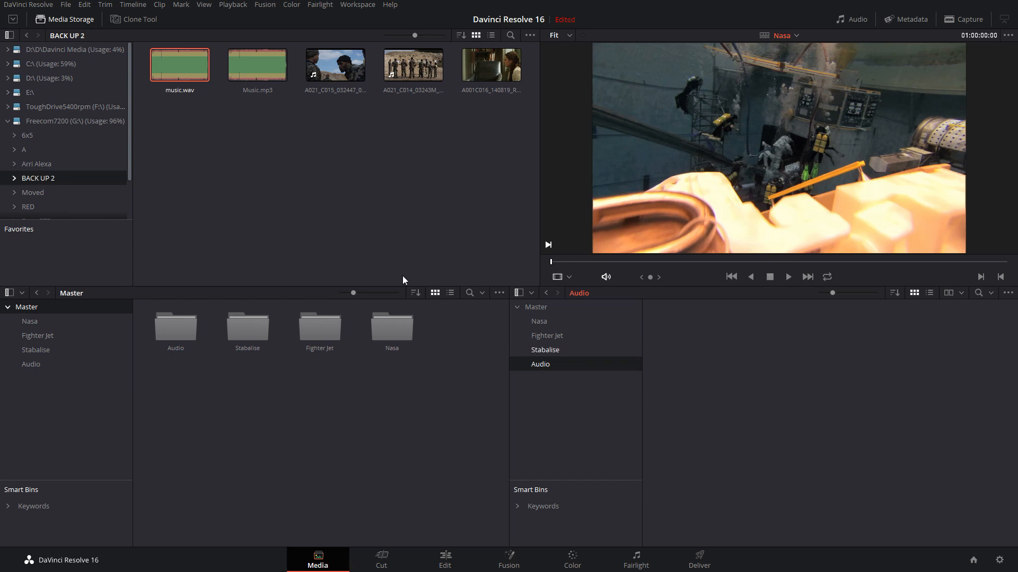
{"action": "left_click_drag", "start_coordinate": [168, 119], "coordinate": [264, 61]}
{"action": "left_click", "coordinate": [228, 154]}
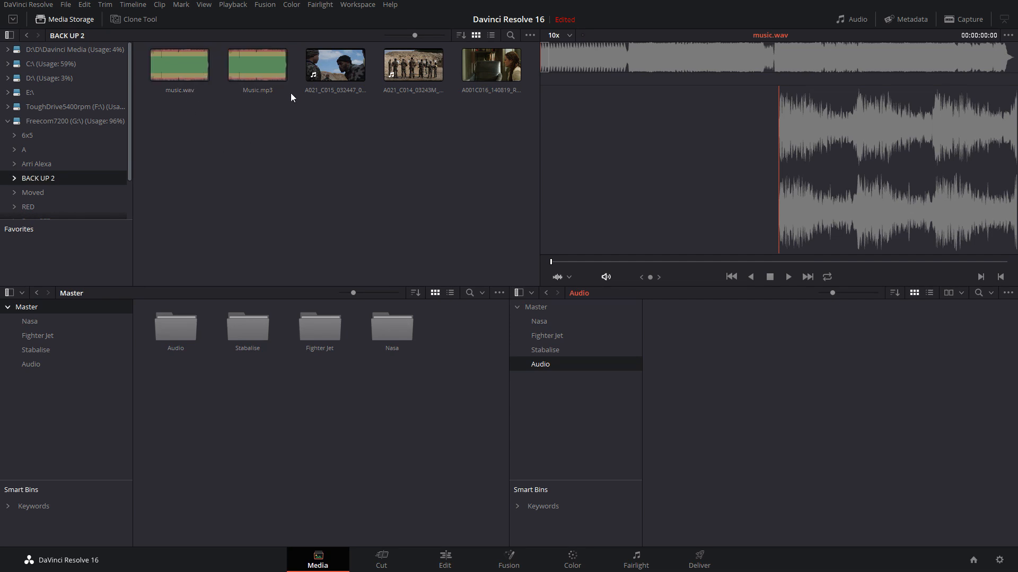
{"action": "left_click", "coordinate": [270, 92]}
{"action": "left_click", "coordinate": [256, 142]}
{"action": "left_click", "coordinate": [192, 77]}
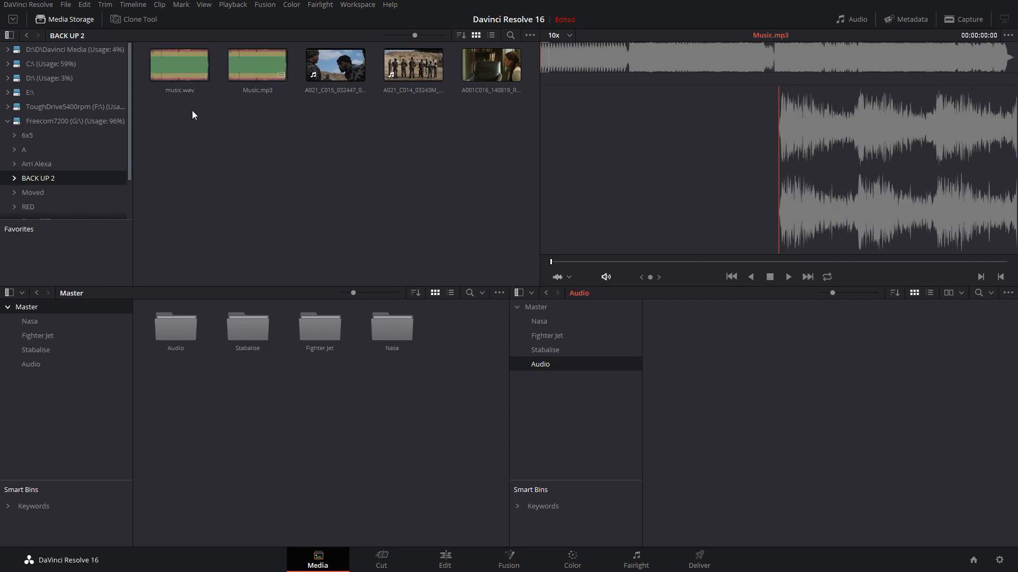
{"action": "left_click_drag", "start_coordinate": [165, 68], "coordinate": [269, 84]}
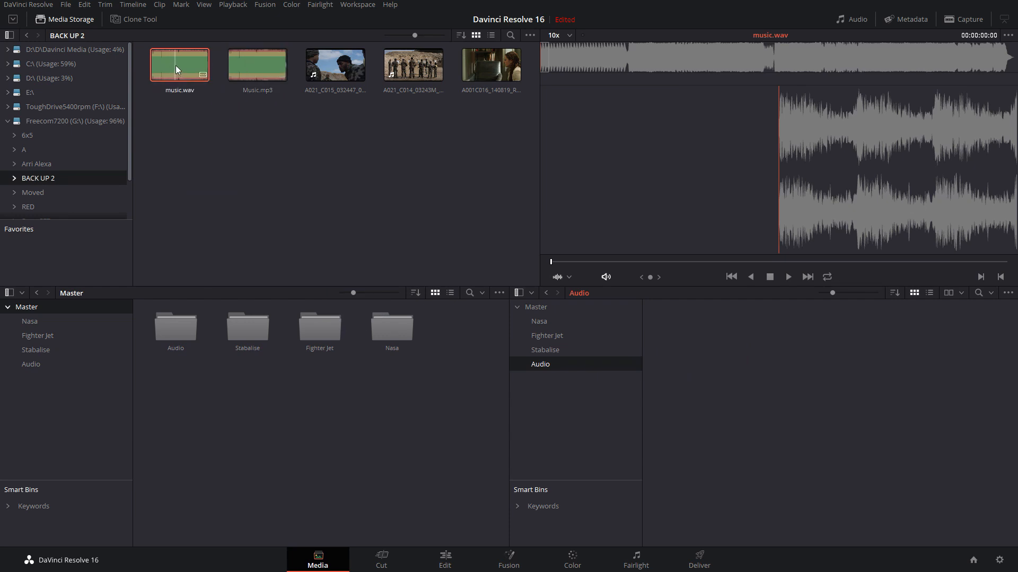
{"action": "left_click_drag", "start_coordinate": [176, 66], "coordinate": [703, 365]}
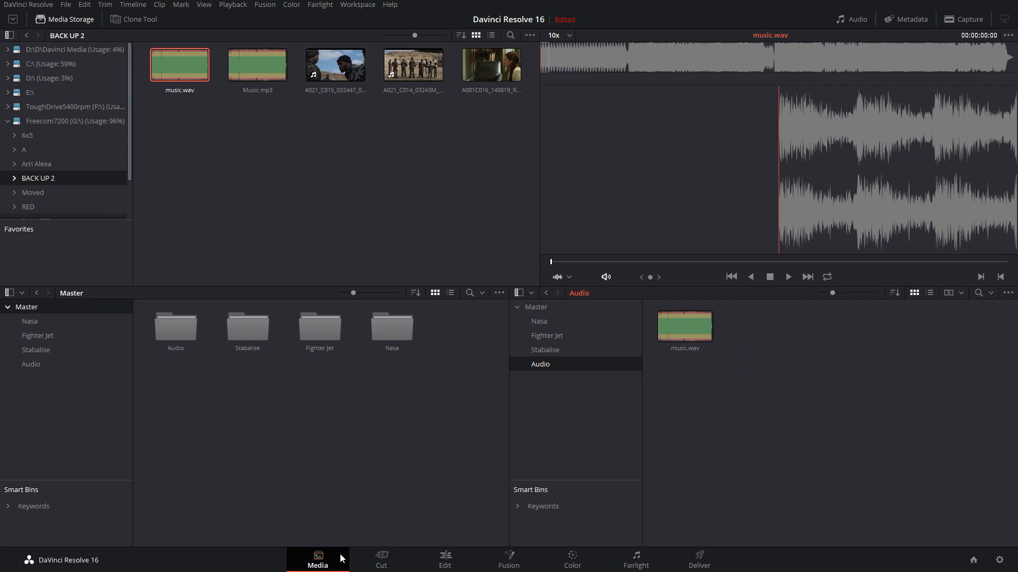
Back on the Cut page, open the Audio bin and place music.wav on top at the start of the timeline
{"action": "left_click", "coordinate": [386, 557]}
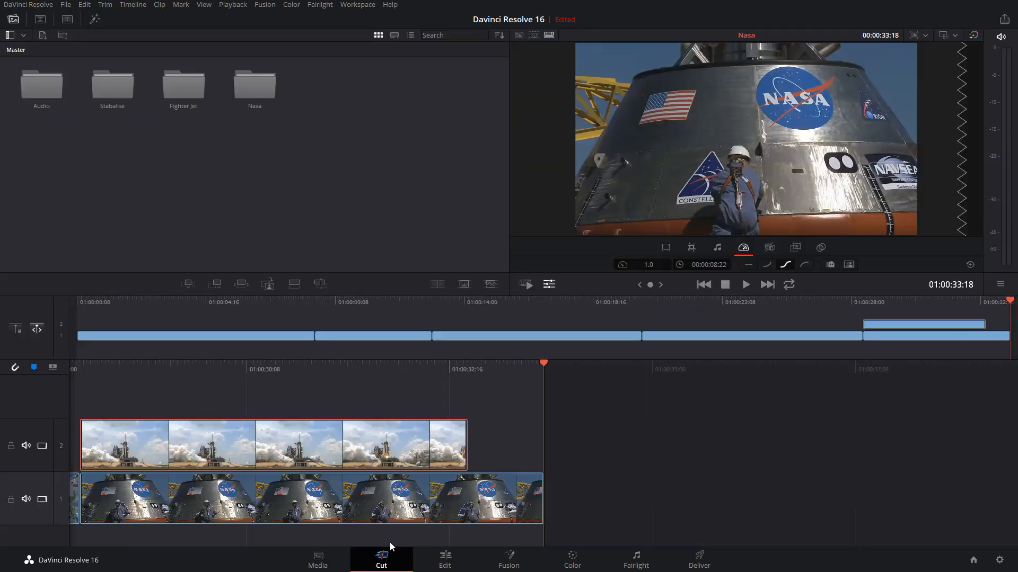
{"action": "left_click", "coordinate": [23, 36]}
{"action": "left_click", "coordinate": [57, 110]}
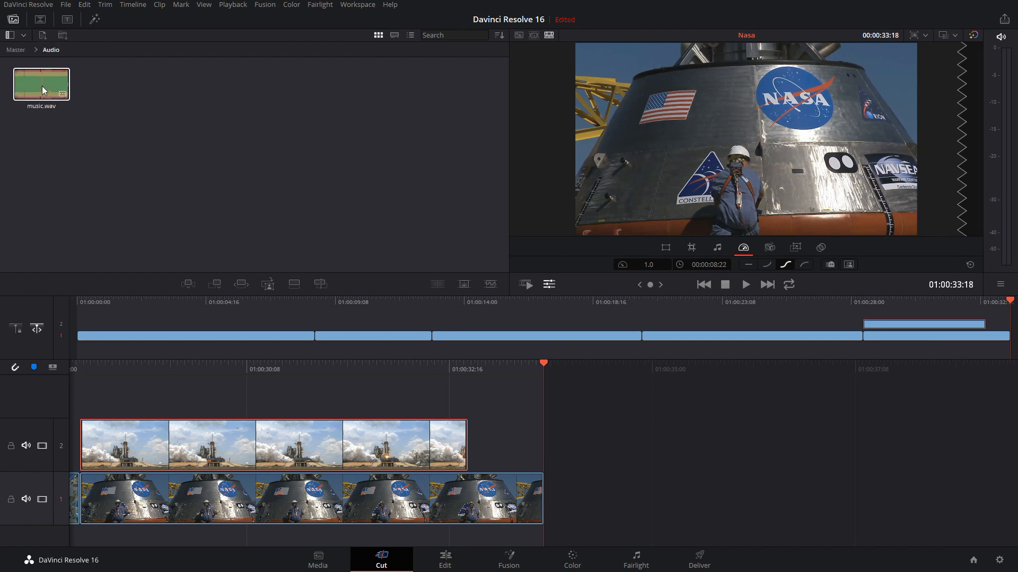
{"action": "left_click", "coordinate": [42, 86]}
{"action": "left_click_drag", "start_coordinate": [192, 301], "coordinate": [91, 300]}
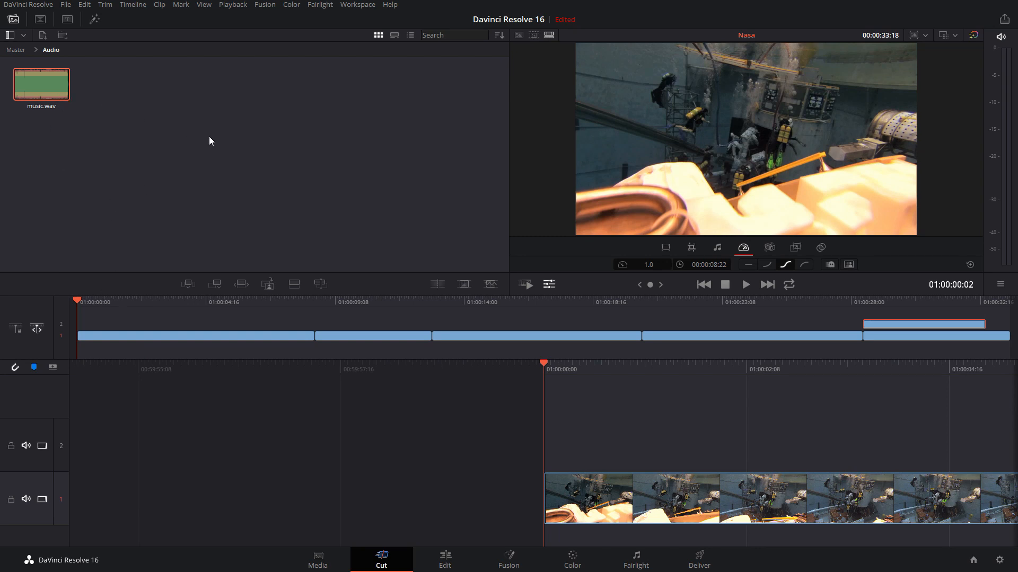
{"action": "left_click", "coordinate": [295, 284]}
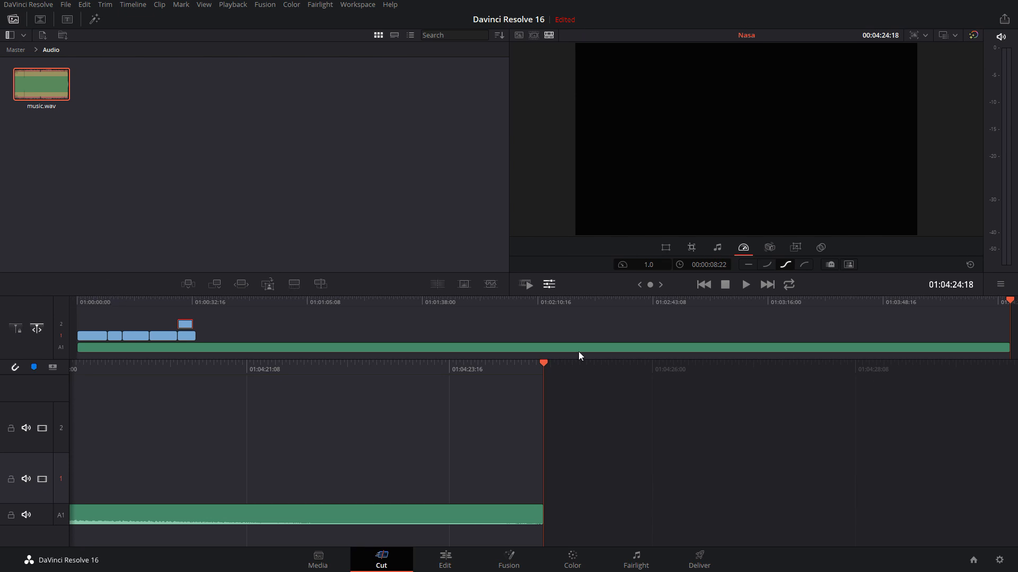
Trim the end of the music on track A1 to 01:00:33:18, flush with the end of the capsule clip
{"action": "left_click", "coordinate": [1007, 349]}
{"action": "left_click", "coordinate": [982, 347]}
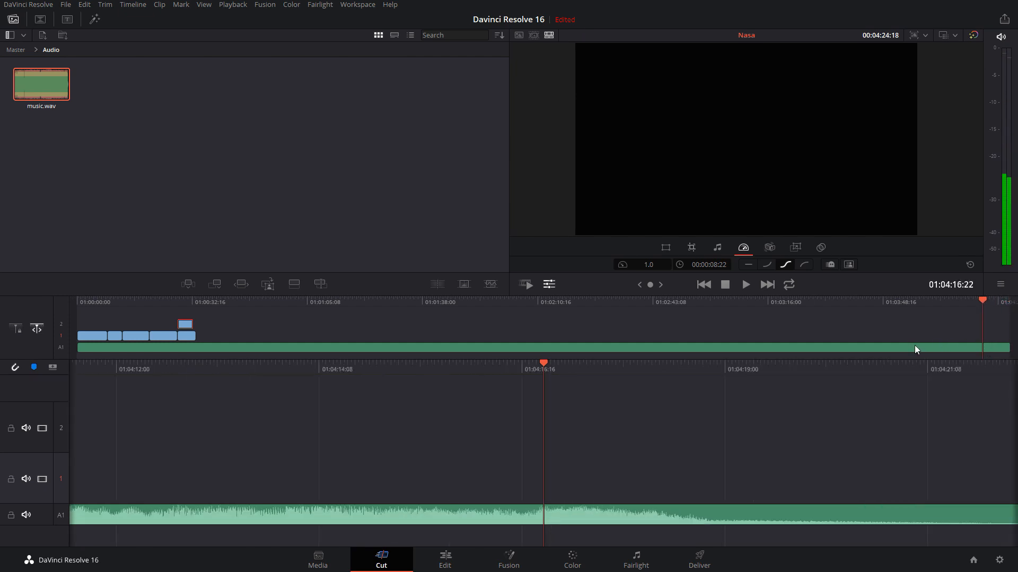
{"action": "key", "text": "XF86AudioMute"}
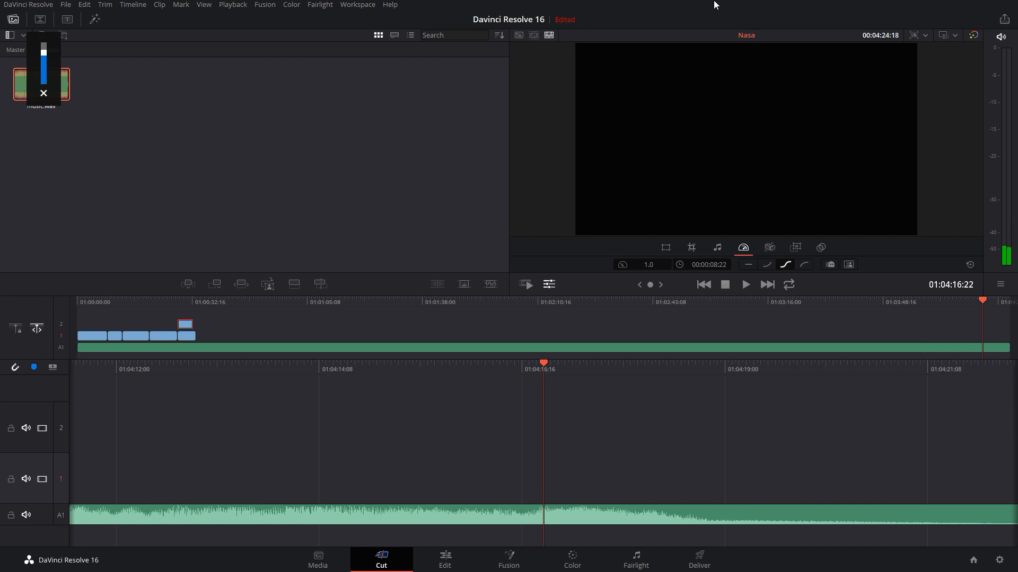
{"action": "left_click", "coordinate": [420, 348]}
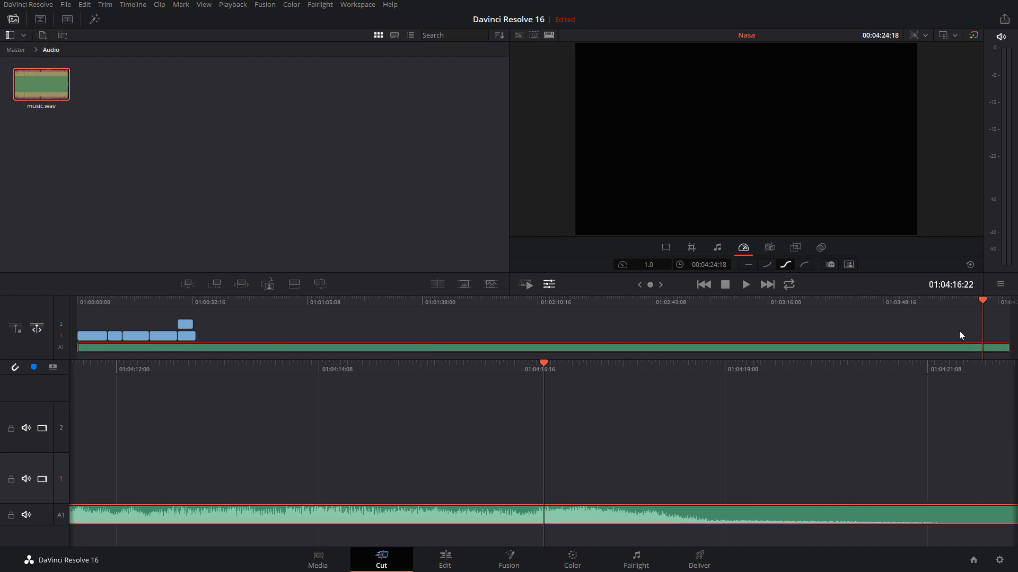
{"action": "left_click_drag", "start_coordinate": [1002, 349], "coordinate": [305, 351]}
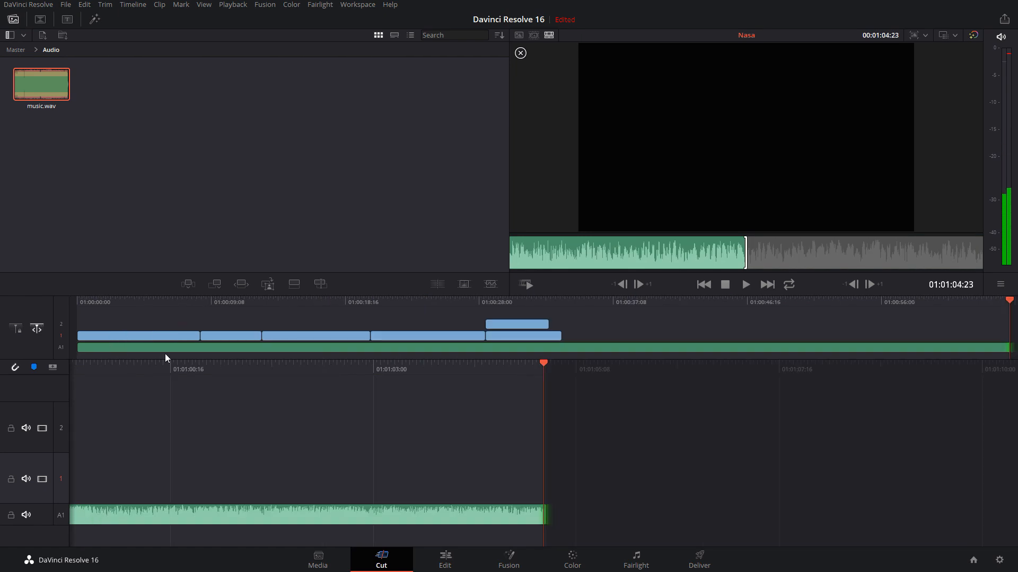
{"action": "left_click", "coordinate": [1004, 348]}
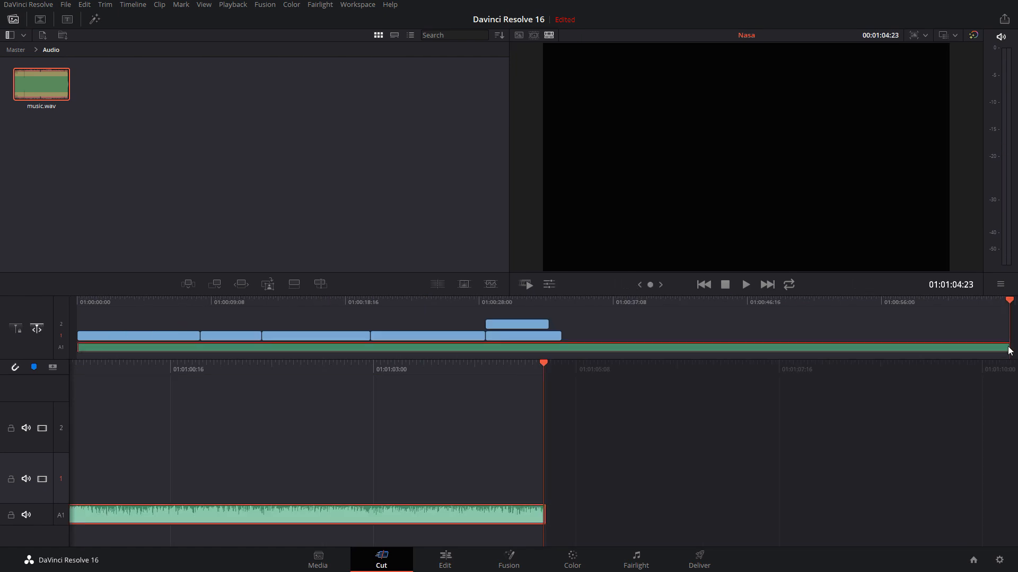
{"action": "left_click_drag", "start_coordinate": [1003, 347], "coordinate": [566, 349]}
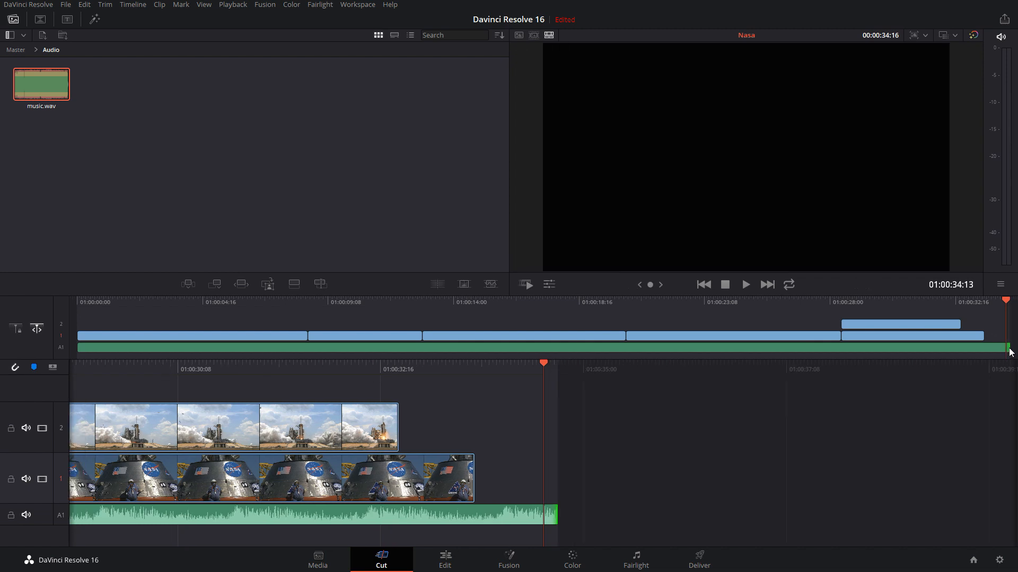
{"action": "left_click_drag", "start_coordinate": [1007, 348], "coordinate": [978, 341]}
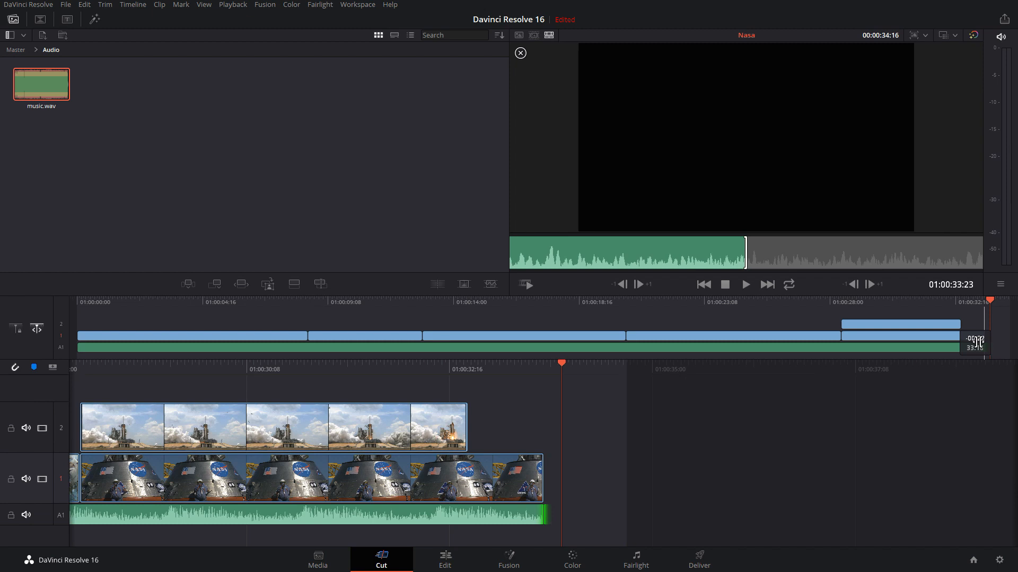
{"action": "left_click_drag", "start_coordinate": [978, 342], "coordinate": [978, 342]}
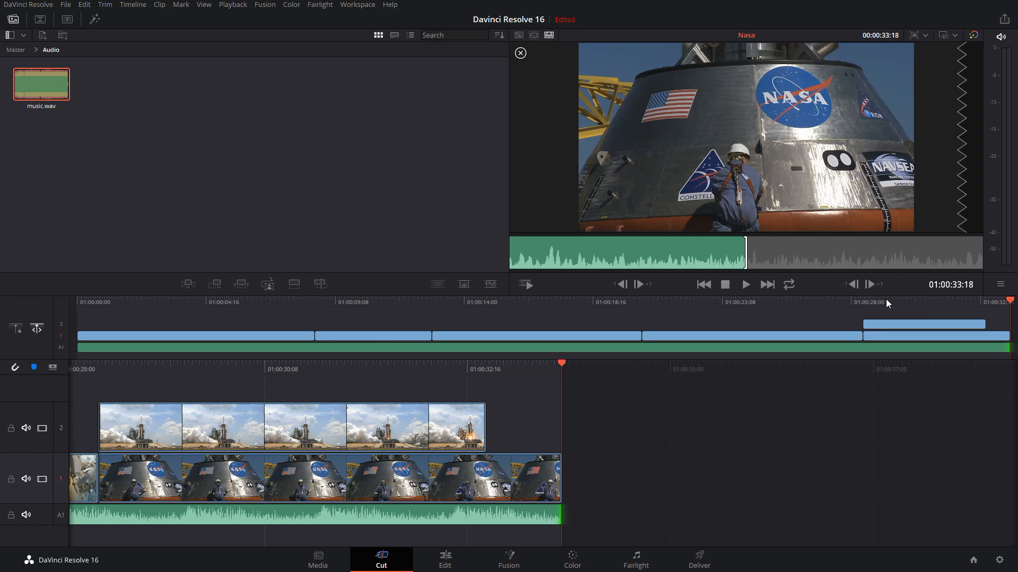
{"action": "left_click", "coordinate": [14, 369]}
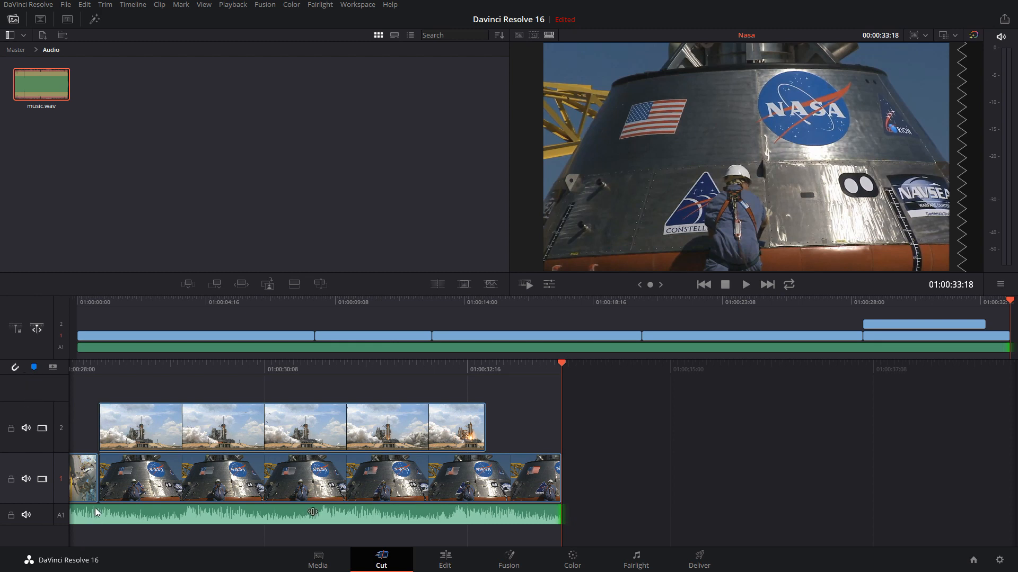
Try adding three empty video tracks above track 2 and undo the additions
{"action": "left_click", "coordinate": [53, 368]}
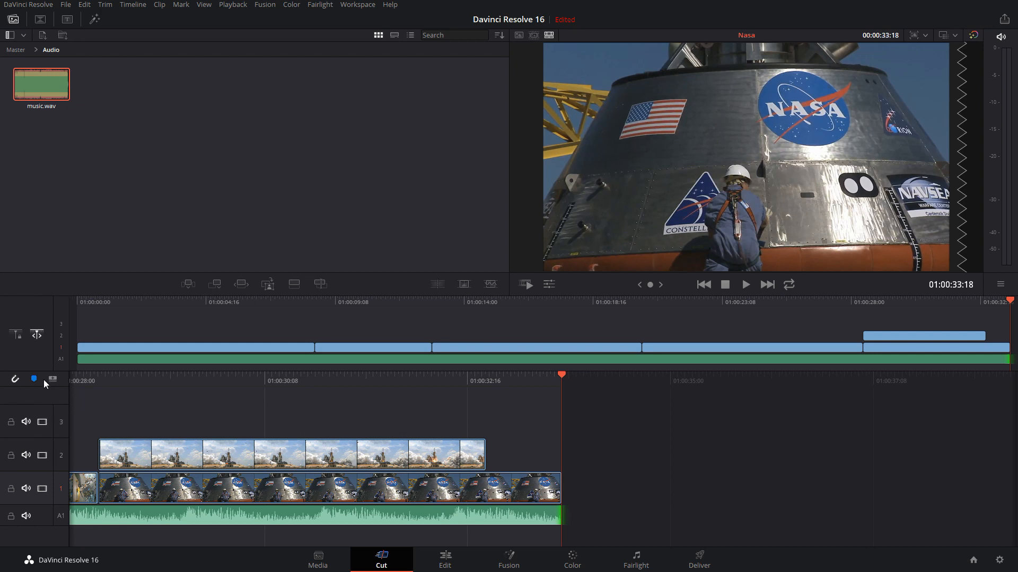
{"action": "left_click", "coordinate": [52, 379]}
{"action": "left_click", "coordinate": [53, 391]}
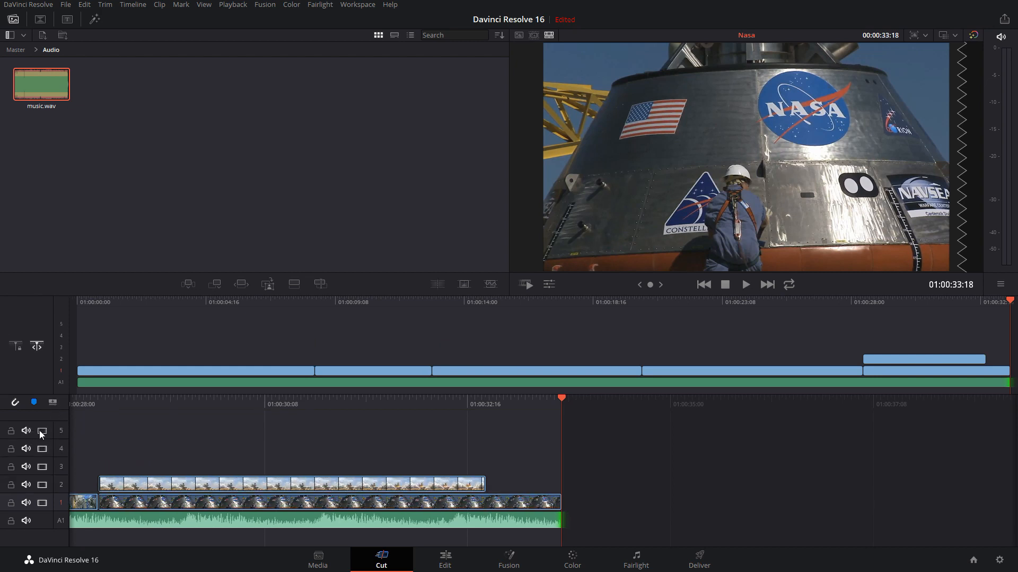
{"action": "key", "text": "ctrl+z"}
{"action": "key", "text": "ctrl+z"}
{"action": "key", "text": "ctrl+z"}
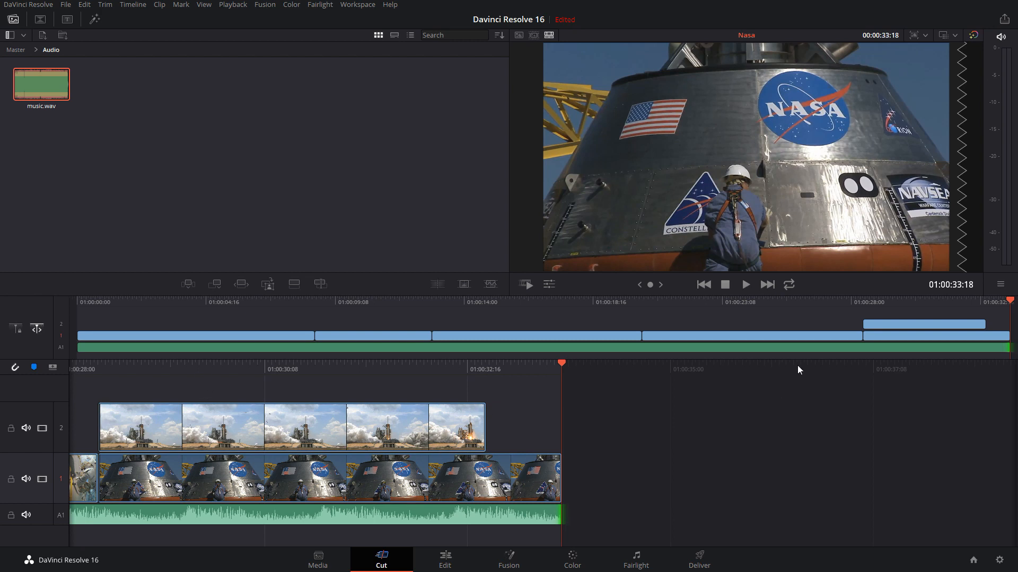
Set the shuttle launch clip's composite mode to Normal and park the playhead over it at 01:00:29:19
{"action": "left_click", "coordinate": [881, 300]}
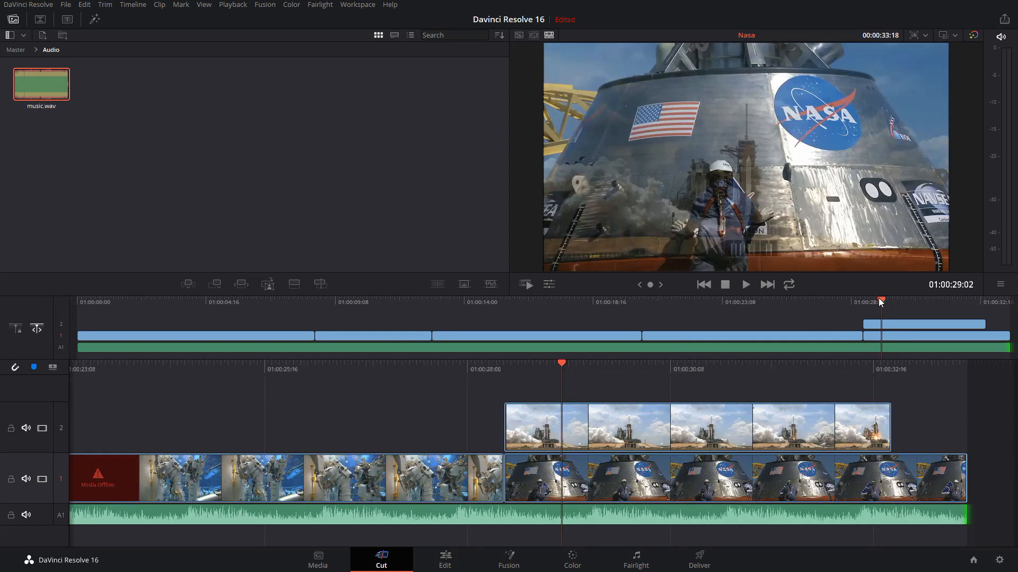
{"action": "left_click", "coordinate": [696, 422]}
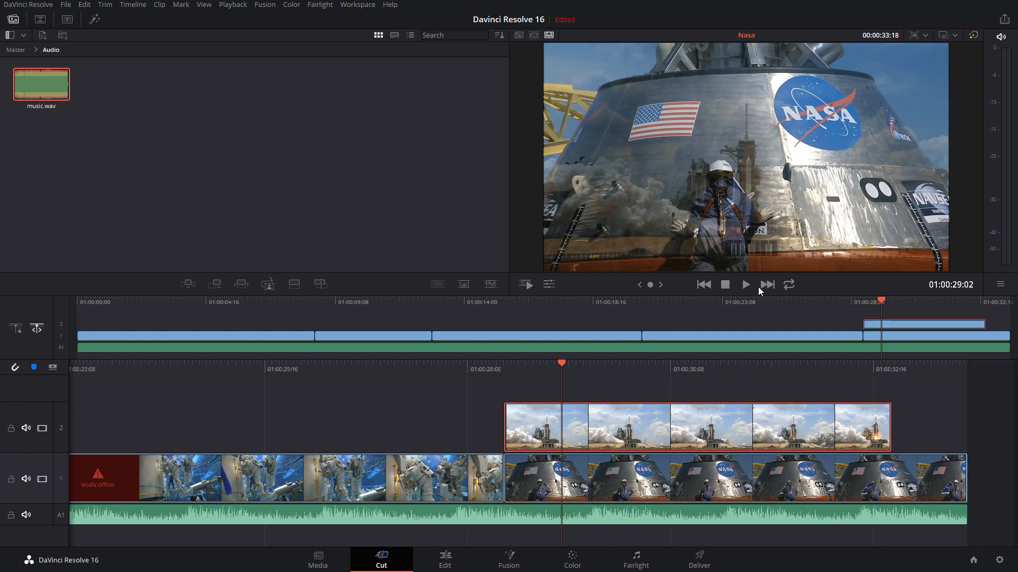
{"action": "left_click", "coordinate": [549, 284]}
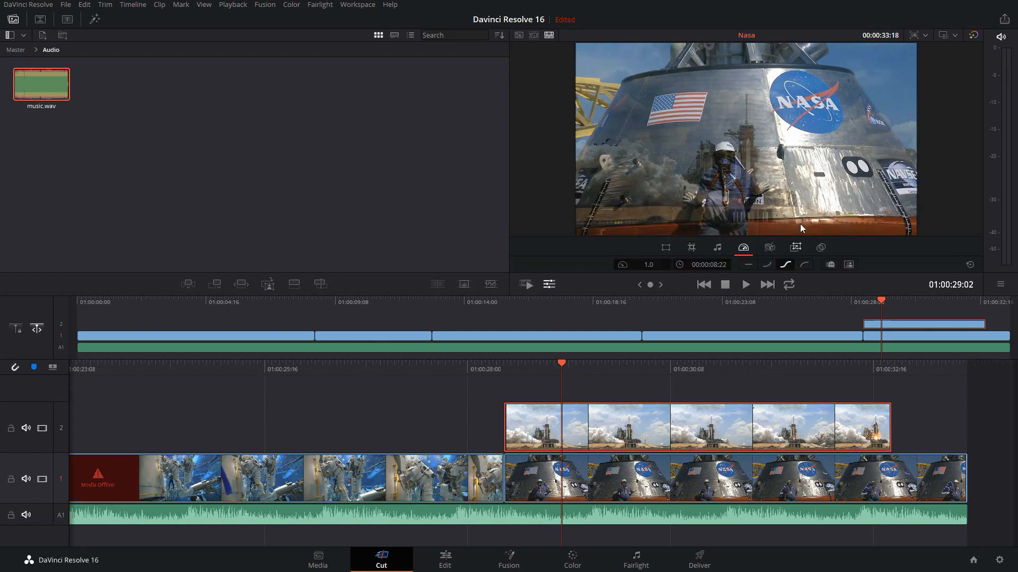
{"action": "left_click", "coordinate": [821, 248]}
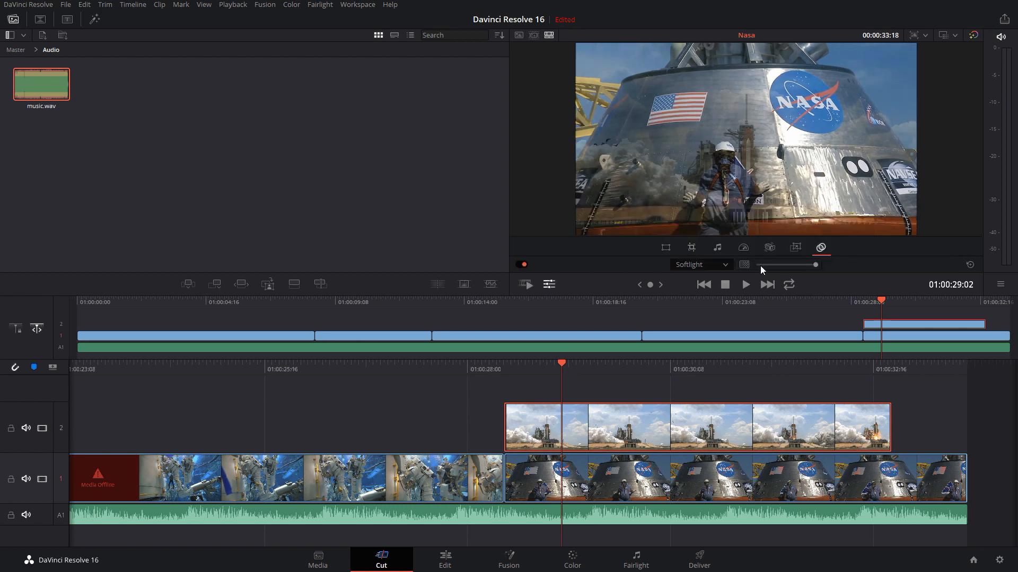
{"action": "left_click", "coordinate": [723, 265]}
{"action": "scroll", "coordinate": [719, 295], "scroll_direction": "up", "scroll_amount": 6}
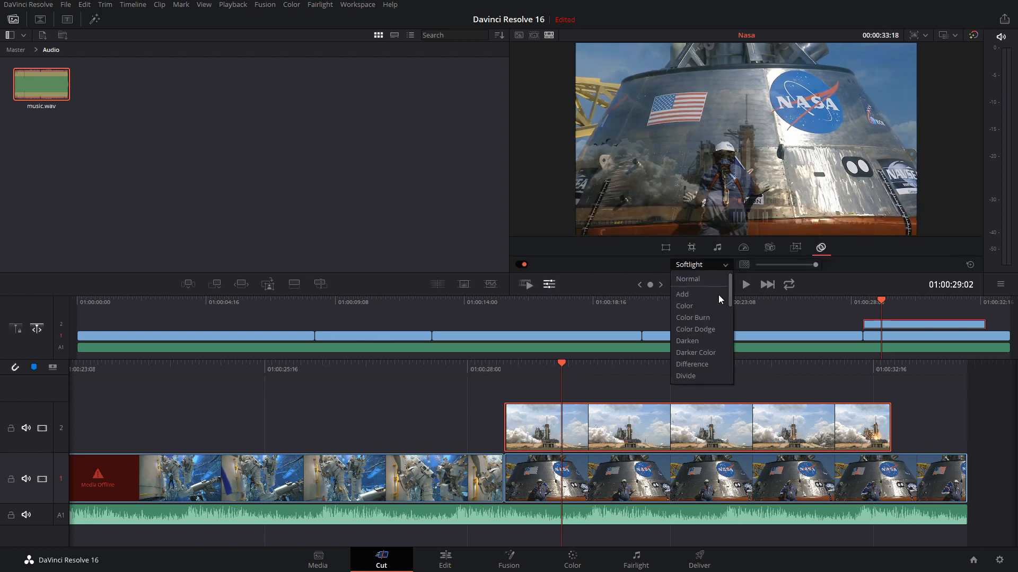
{"action": "left_click", "coordinate": [689, 279]}
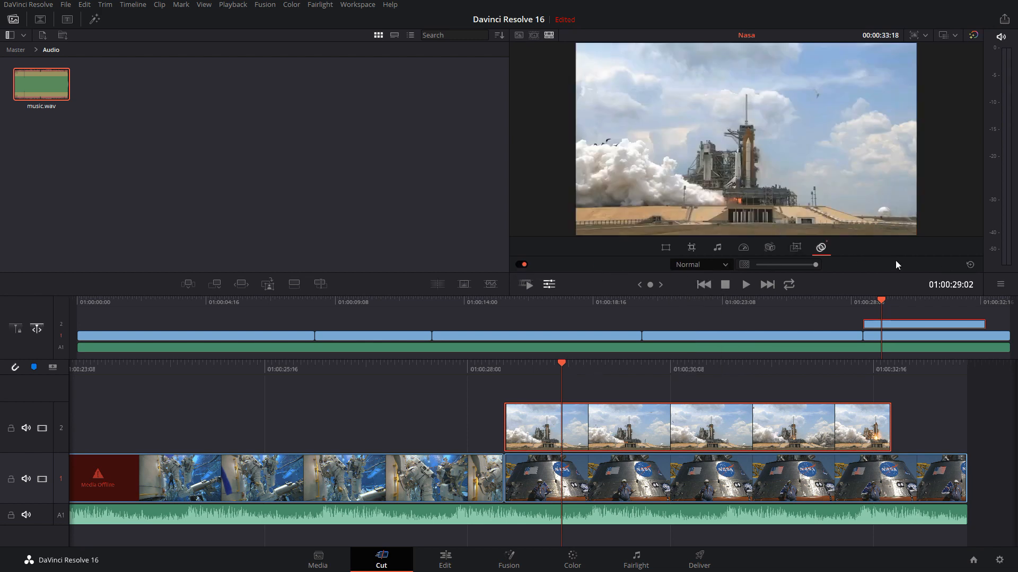
{"action": "left_click", "coordinate": [548, 284]}
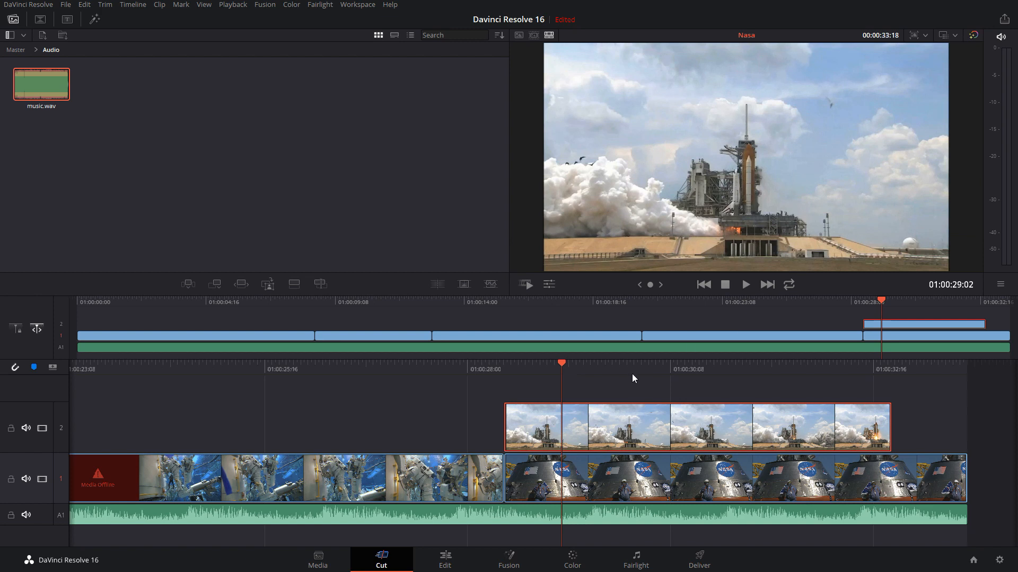
{"action": "left_click", "coordinate": [624, 364]}
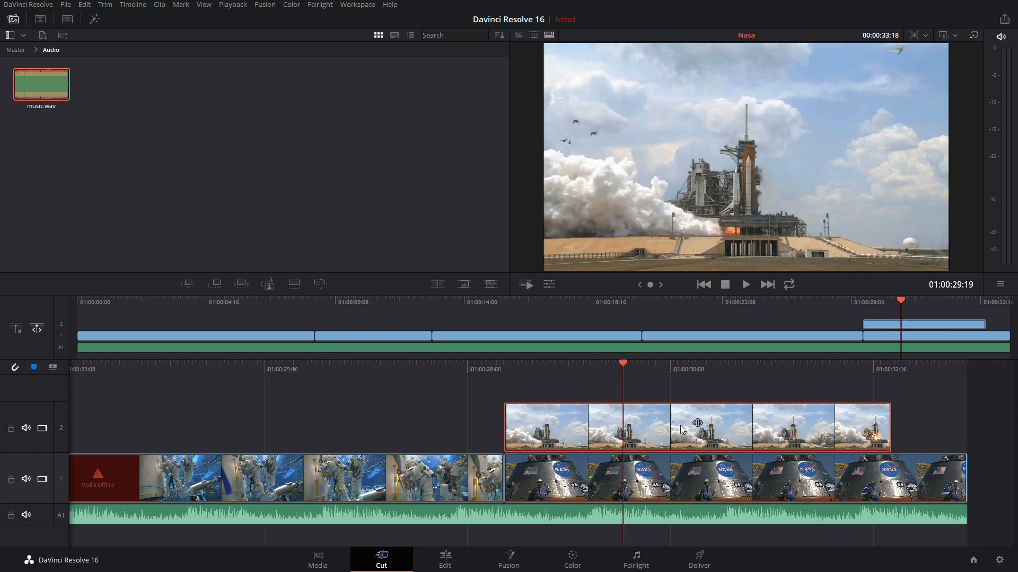
Add a standard Text title on a new track 3 above the shuttle launch clip, aligned with that clip's start
{"action": "left_click", "coordinate": [67, 20]}
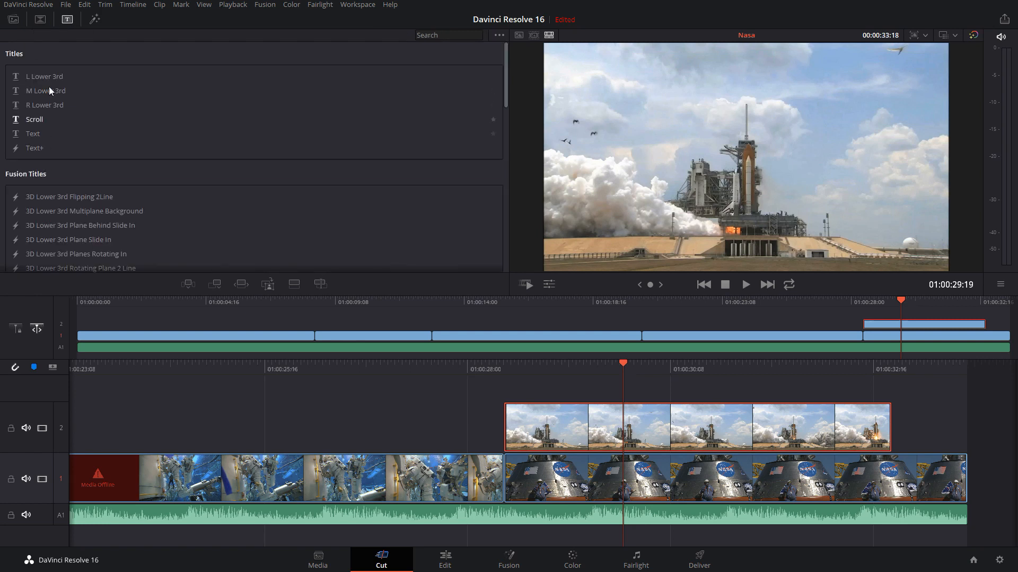
{"action": "left_click", "coordinate": [32, 136]}
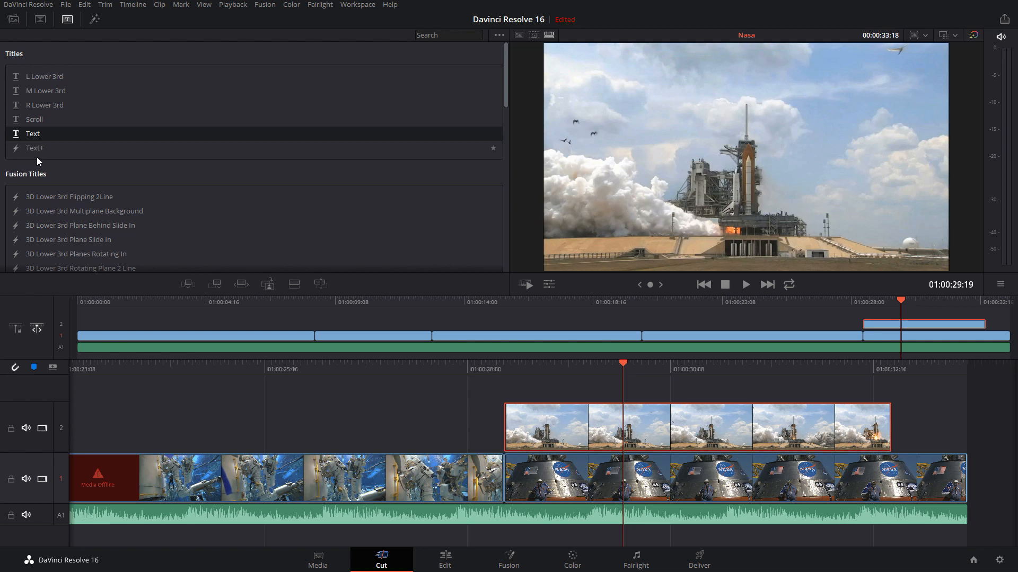
{"action": "left_click_drag", "start_coordinate": [22, 138], "coordinate": [508, 369]}
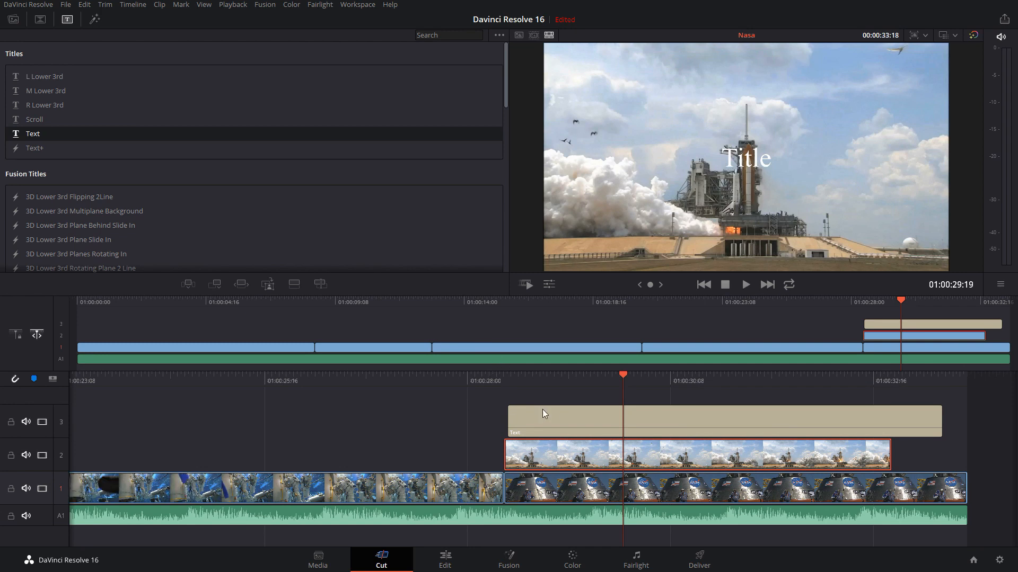
{"action": "mouse_move", "coordinate": [547, 415]}
{"action": "left_mouse_down"}
{"action": "mouse_move", "coordinate": [532, 415]}
{"action": "mouse_move", "coordinate": [545, 408]}
{"action": "left_mouse_up"}
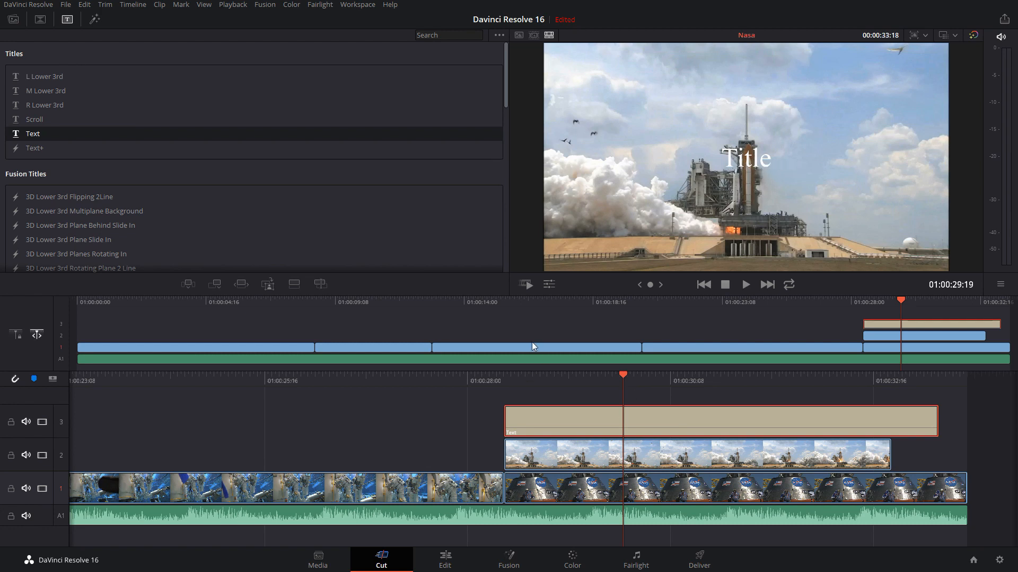
Show the clip tools and shift the title on track 3 slightly ahead of the shuttle launch clip's start
{"action": "left_click", "coordinate": [548, 285]}
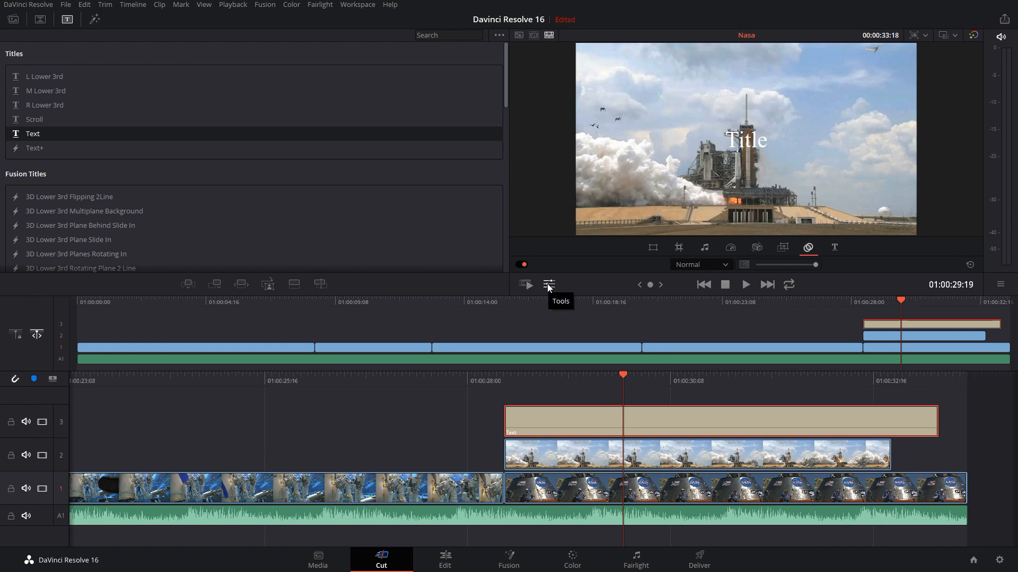
{"action": "left_click_drag", "start_coordinate": [602, 424], "coordinate": [579, 419]}
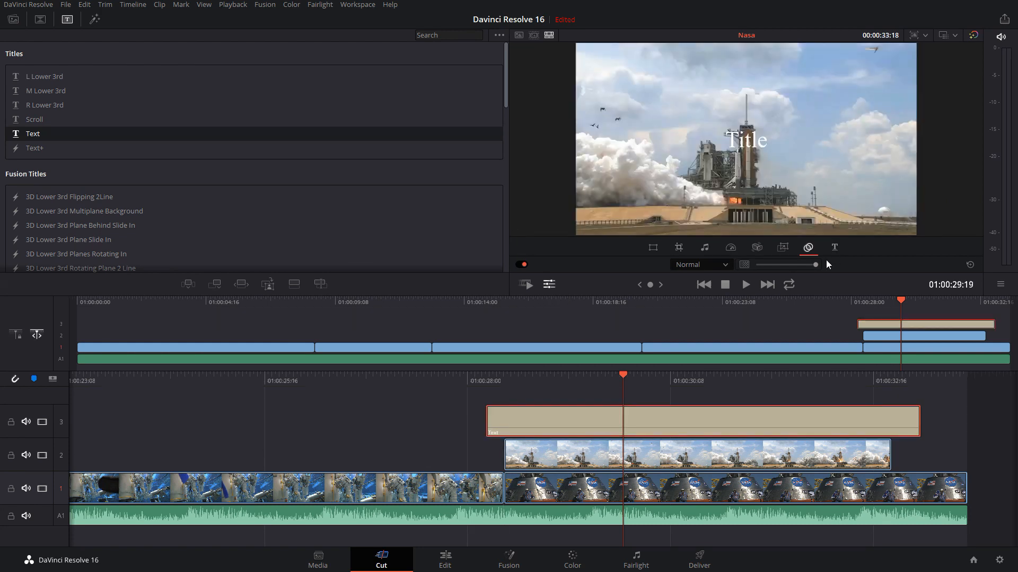
{"action": "left_click", "coordinate": [684, 449]}
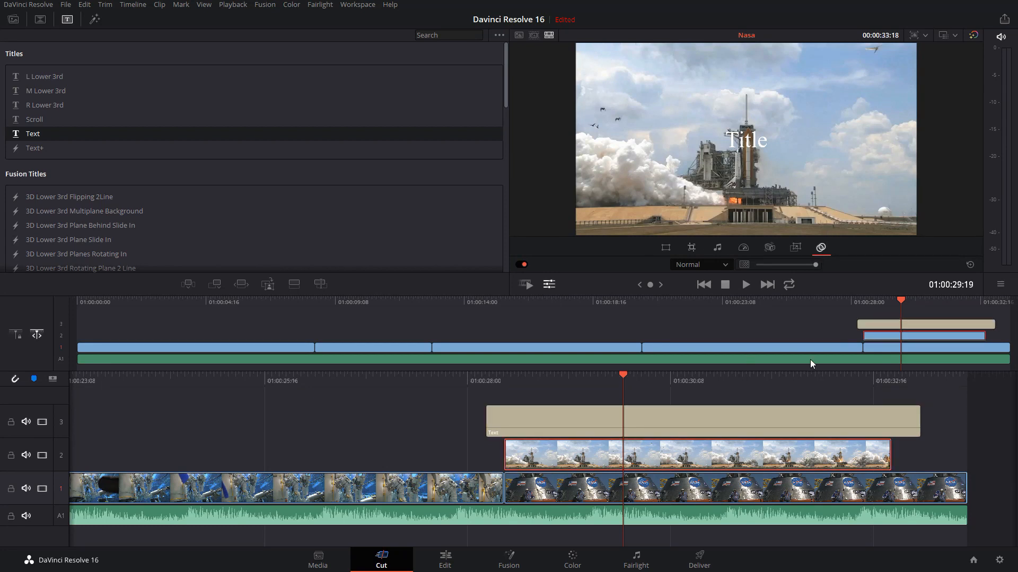
{"action": "left_click", "coordinate": [669, 410]}
View the title's text settings in the floating inspector, move that window clear of the viewer and close it
{"action": "left_click", "coordinate": [835, 248]}
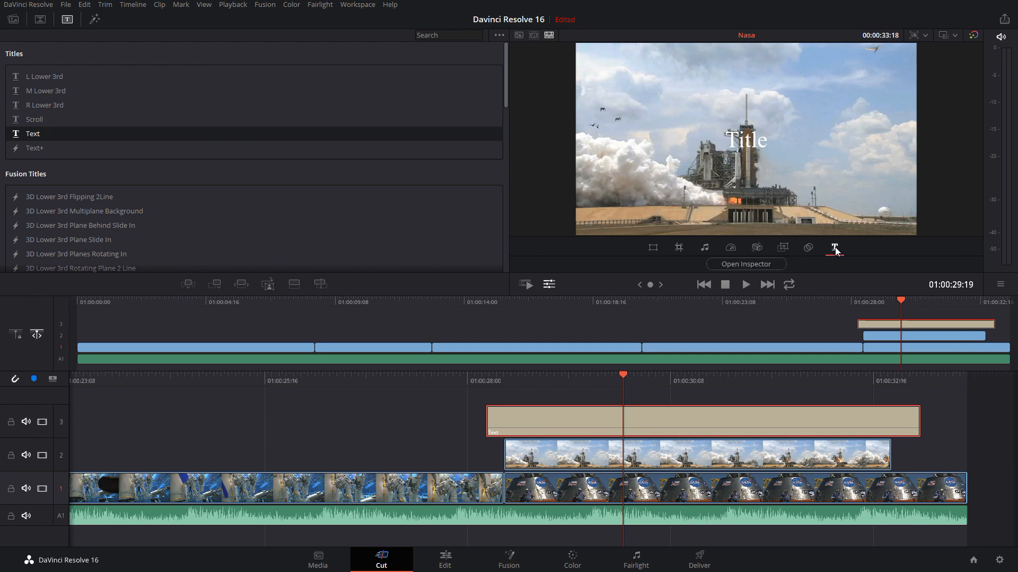
{"action": "left_click", "coordinate": [729, 261]}
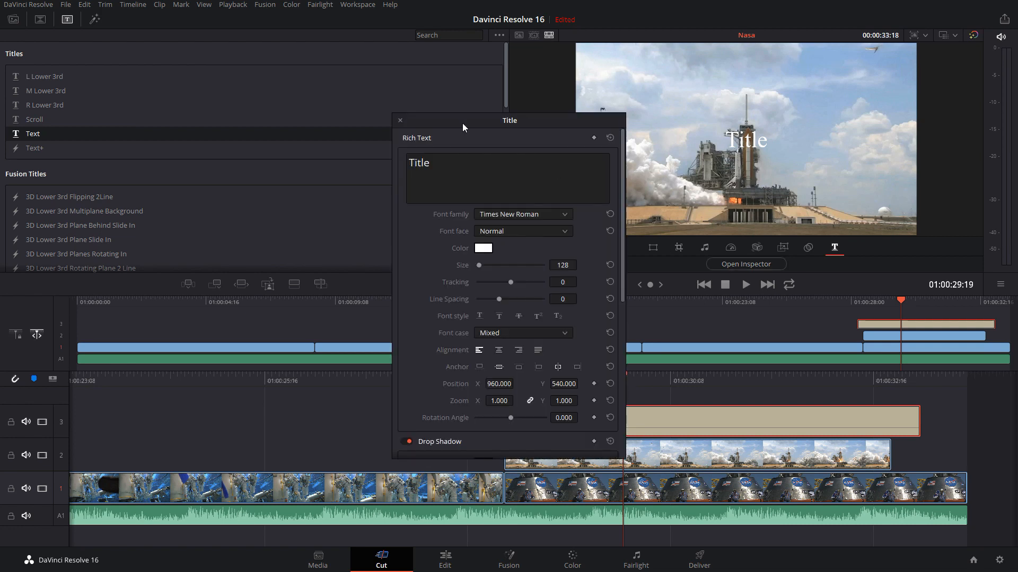
{"action": "left_click_drag", "start_coordinate": [450, 168], "coordinate": [518, 86]}
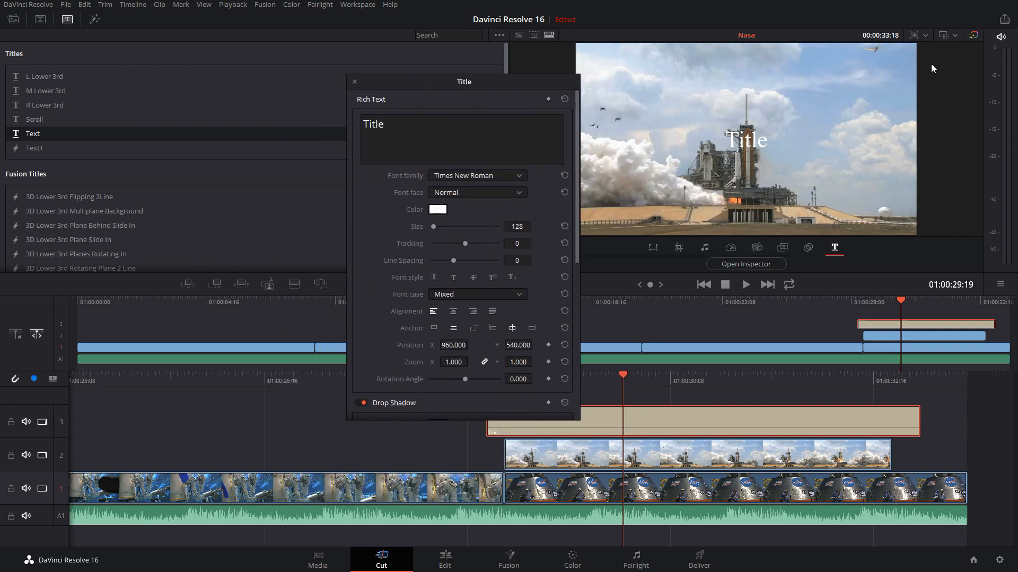
{"action": "left_click", "coordinate": [355, 82]}
On the Edit page, view the Video 3 title clip's settings in the Inspector and close it again
{"action": "left_click", "coordinate": [444, 559]}
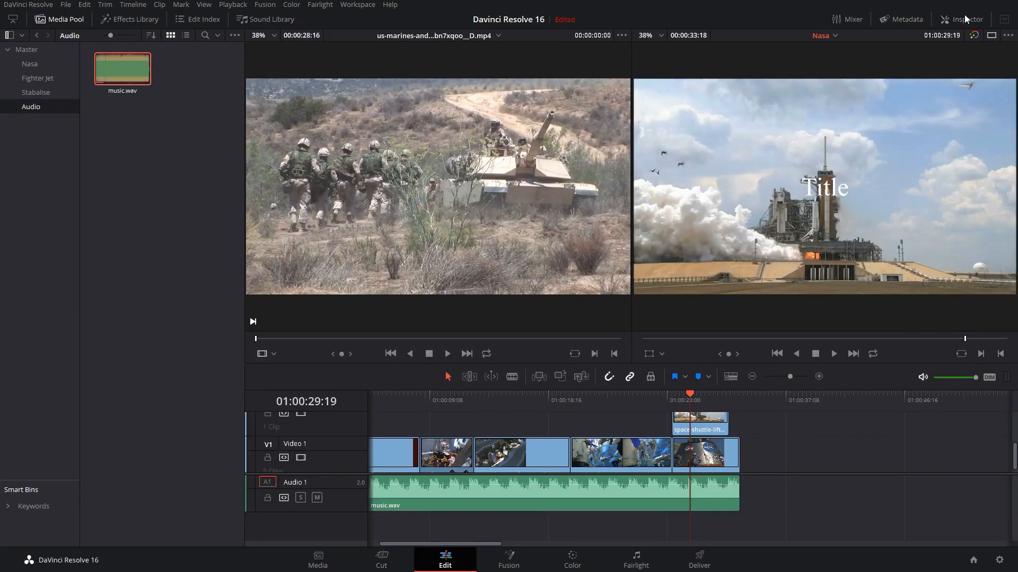
{"action": "double_click", "coordinate": [967, 22]}
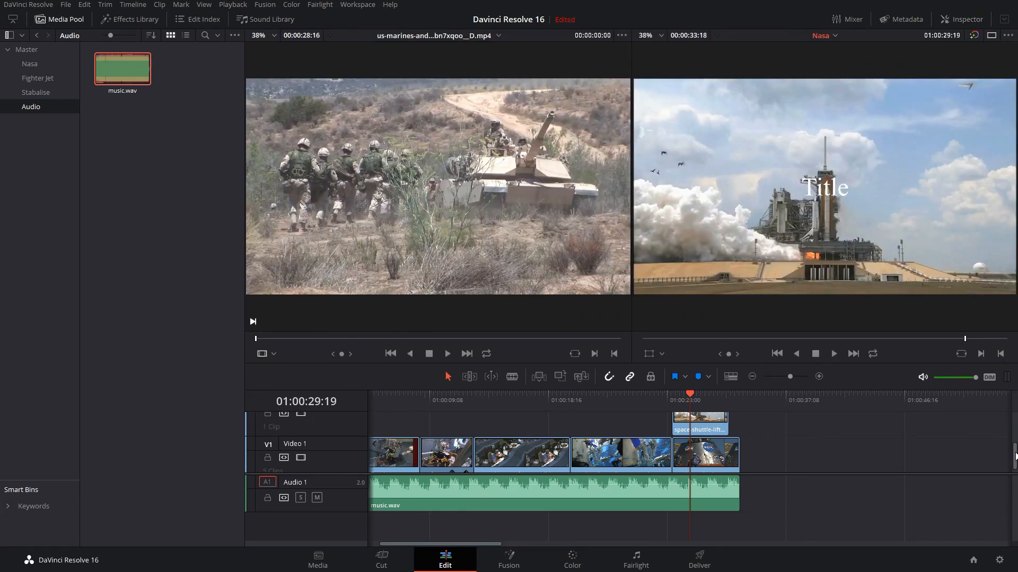
{"action": "left_click_drag", "start_coordinate": [1015, 452], "coordinate": [1015, 424]}
{"action": "left_click", "coordinate": [704, 427]}
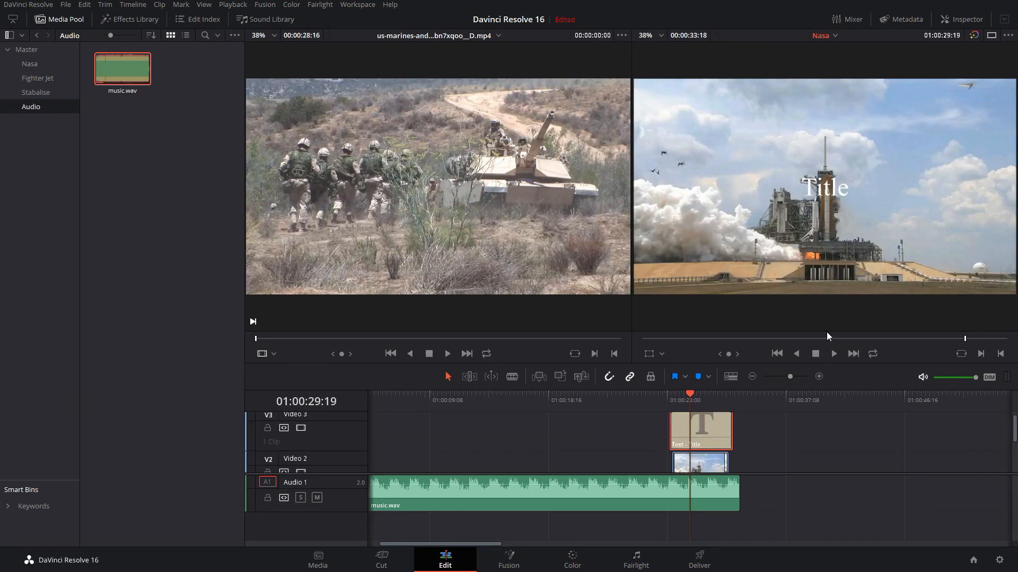
{"action": "left_click", "coordinate": [956, 19]}
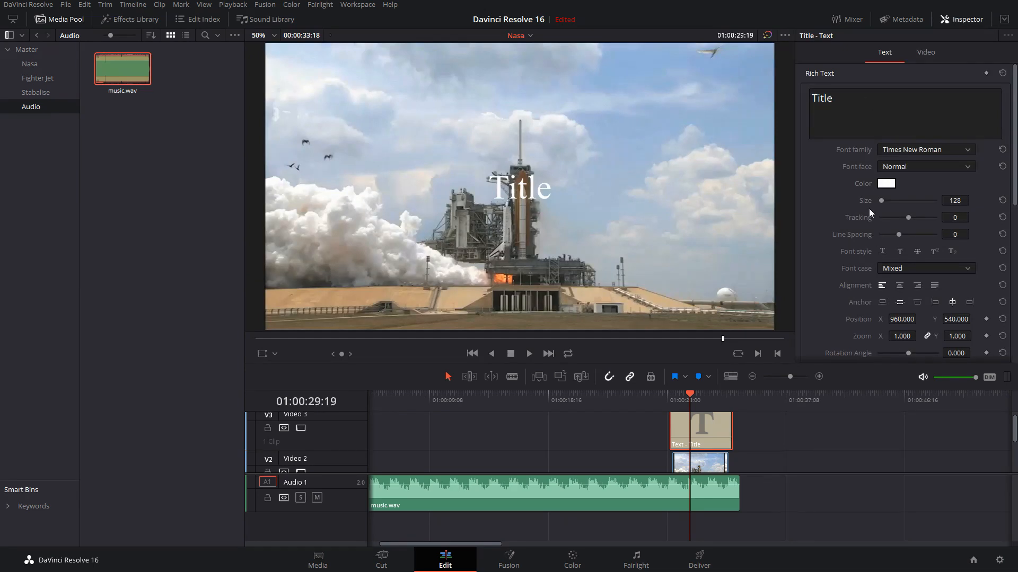
{"action": "left_click", "coordinate": [962, 20]}
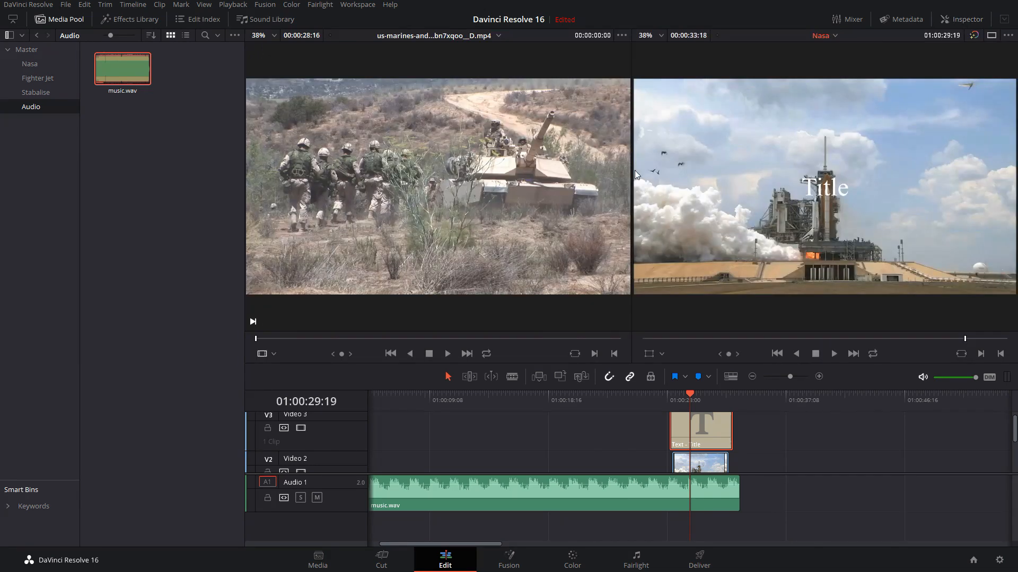
Back on the Cut page, replace the title's text with Launch in its floating inspector
{"action": "left_click", "coordinate": [381, 560]}
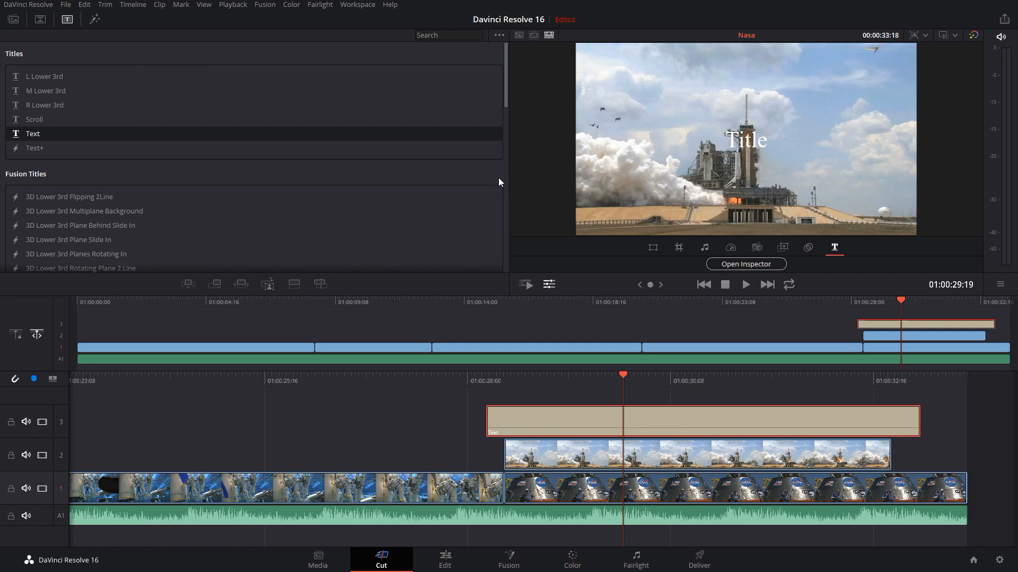
{"action": "left_click", "coordinate": [436, 154]}
{"action": "type", "text": "dlfgdrg"}
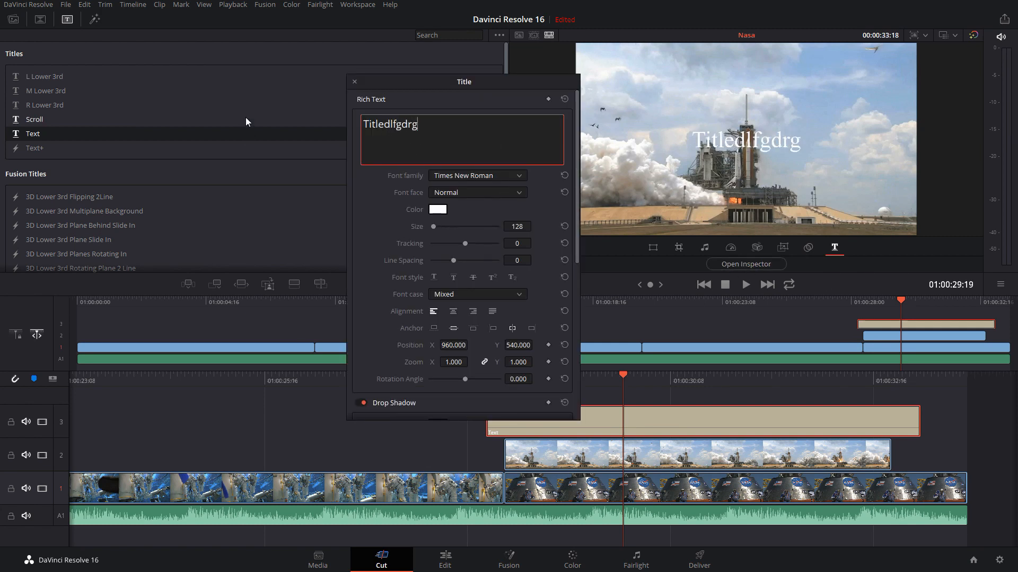
{"action": "key", "text": "BackSpace"}
{"action": "key", "text": "BackSpace"}
{"action": "key", "text": "BackSpace"}
{"action": "key", "text": "BackSpace"}
{"action": "key", "text": "BackSpace"}
{"action": "key", "text": "BackSpace"}
{"action": "key", "text": "BackSpace"}
{"action": "key", "text": "BackSpace"}
{"action": "key", "text": "BackSpace"}
{"action": "key", "text": "BackSpace"}
{"action": "key", "text": "BackSpace"}
{"action": "key", "text": "BackSpace"}
{"action": "type", "text": "L"}
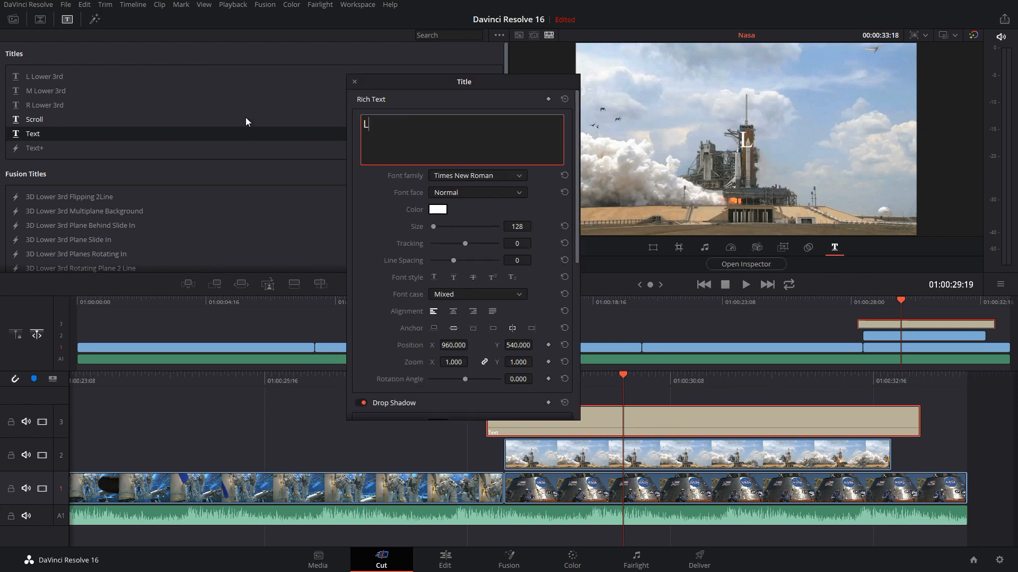
{"action": "type", "text": "aunch"}
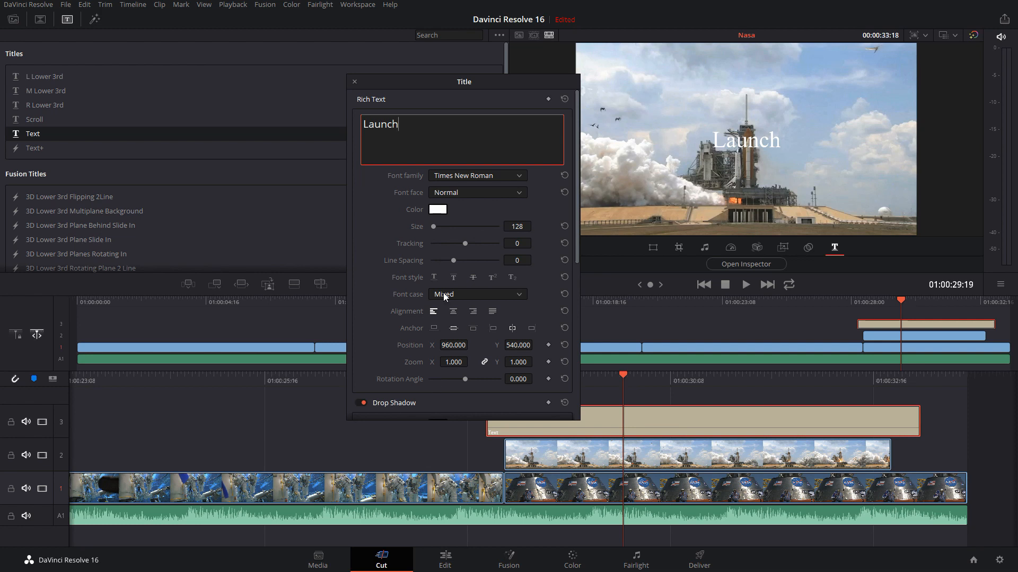
Set the Launch title's size to 420, tracking to -15 and line spacing to -40
{"action": "scroll", "coordinate": [445, 293], "scroll_direction": "down", "scroll_amount": 3}
{"action": "scroll", "coordinate": [445, 293], "scroll_direction": "down", "scroll_amount": 5}
{"action": "scroll", "coordinate": [445, 293], "scroll_direction": "up", "scroll_amount": 10}
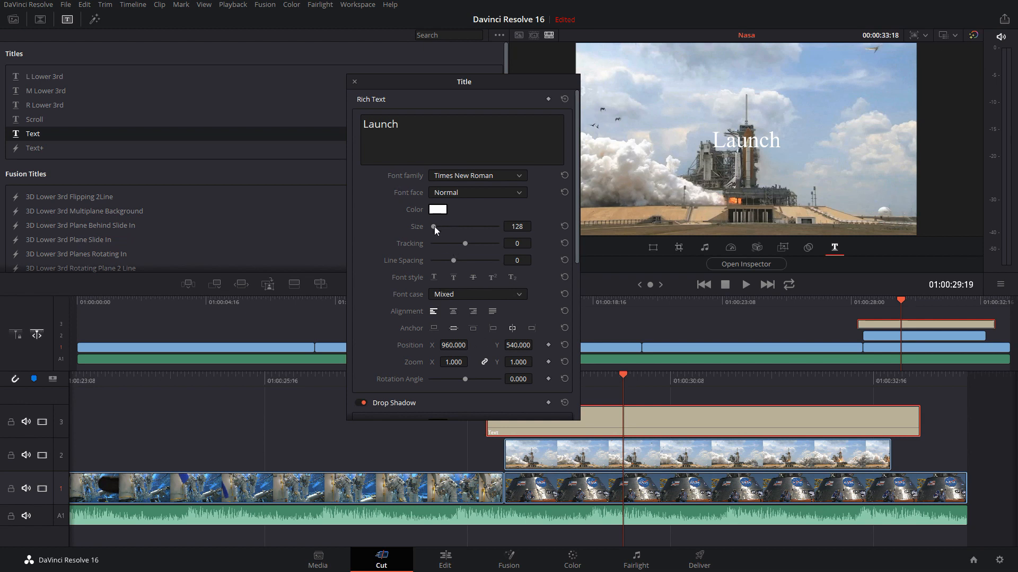
{"action": "left_click_drag", "start_coordinate": [434, 227], "coordinate": [450, 261]}
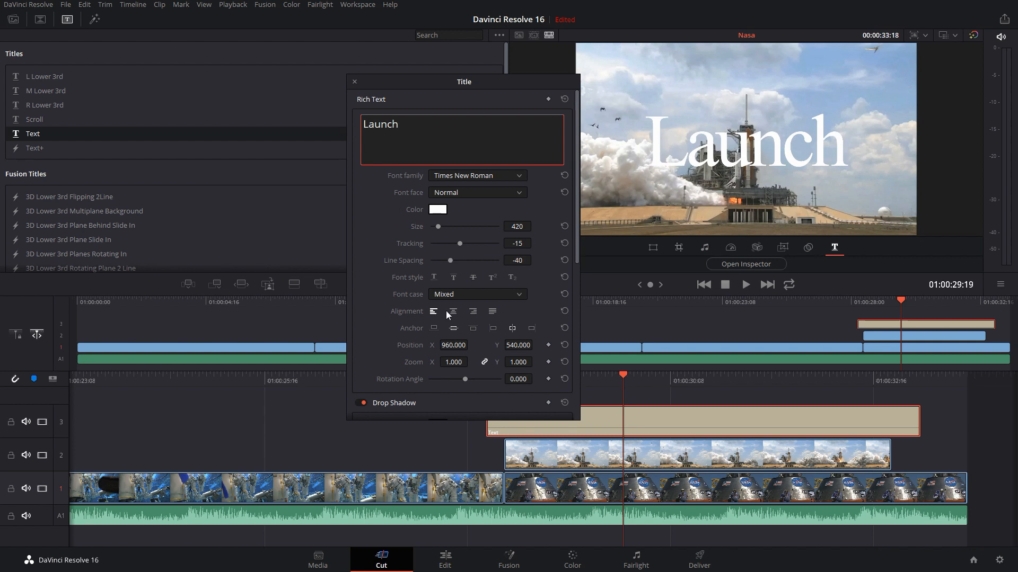
Review the title's Drop Shadow, Stroke and Background settings, toggling the background off and on, and close the inspector
{"action": "left_click_drag", "start_coordinate": [577, 203], "coordinate": [578, 344]}
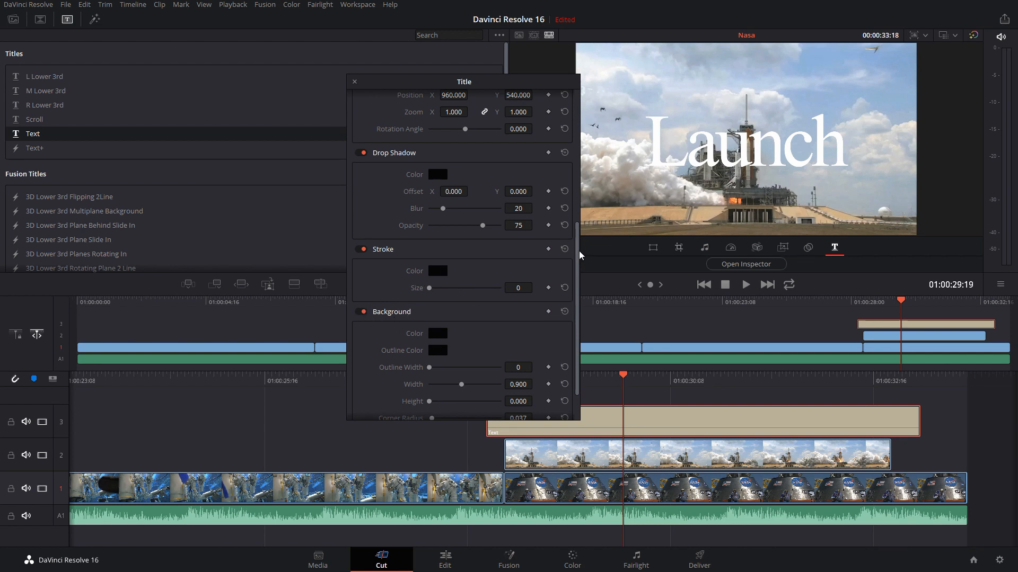
{"action": "left_click_drag", "start_coordinate": [578, 255], "coordinate": [582, 285]}
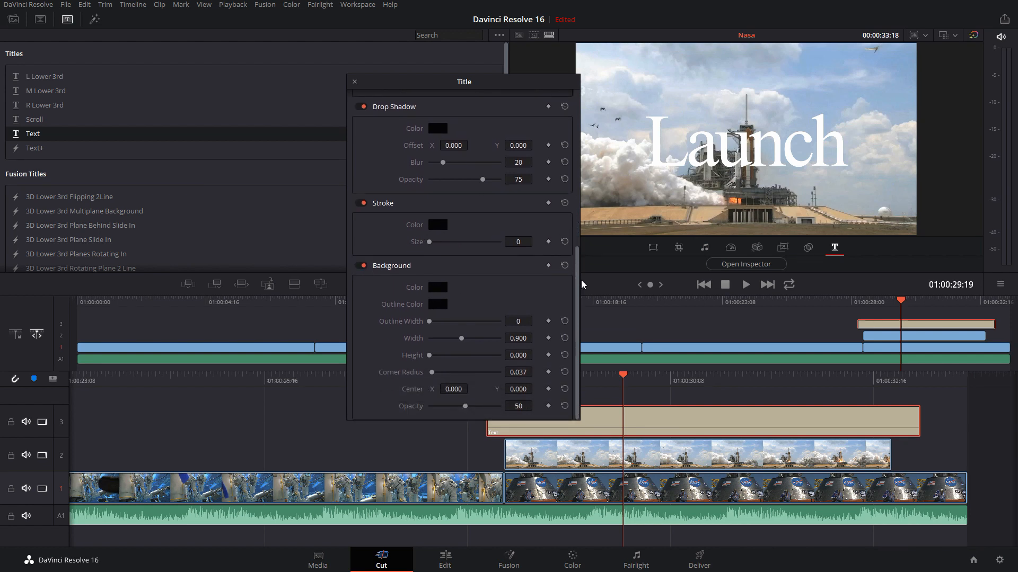
{"action": "left_click", "coordinate": [363, 266]}
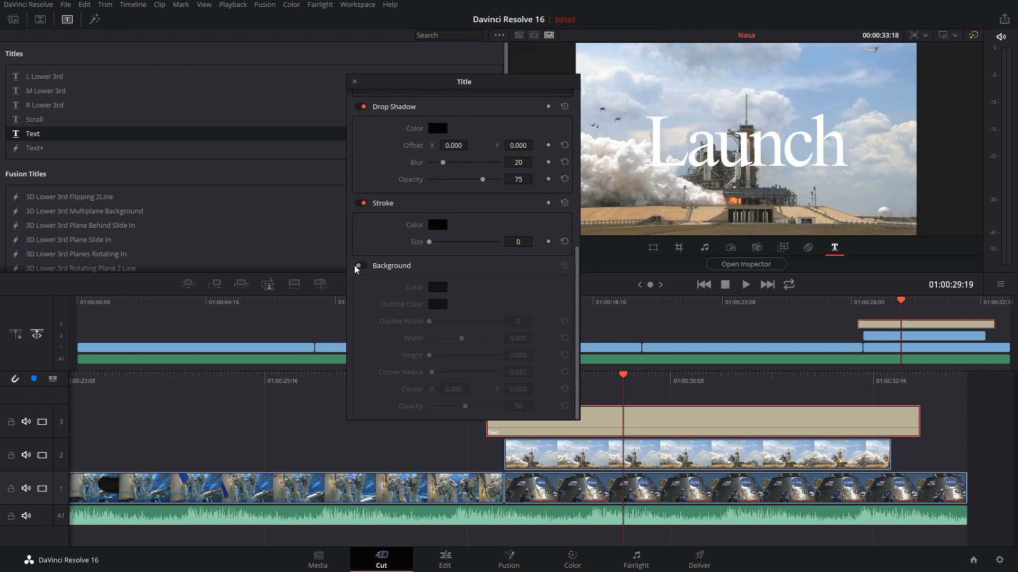
{"action": "left_click", "coordinate": [362, 266]}
{"action": "left_click", "coordinate": [440, 291]}
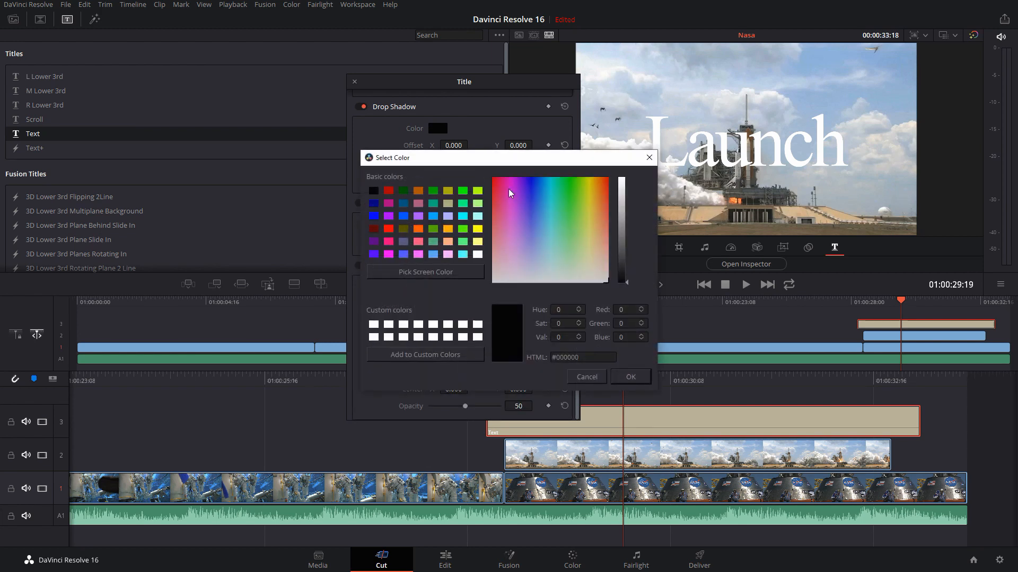
{"action": "left_click", "coordinate": [626, 377]}
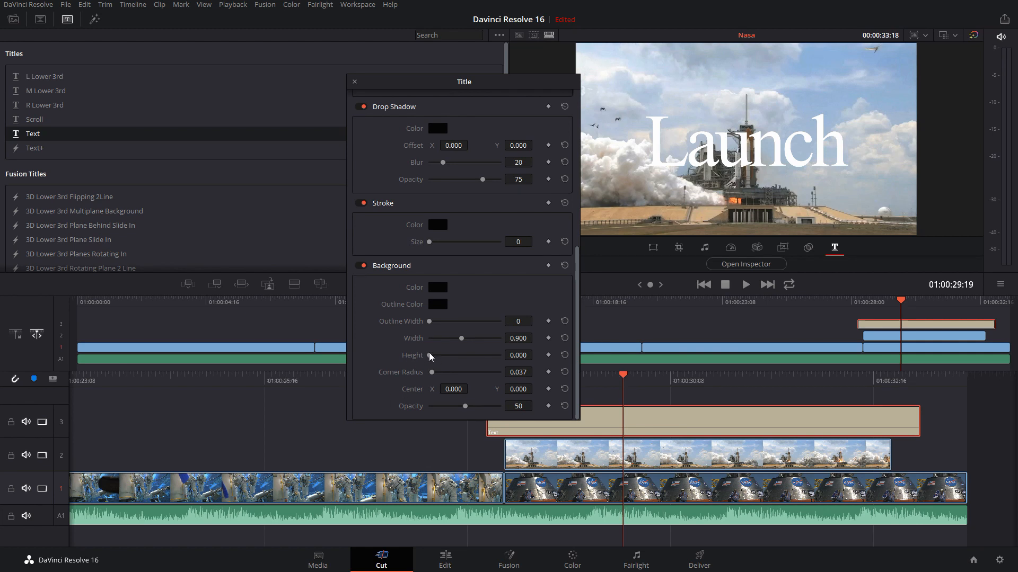
{"action": "mouse_move", "coordinate": [430, 359]}
{"action": "left_mouse_down"}
{"action": "mouse_move", "coordinate": [470, 357]}
{"action": "mouse_move", "coordinate": [416, 364]}
{"action": "mouse_move", "coordinate": [440, 369]}
{"action": "mouse_move", "coordinate": [453, 338]}
{"action": "mouse_move", "coordinate": [468, 342]}
{"action": "mouse_move", "coordinate": [425, 363]}
{"action": "left_mouse_up"}
{"action": "scroll", "coordinate": [469, 294], "scroll_direction": "up", "scroll_amount": 5}
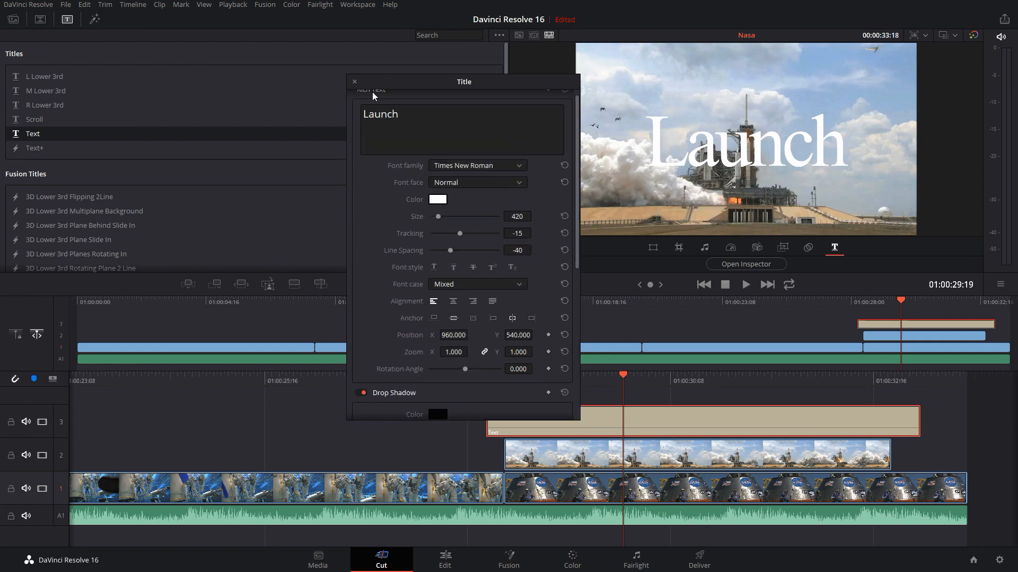
{"action": "left_click", "coordinate": [355, 83]}
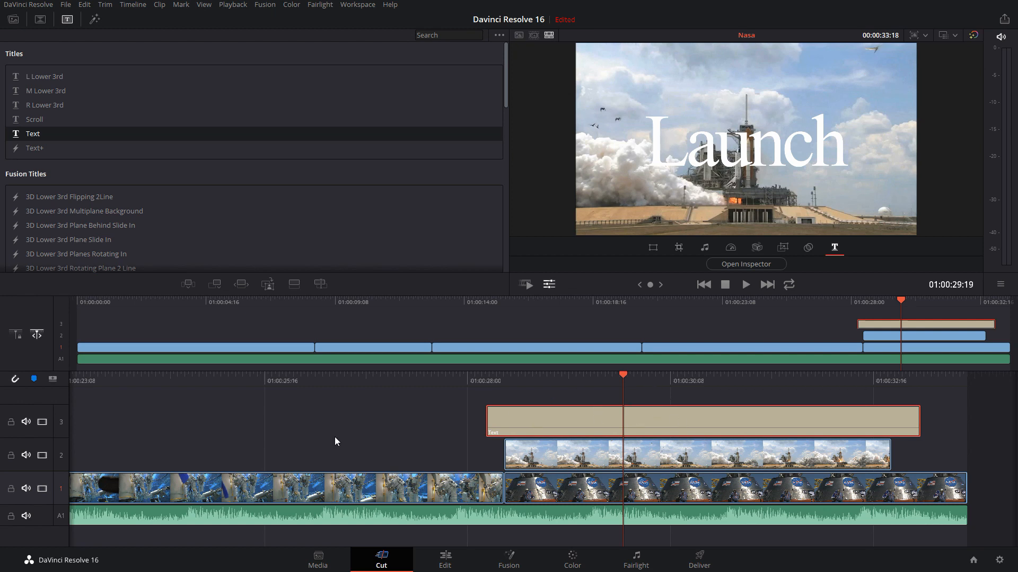
Disable the Launch title clip on track 3 and enable it again
{"action": "right_click", "coordinate": [586, 421]}
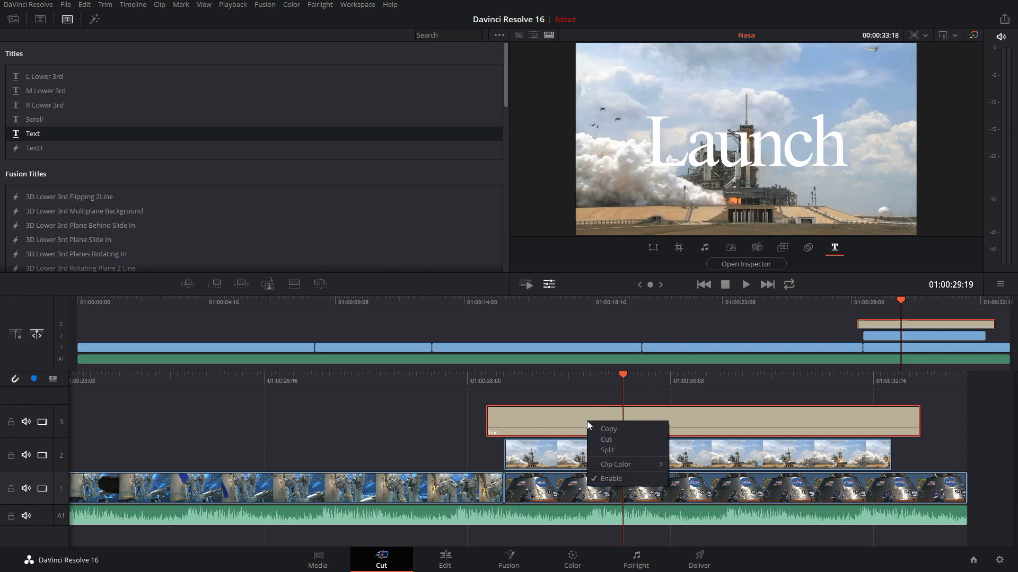
{"action": "left_click", "coordinate": [613, 479]}
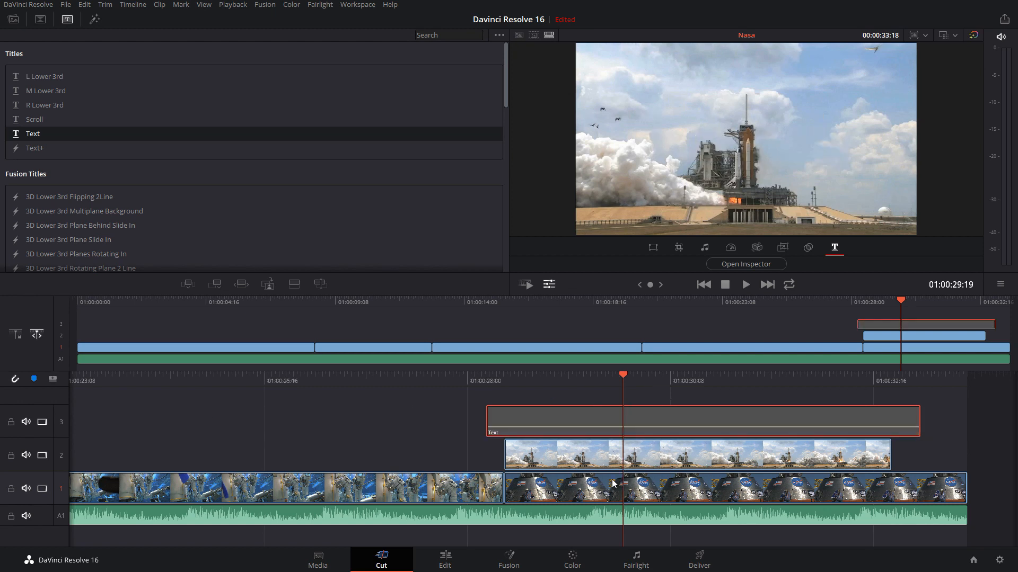
{"action": "right_click", "coordinate": [552, 420]}
{"action": "left_click", "coordinate": [577, 480]}
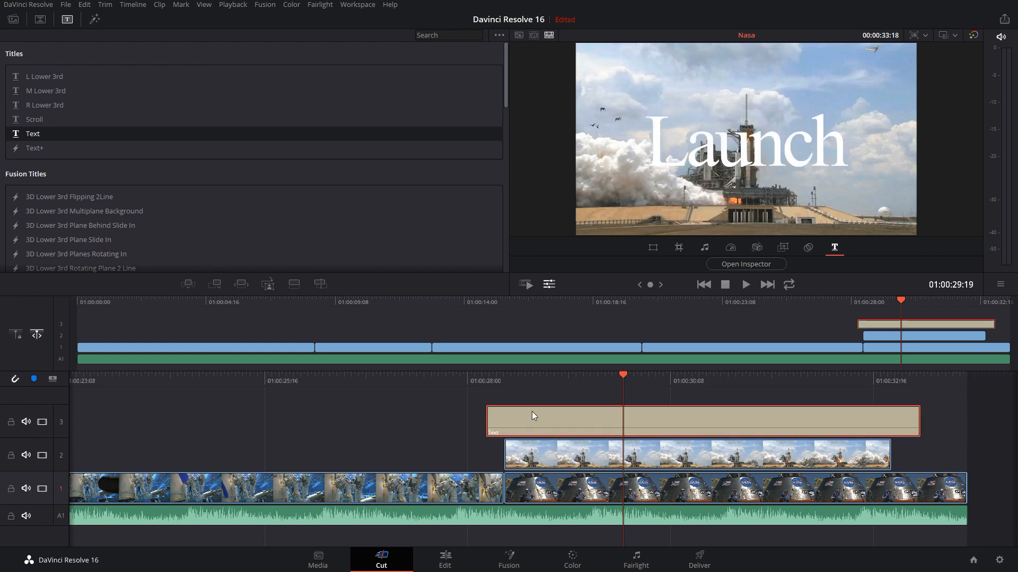
Turn the video of tracks 3, 1 and 2 off and back on, one track at a time
{"action": "left_click", "coordinate": [42, 422]}
{"action": "left_click", "coordinate": [42, 423]}
{"action": "left_click", "coordinate": [43, 488]}
{"action": "left_click", "coordinate": [42, 488]}
{"action": "left_click", "coordinate": [42, 456]}
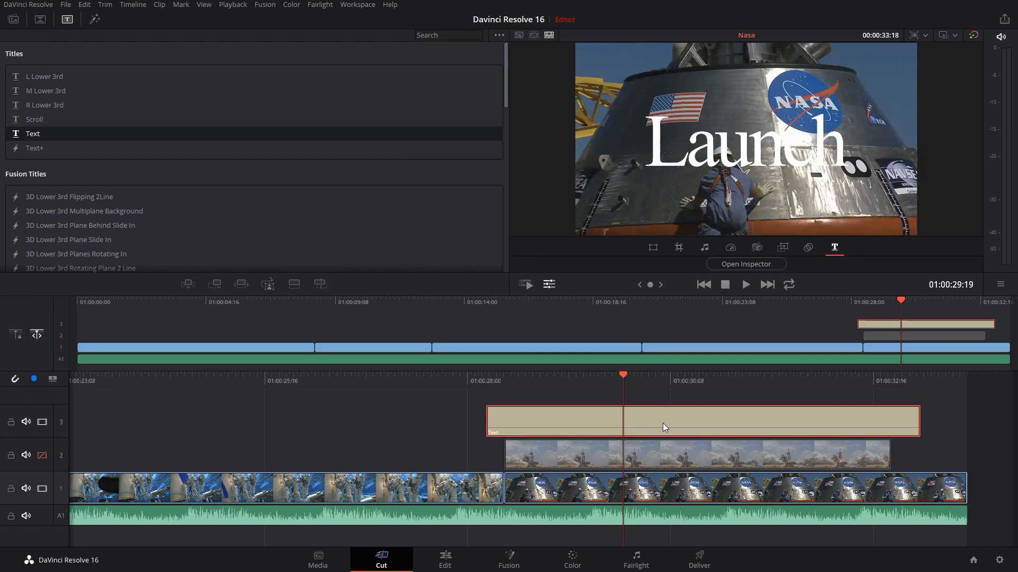
{"action": "left_click", "coordinate": [42, 456]}
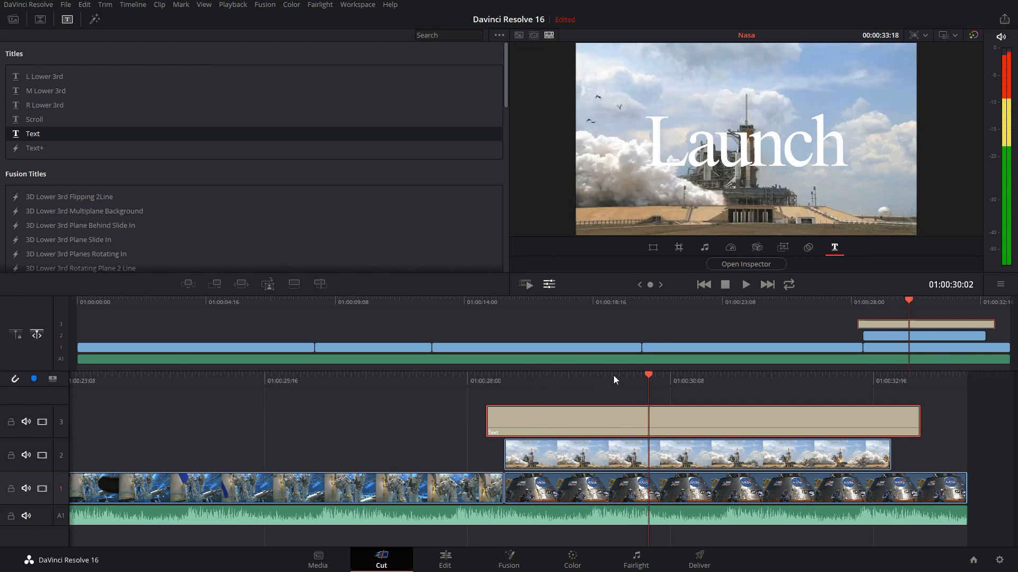
Scrub the playhead back from the title section to 01:00:18:17 in the mission control clip
{"action": "left_click", "coordinate": [450, 377]}
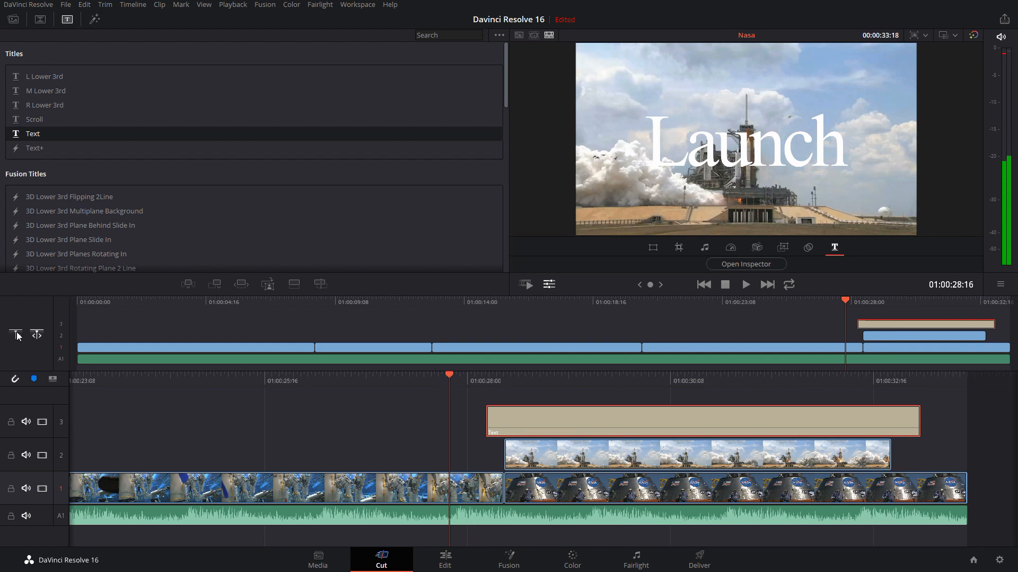
{"action": "mouse_move", "coordinate": [450, 378]}
{"action": "left_mouse_down"}
{"action": "mouse_move", "coordinate": [507, 379]}
{"action": "mouse_move", "coordinate": [431, 375]}
{"action": "left_mouse_up"}
{"action": "left_click_drag", "start_coordinate": [832, 298], "coordinate": [596, 300]}
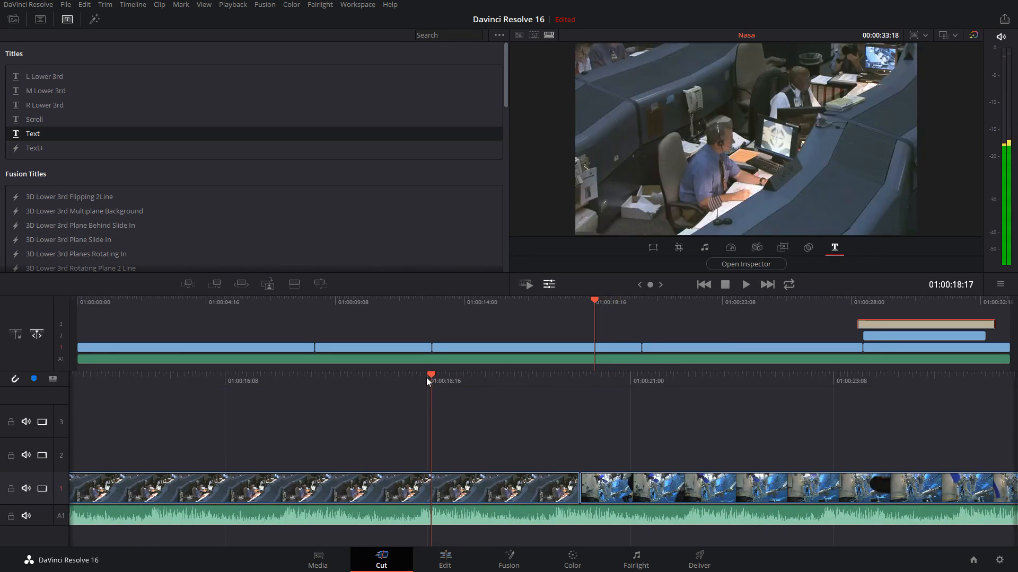
Split the mission control clip on track 1 at 01:00:18:17
{"action": "mouse_move", "coordinate": [432, 376]}
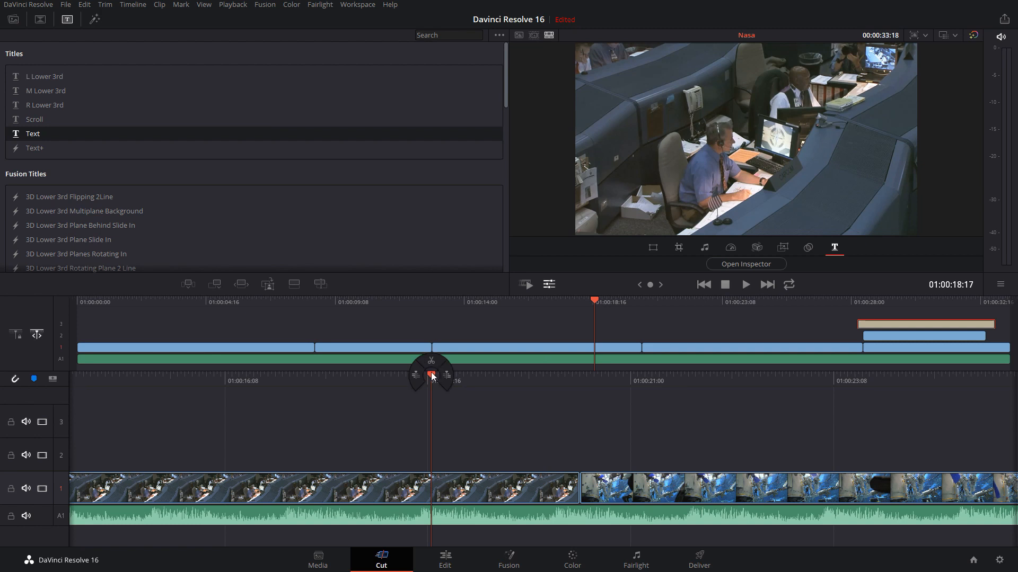
{"action": "left_click", "coordinate": [432, 376]}
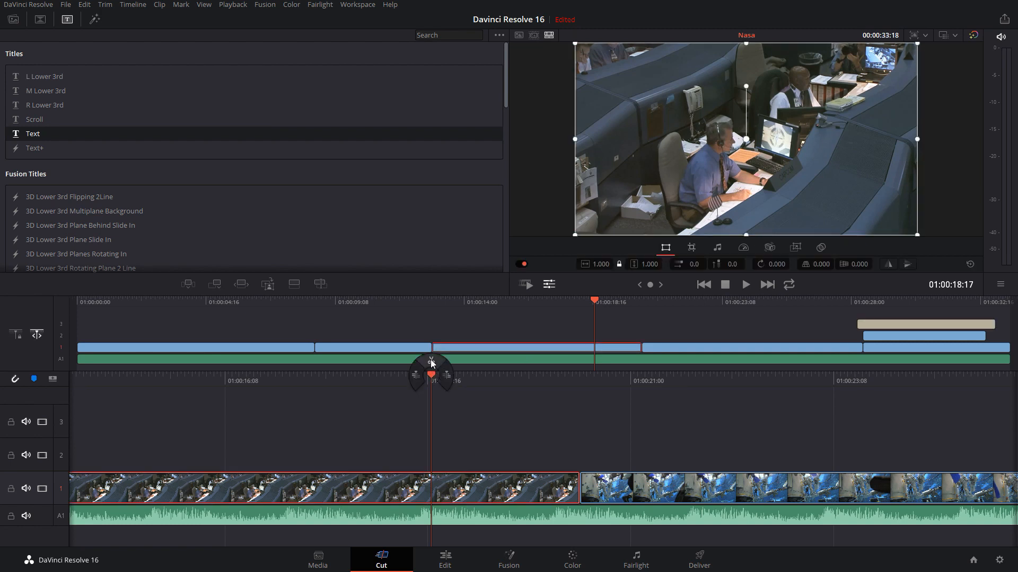
{"action": "left_click", "coordinate": [432, 362]}
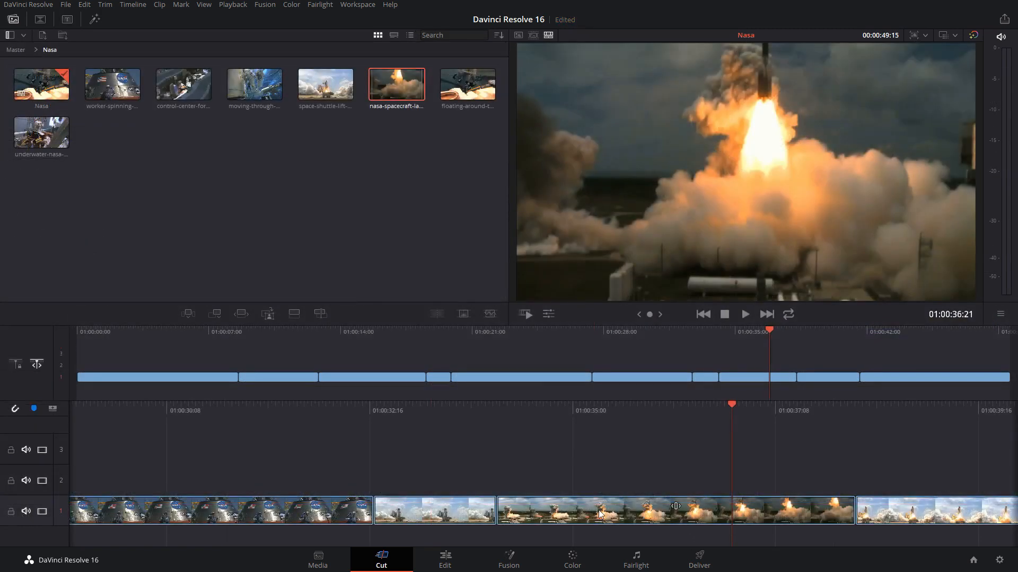
Split the rocket launch clip on track 1 at 01:00:36:21 and again at 01:00:35:09
{"action": "right_click", "coordinate": [600, 513]}
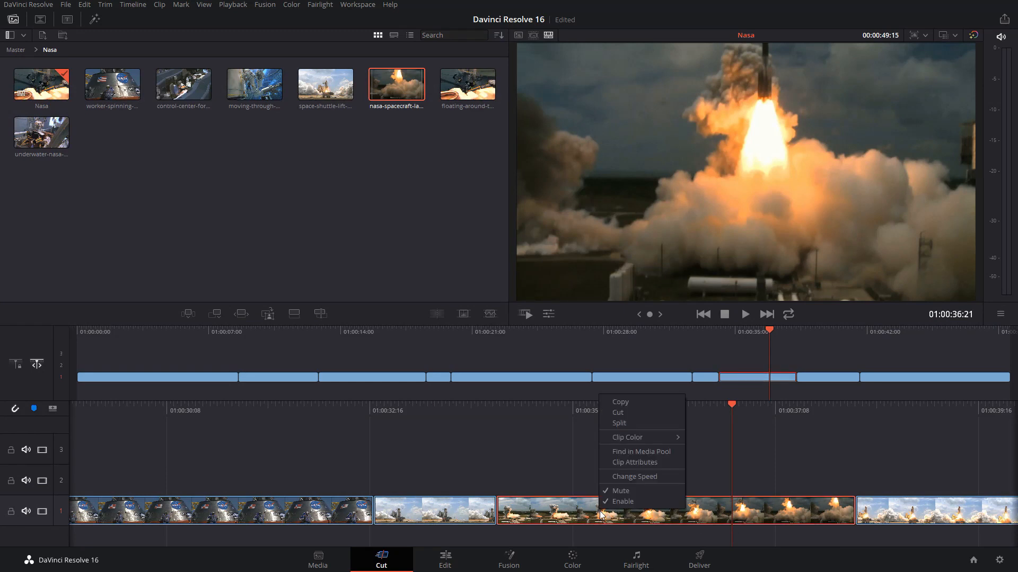
{"action": "left_click", "coordinate": [628, 424]}
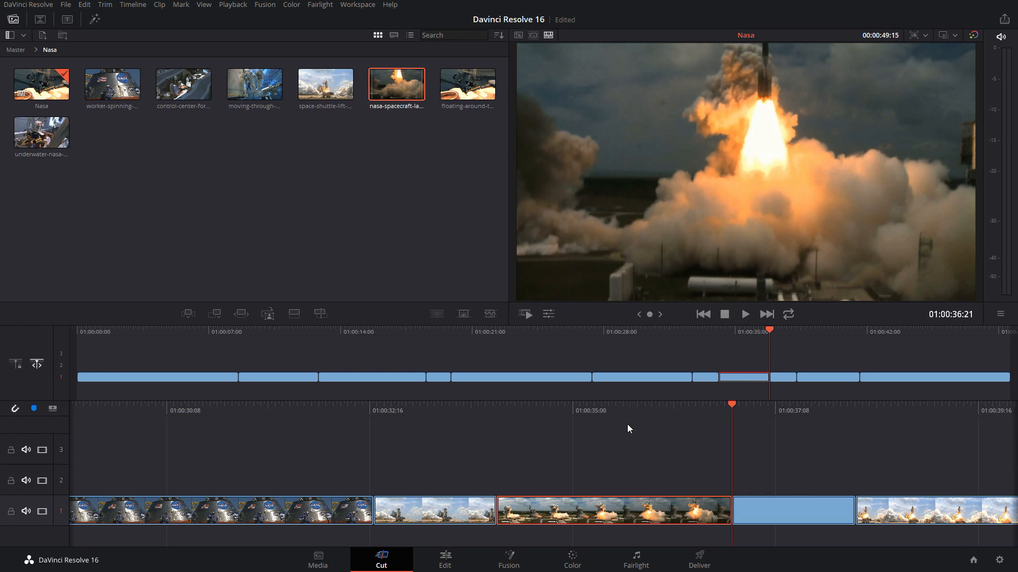
{"action": "left_click", "coordinate": [729, 404]}
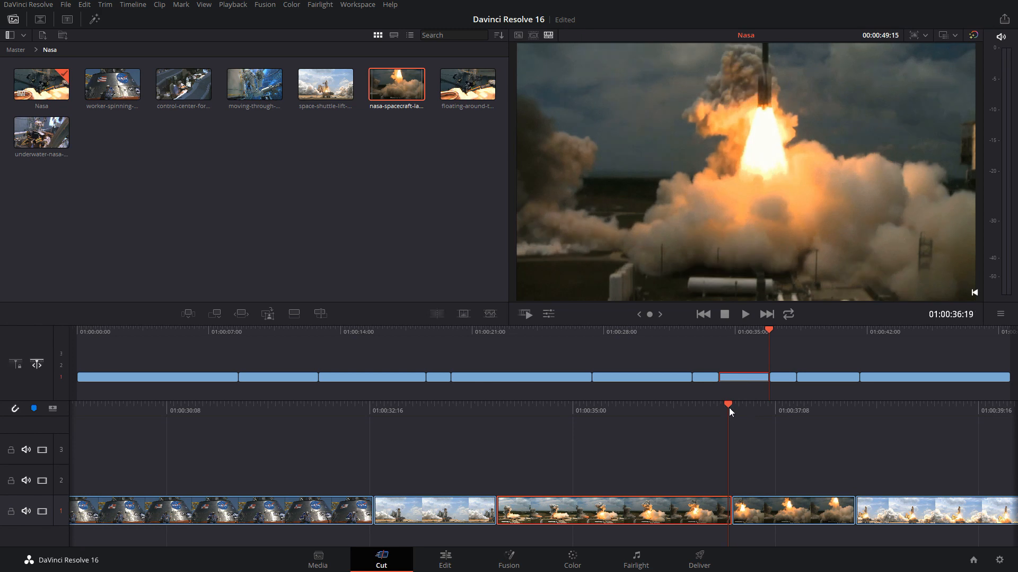
{"action": "left_click_drag", "start_coordinate": [729, 408], "coordinate": [606, 411]}
{"action": "right_click", "coordinate": [607, 514]}
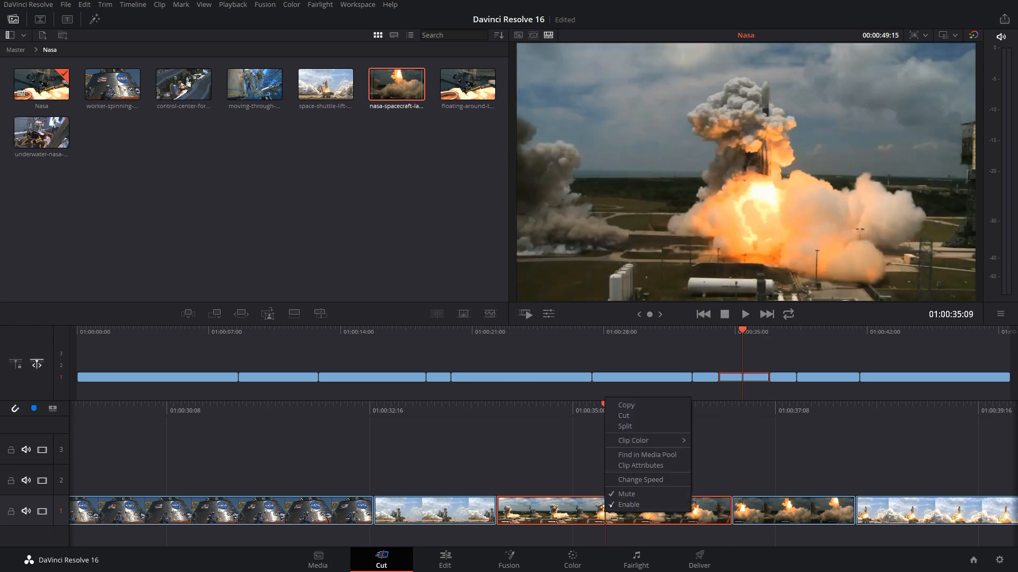
{"action": "left_click", "coordinate": [624, 426]}
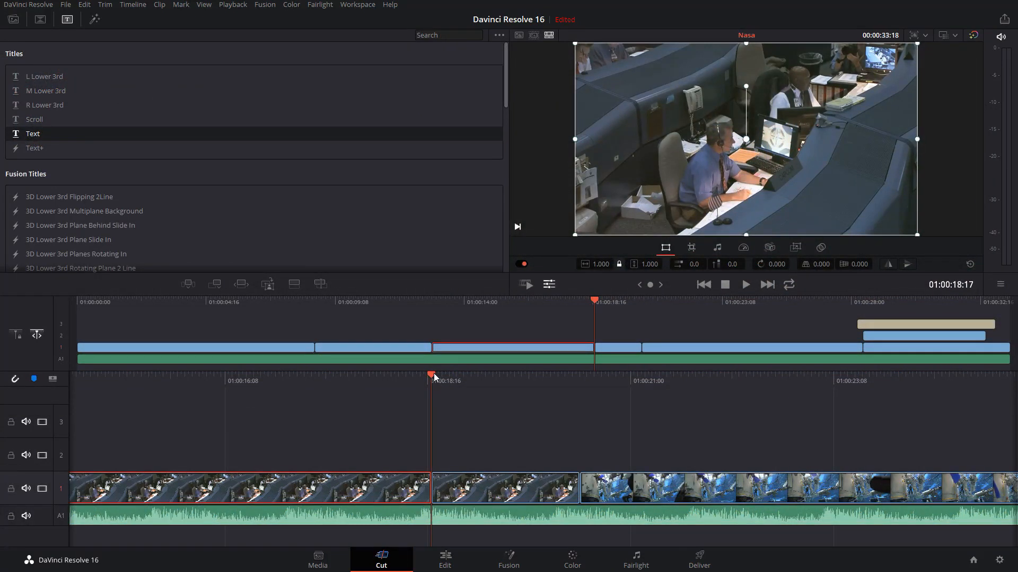
At 01:00:19:08, try selecting all clips forward of the playhead, then all clips backward, and clear the selection
{"action": "mouse_move", "coordinate": [432, 376]}
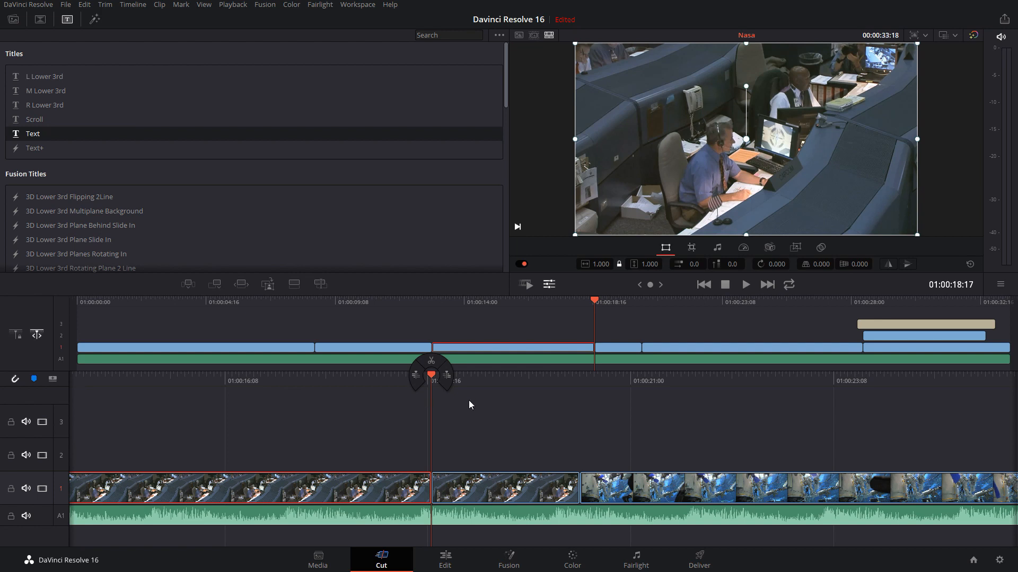
{"action": "left_click", "coordinate": [486, 477]}
{"action": "left_click_drag", "start_coordinate": [431, 375], "coordinate": [486, 379]}
{"action": "mouse_move", "coordinate": [487, 378]}
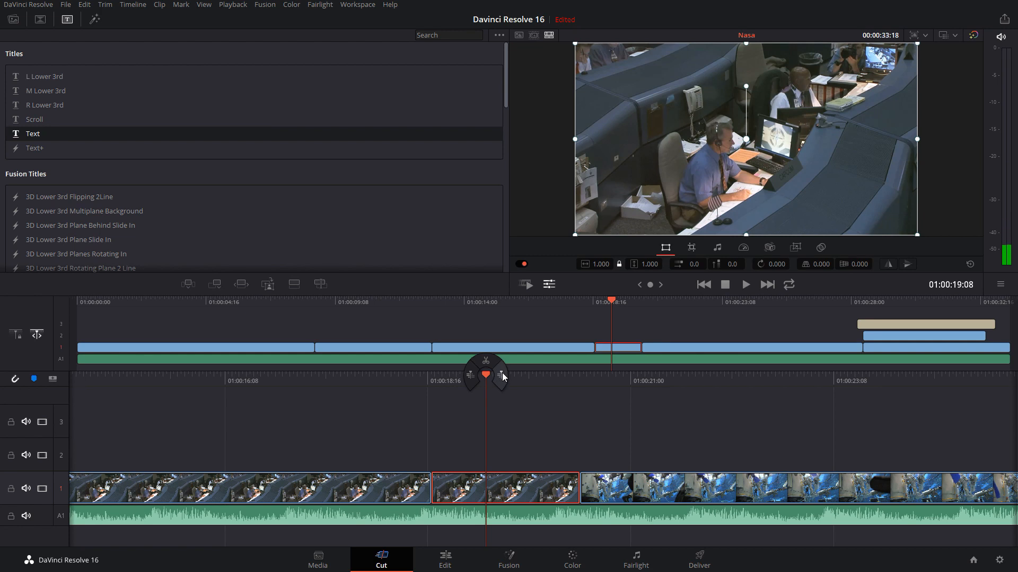
{"action": "left_click", "coordinate": [503, 376]}
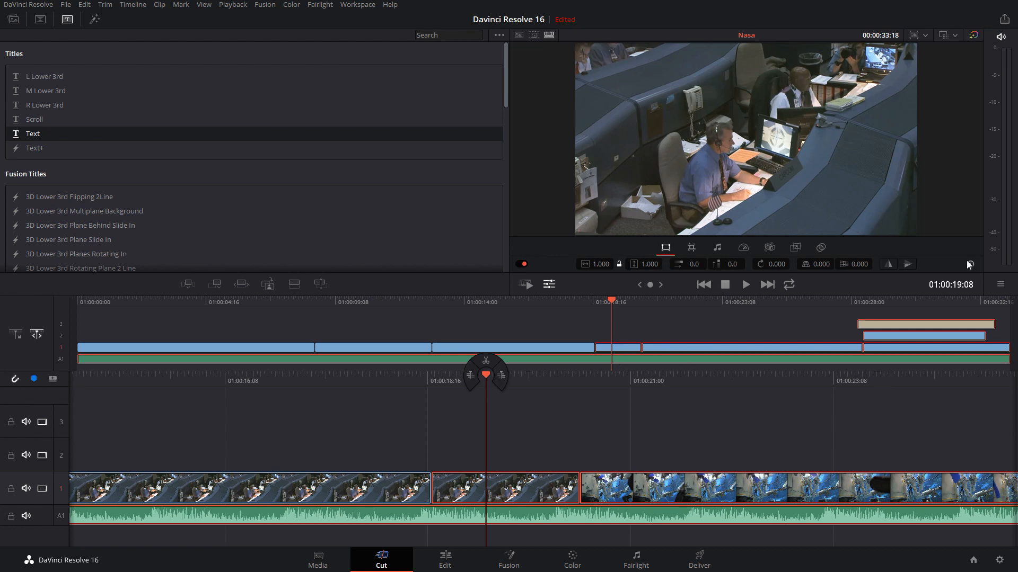
{"action": "left_click", "coordinate": [470, 377]}
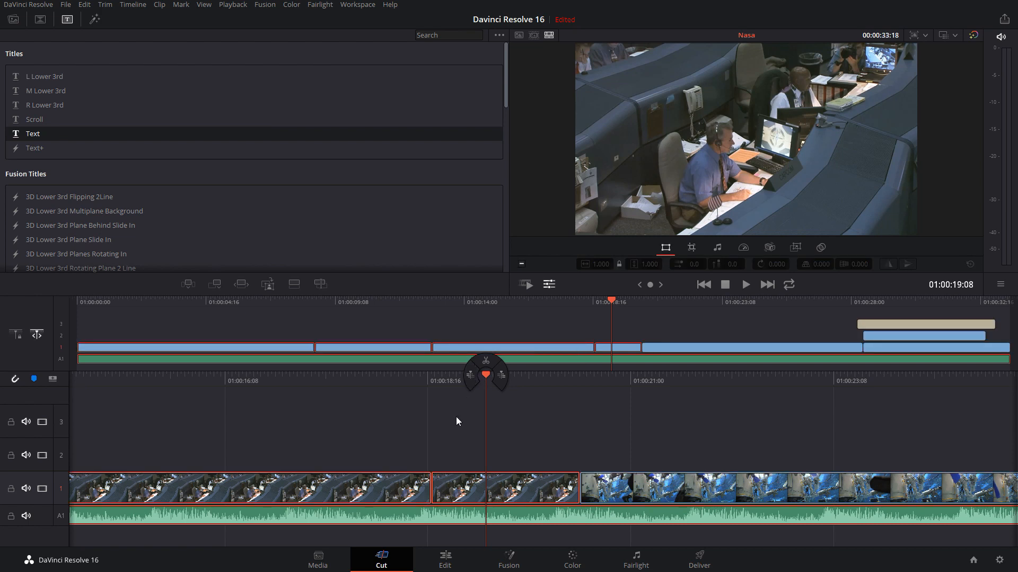
{"action": "left_click", "coordinate": [434, 407]}
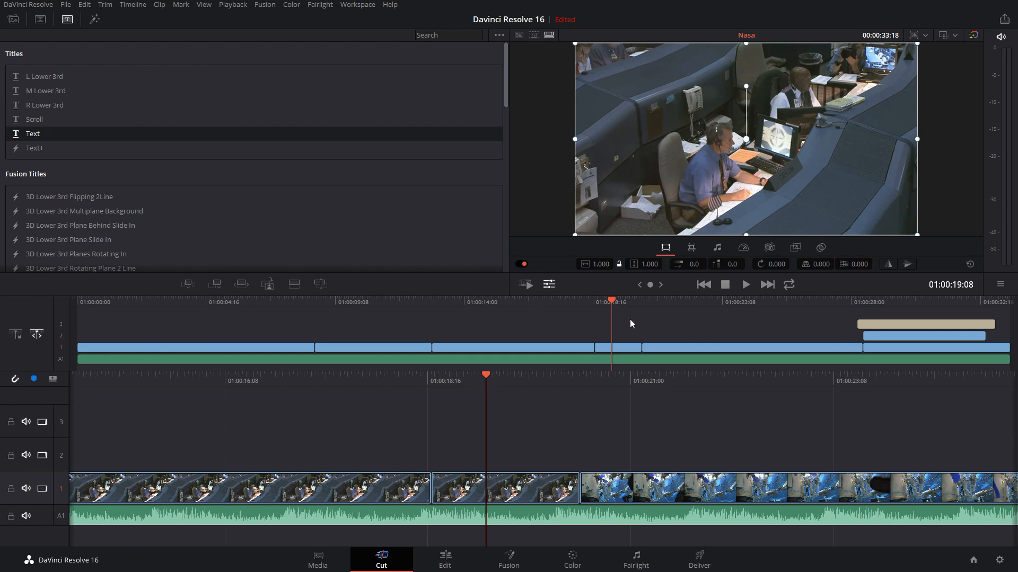
At 01:00:19:10, give all clips forward of the playhead the Violet clip color, then undo it and deselect them
{"action": "left_click_drag", "start_coordinate": [602, 318], "coordinate": [593, 288]}
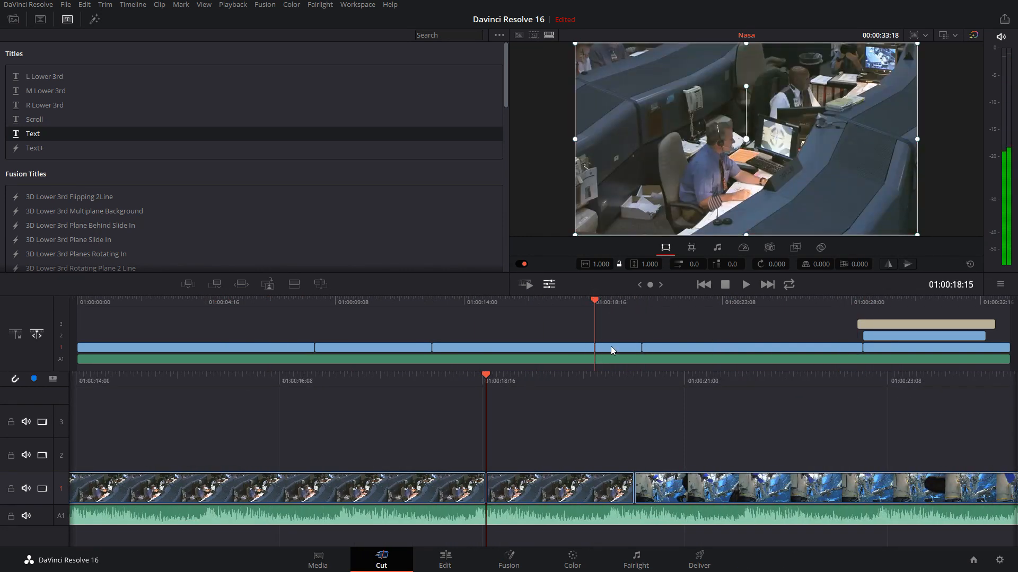
{"action": "left_click", "coordinate": [615, 304]}
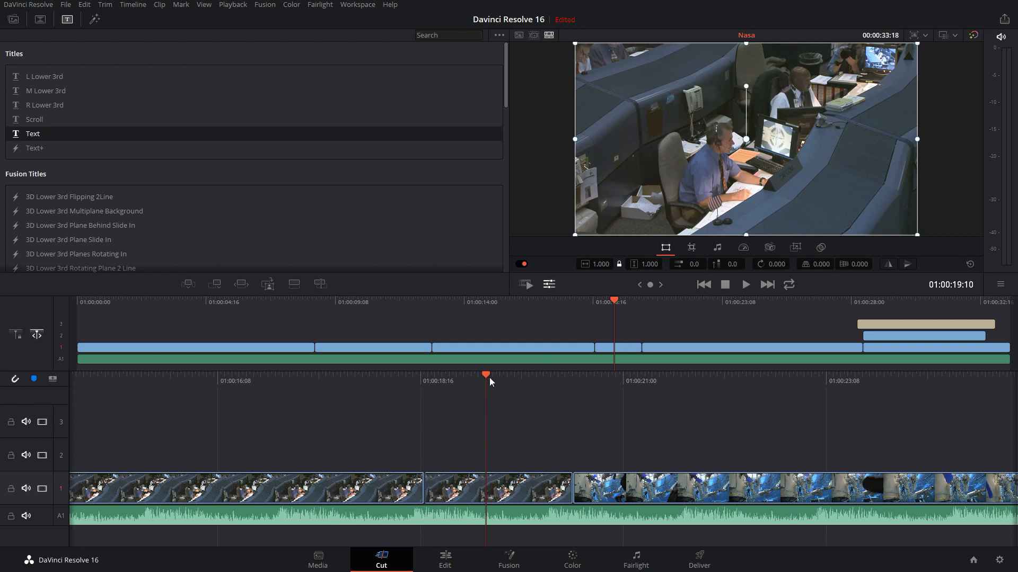
{"action": "mouse_move", "coordinate": [487, 375]}
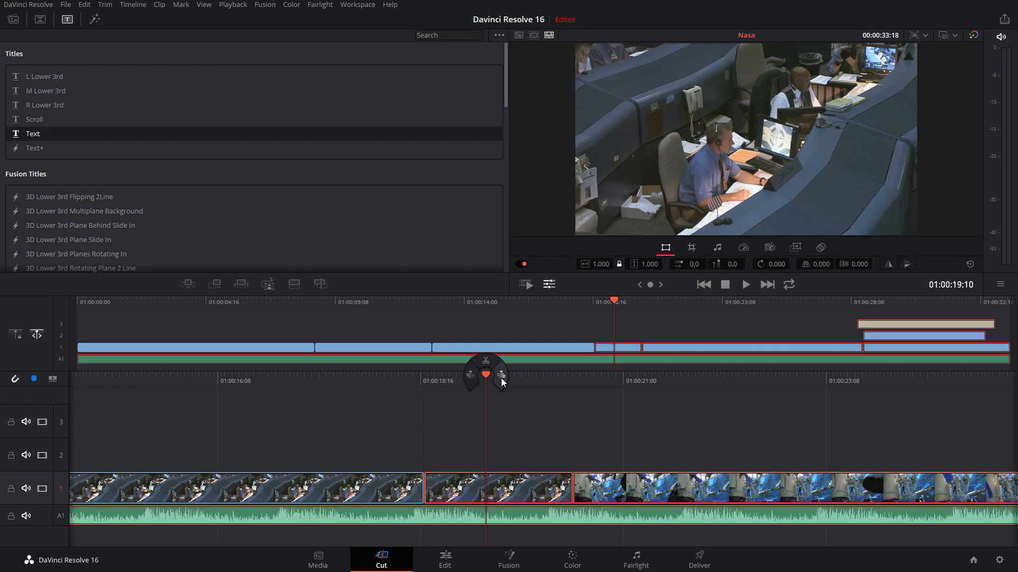
{"action": "right_click", "coordinate": [611, 484]}
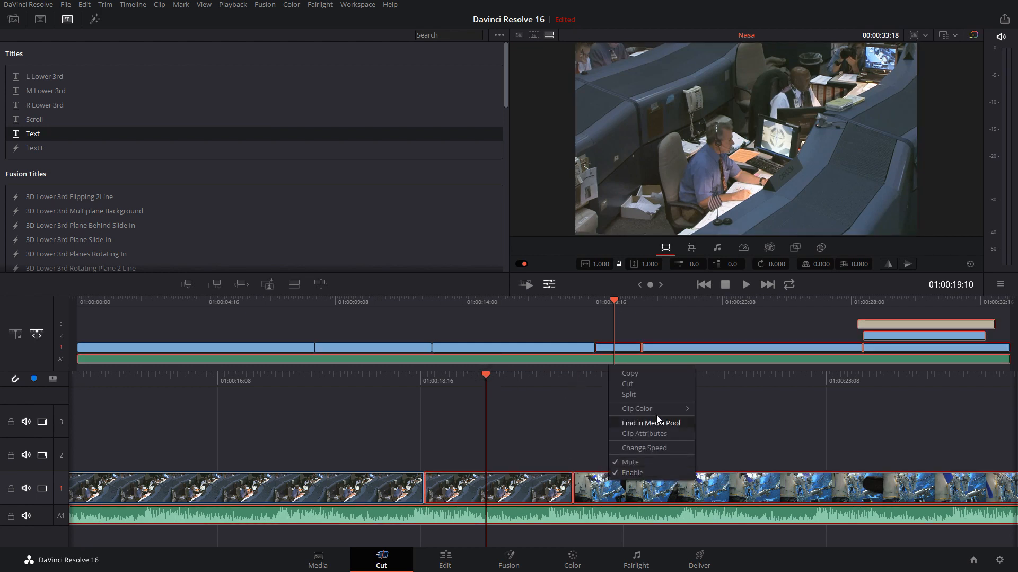
{"action": "mouse_move", "coordinate": [655, 409]}
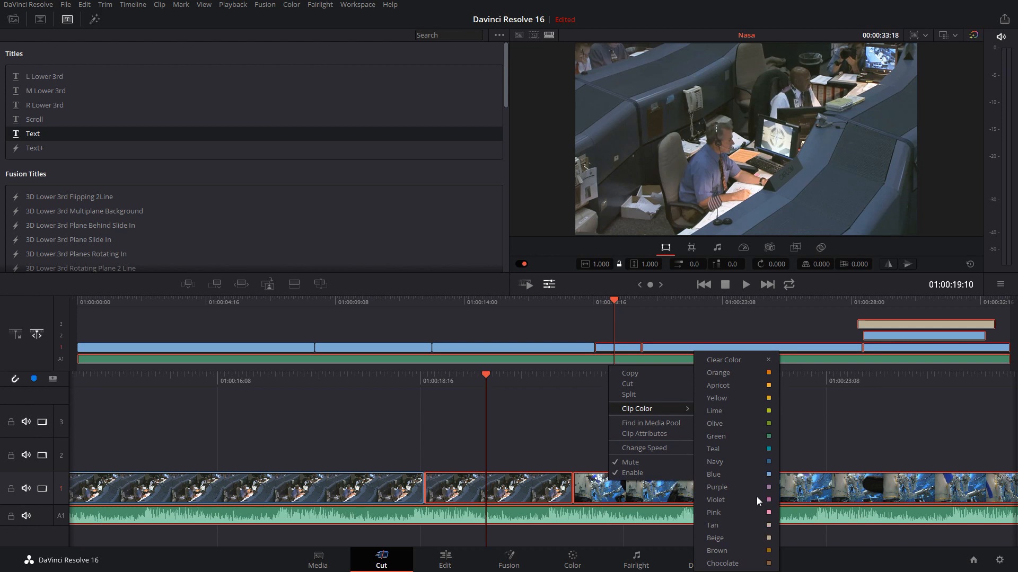
{"action": "left_click", "coordinate": [715, 501]}
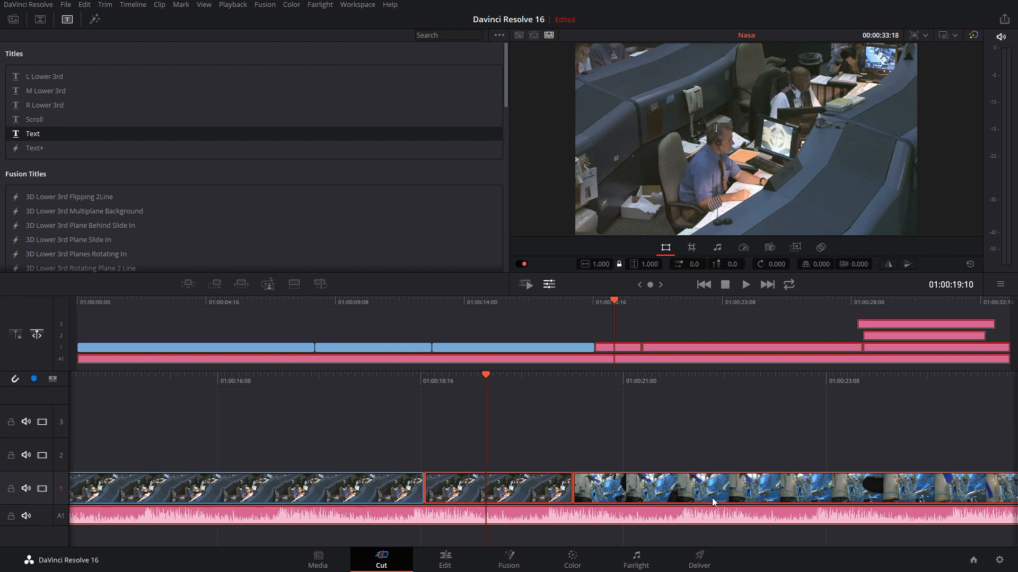
{"action": "key", "text": "ctrl+z"}
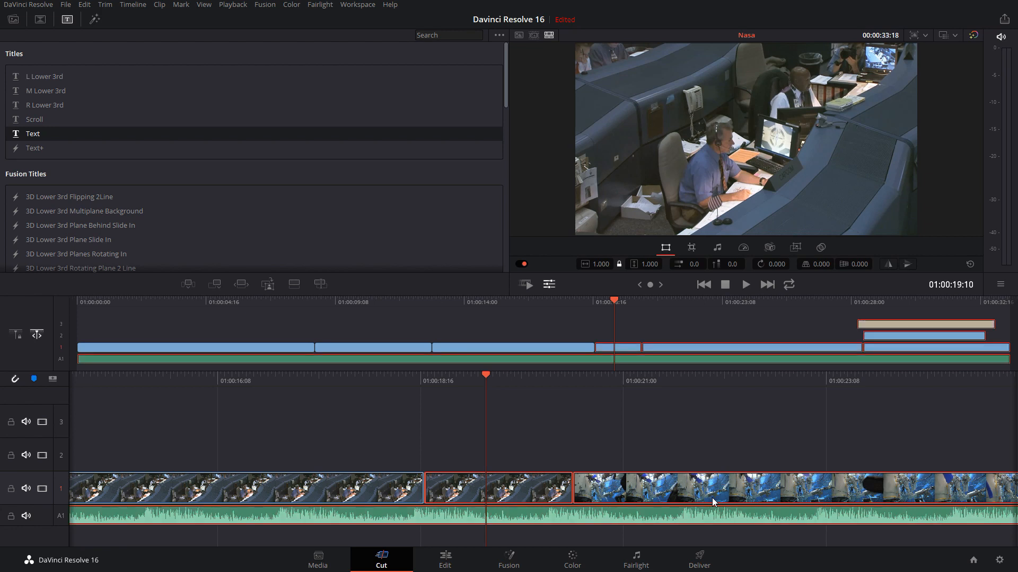
{"action": "left_click", "coordinate": [548, 321]}
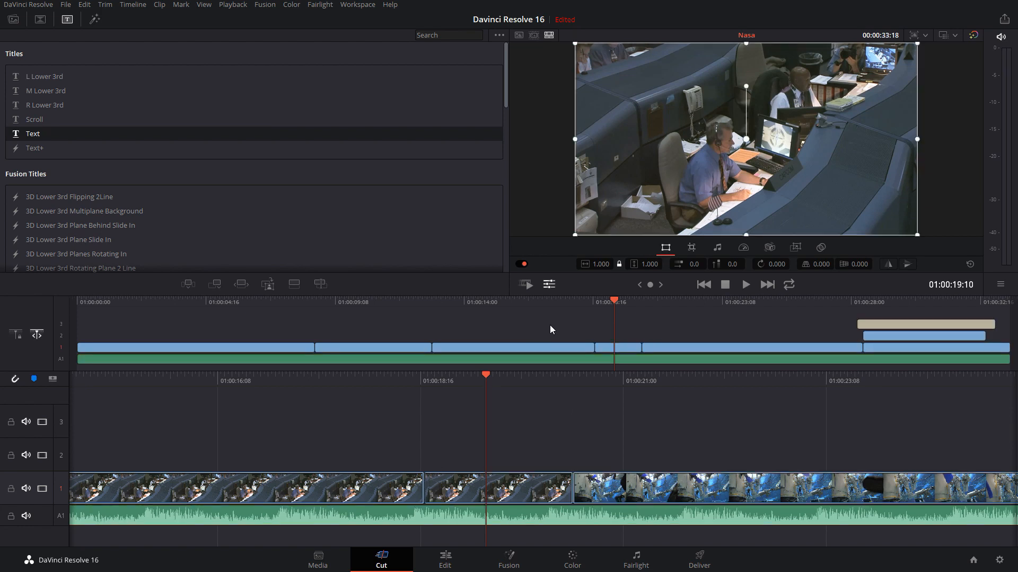
Review the Video, Audio, Timecode and Name attributes of the first mission control piece and leave them unchanged
{"action": "left_click", "coordinate": [369, 491]}
{"action": "right_click", "coordinate": [370, 490]}
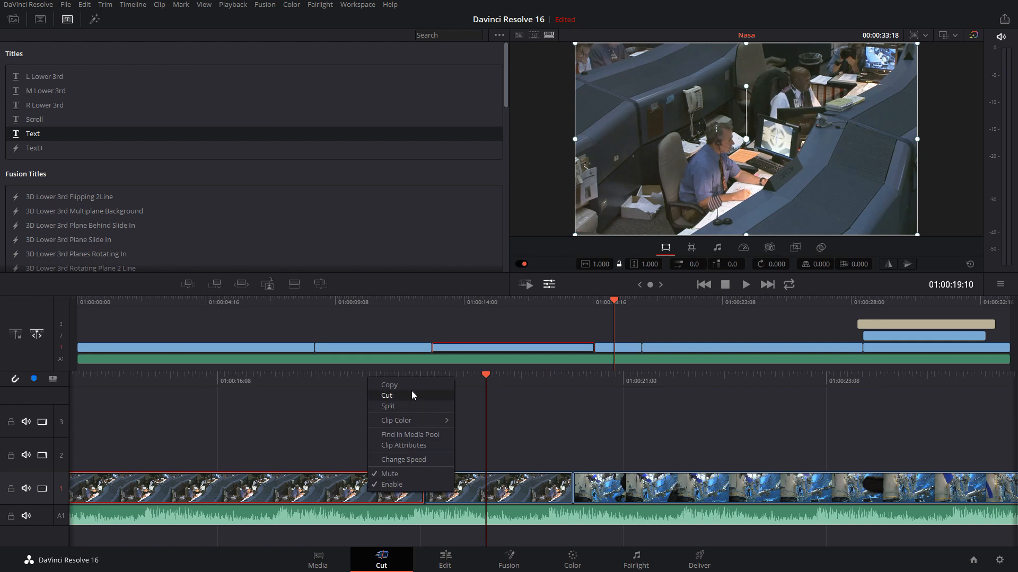
{"action": "left_click", "coordinate": [410, 445]}
{"action": "left_click", "coordinate": [472, 94]}
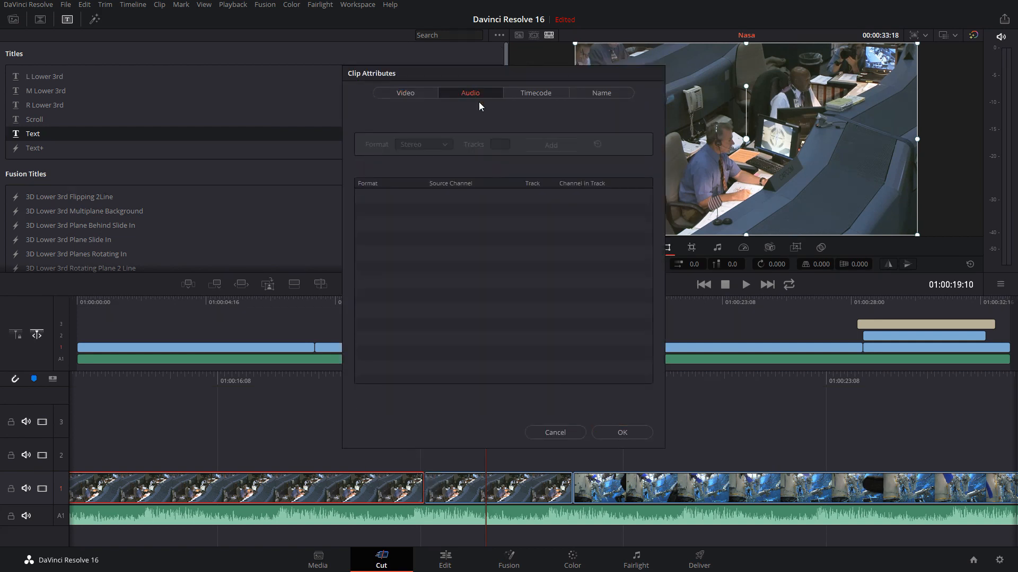
{"action": "left_click", "coordinate": [541, 94]}
{"action": "left_click", "coordinate": [595, 91]}
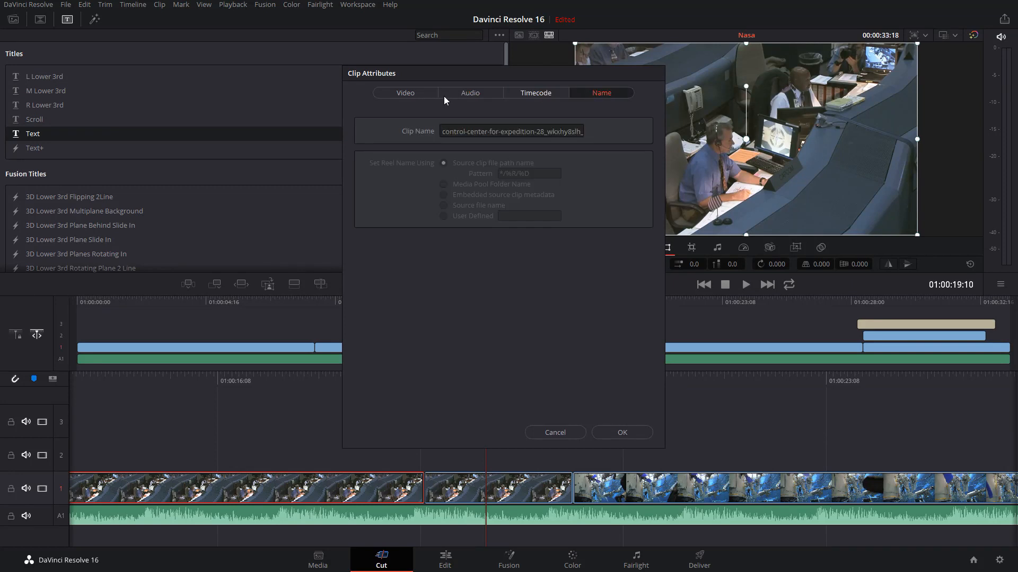
{"action": "left_click", "coordinate": [397, 91]}
{"action": "left_click", "coordinate": [554, 433]}
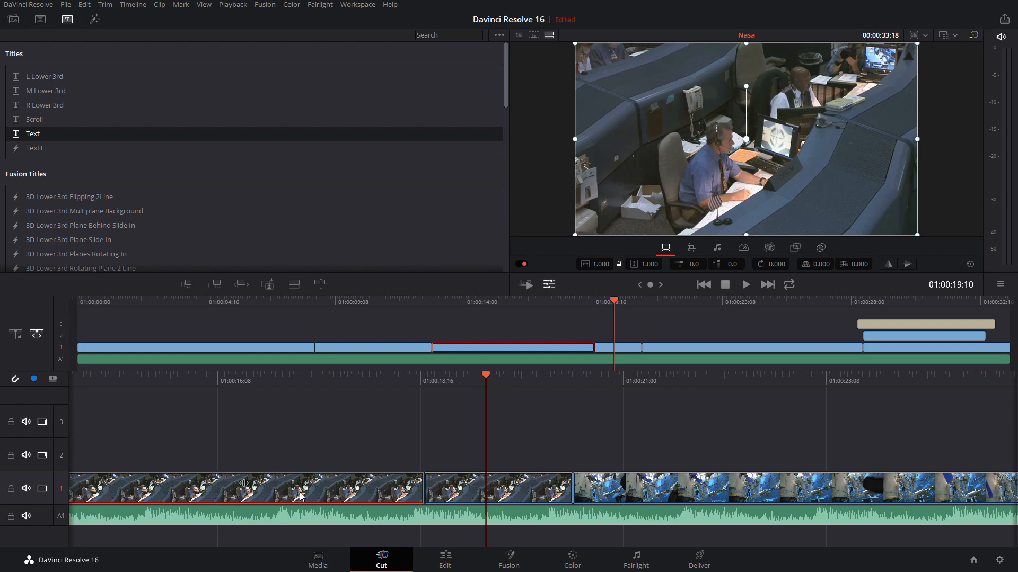
{"action": "right_click", "coordinate": [356, 495]}
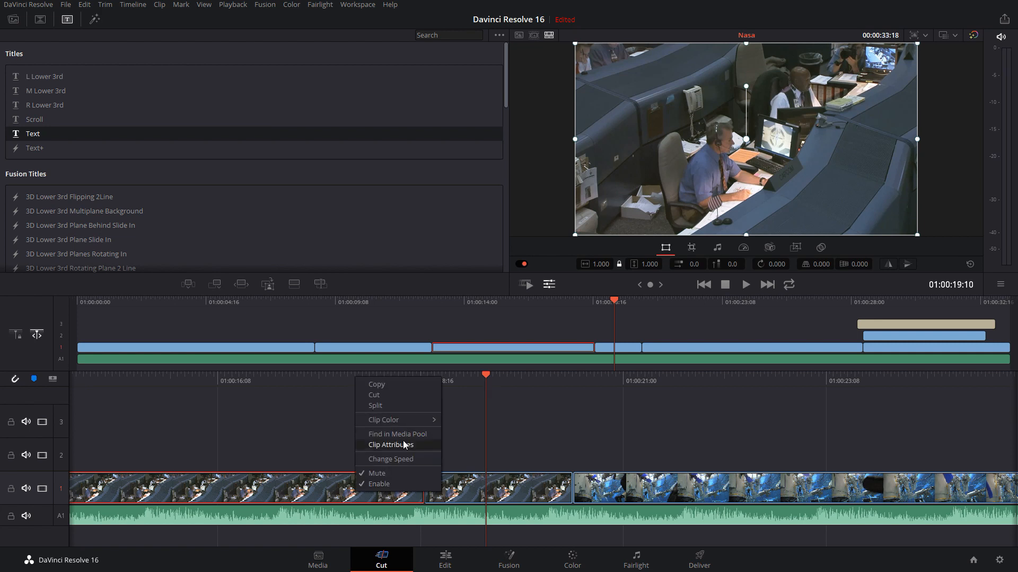
{"action": "left_click", "coordinate": [404, 445]}
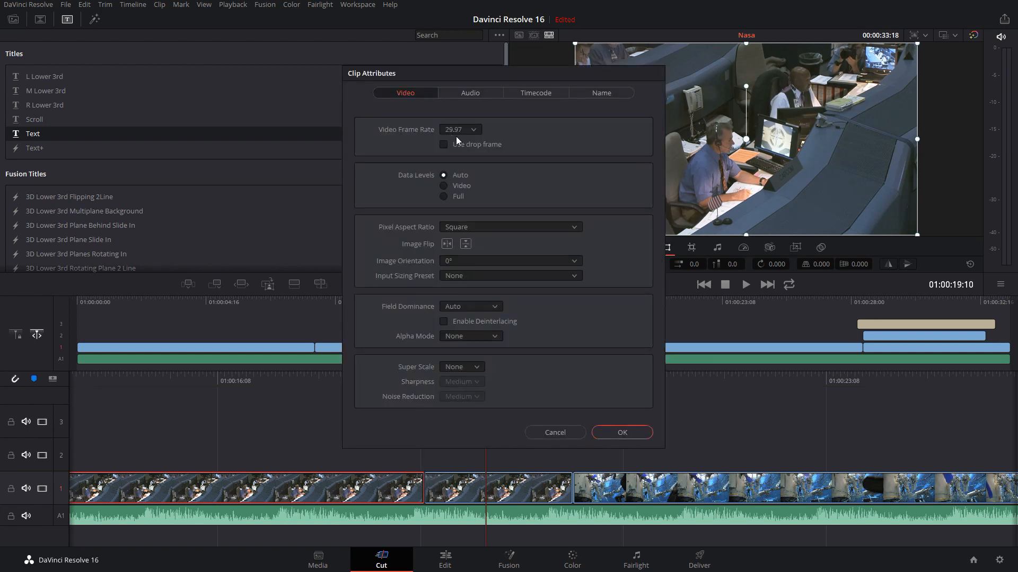
{"action": "left_click", "coordinate": [548, 432]}
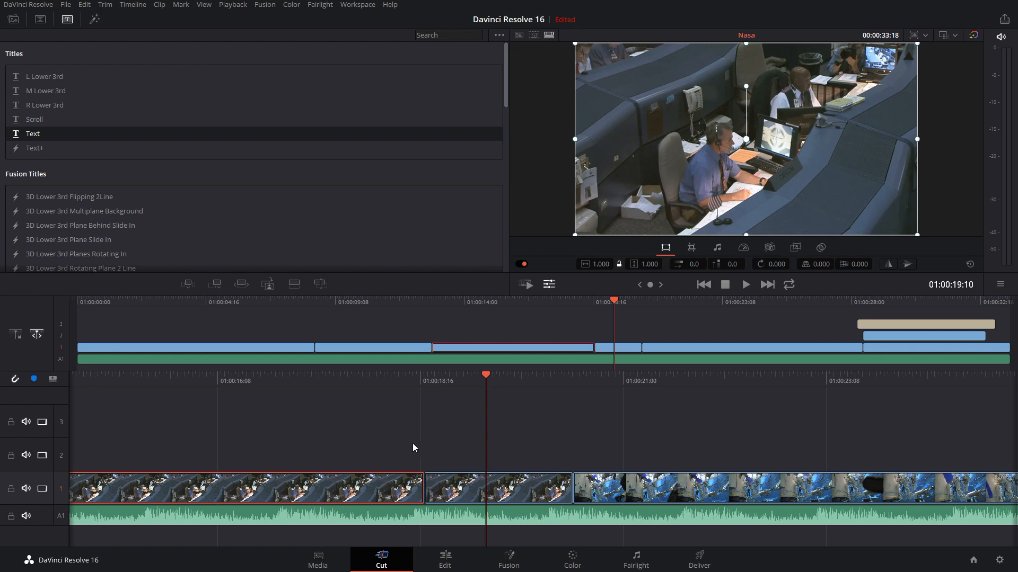
Roll the cut between the two mission control pieces on track 1 slightly earlier
{"action": "left_click", "coordinate": [452, 479]}
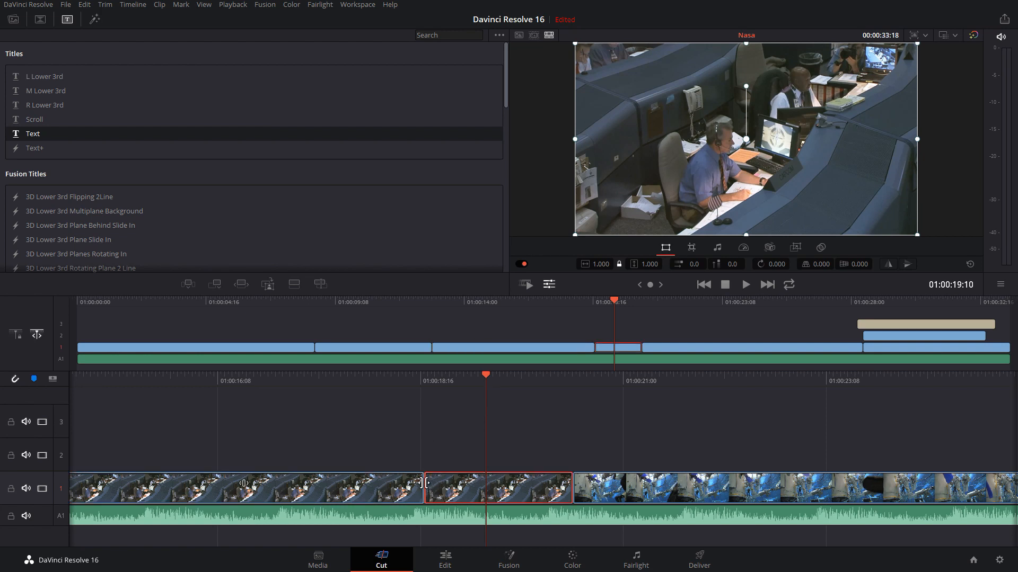
{"action": "left_click", "coordinate": [424, 483]}
{"action": "mouse_move", "coordinate": [420, 483]}
{"action": "left_mouse_down"}
{"action": "mouse_move", "coordinate": [397, 481]}
{"action": "mouse_move", "coordinate": [431, 480]}
{"action": "mouse_move", "coordinate": [365, 481]}
{"action": "mouse_move", "coordinate": [442, 485]}
{"action": "mouse_move", "coordinate": [414, 484]}
{"action": "left_mouse_up"}
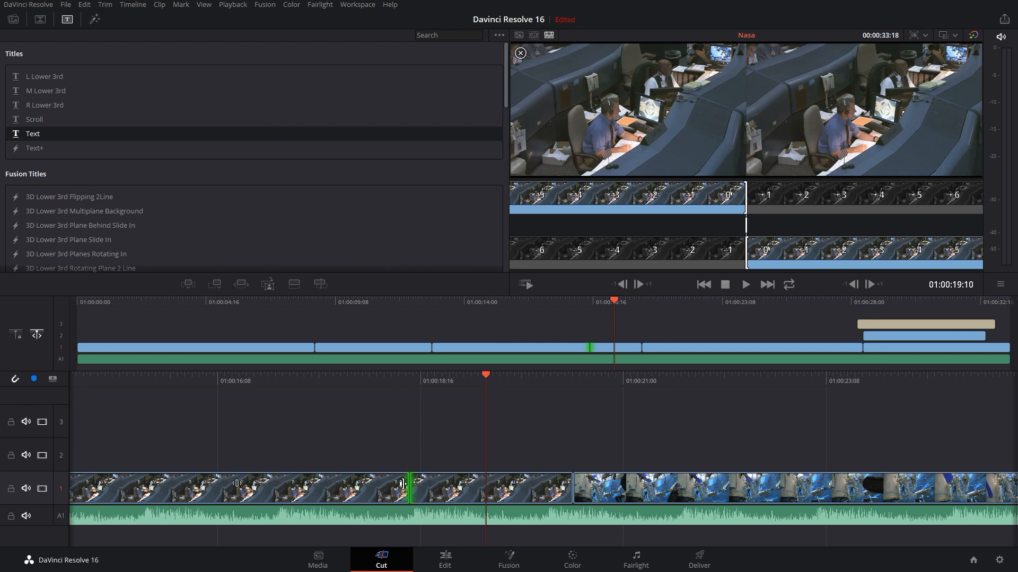
Ripple-trim the end of the second mission control piece earlier, pulling the underwater clip and following clips along
{"action": "left_click", "coordinate": [647, 488]}
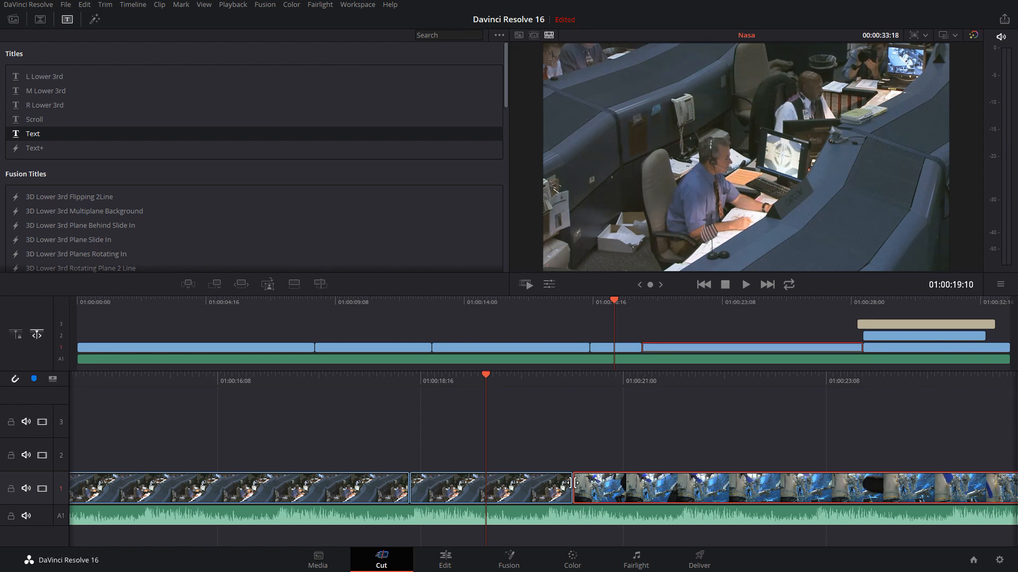
{"action": "left_click", "coordinate": [572, 483]}
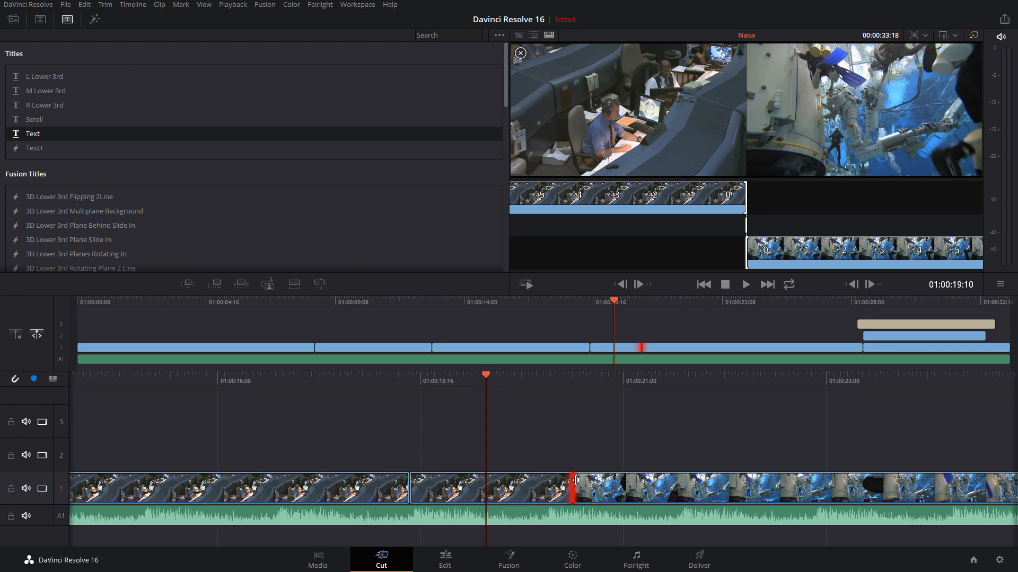
{"action": "left_click_drag", "start_coordinate": [577, 481], "coordinate": [603, 492]}
{"action": "left_click_drag", "start_coordinate": [624, 490], "coordinate": [538, 480]}
{"action": "left_click", "coordinate": [559, 496]}
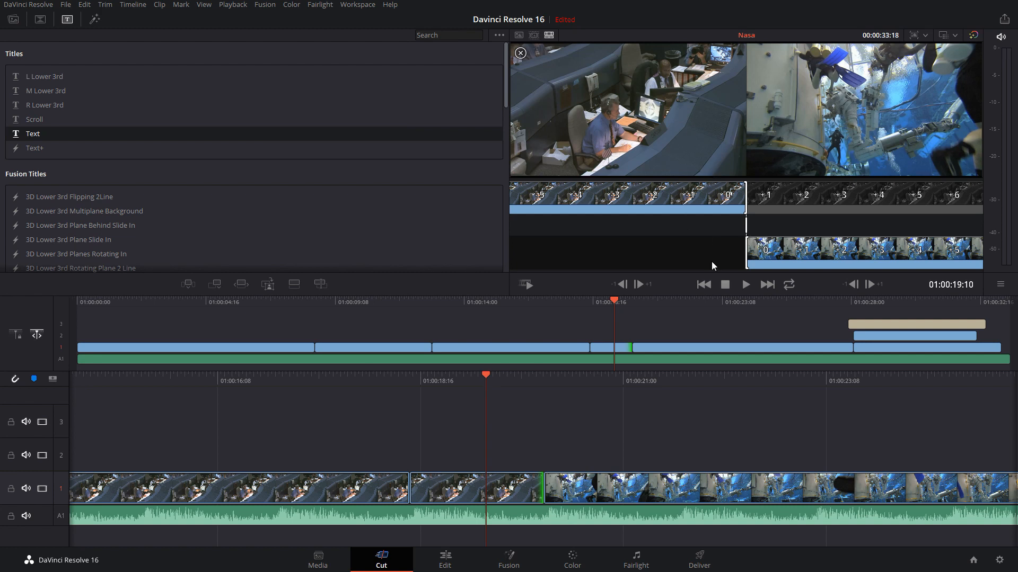
Ripple-trim the start of the underwater clip to a later frame and shorten the mission control piece's end further in the trim editor
{"action": "left_click", "coordinate": [543, 487]}
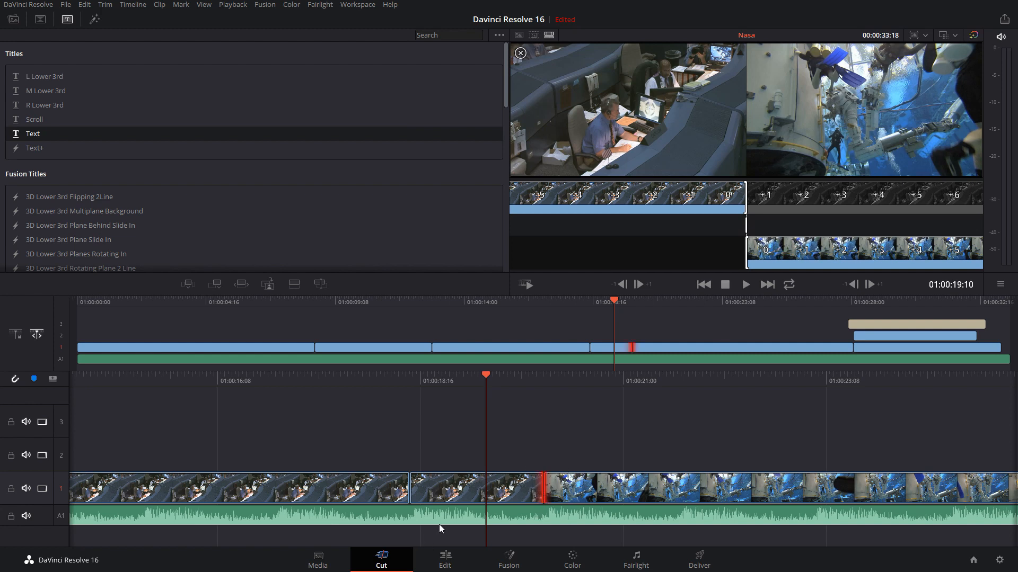
{"action": "left_click", "coordinate": [550, 485]}
{"action": "left_click_drag", "start_coordinate": [550, 485], "coordinate": [594, 485]}
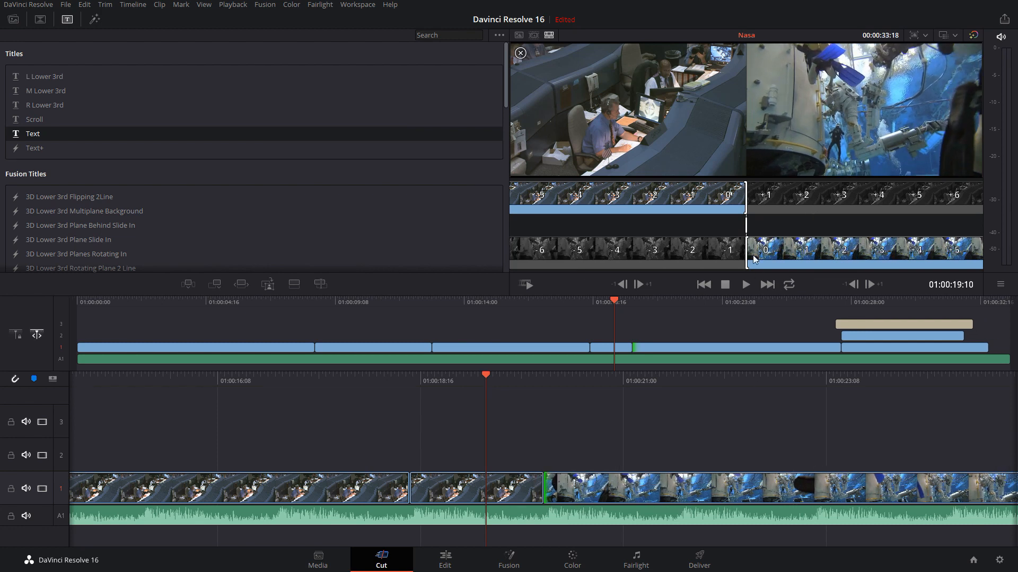
{"action": "left_click_drag", "start_coordinate": [746, 198], "coordinate": [748, 198]}
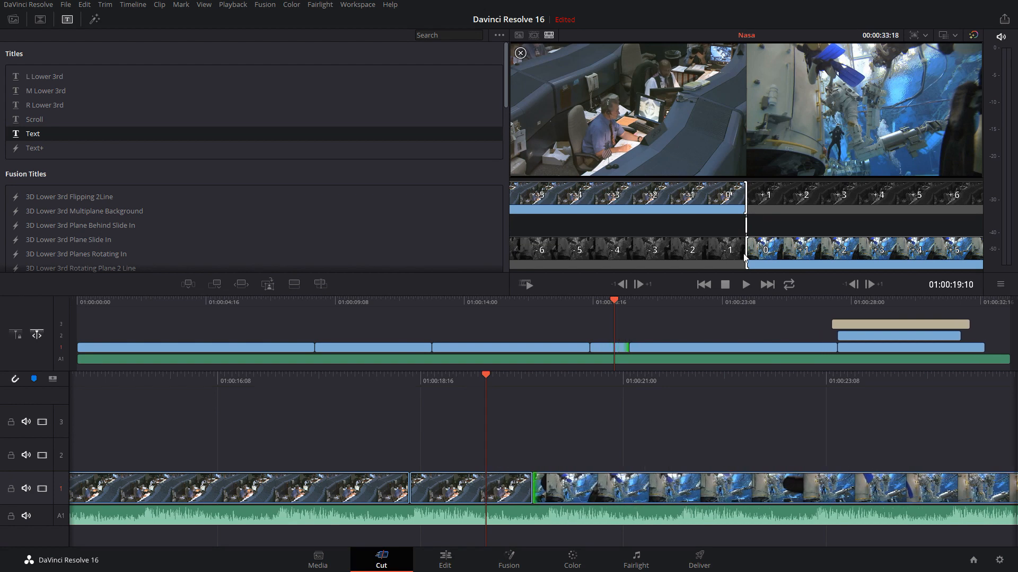
Ripple-trim the end of the second mission control piece slightly earlier in the trim editor, close it, and select the underwater clip
{"action": "mouse_move", "coordinate": [747, 252]}
{"action": "left_mouse_down"}
{"action": "mouse_move", "coordinate": [746, 225]}
{"action": "mouse_move", "coordinate": [744, 233]}
{"action": "left_mouse_up"}
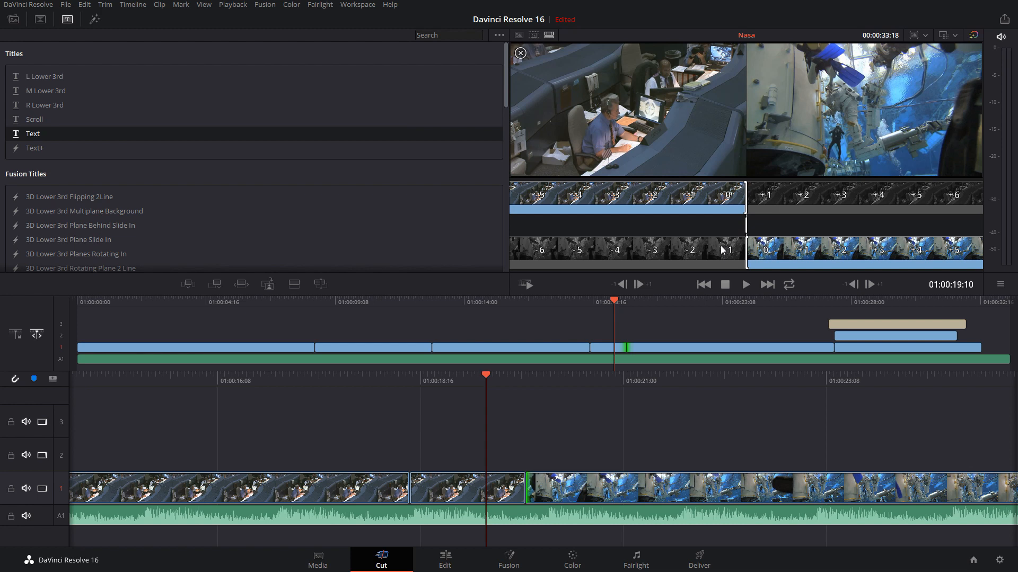
{"action": "left_click", "coordinate": [540, 429]}
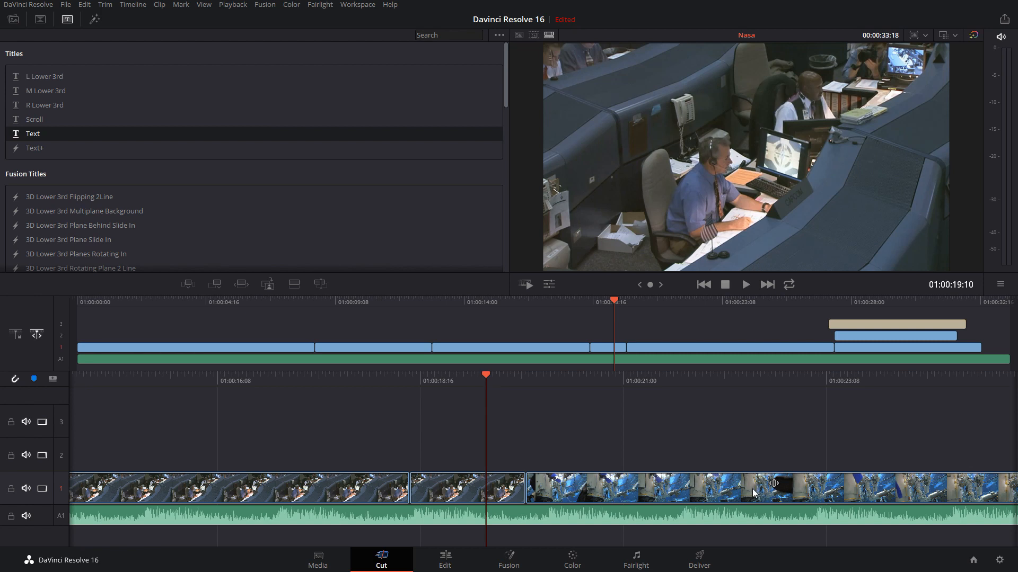
{"action": "left_click_drag", "start_coordinate": [774, 486], "coordinate": [717, 487]}
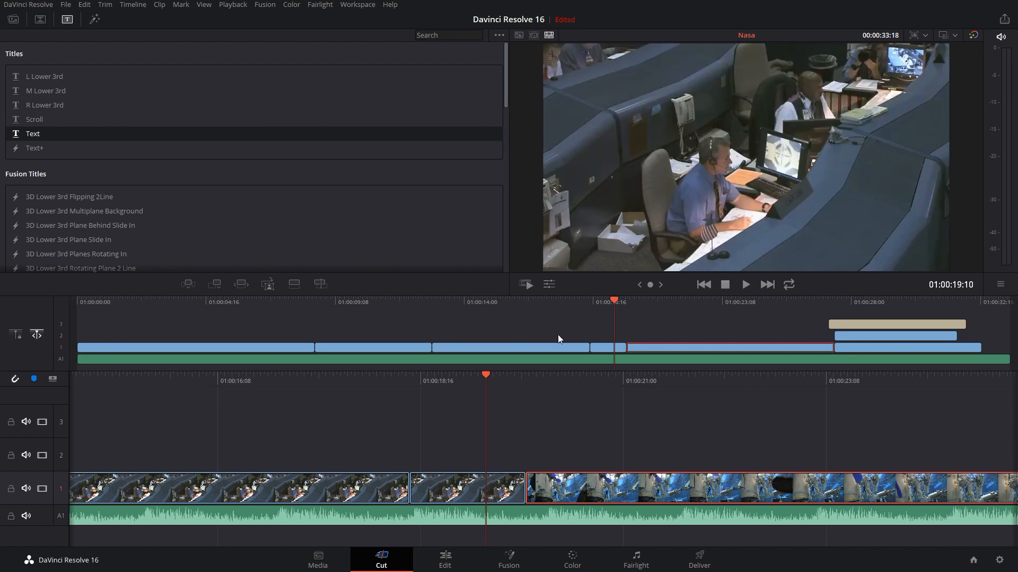
Position the playhead at 01:00:28:16, select the shuttle clip on track 2, and disable video on title track 3
{"action": "left_click", "coordinate": [369, 301]}
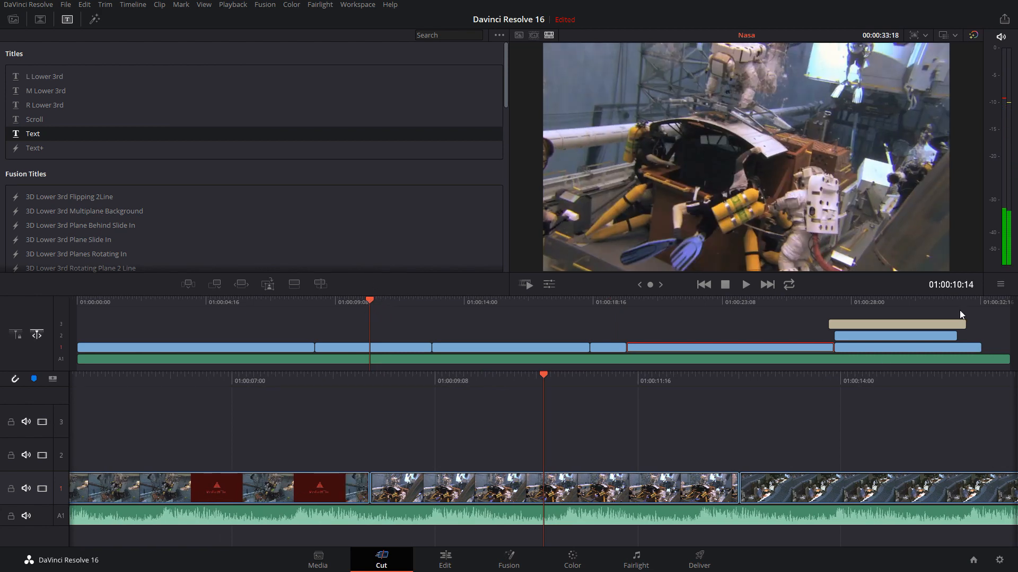
{"action": "left_click", "coordinate": [889, 301]}
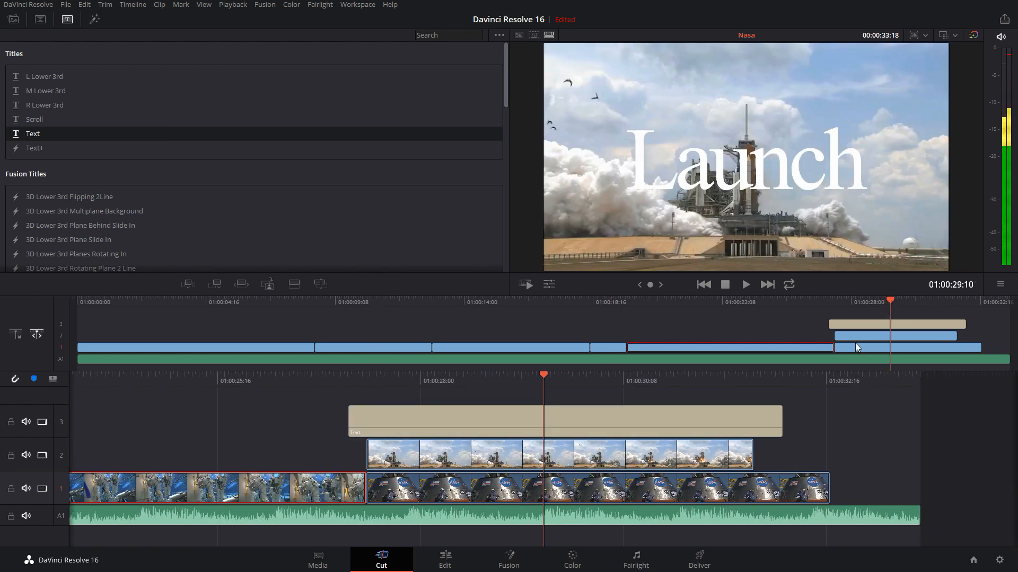
{"action": "left_click", "coordinate": [858, 337]}
{"action": "left_click", "coordinate": [866, 301]}
{"action": "left_click", "coordinate": [870, 301]}
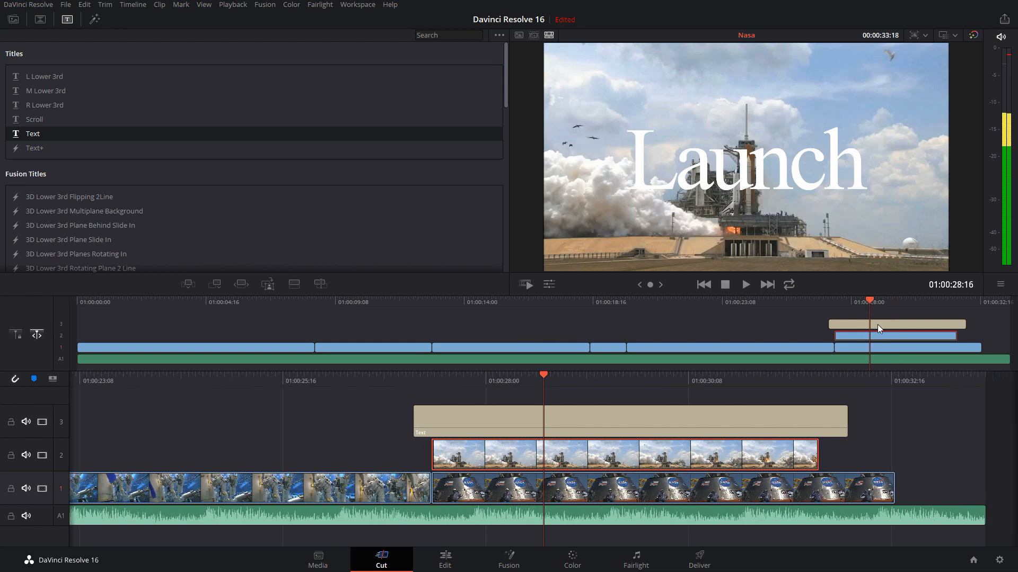
{"action": "left_click", "coordinate": [42, 422]}
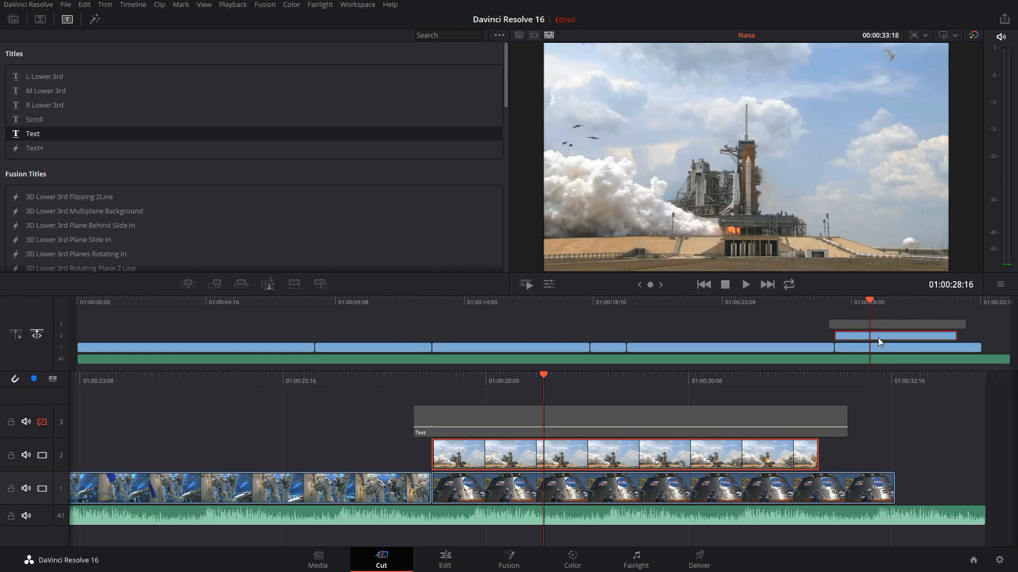
Shorten the shuttle clip on track 2 from both ends to about 02:12 and position the playhead at 01:00:29:06
{"action": "left_click_drag", "start_coordinate": [837, 336], "coordinate": [924, 335]}
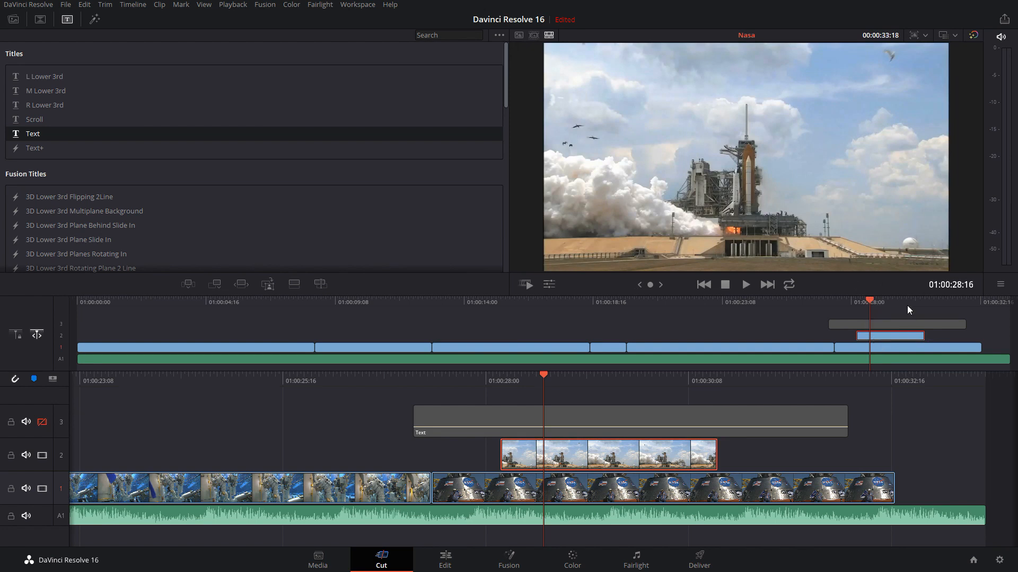
{"action": "left_click_drag", "start_coordinate": [876, 306], "coordinate": [889, 307]}
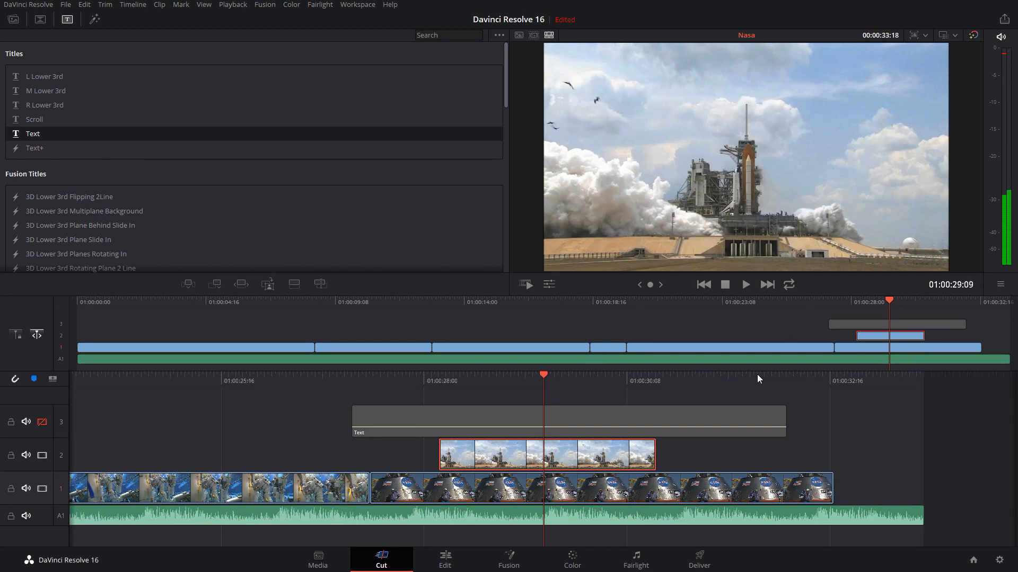
{"action": "mouse_move", "coordinate": [547, 375]}
{"action": "left_mouse_down"}
{"action": "mouse_move", "coordinate": [517, 374]}
{"action": "mouse_move", "coordinate": [542, 372]}
{"action": "mouse_move", "coordinate": [533, 374]}
{"action": "left_mouse_up"}
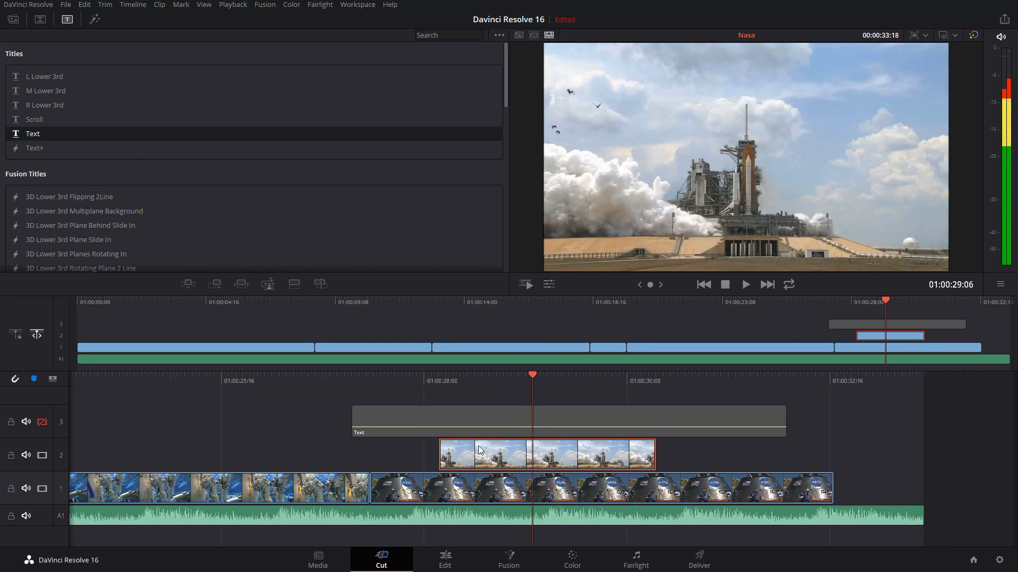
Trim the start of the shuttle clip on track 2 one frame later, to a length of 02:11
{"action": "left_click_drag", "start_coordinate": [441, 451], "coordinate": [447, 451]}
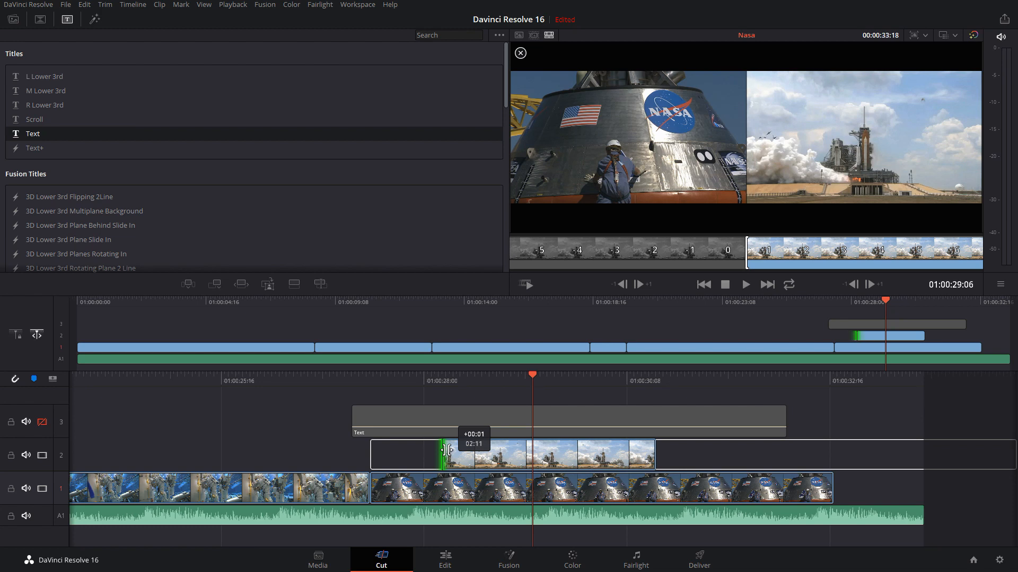
{"action": "left_click_drag", "start_coordinate": [447, 451], "coordinate": [446, 450]}
{"action": "left_click_drag", "start_coordinate": [446, 451], "coordinate": [445, 451]}
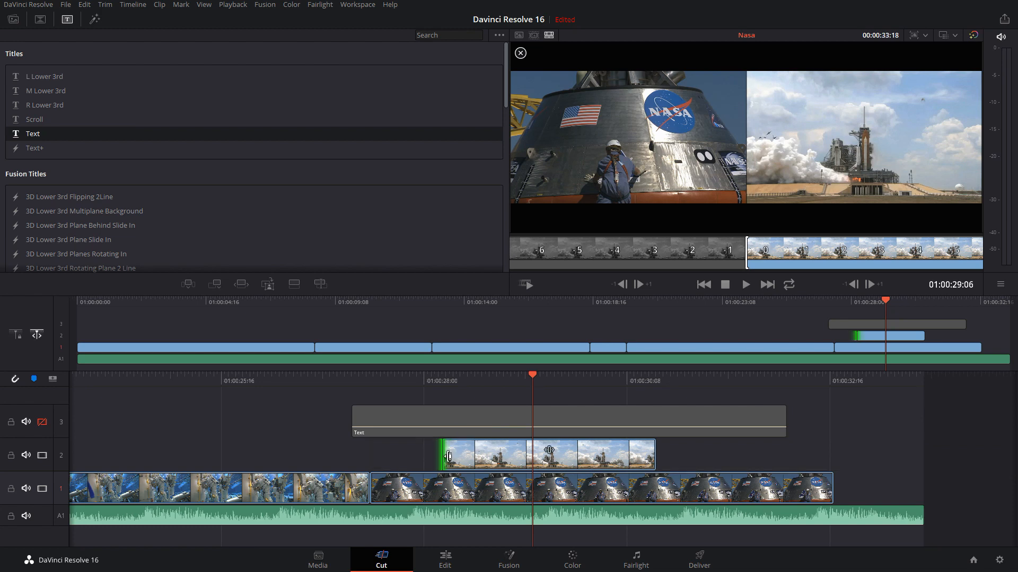
Move the shuttle clip later on track 2 and extend its start to an earlier point
{"action": "left_click_drag", "start_coordinate": [556, 466], "coordinate": [619, 461]}
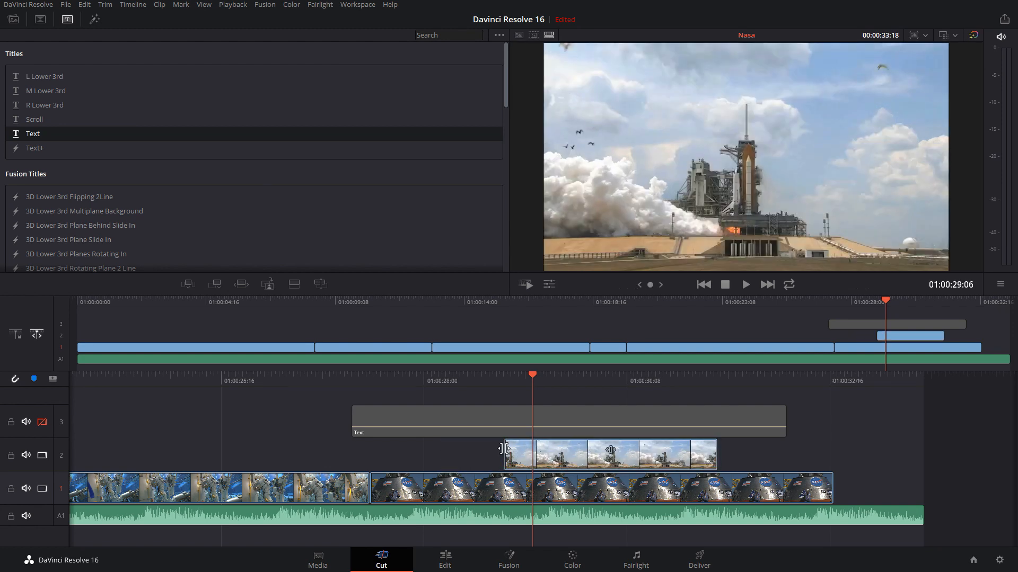
{"action": "left_click_drag", "start_coordinate": [504, 452], "coordinate": [473, 445]}
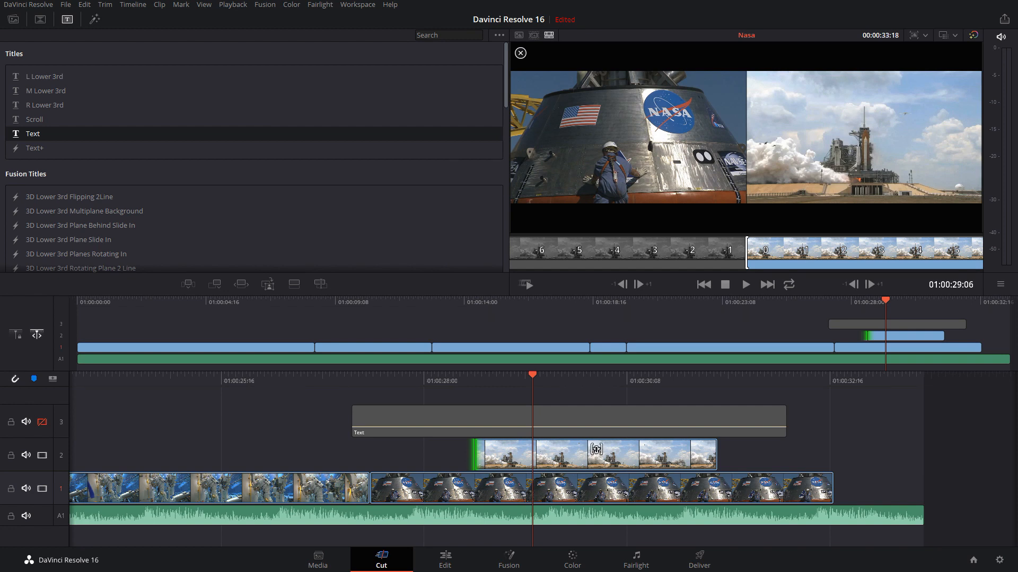
Slip the shuttle clip's footage to a later section showing the engine ignition while keeping its place and length on track 2
{"action": "mouse_move", "coordinate": [596, 448]}
{"action": "left_mouse_down"}
{"action": "mouse_move", "coordinate": [437, 447]}
{"action": "mouse_move", "coordinate": [615, 448]}
{"action": "mouse_move", "coordinate": [591, 450]}
{"action": "left_mouse_up"}
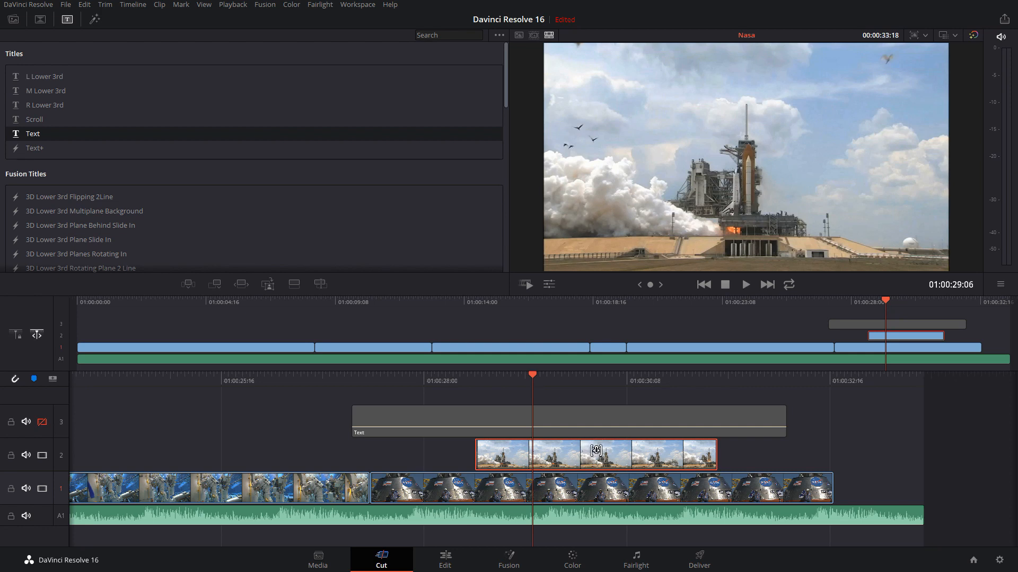
{"action": "left_click_drag", "start_coordinate": [595, 450], "coordinate": [234, 424]}
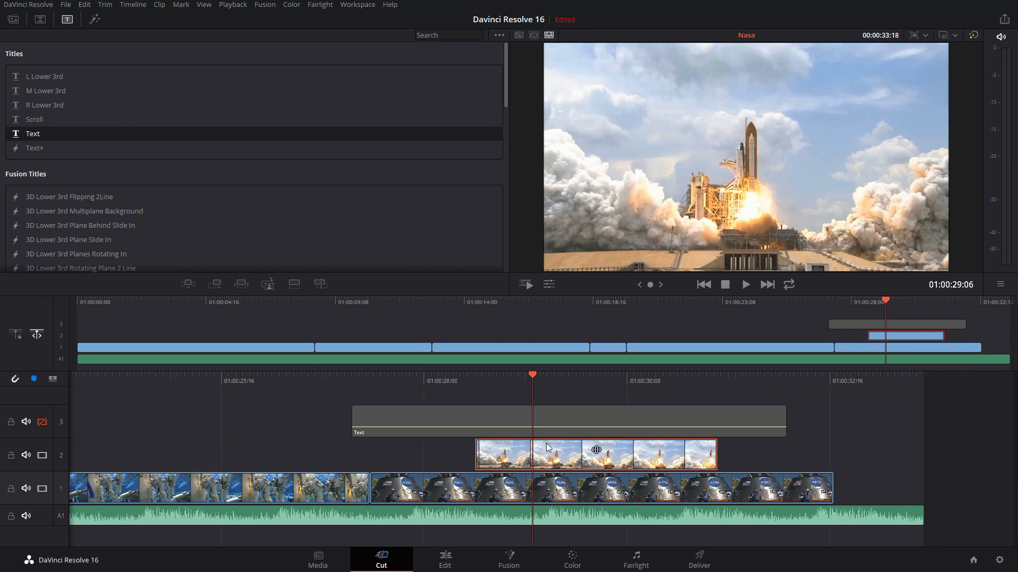
{"action": "left_click_drag", "start_coordinate": [639, 450], "coordinate": [596, 450]}
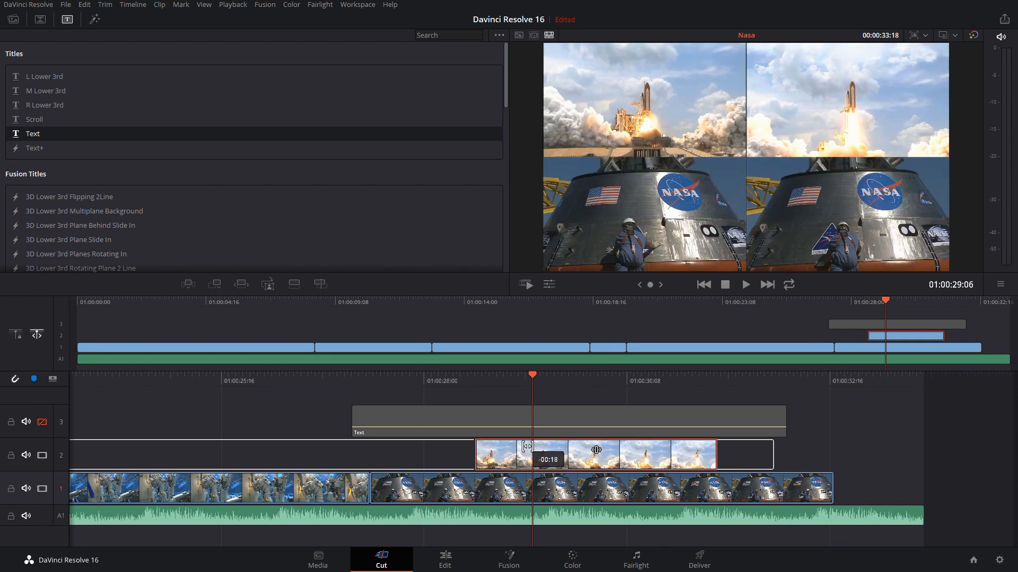
{"action": "left_click_drag", "start_coordinate": [527, 447], "coordinate": [527, 445]}
{"action": "left_click_drag", "start_coordinate": [527, 446], "coordinate": [527, 446]}
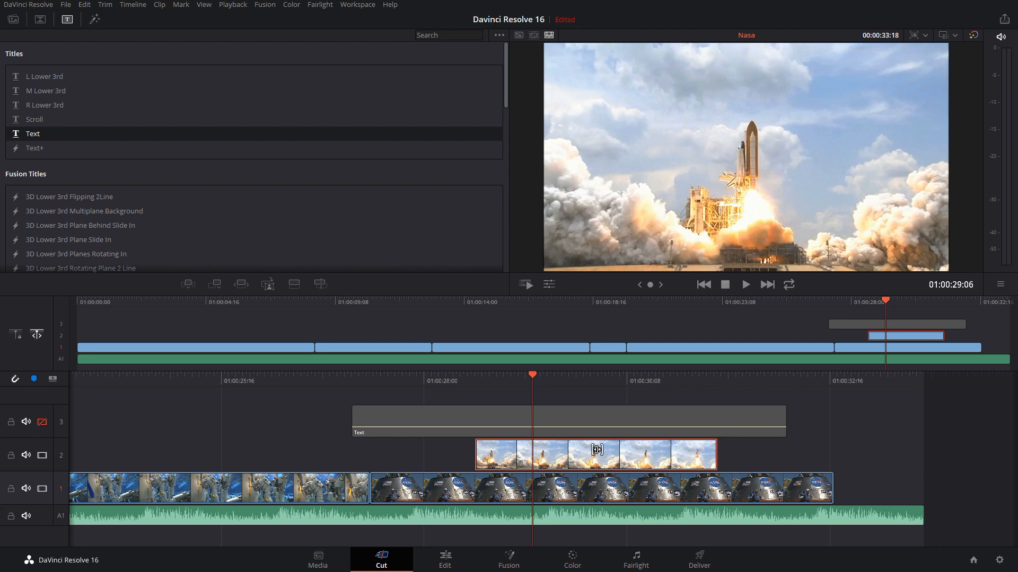
{"action": "mouse_move", "coordinate": [599, 452]}
{"action": "left_mouse_down"}
{"action": "mouse_move", "coordinate": [612, 447]}
{"action": "mouse_move", "coordinate": [531, 444]}
{"action": "mouse_move", "coordinate": [622, 449]}
{"action": "mouse_move", "coordinate": [598, 449]}
{"action": "left_mouse_up"}
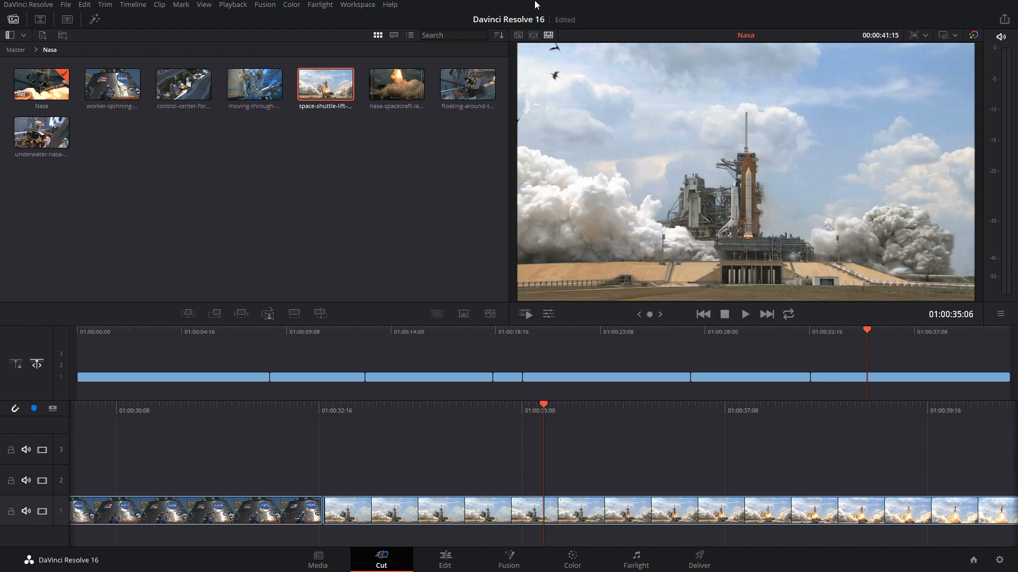
View the Nasa bin as a source tape, jump to its first clip, and return to the timeline viewer
{"action": "left_click", "coordinate": [533, 35]}
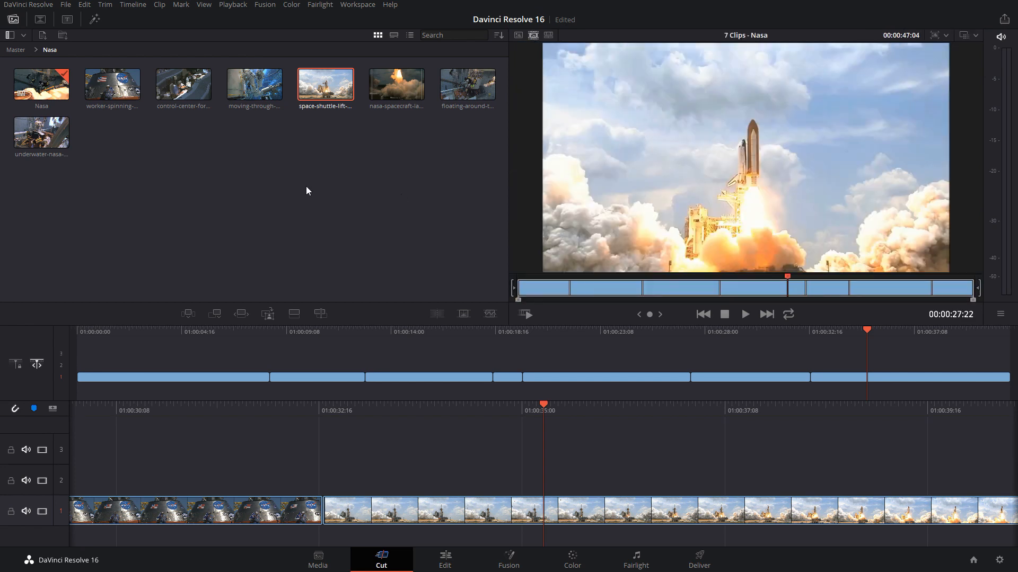
{"action": "left_click", "coordinate": [546, 290]}
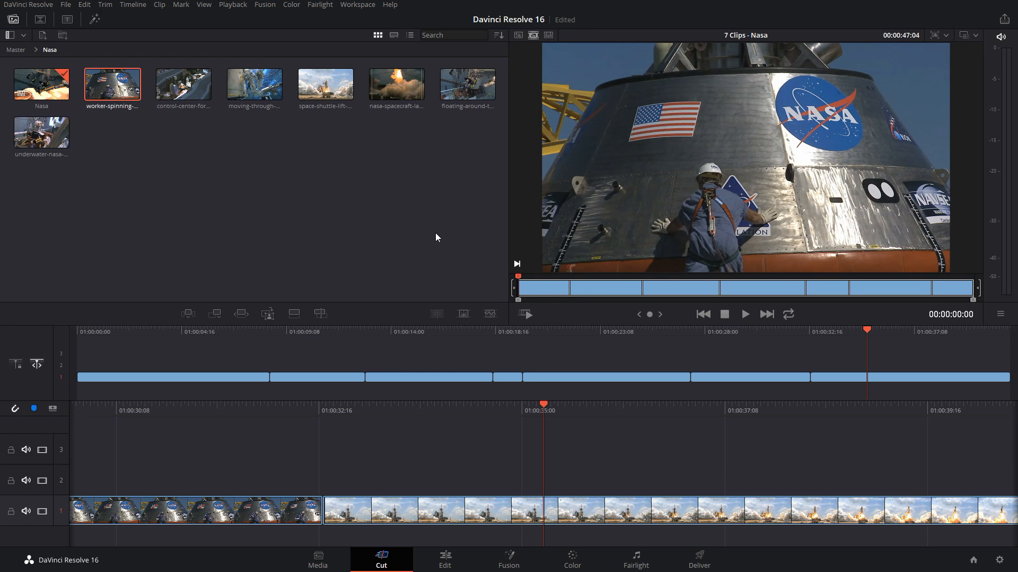
{"action": "left_click", "coordinate": [548, 35]}
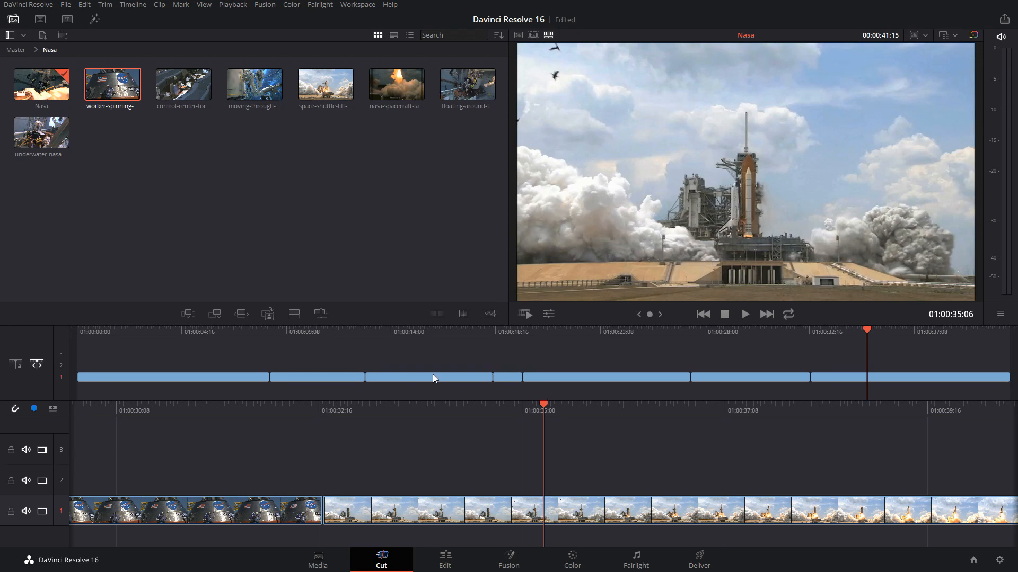
Go to the start of the Nasa timeline and play it with Fast Review
{"action": "key", "text": "Home"}
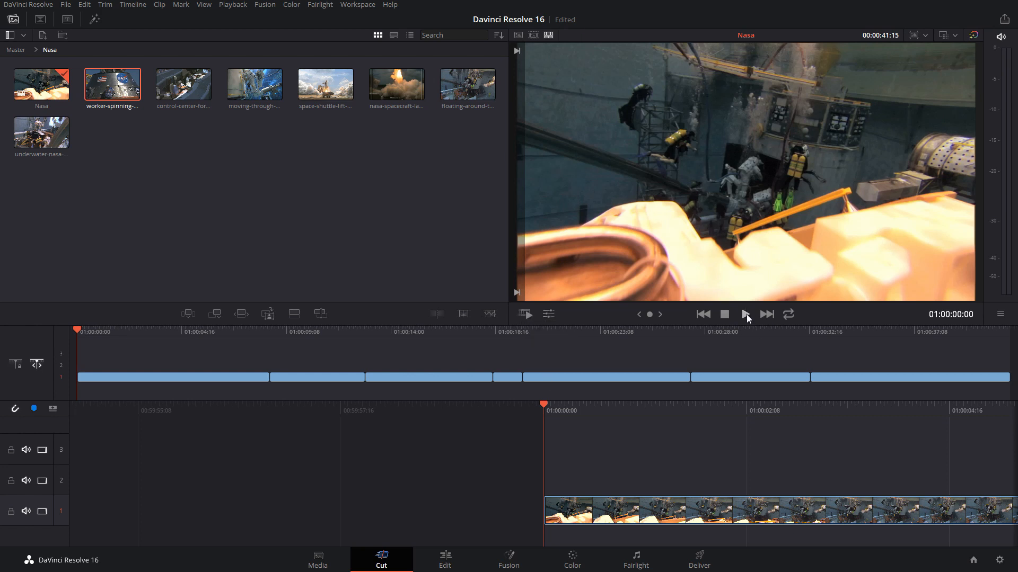
{"action": "left_click", "coordinate": [527, 315]}
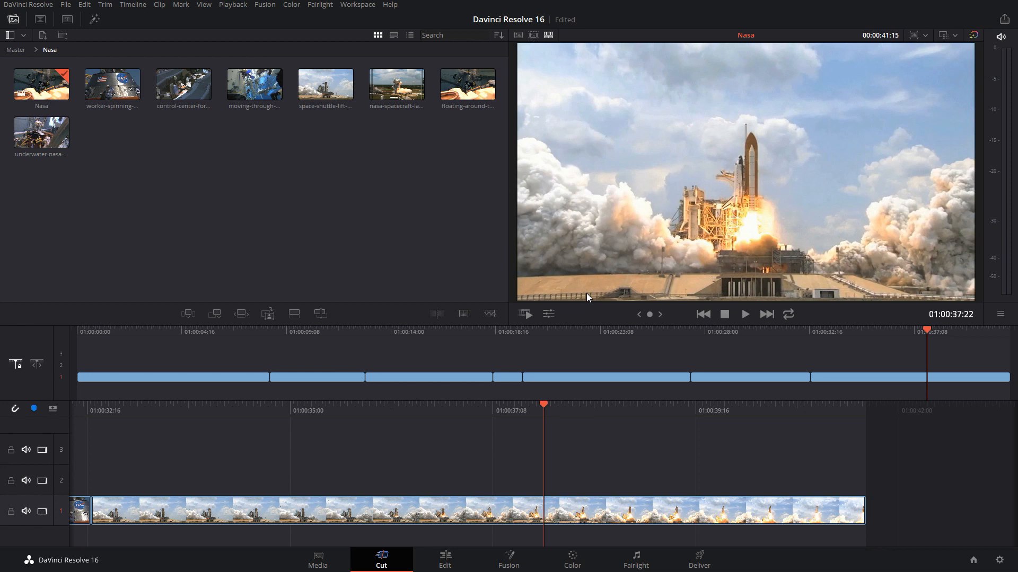
Open the Quick Export settings for the Nasa timeline
{"action": "left_click", "coordinate": [1003, 22]}
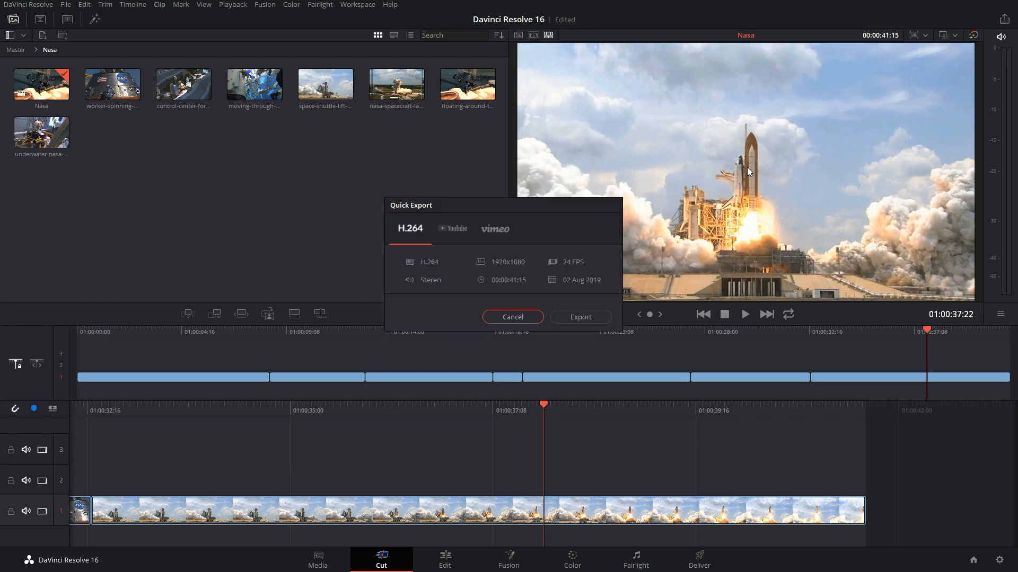